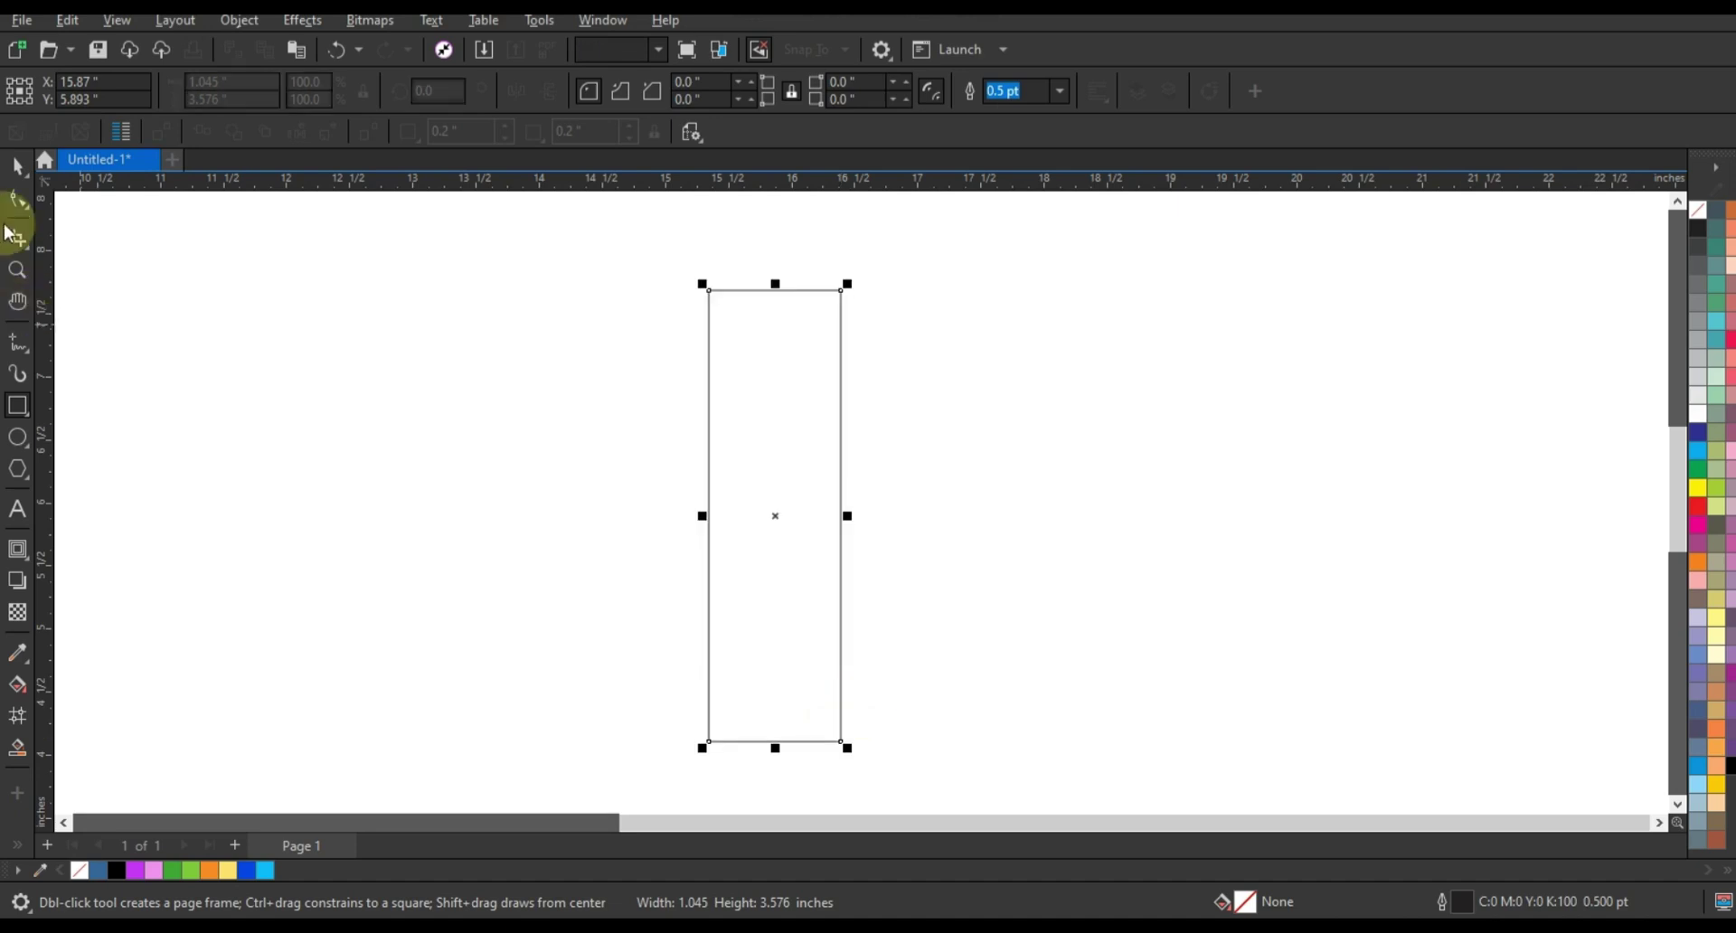
# - Set the tall rectangle's outline width to 1.5 pt
pyautogui.click(17, 200)
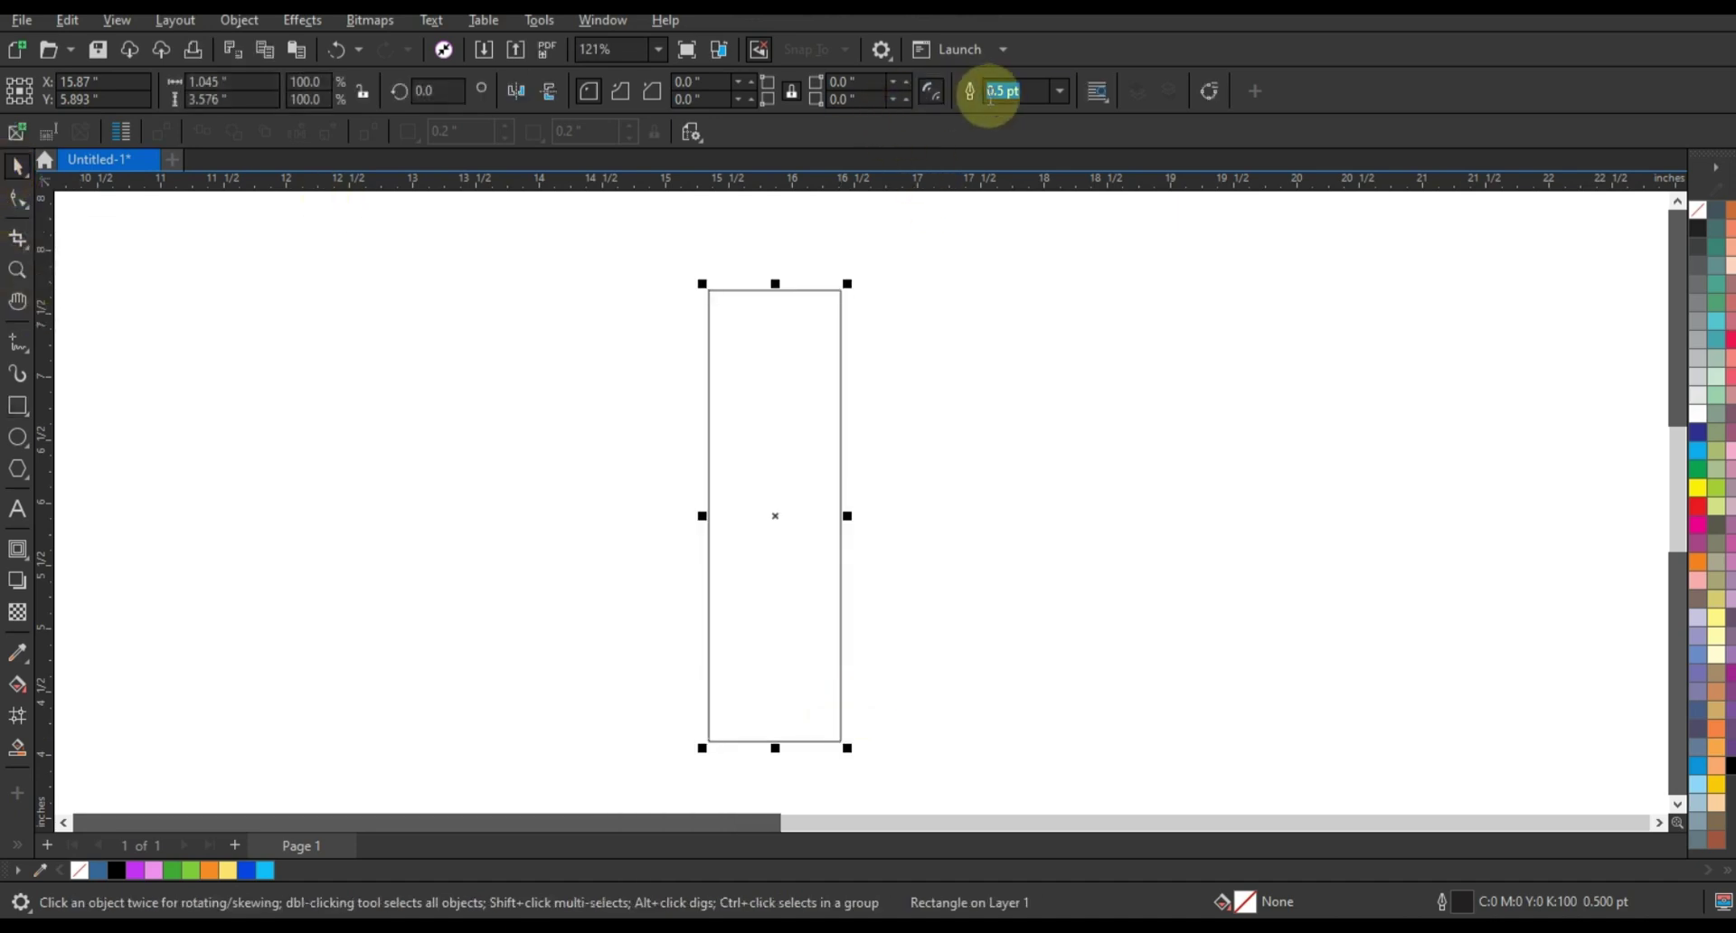
pyautogui.click(1060, 91)
pyautogui.click(1023, 194)
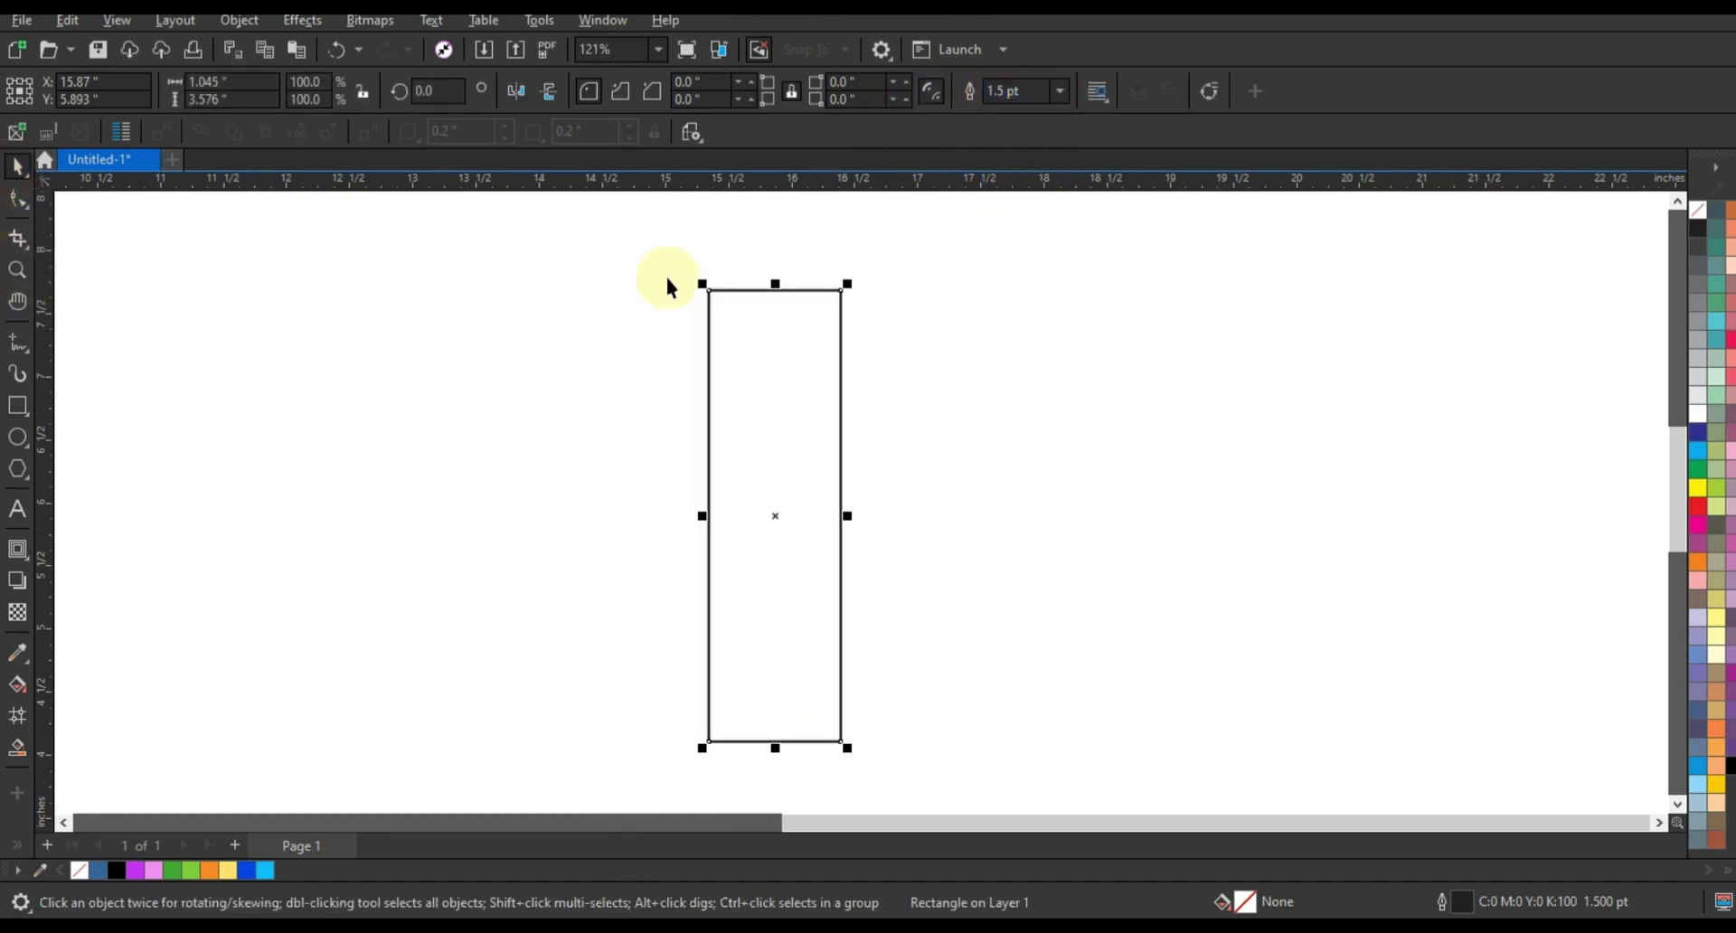
# - Round the tall rectangle's upper-right and lower-left corners to a radius of about 0.242 in
pyautogui.click(17, 200)
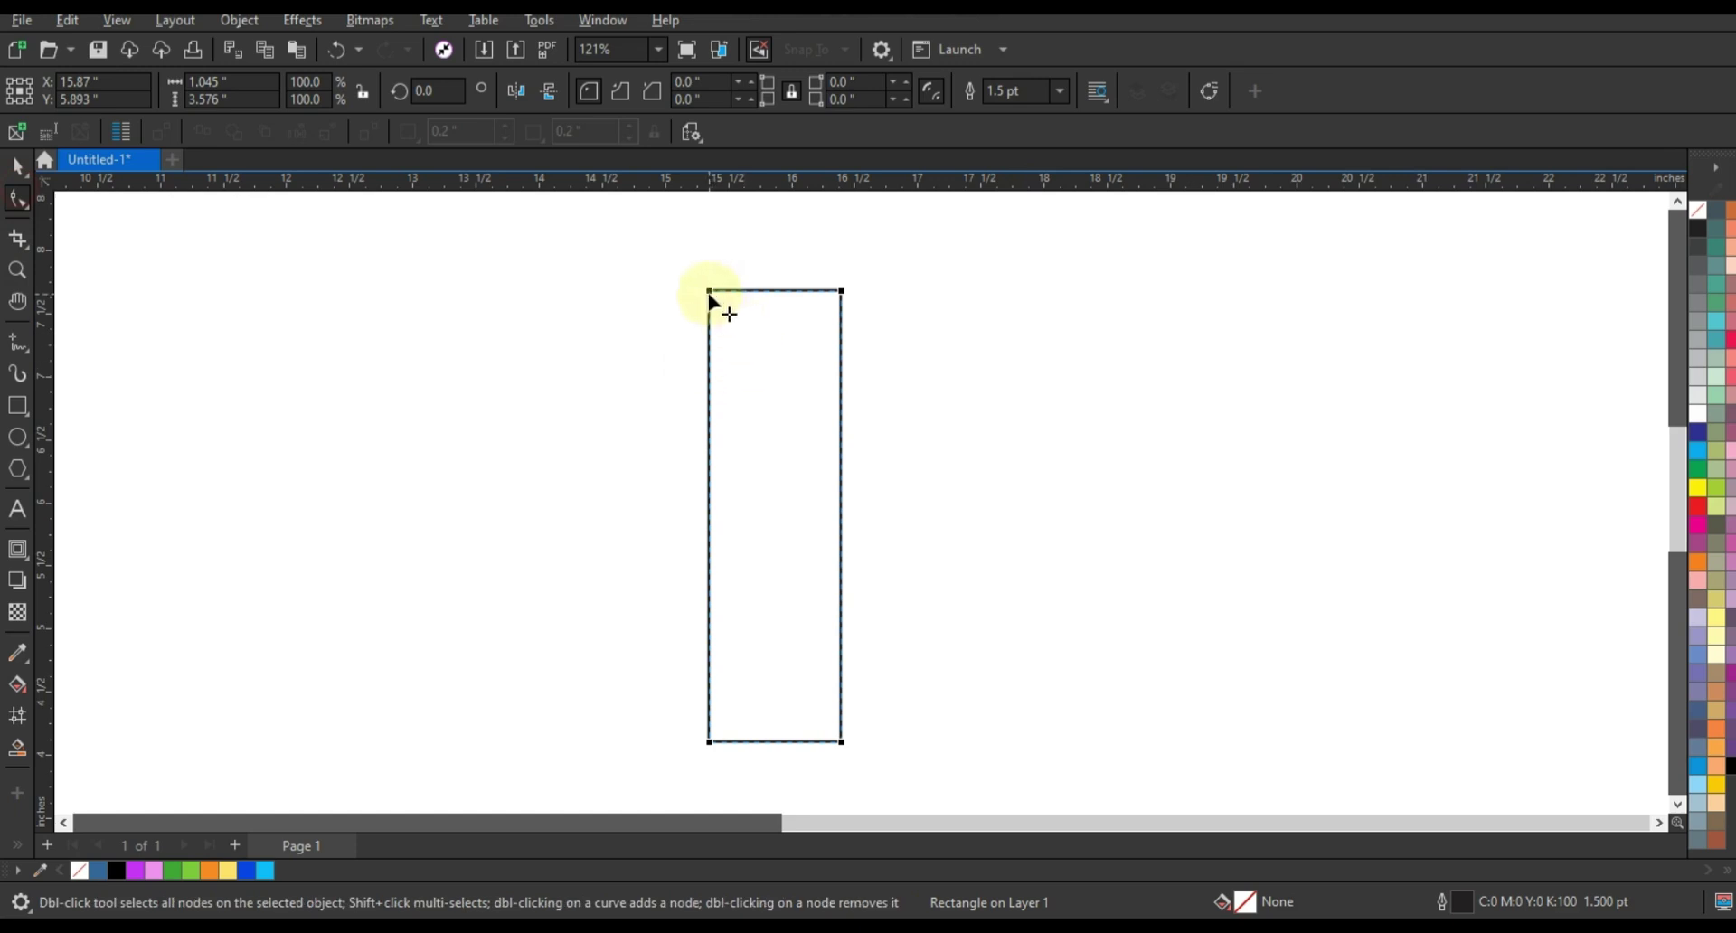
pyautogui.moveTo(710, 296); pyautogui.dragTo(702, 241)
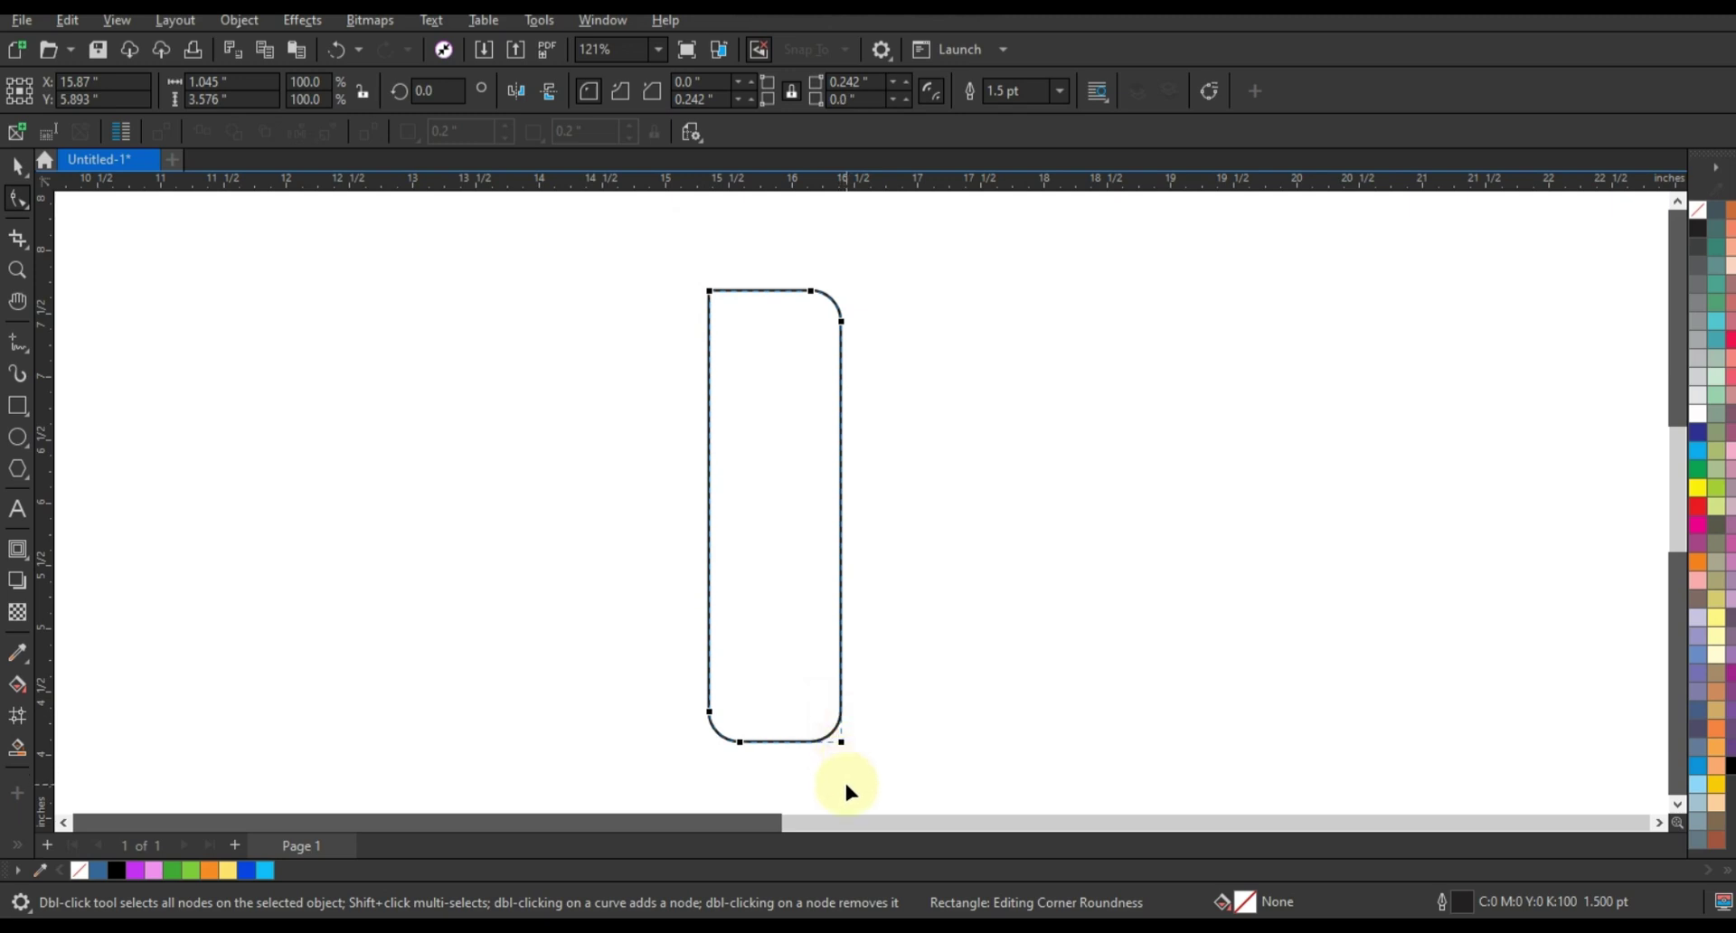
pyautogui.click(17, 166)
# - Skew the tall shape horizontally so it slants from upper left to lower right, about 2.65 in wide overall
pyautogui.click(791, 636)
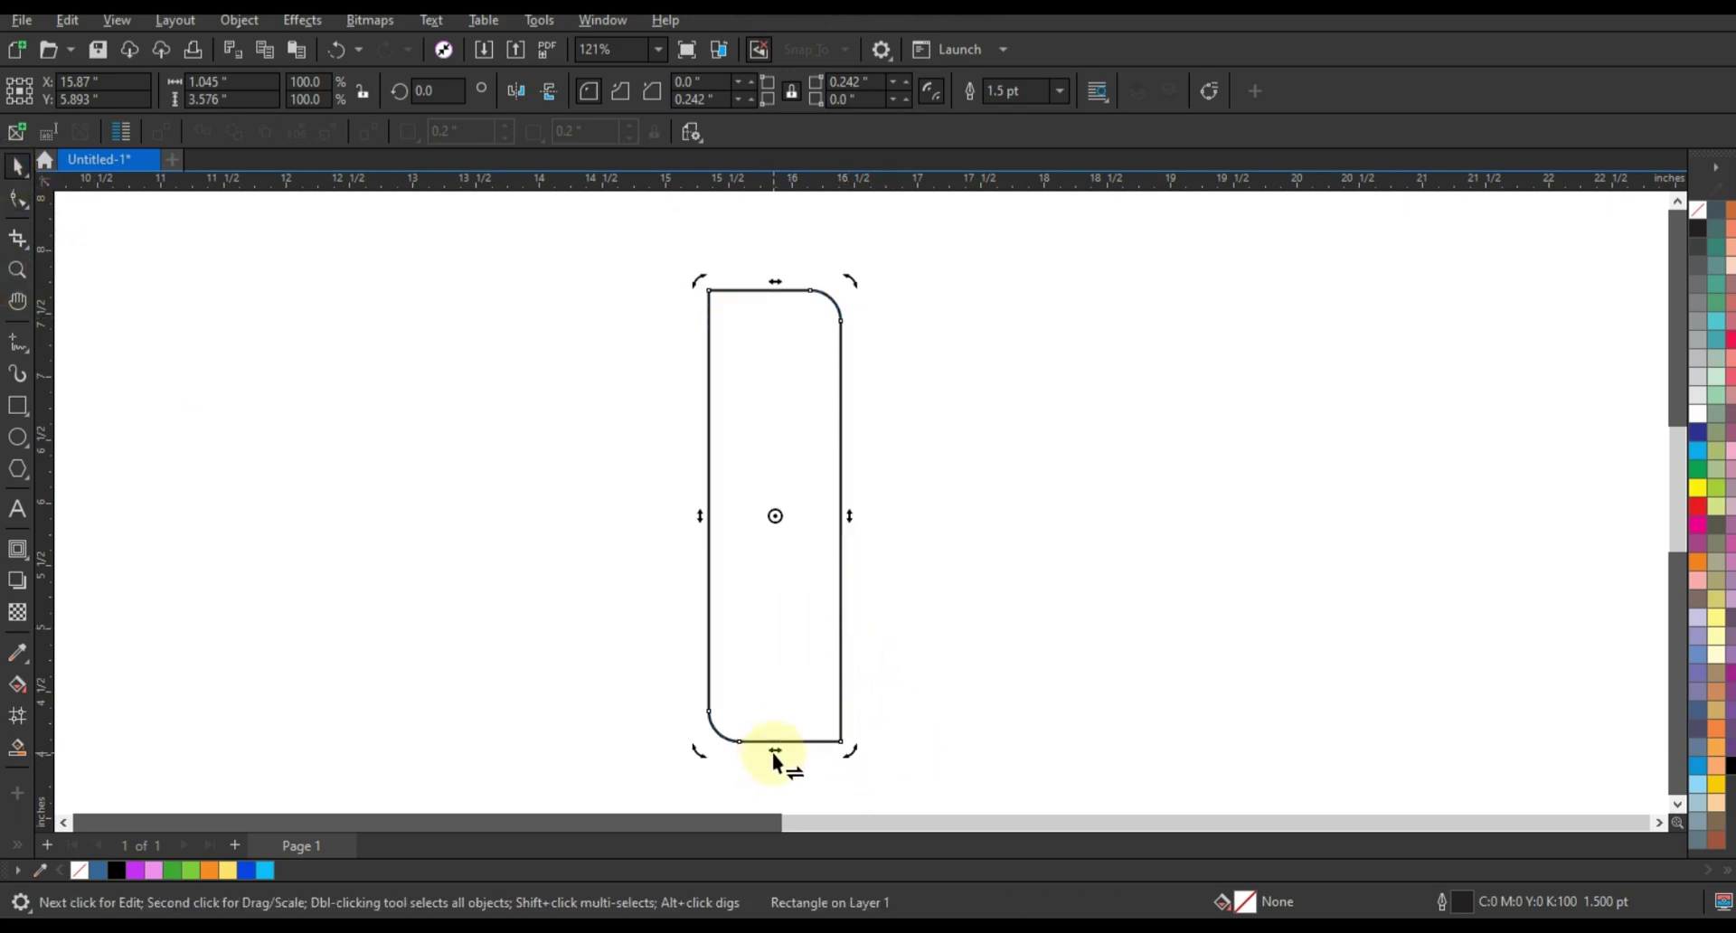
pyautogui.moveTo(775, 753); pyautogui.dragTo(881, 748)
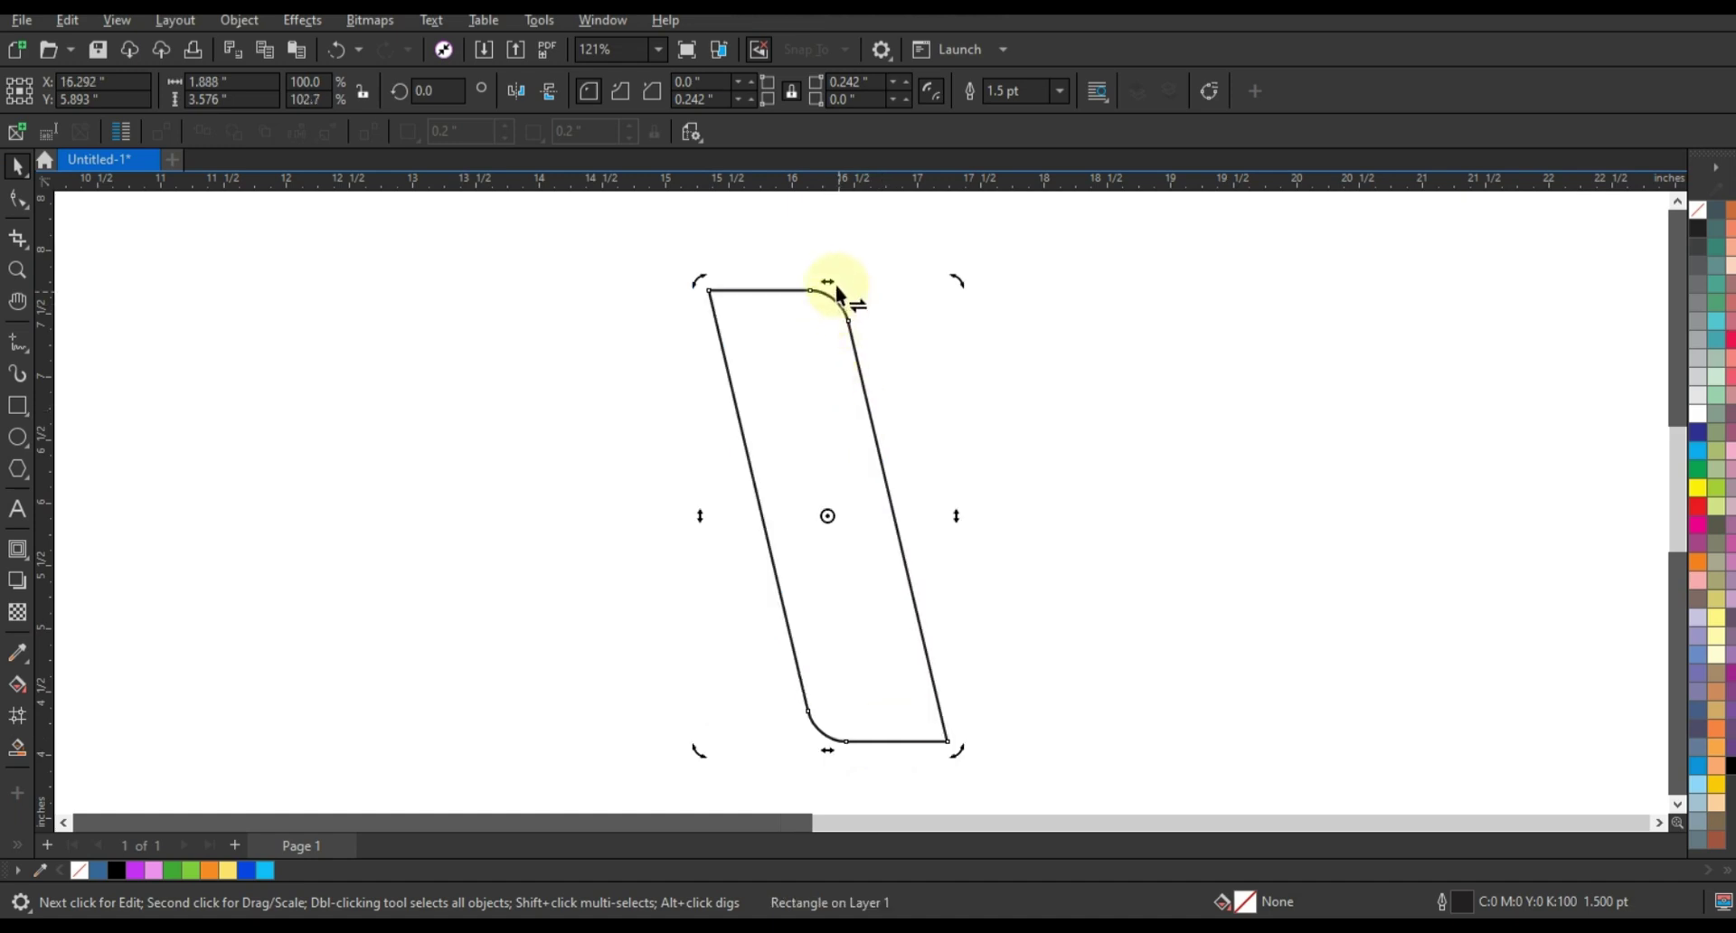
pyautogui.moveTo(832, 287); pyautogui.dragTo(774, 282)
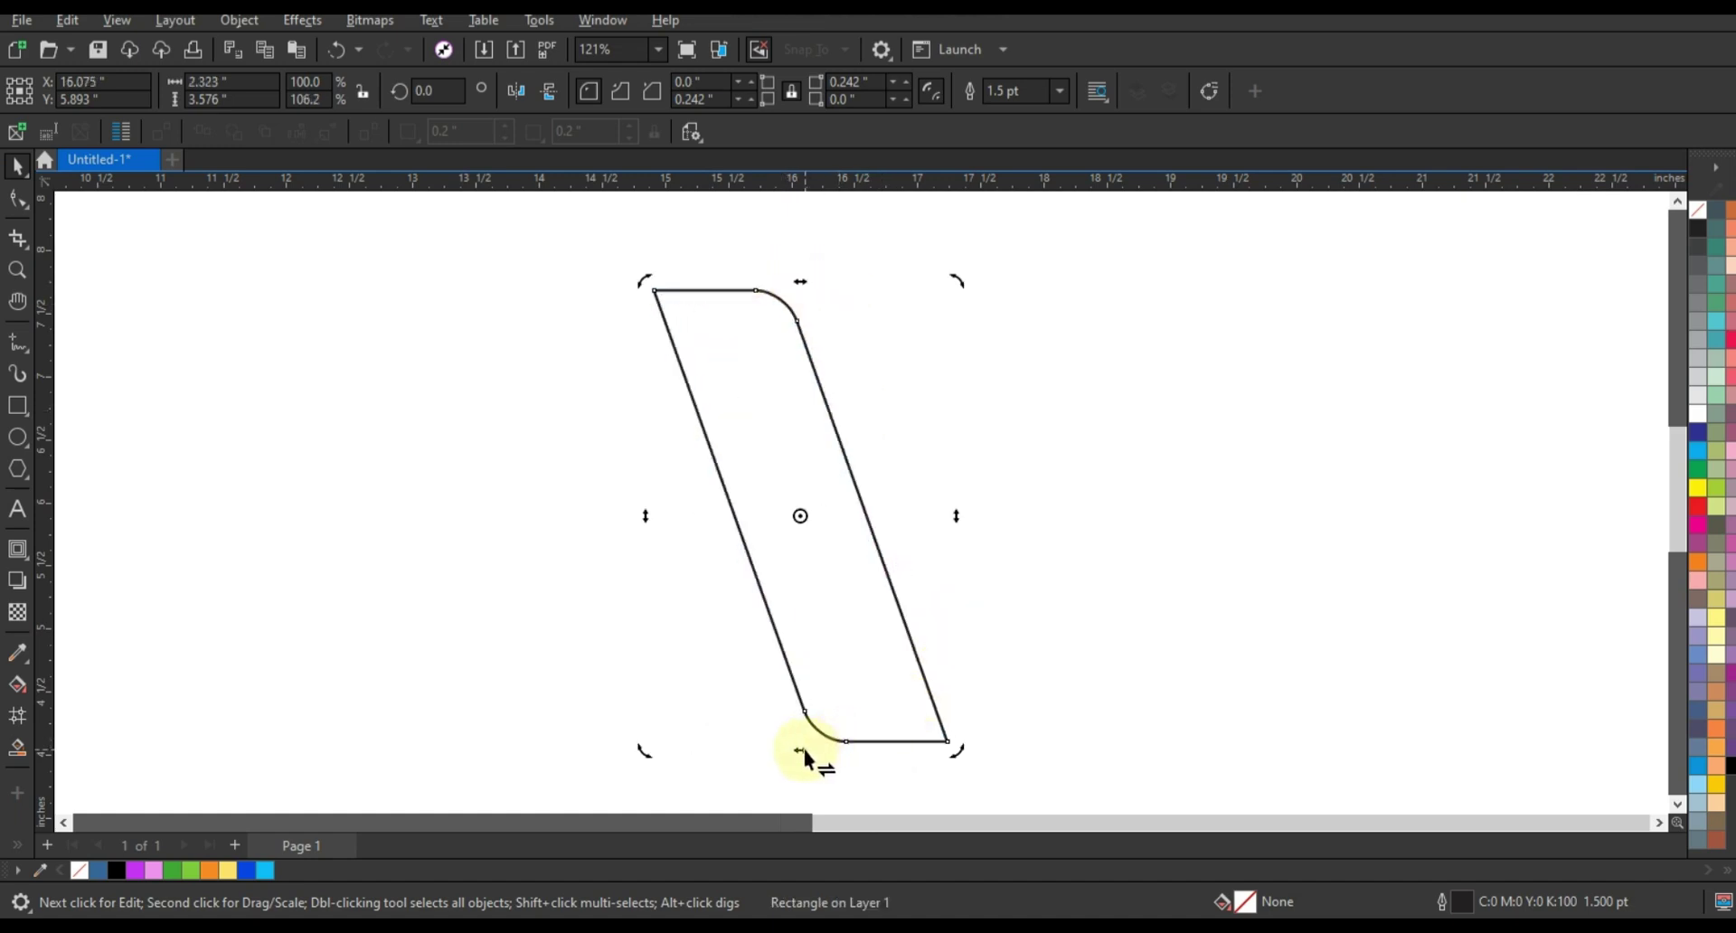
pyautogui.moveTo(801, 747); pyautogui.dragTo(829, 756)
pyautogui.moveTo(826, 283); pyautogui.dragTo(814, 280)
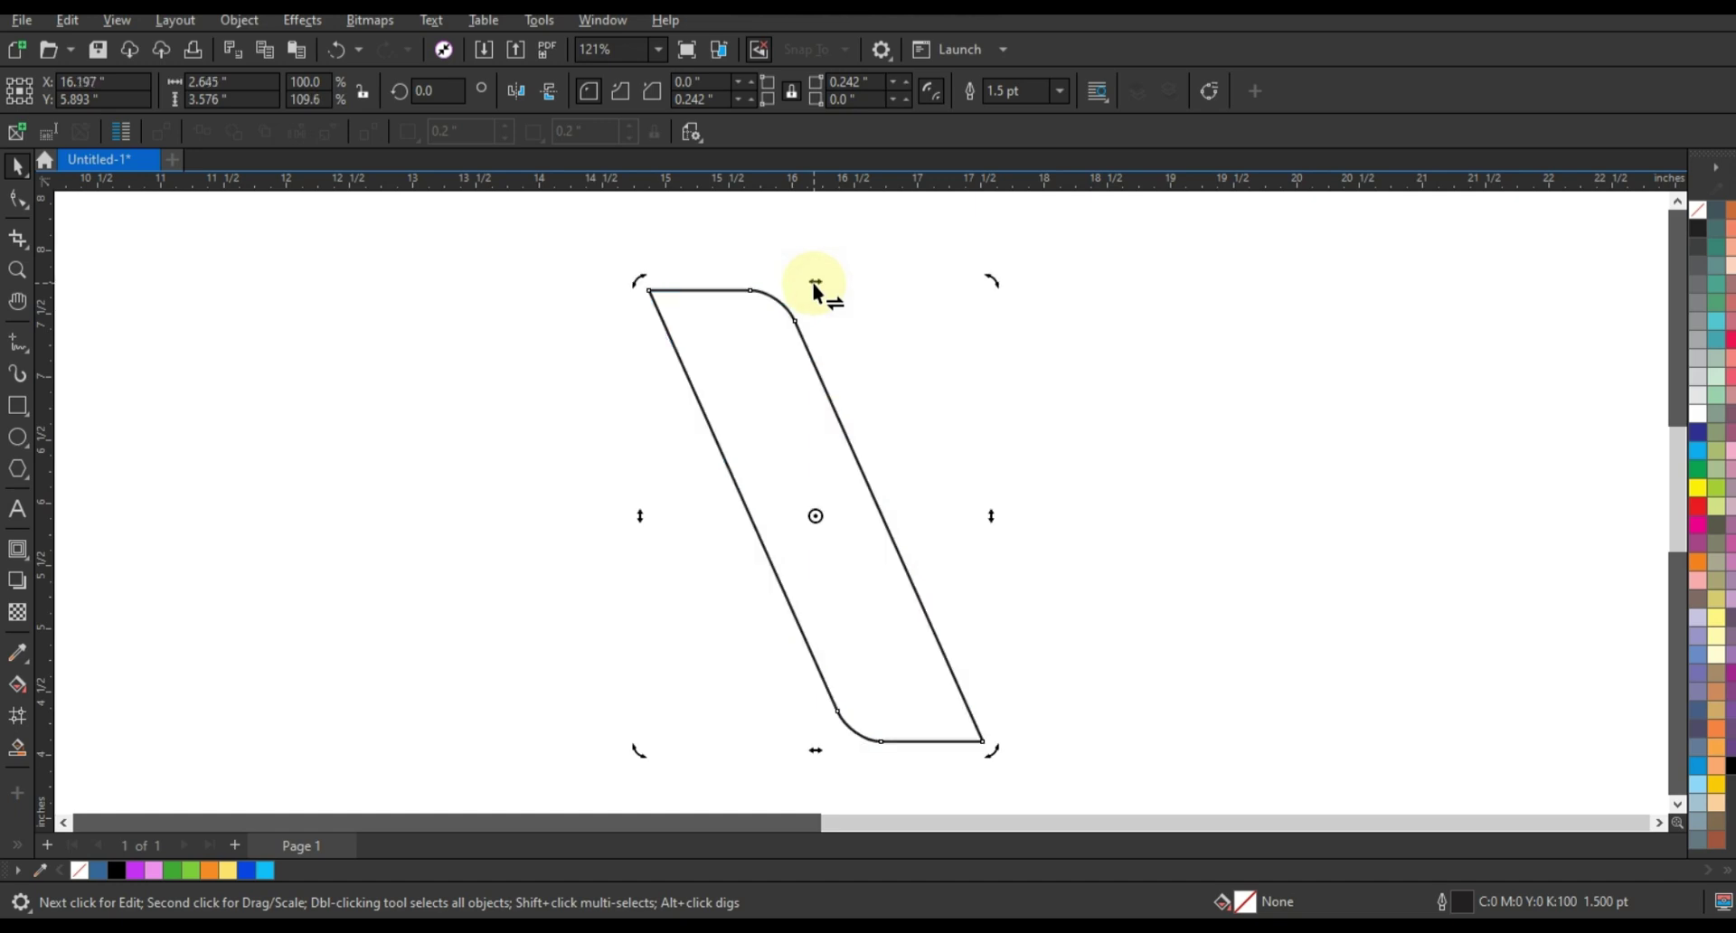
pyautogui.click(476, 380)
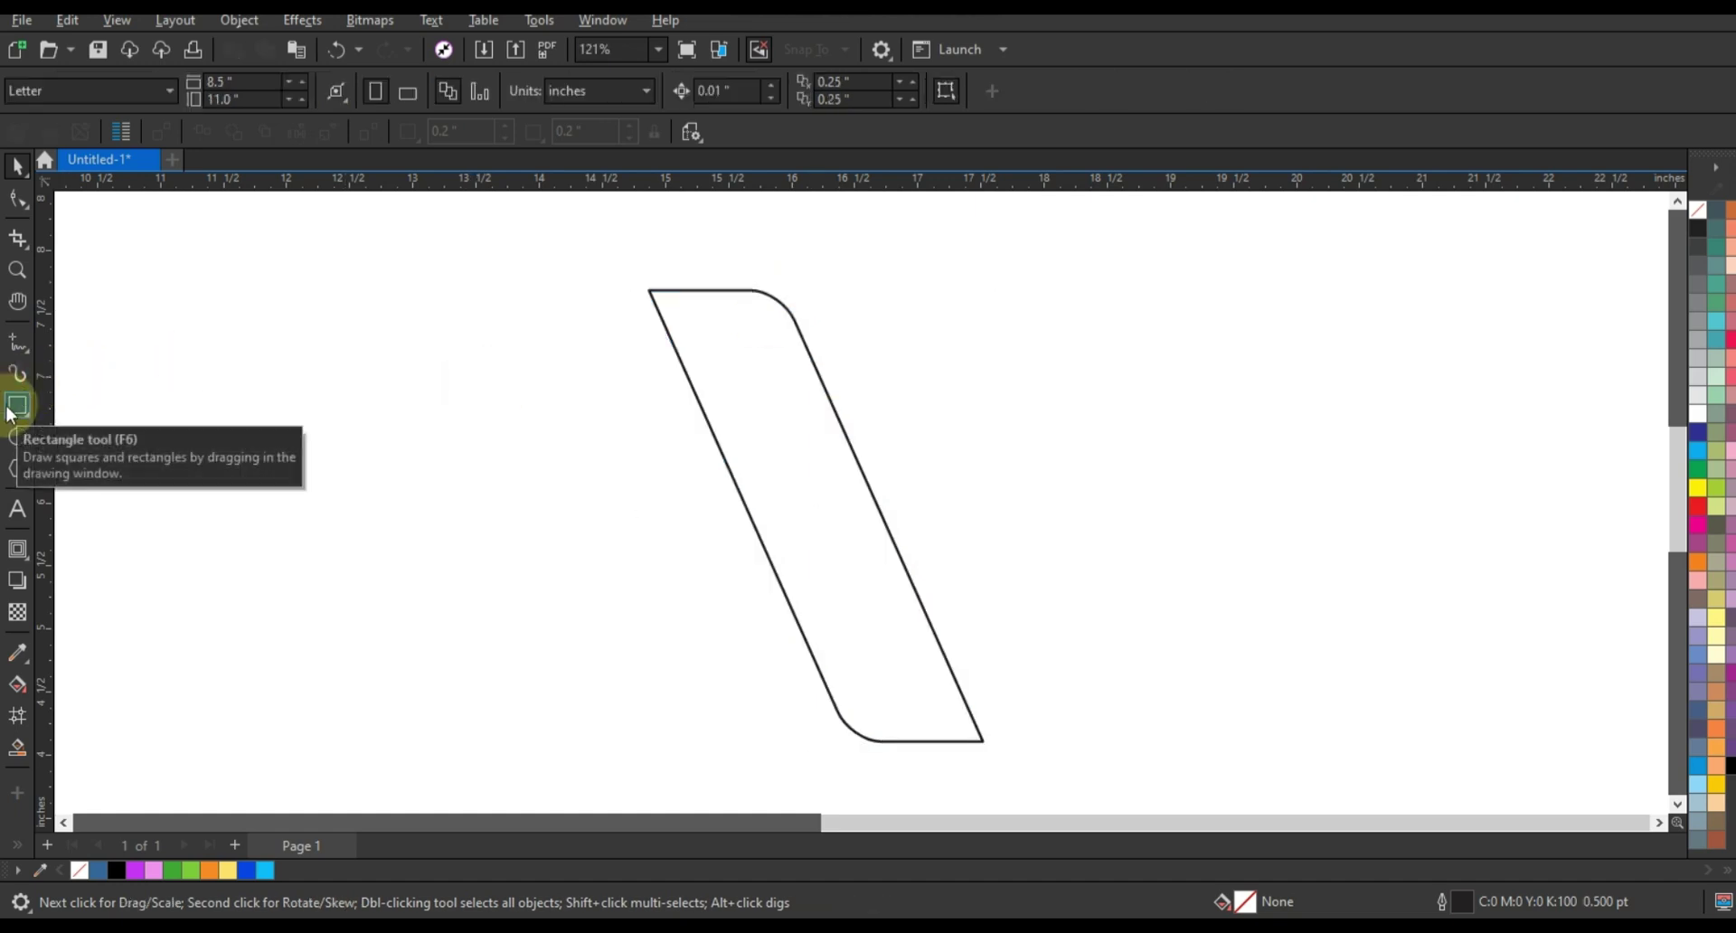
# - Draw a rectangle about 2.93 by 1.99 in beside the slanted shape and set its outline width to 2.0 pt
pyautogui.click(16, 409)
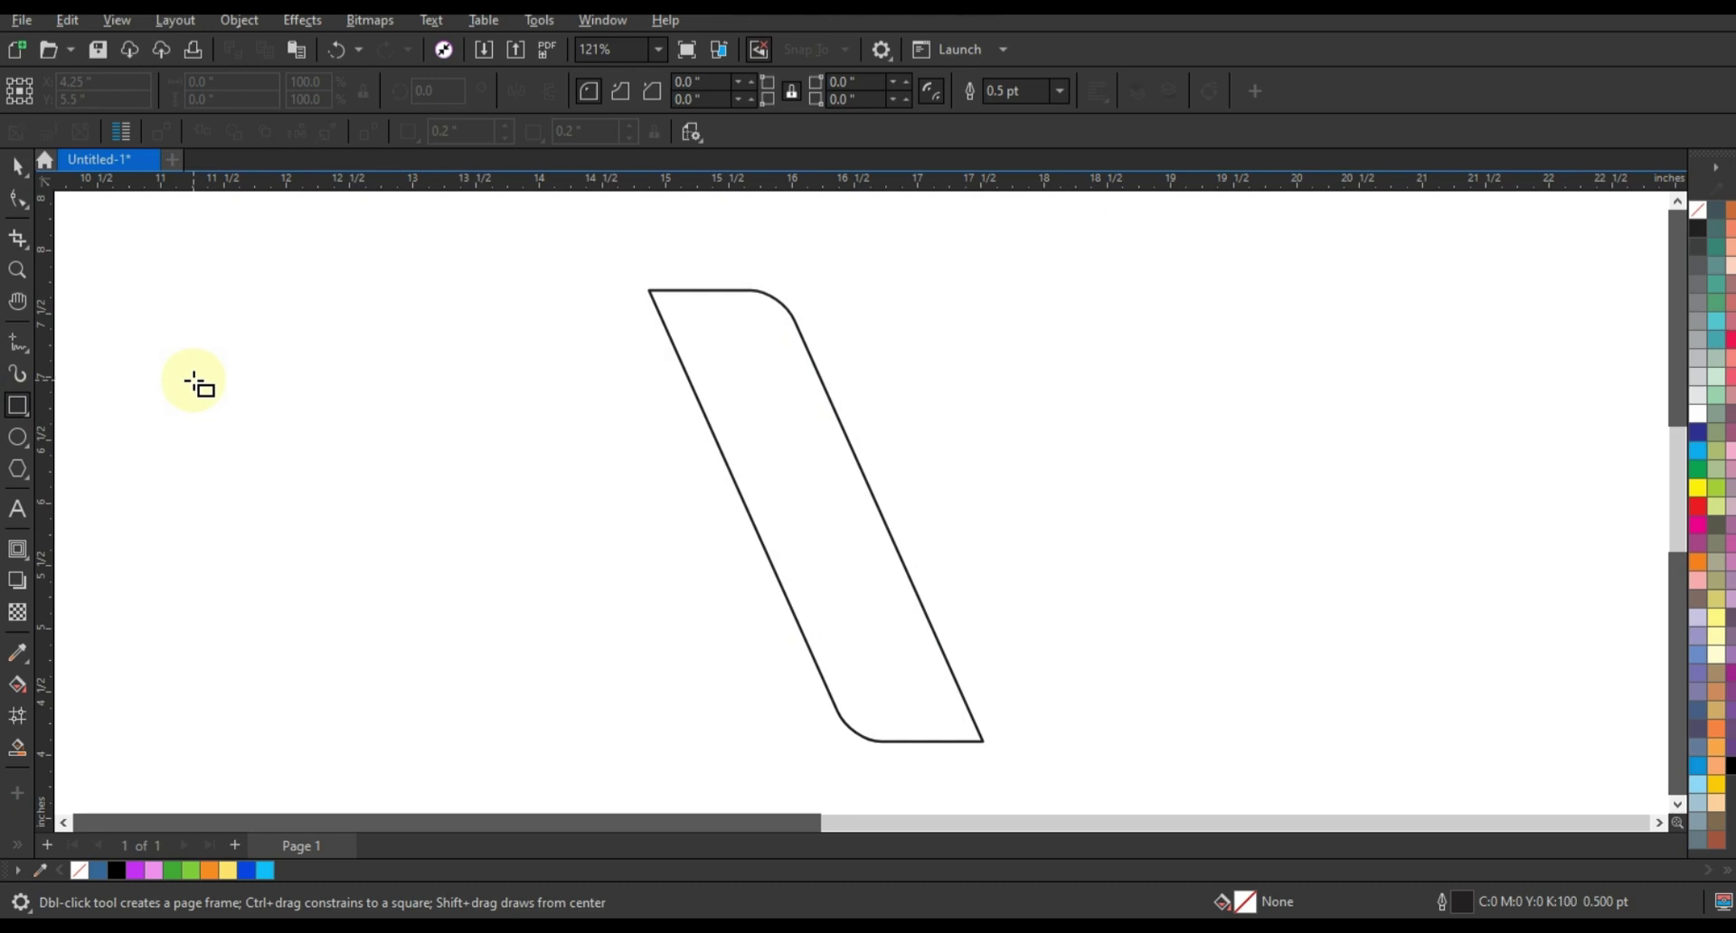
pyautogui.moveTo(257, 371); pyautogui.dragTo(626, 621)
pyautogui.click(17, 167)
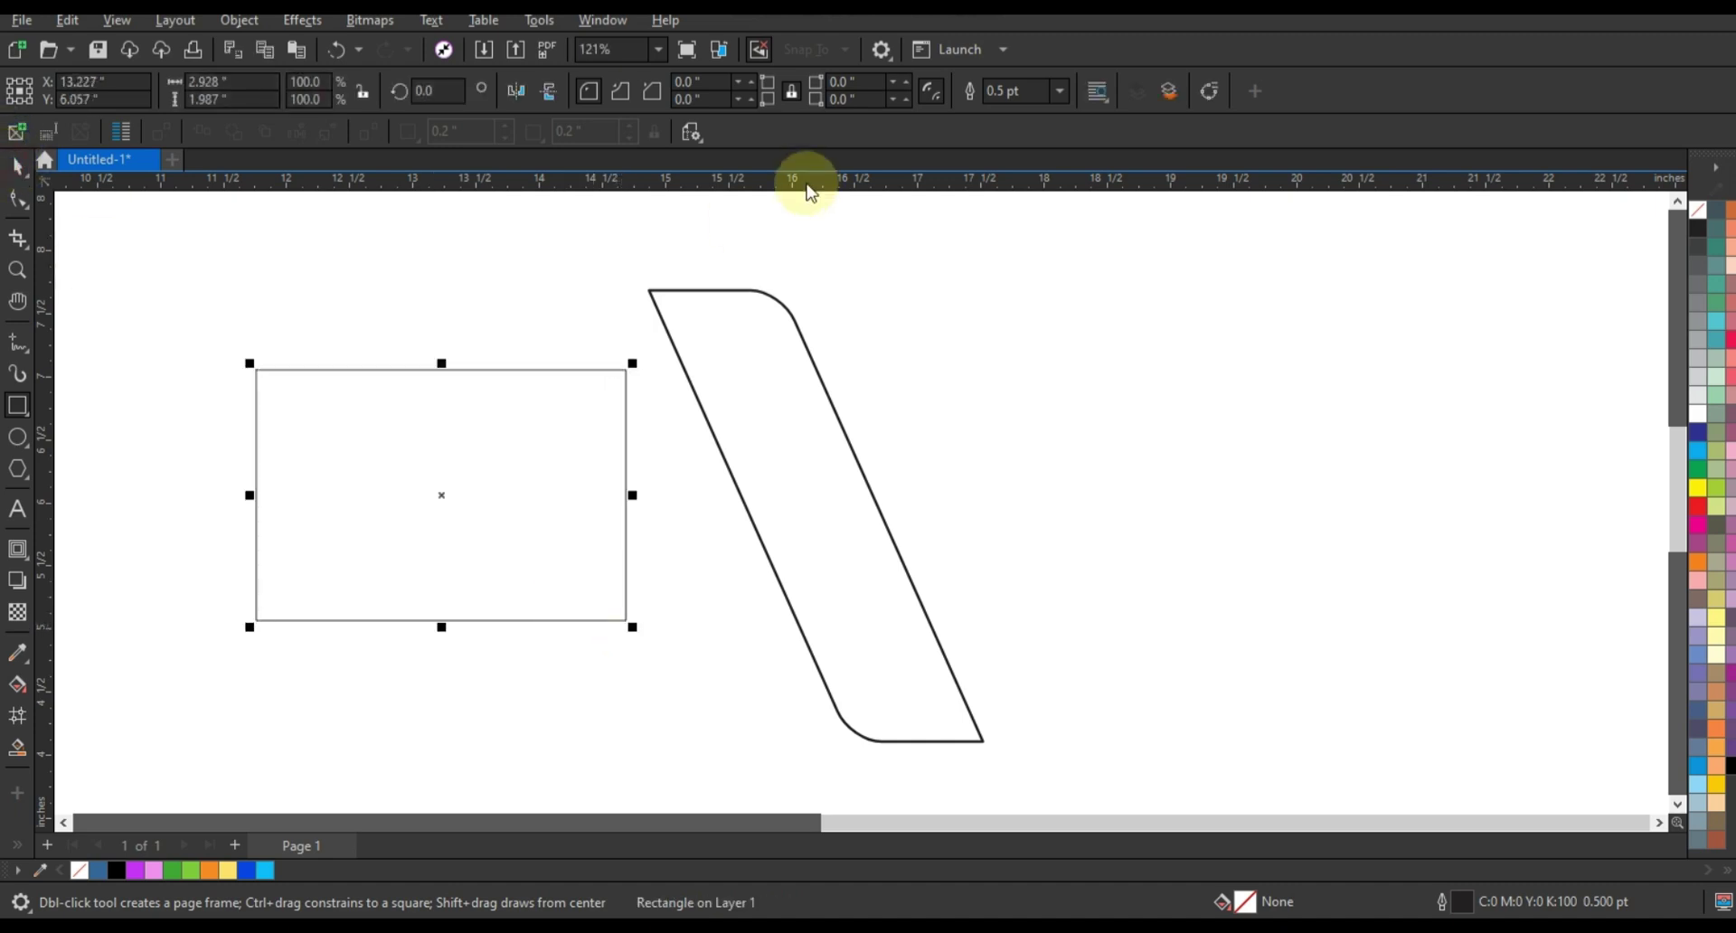
pyautogui.click(1060, 91)
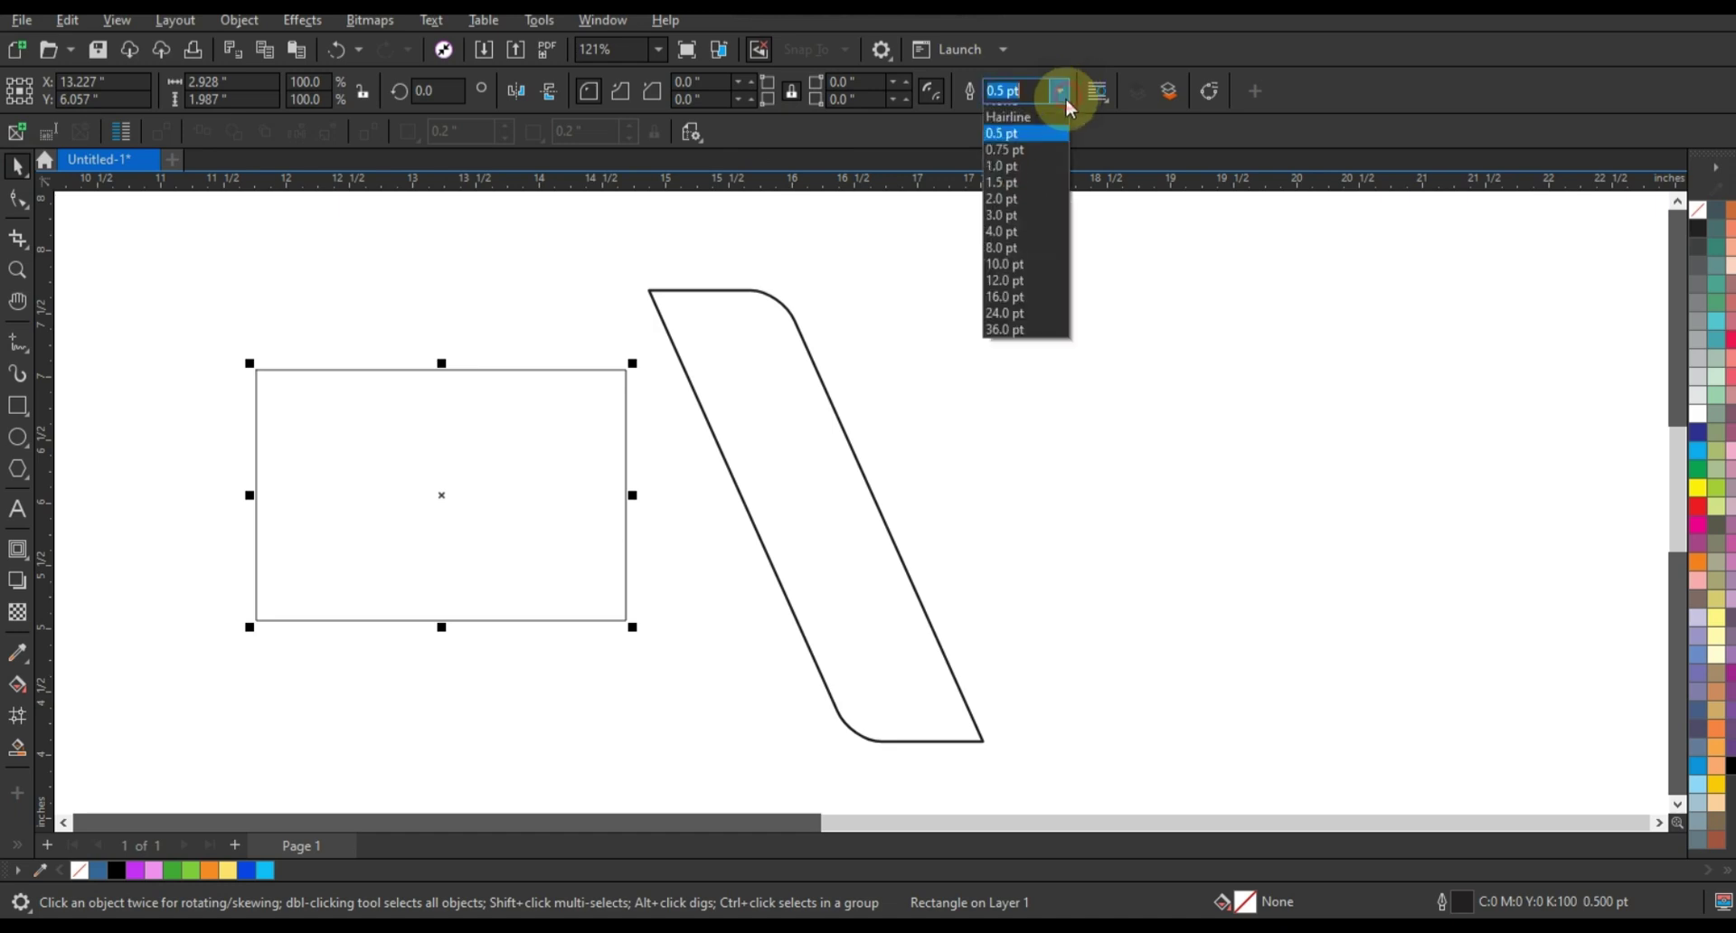
pyautogui.click(1010, 214)
# - Move the rectangle over the slanted shape's upper part and align the top edges of both shapes
pyautogui.moveTo(573, 398); pyautogui.dragTo(904, 323)
pyautogui.keyDown('shift'); pyautogui.click(841, 588); pyautogui.keyUp('shift')
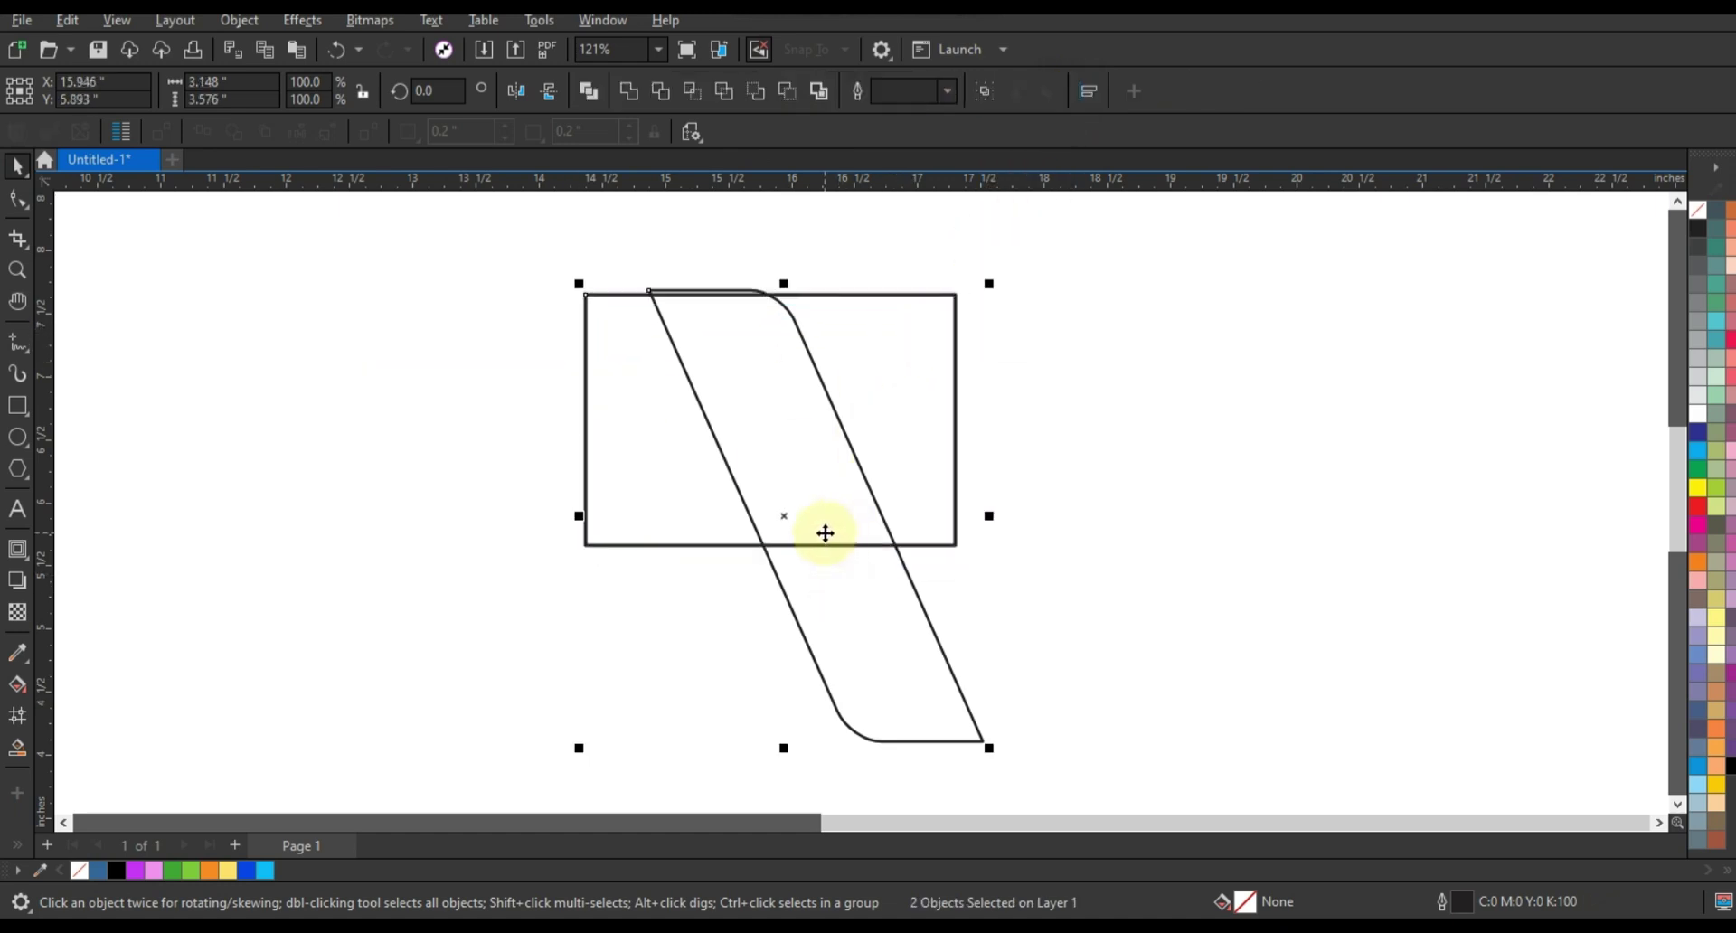
pyautogui.press('t')
pyautogui.click(1015, 438)
# - Round the wide rectangle's two right-hand corners fully to a 0.993 in radius, forming a semicircular end
pyautogui.click(955, 418)
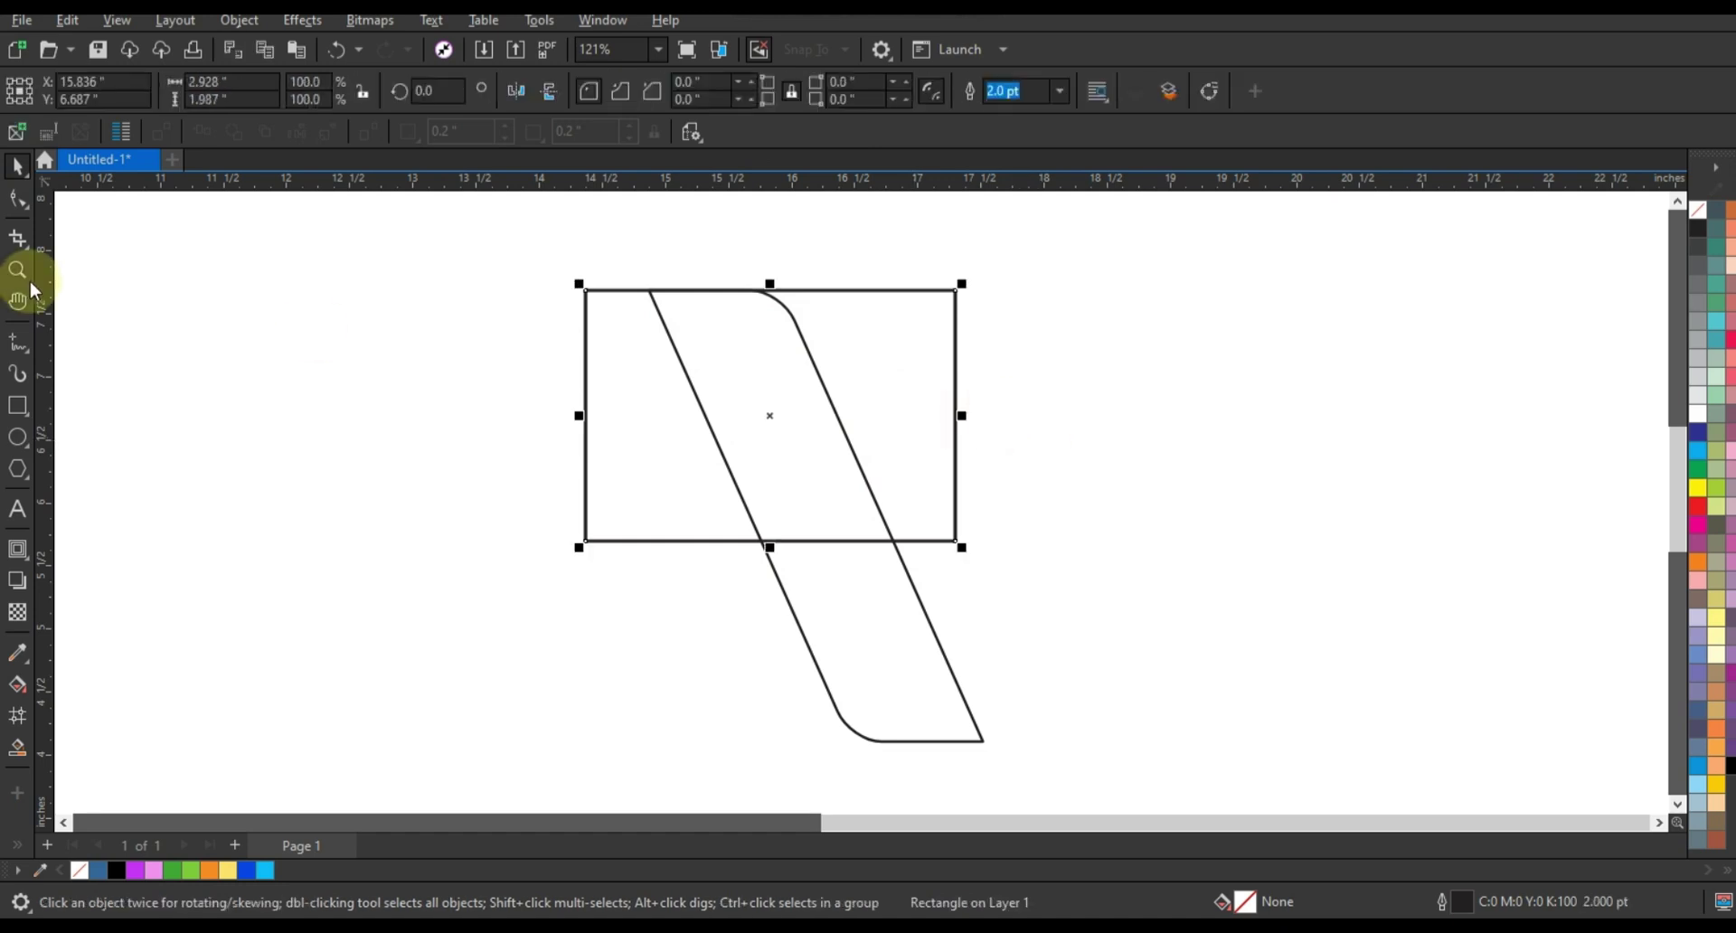
pyautogui.click(18, 198)
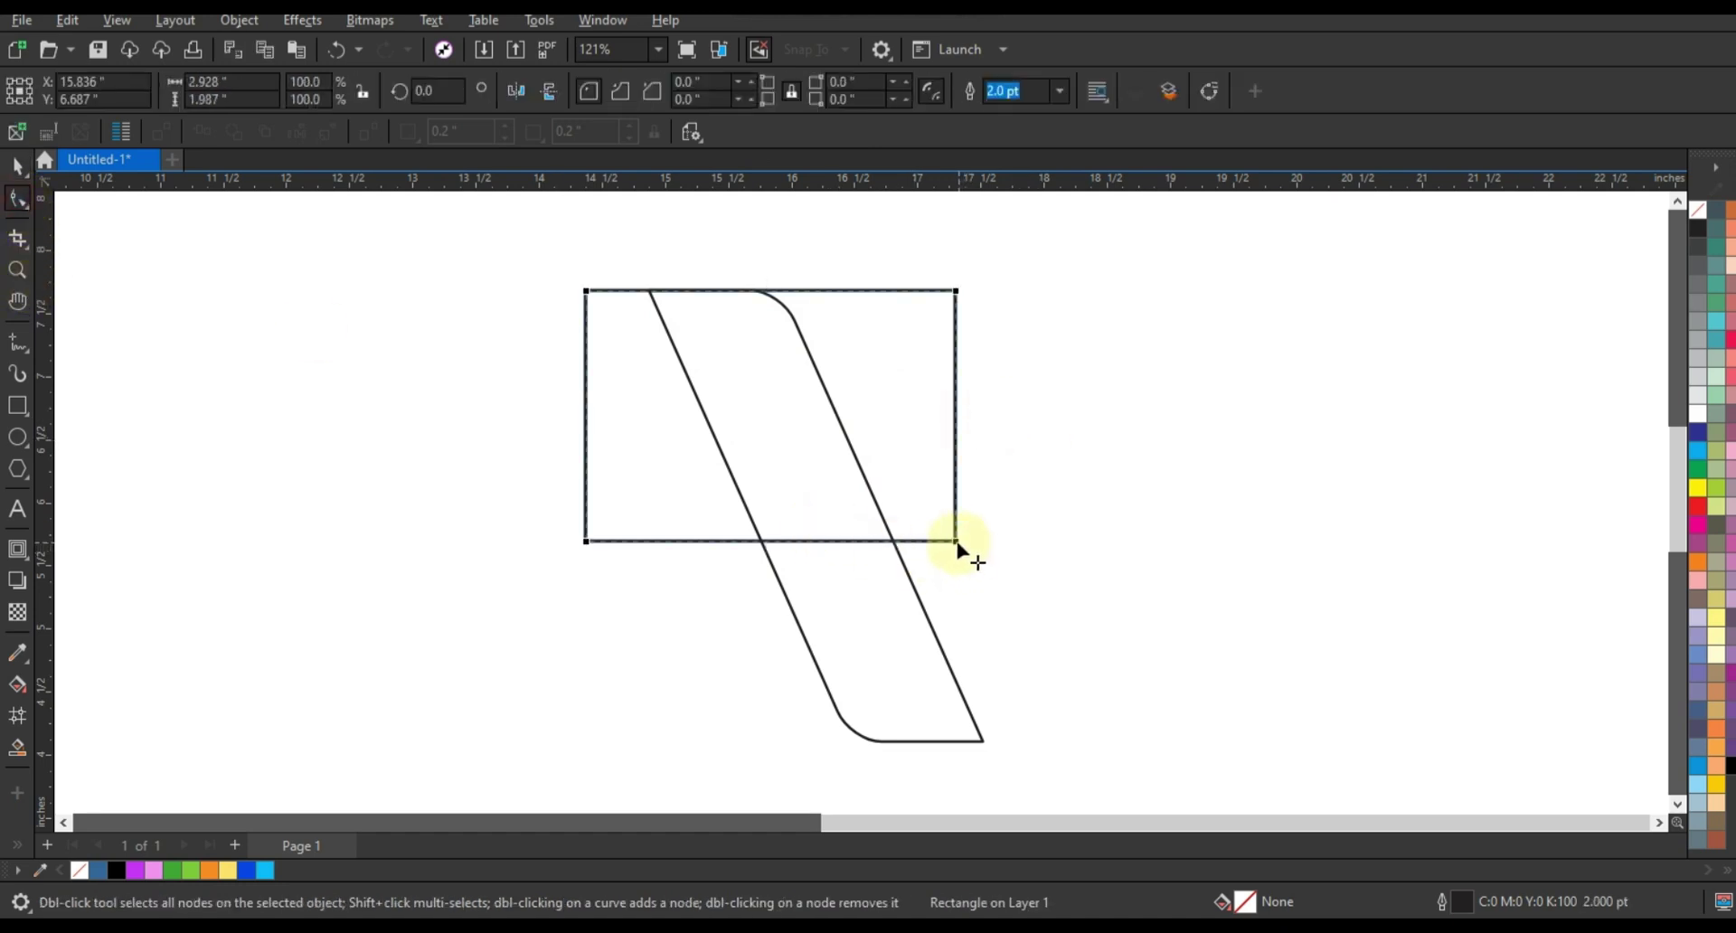
pyautogui.moveTo(638, 563); pyautogui.dragTo(641, 559)
pyautogui.moveTo(957, 292); pyautogui.dragTo(593, 283)
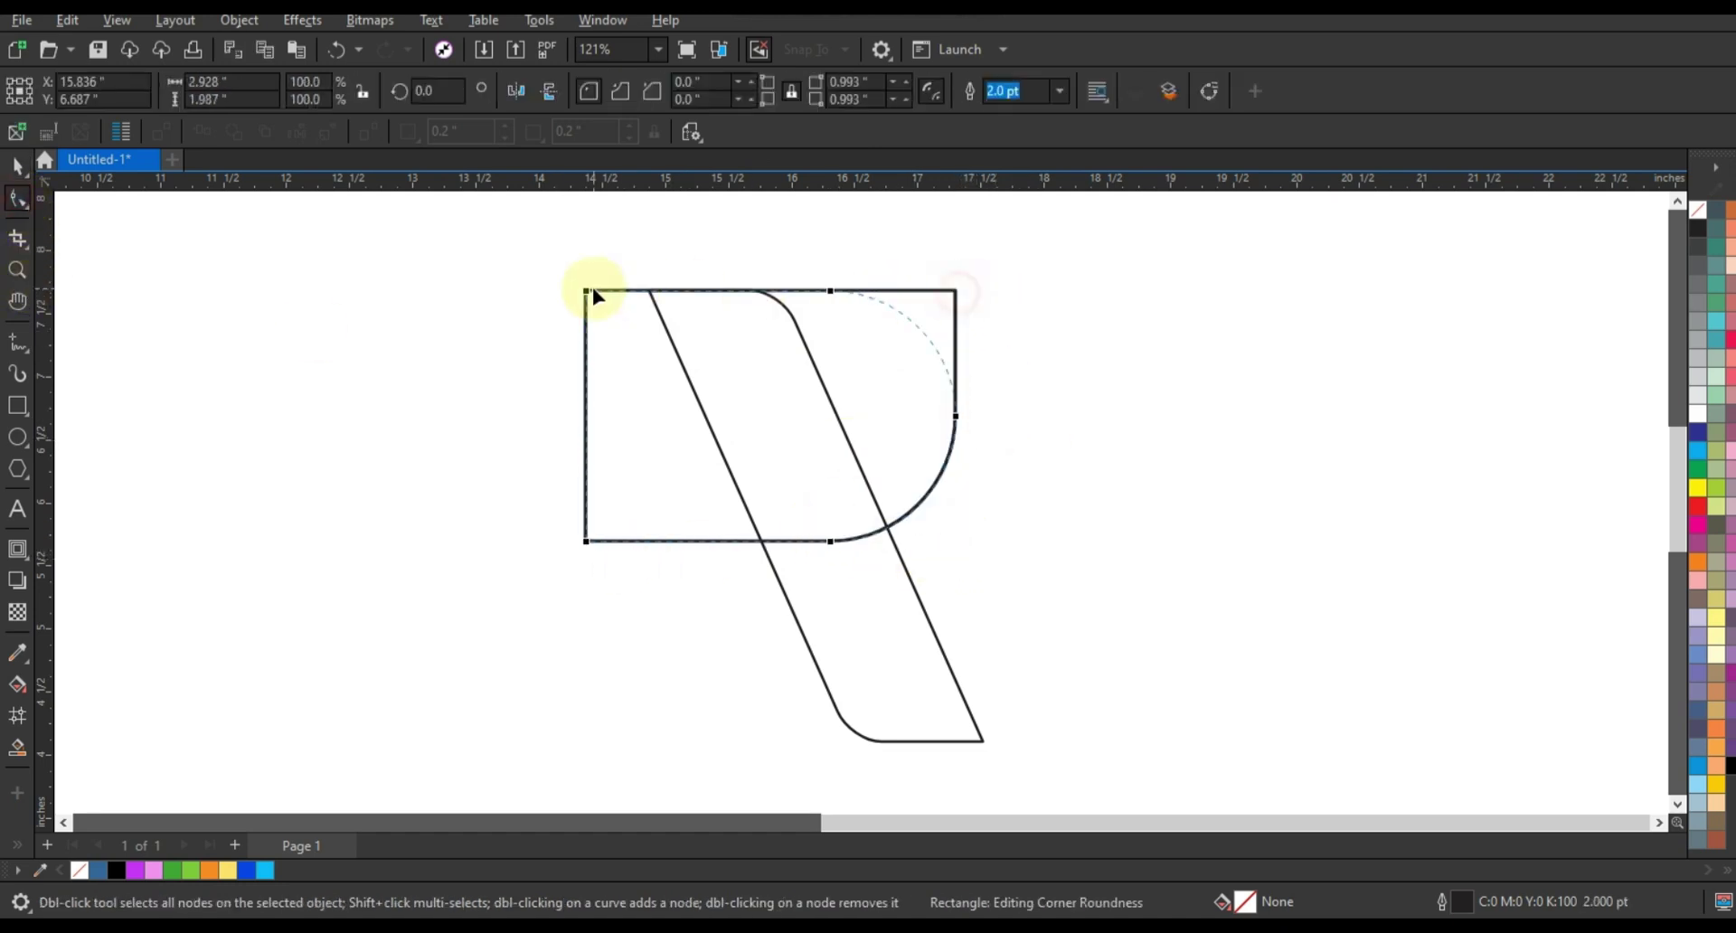
# - Convert the wide rectangle to curves and extend its semicircular end 0.985 in to the right
pyautogui.hotkey('ctrl', 'q')
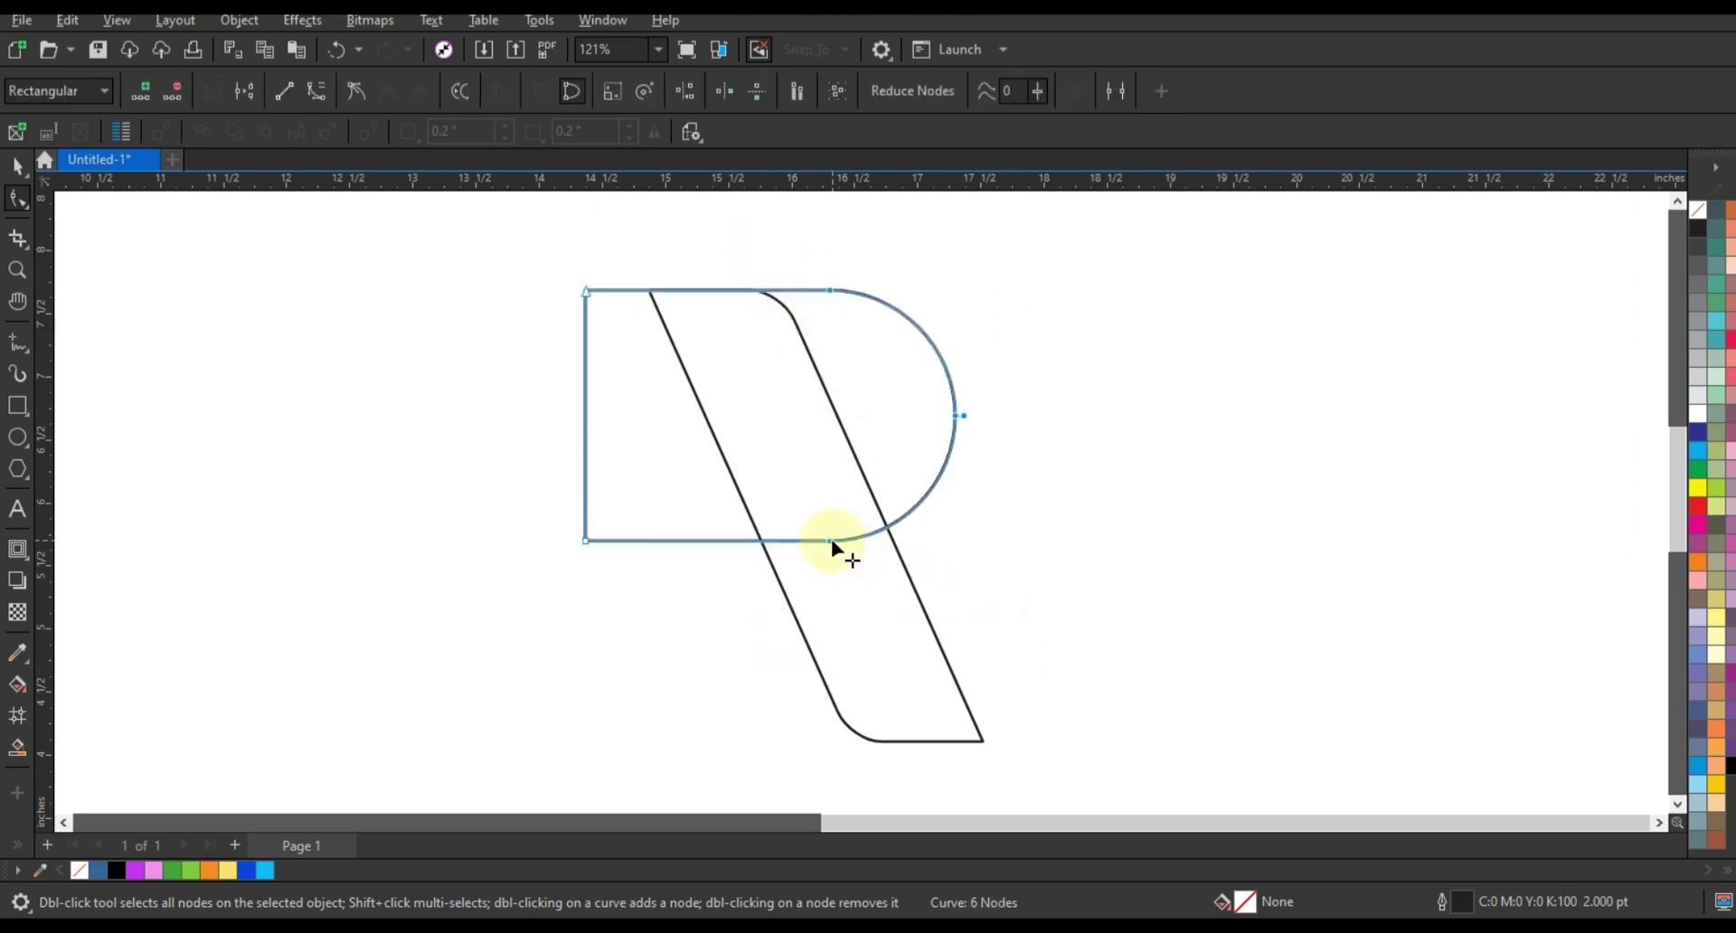
pyautogui.moveTo(830, 541); pyautogui.dragTo(956, 540)
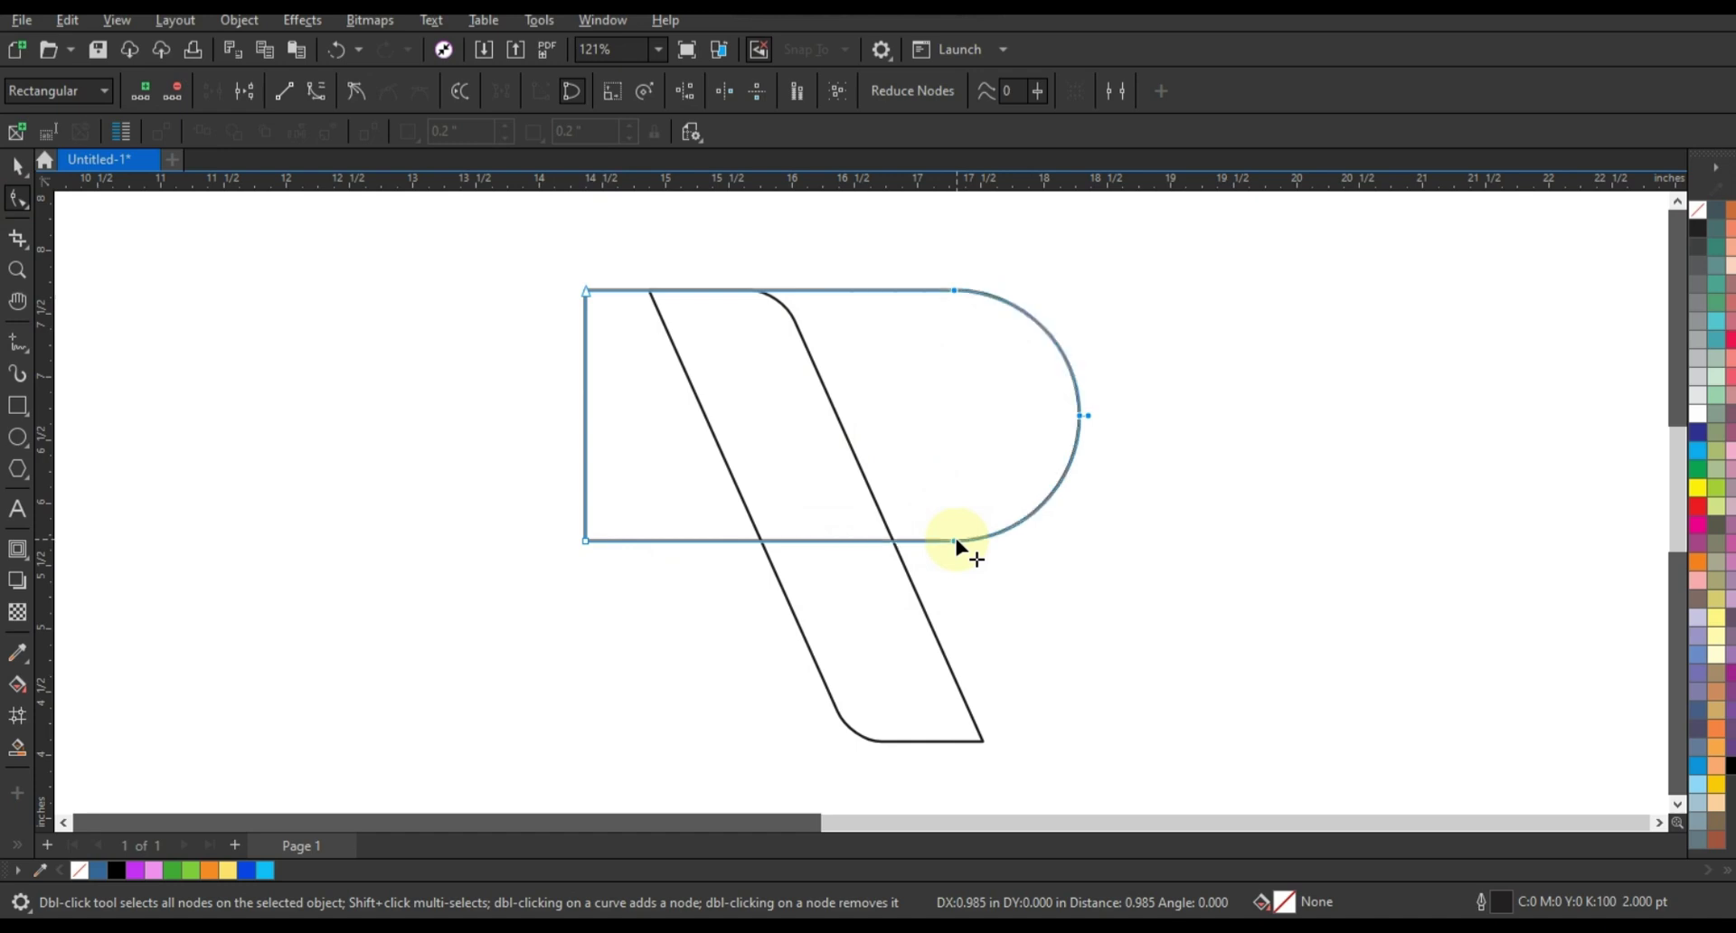
pyautogui.click(17, 166)
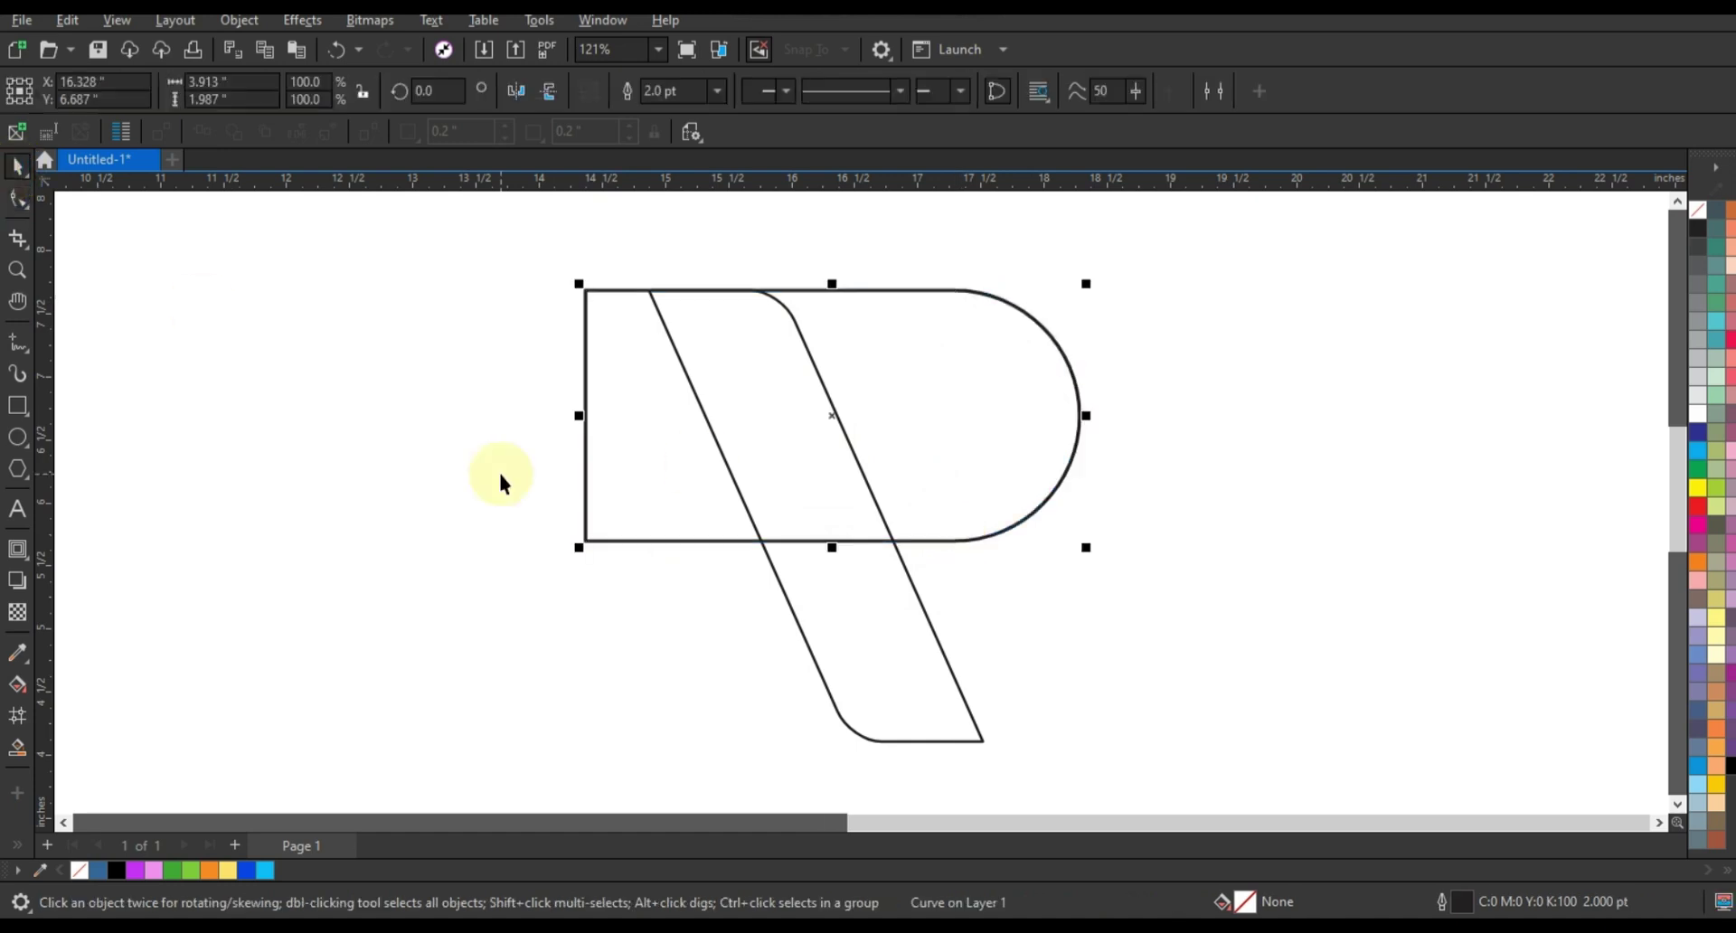
pyautogui.click(620, 488)
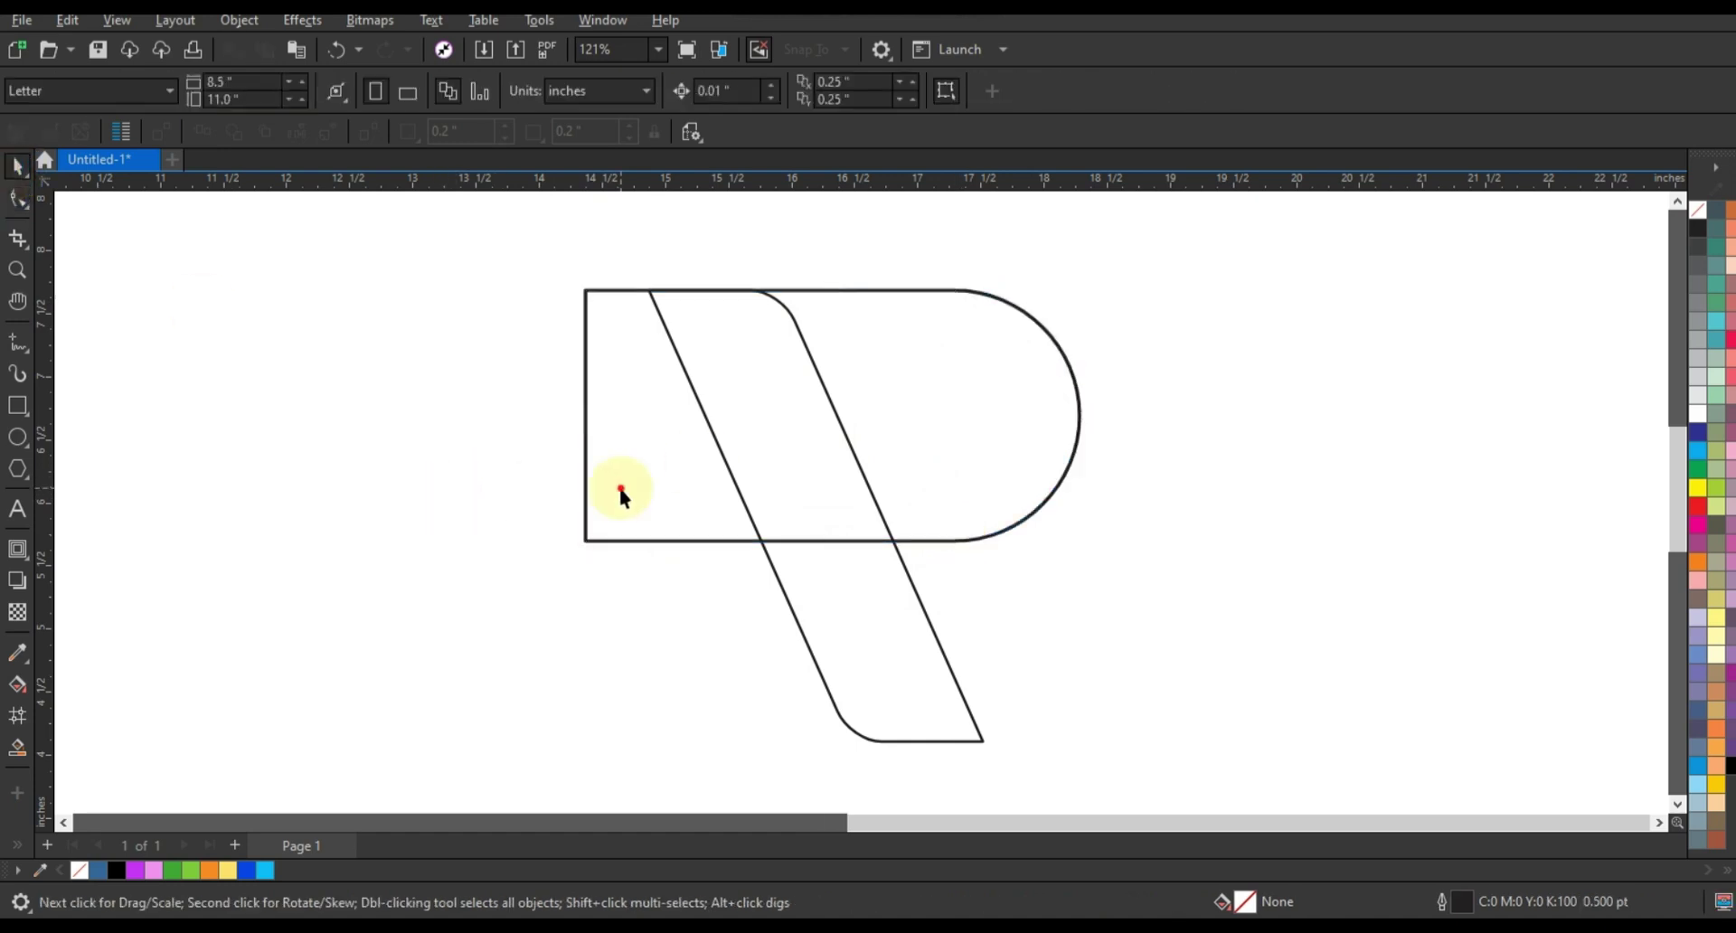
pyautogui.click(728, 541)
pyautogui.keyDown('shift'); pyautogui.click(932, 630); pyautogui.keyUp('shift')
pyautogui.click(1074, 612)
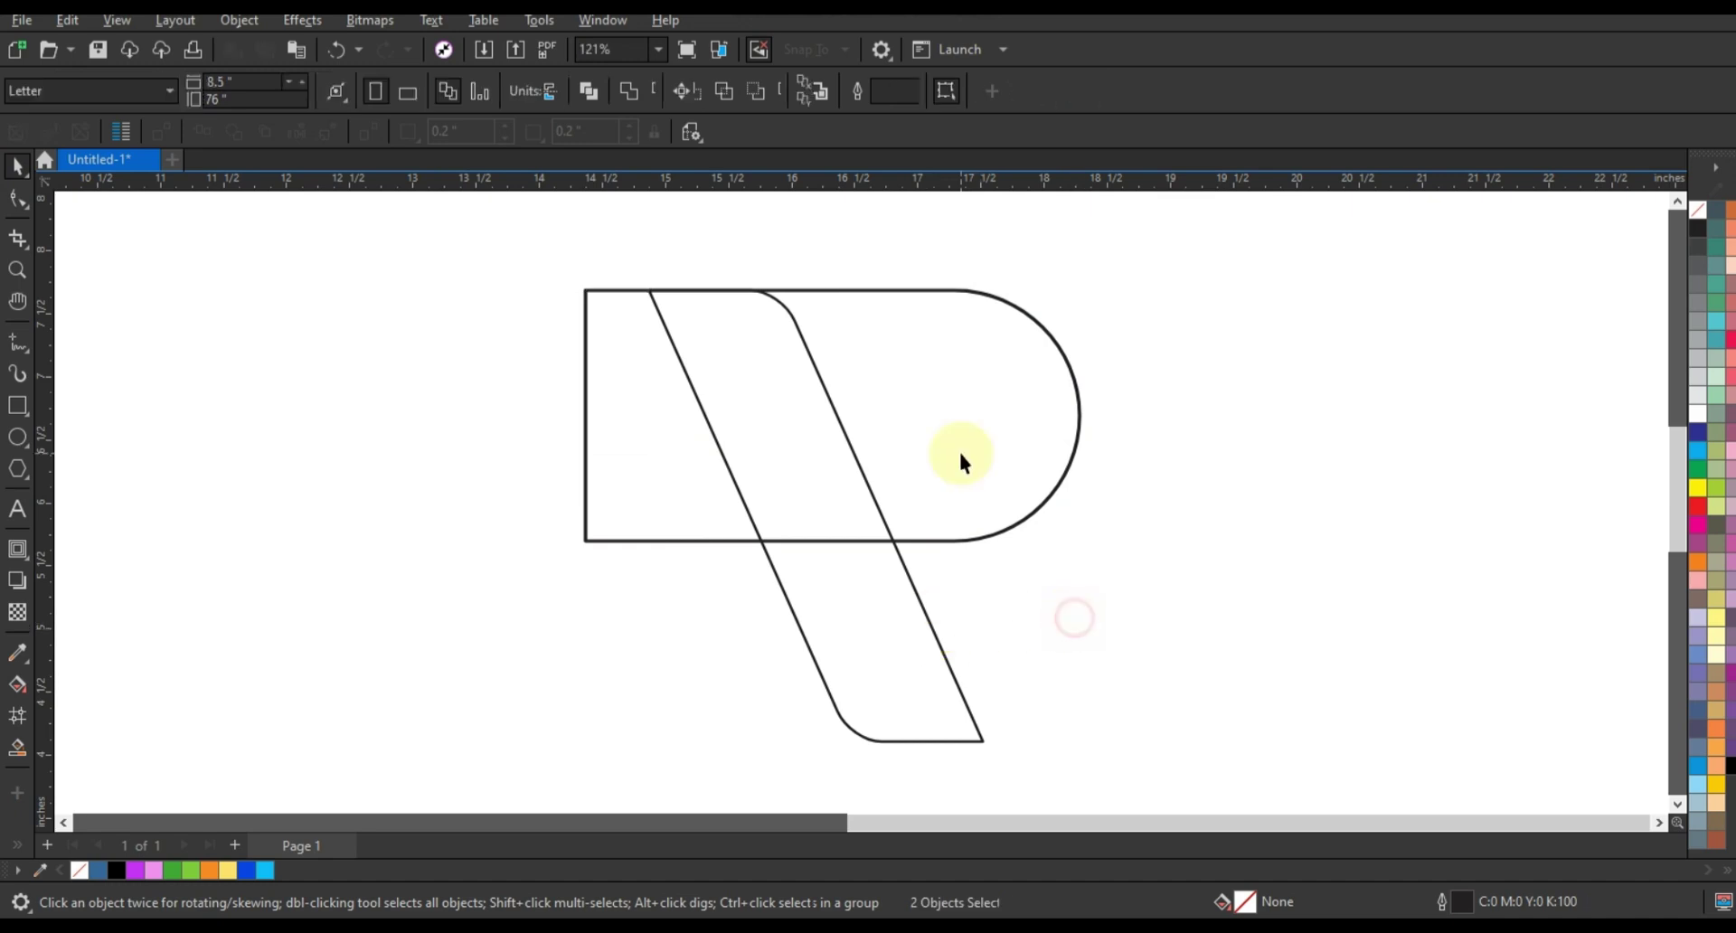
pyautogui.click(961, 453)
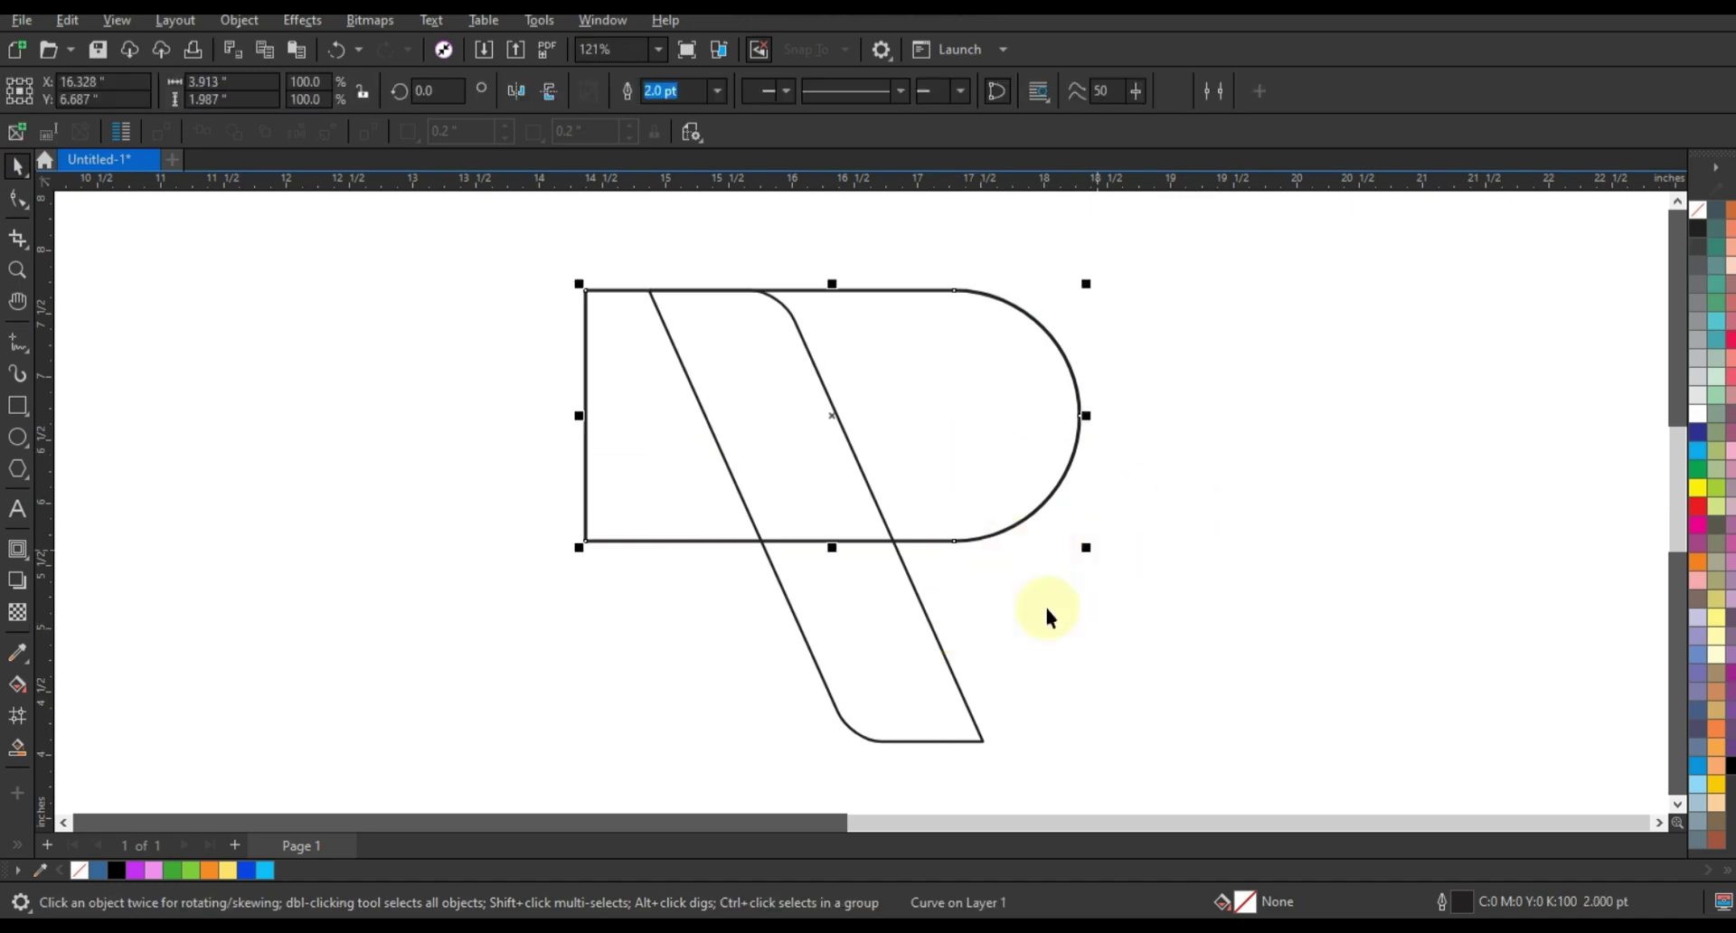
pyautogui.click(926, 648)
pyautogui.click(1167, 541)
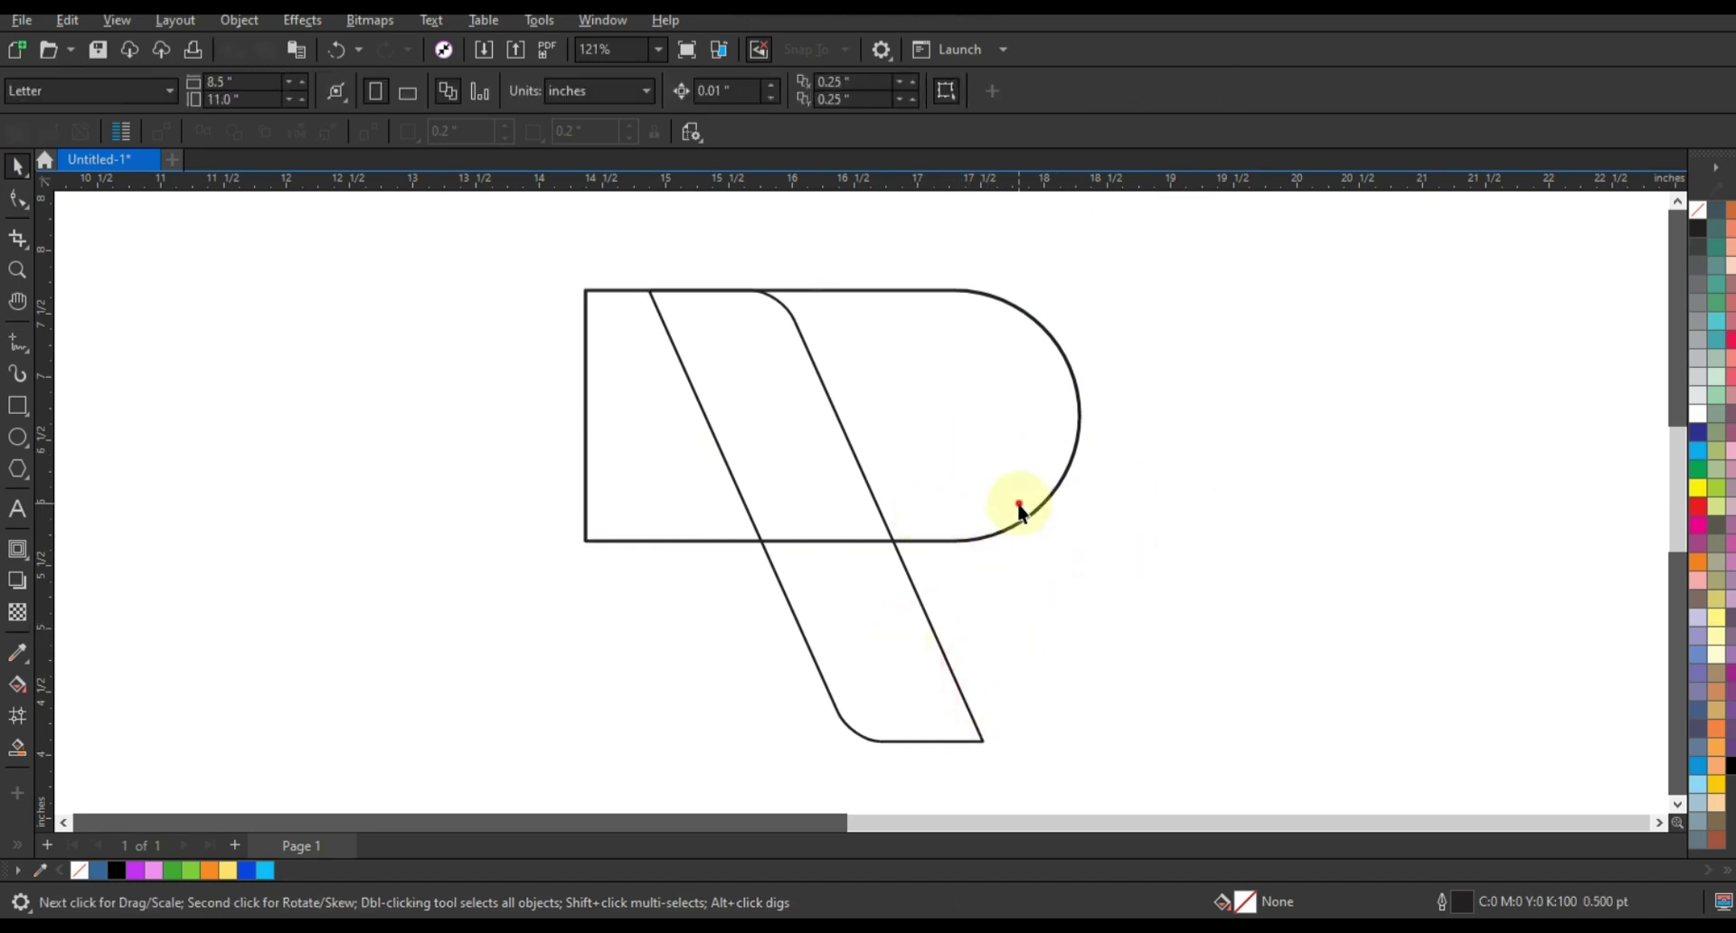
# - Scale the rounded shape proportionally to 107.3% and nudge it left by about 0.2 in
pyautogui.click(1031, 514)
pyautogui.moveTo(1088, 551); pyautogui.dragTo(1123, 569)
pyautogui.press('Left')
pyautogui.press('Left')
pyautogui.press('Left')
pyautogui.press('Left')
pyautogui.press('Left')
pyautogui.press('Left')
pyautogui.press('Left')
pyautogui.press('Left')
pyautogui.press('Left')
pyautogui.press('Left')
pyautogui.press('Left')
pyautogui.press('Left')
pyautogui.press('Left')
pyautogui.press('Left')
pyautogui.press('Left')
pyautogui.press('Left')
pyautogui.press('Left')
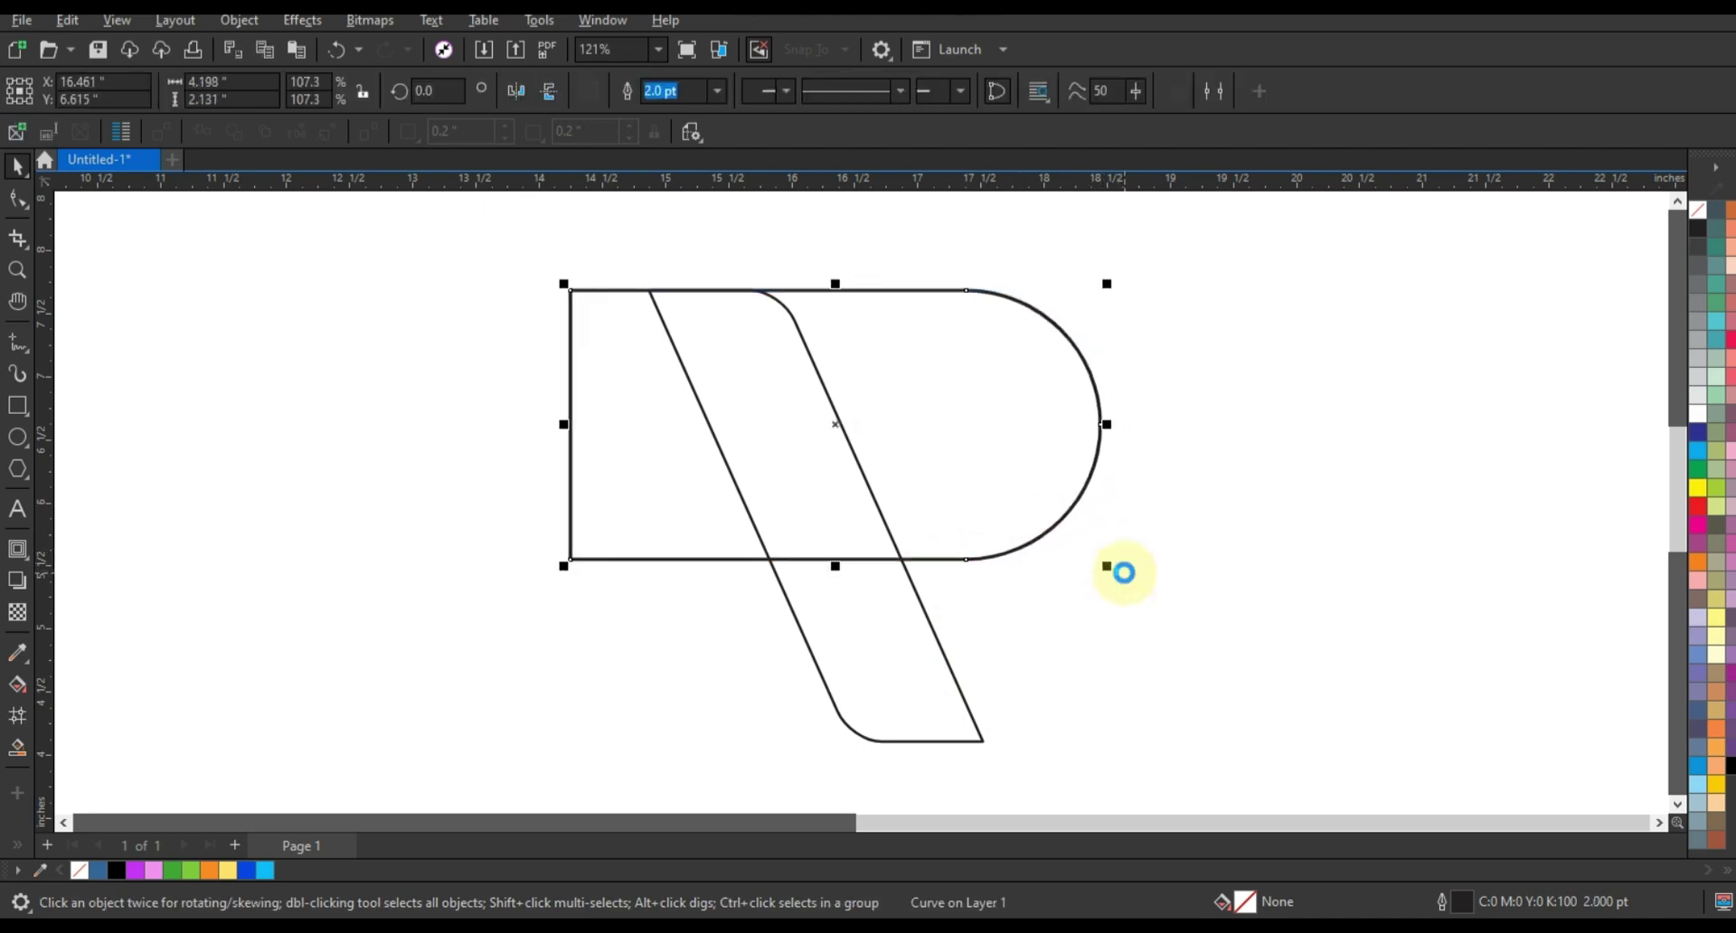
pyautogui.press('Left')
pyautogui.press('Left')
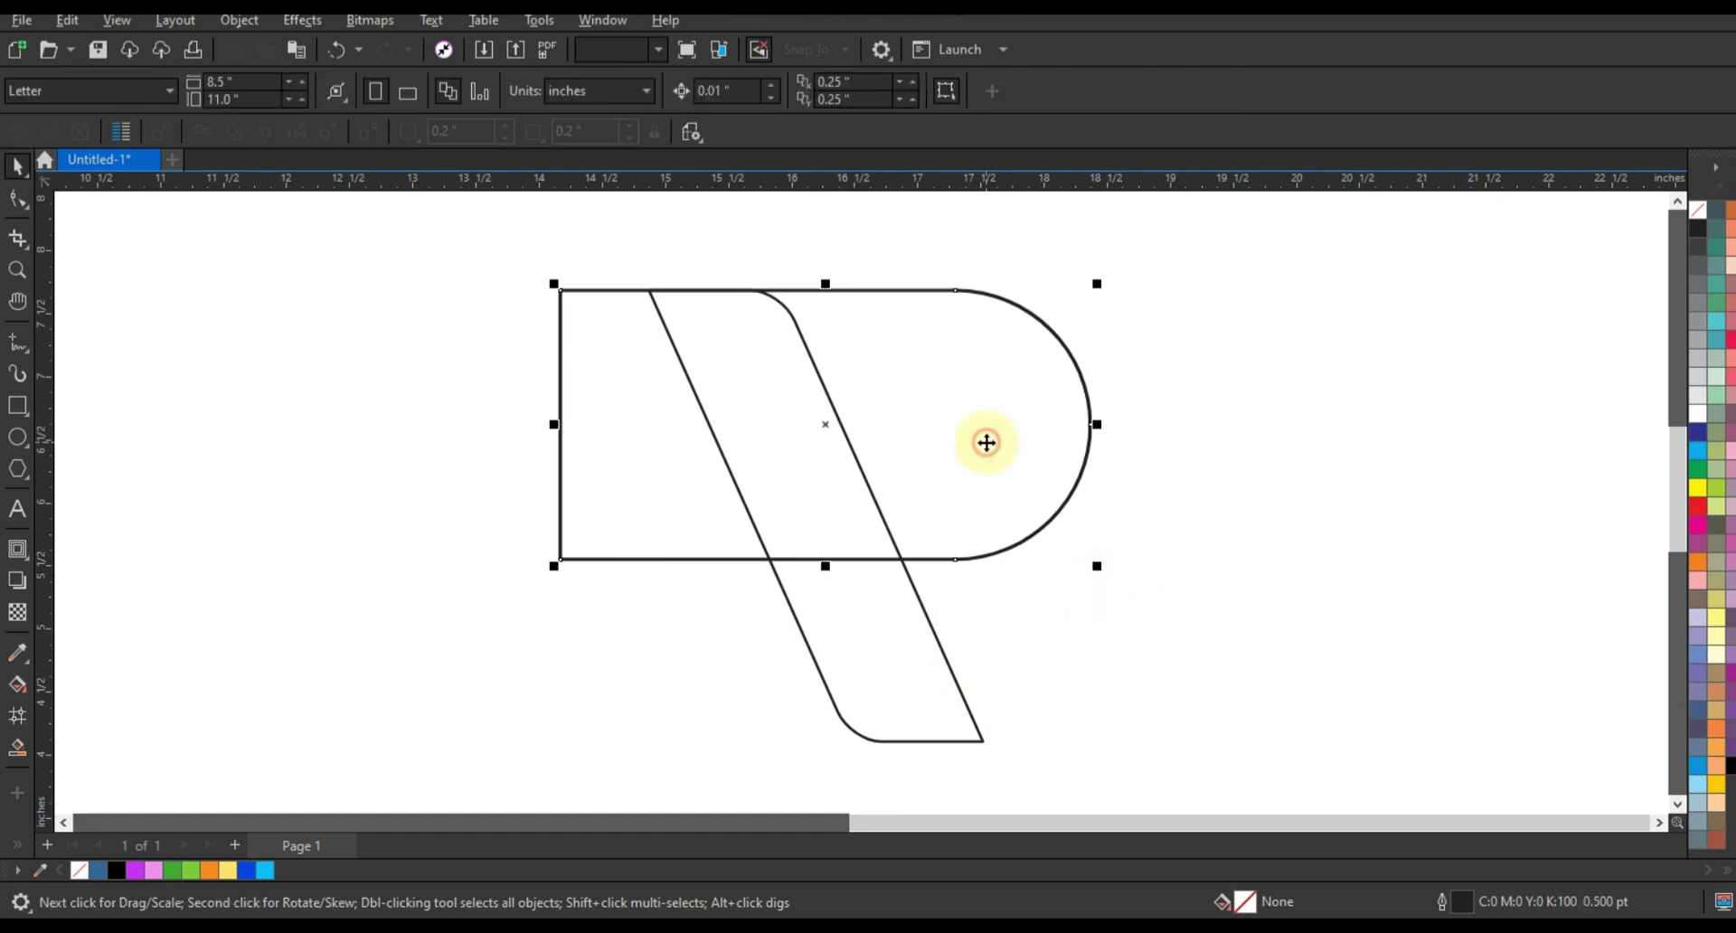
# - Create a single-step inward contour of the rounded shape, about 2.49 by 0.42 in
pyautogui.click(17, 549)
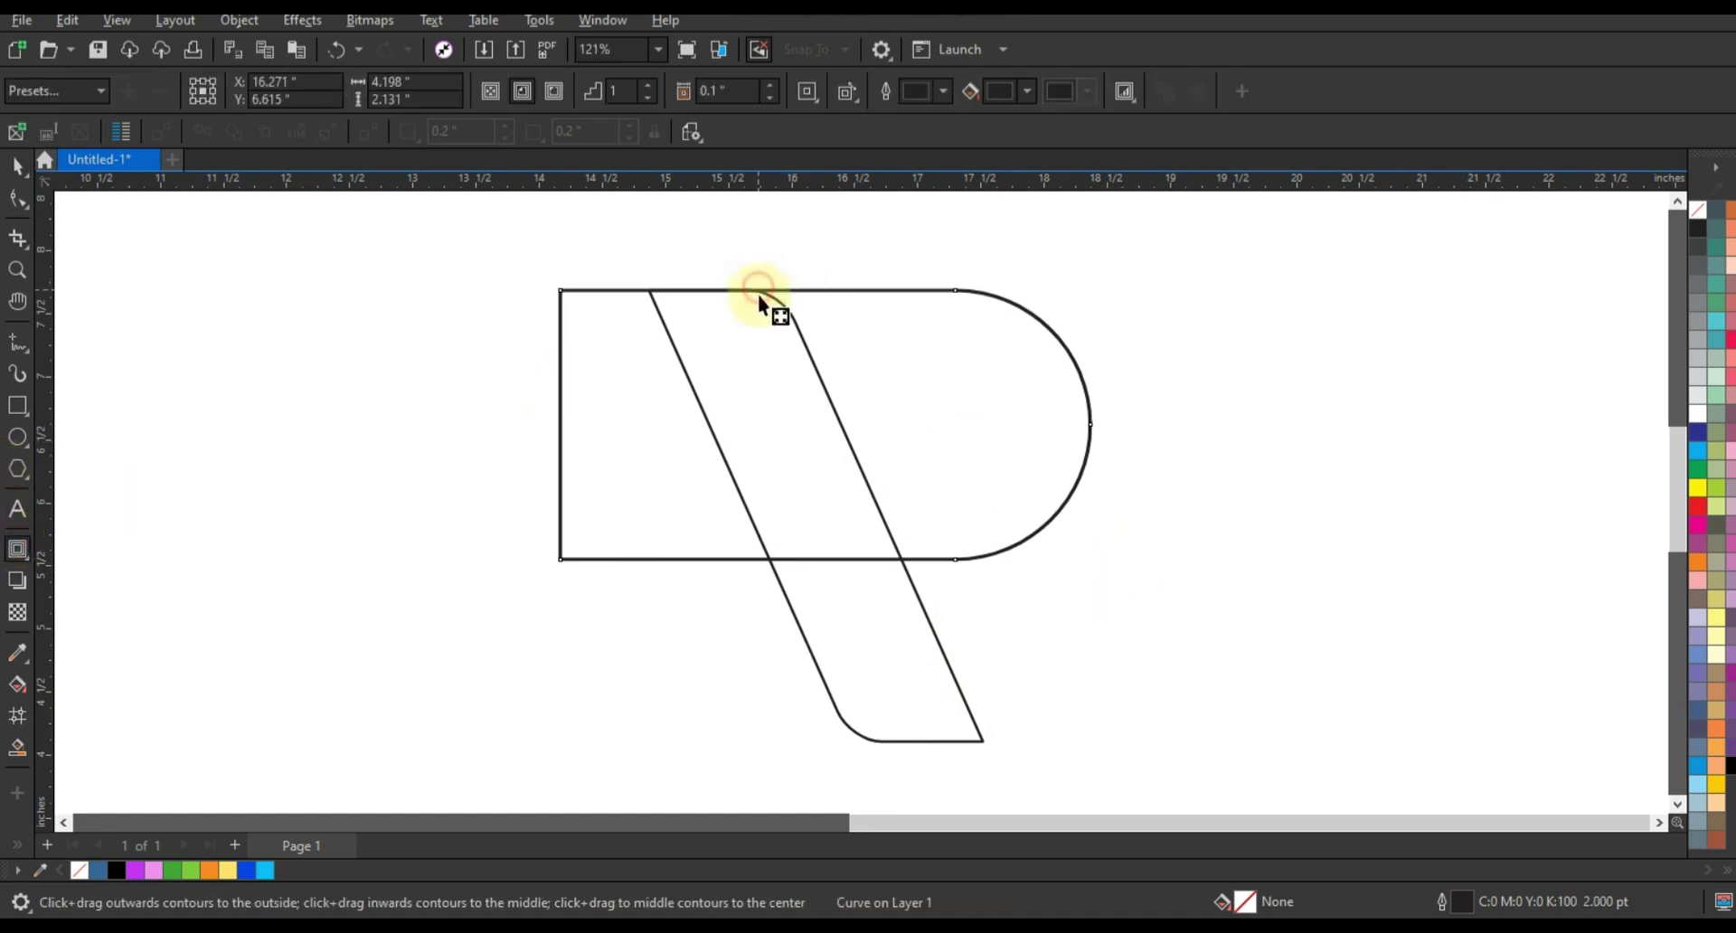
pyautogui.moveTo(759, 296); pyautogui.dragTo(765, 397)
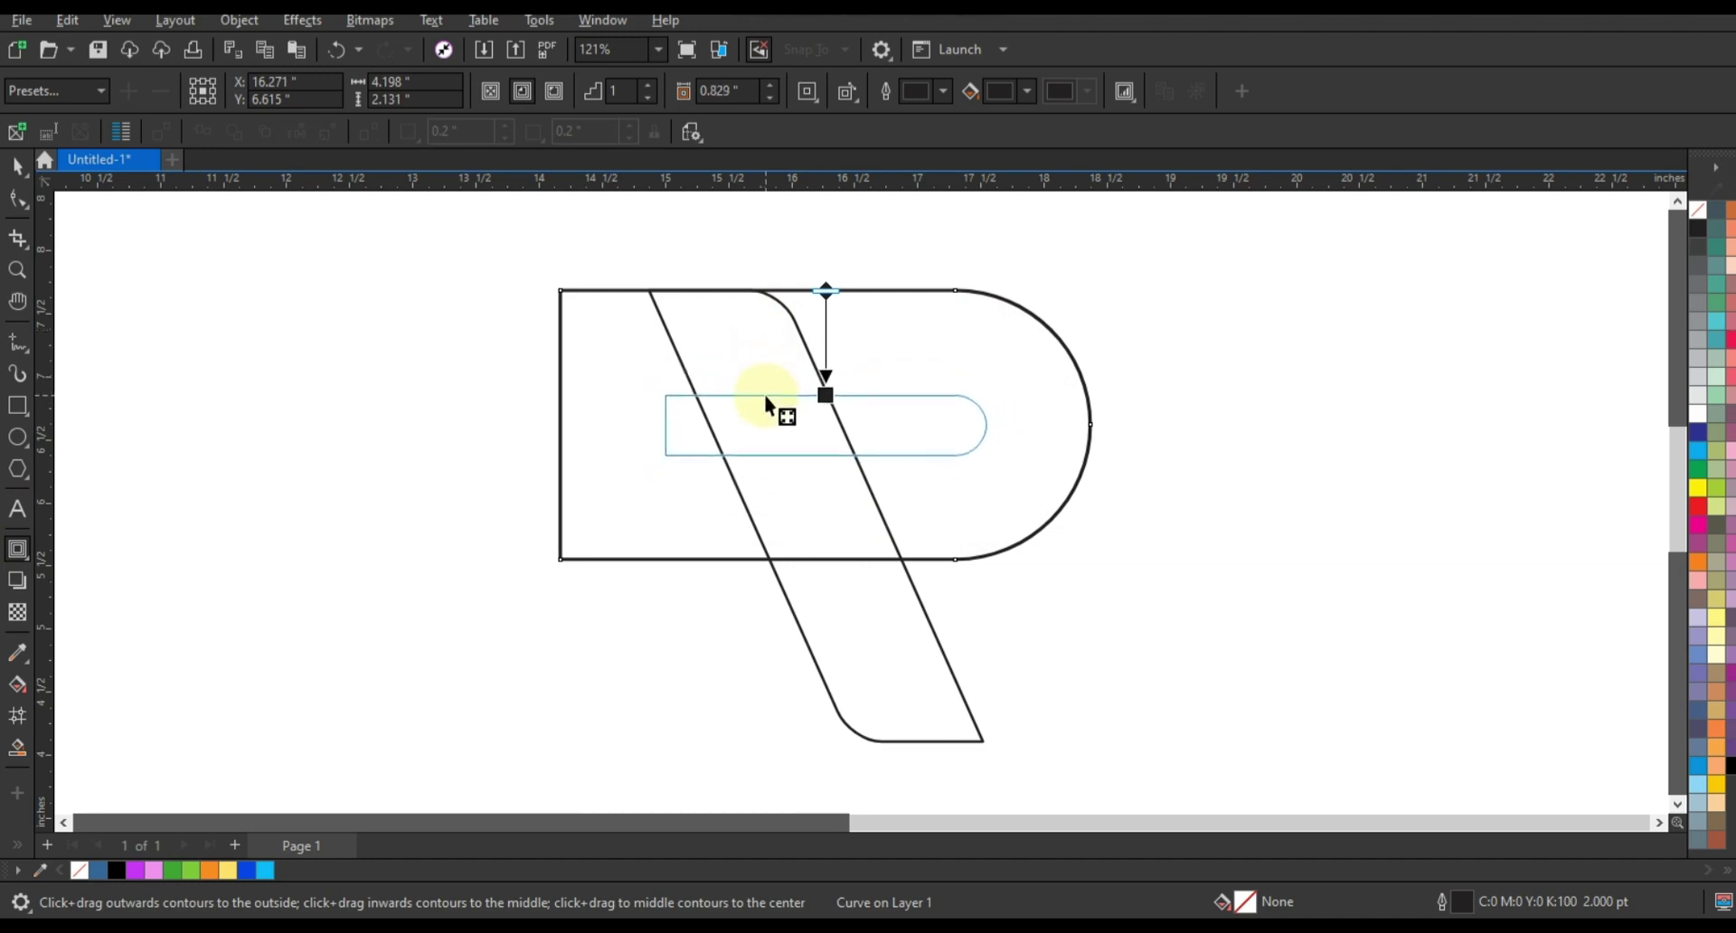
pyautogui.moveTo(763, 394); pyautogui.dragTo(763, 398)
pyautogui.press('space')
# - Separate the contour, shift the outer shape left, and move the inner slot closer to its straight left edge
pyautogui.moveTo(763, 397); pyautogui.dragTo(673, 398)
pyautogui.press('Left')
pyautogui.press('Left')
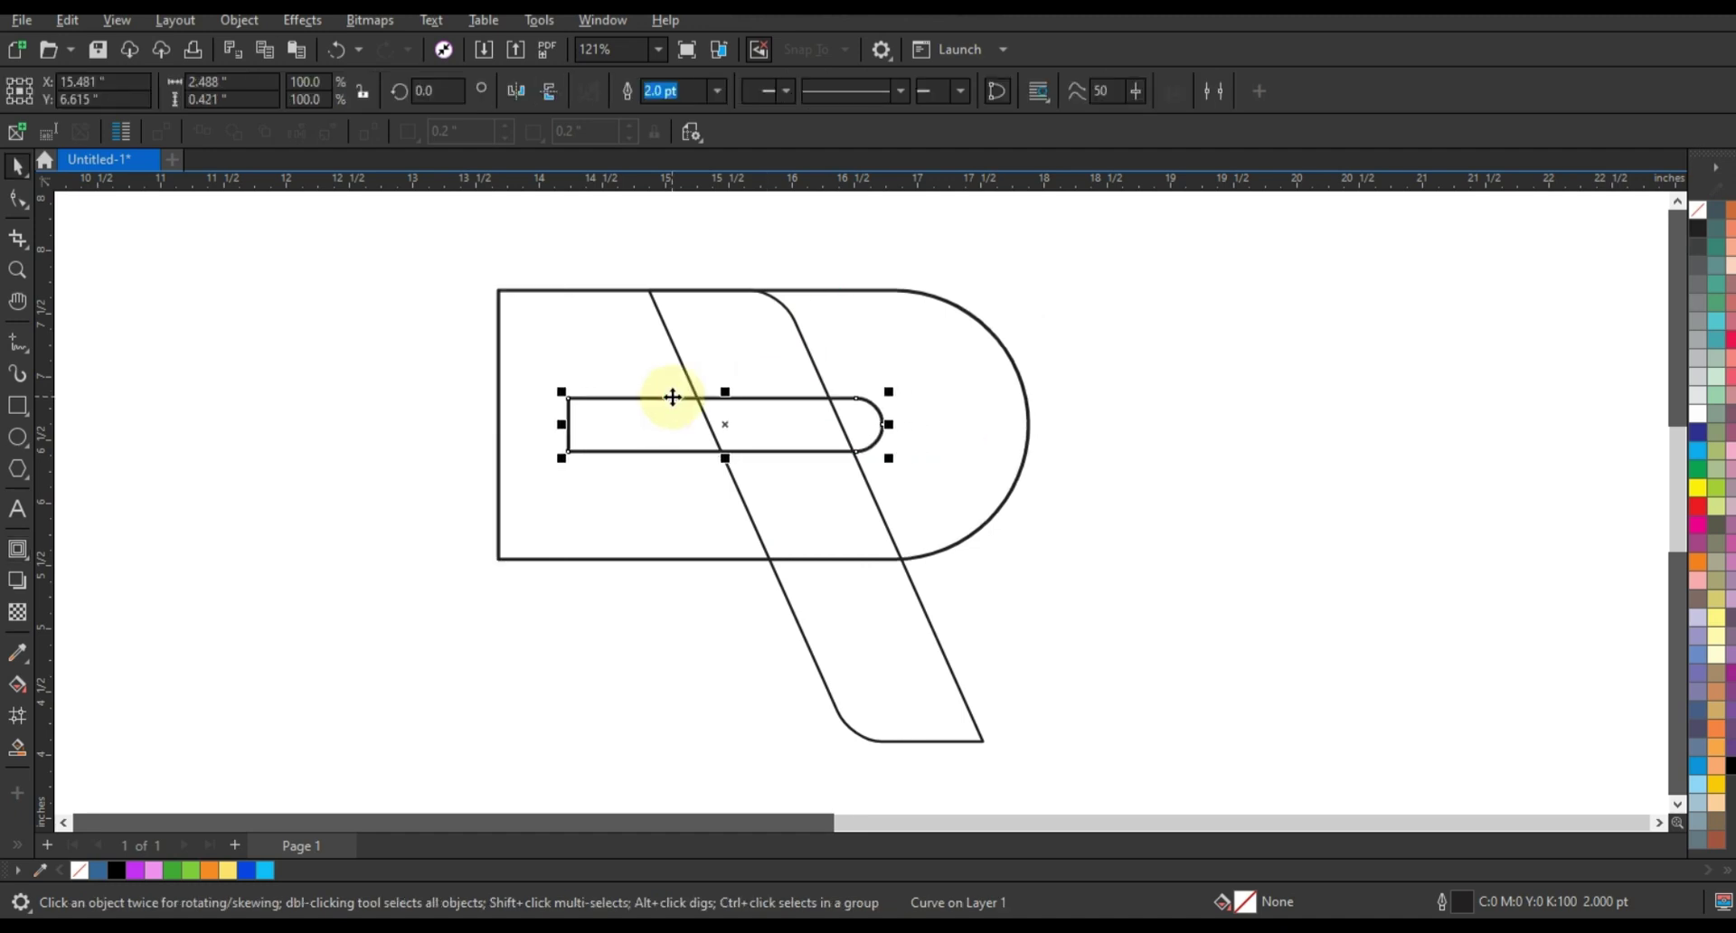
pyautogui.press('Left')
pyautogui.press('Left')
pyautogui.press('Left')
pyautogui.press('Left')
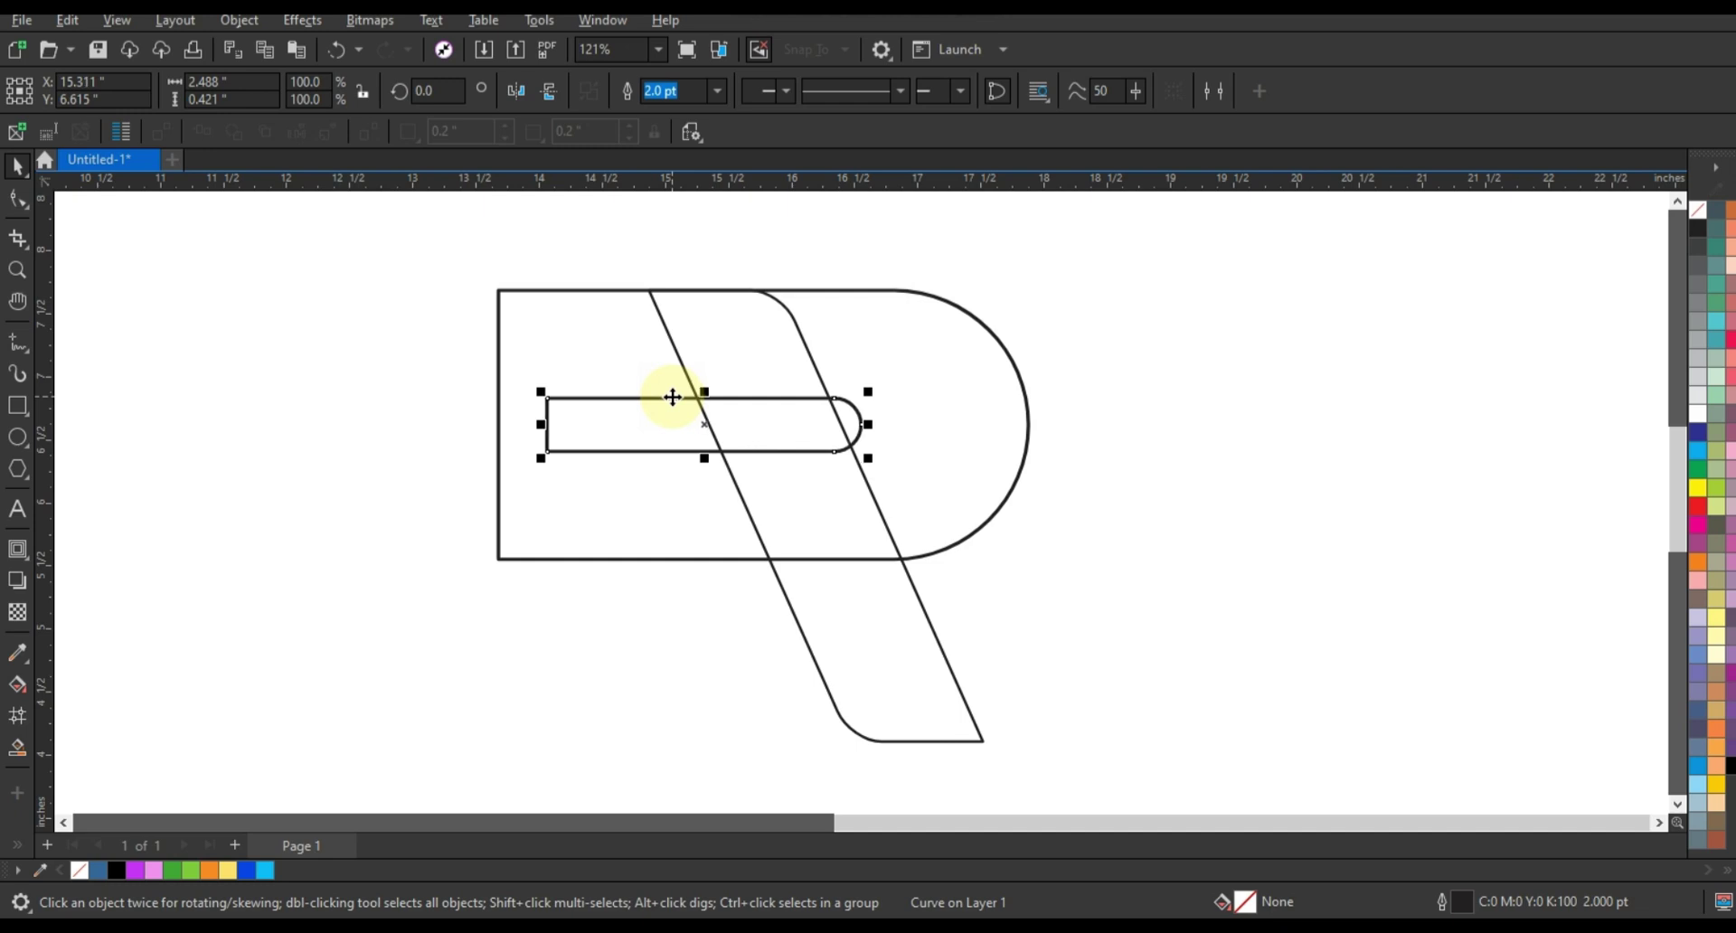
# - Draw a three-segment line from inside the slot along its lower edge and out past the semicircle's upper right, with a 2.0 pt outline
pyautogui.click(17, 269)
pyautogui.moveTo(434, 240); pyautogui.dragTo(1283, 624)
pyautogui.click(17, 342)
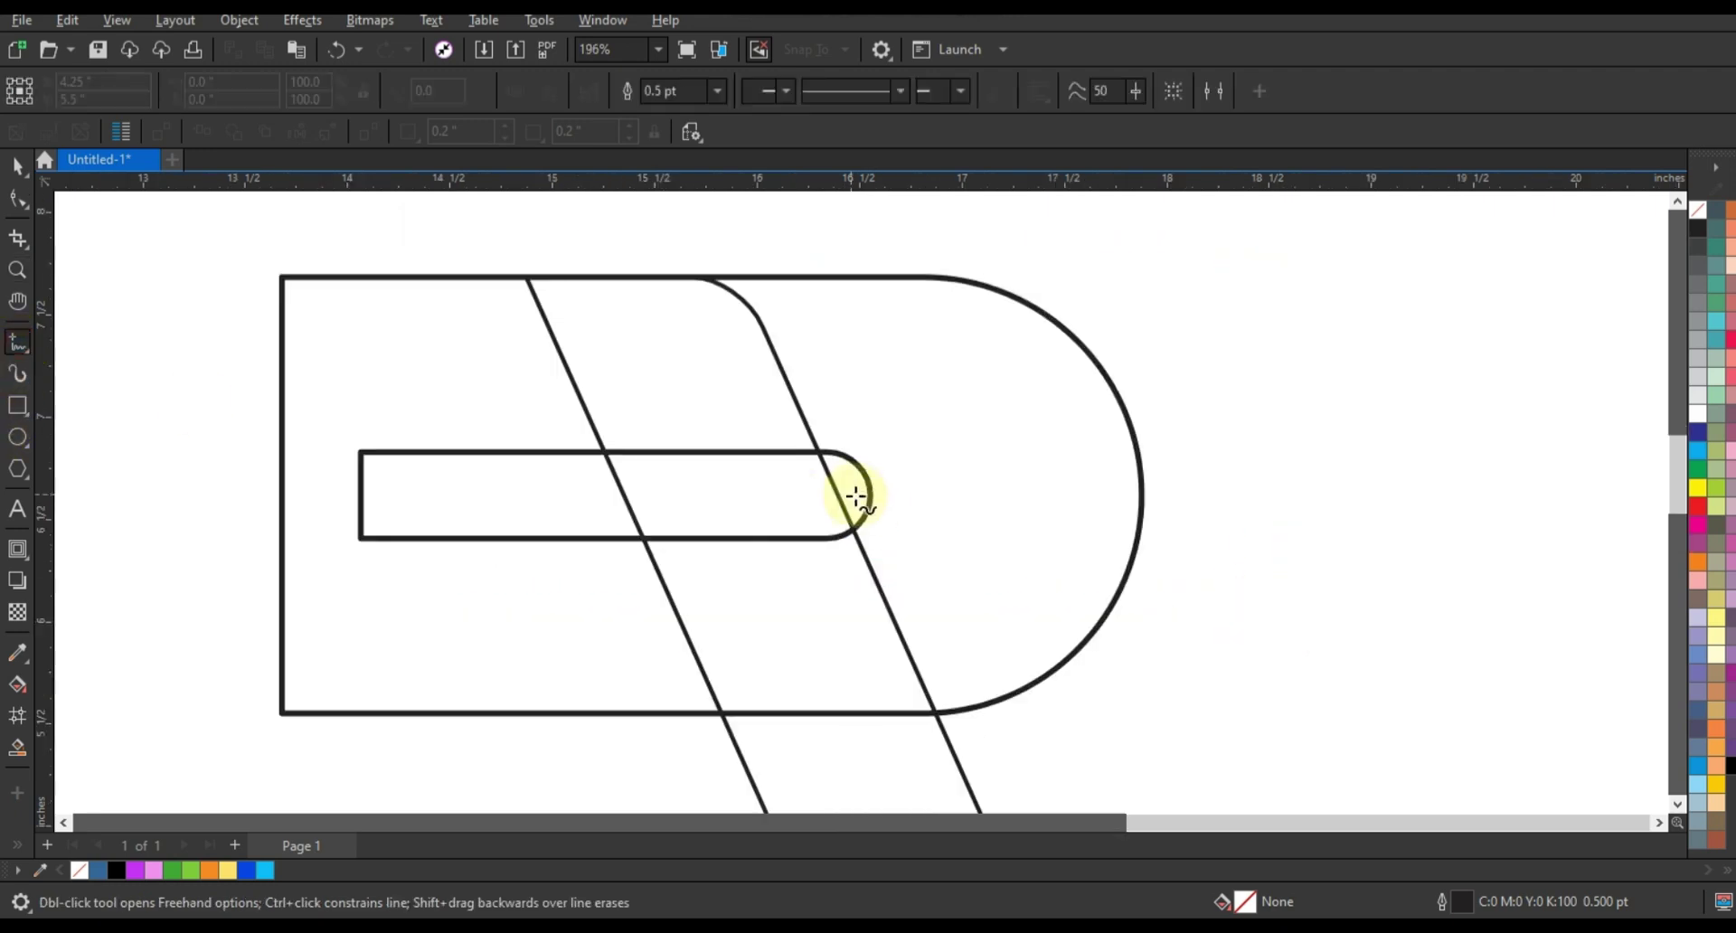
pyautogui.moveTo(605, 514); pyautogui.dragTo(644, 541)
pyautogui.click(644, 541)
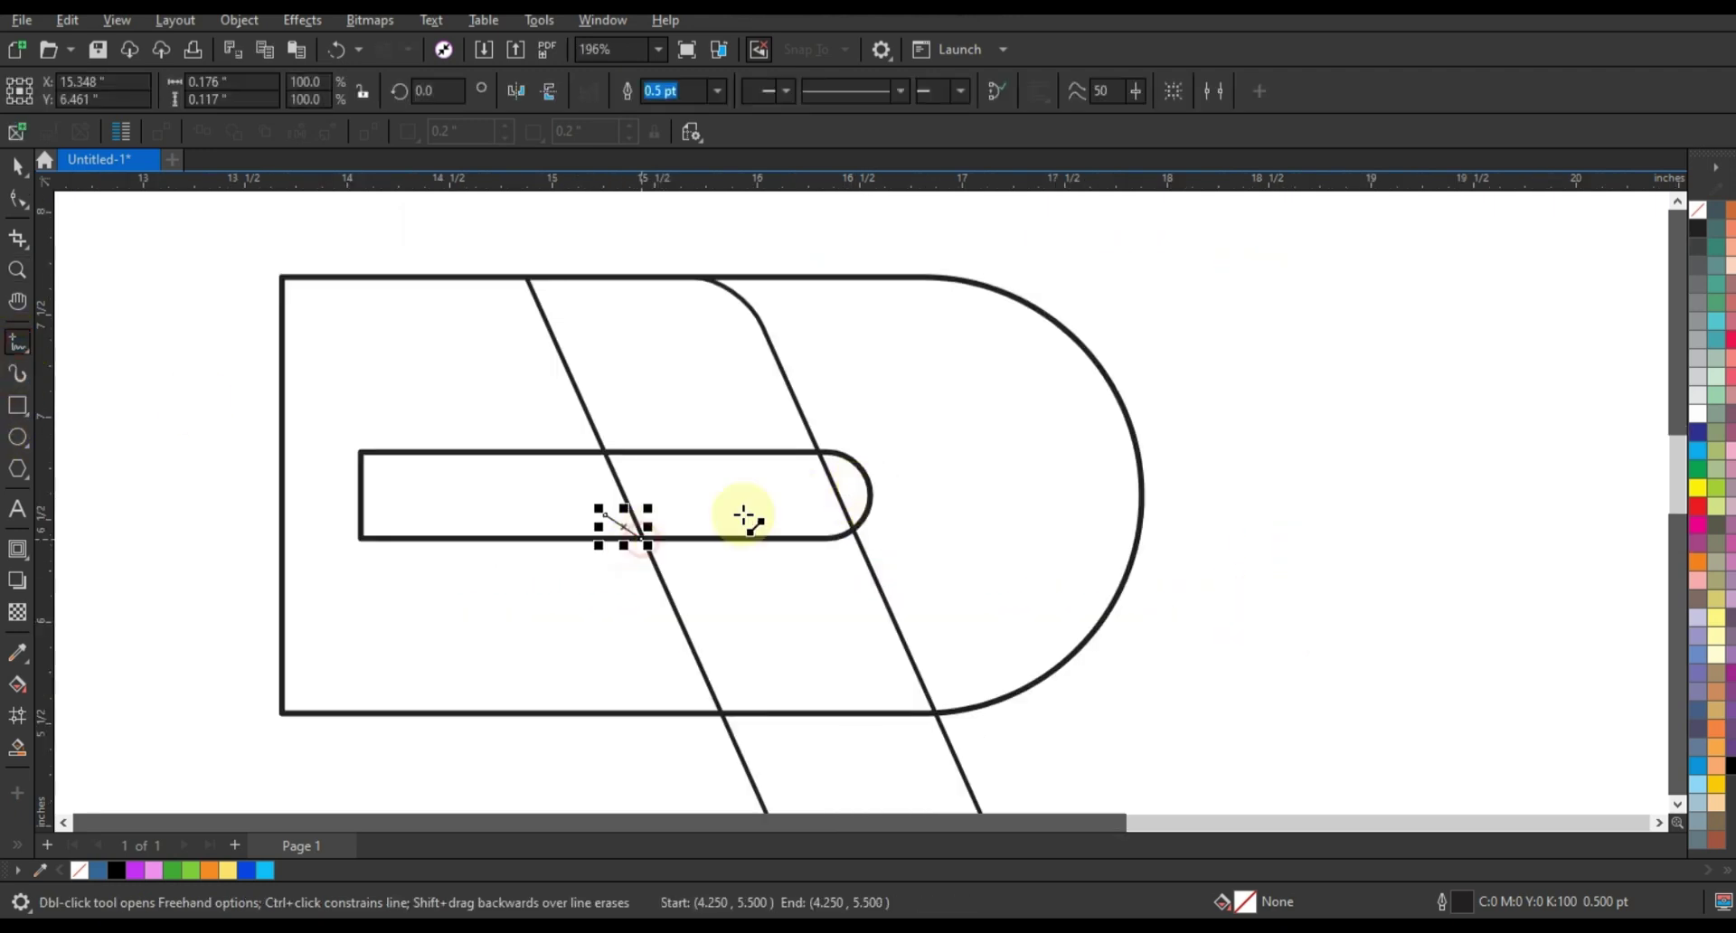
pyautogui.click(852, 535)
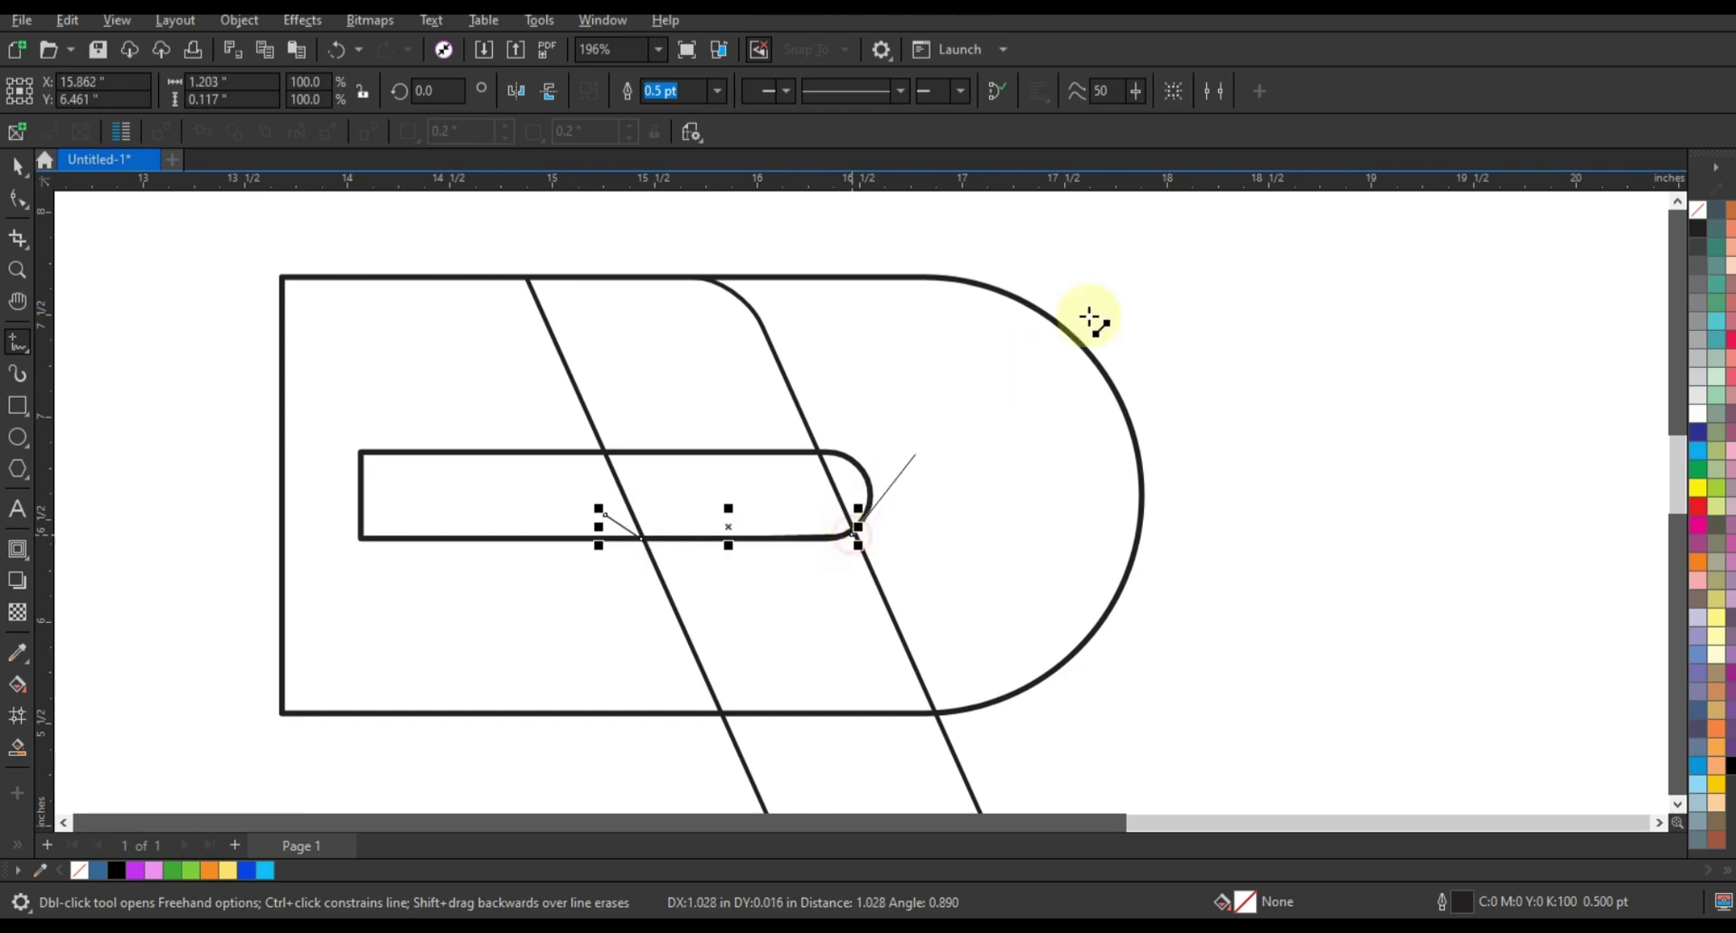
pyautogui.click(1090, 312)
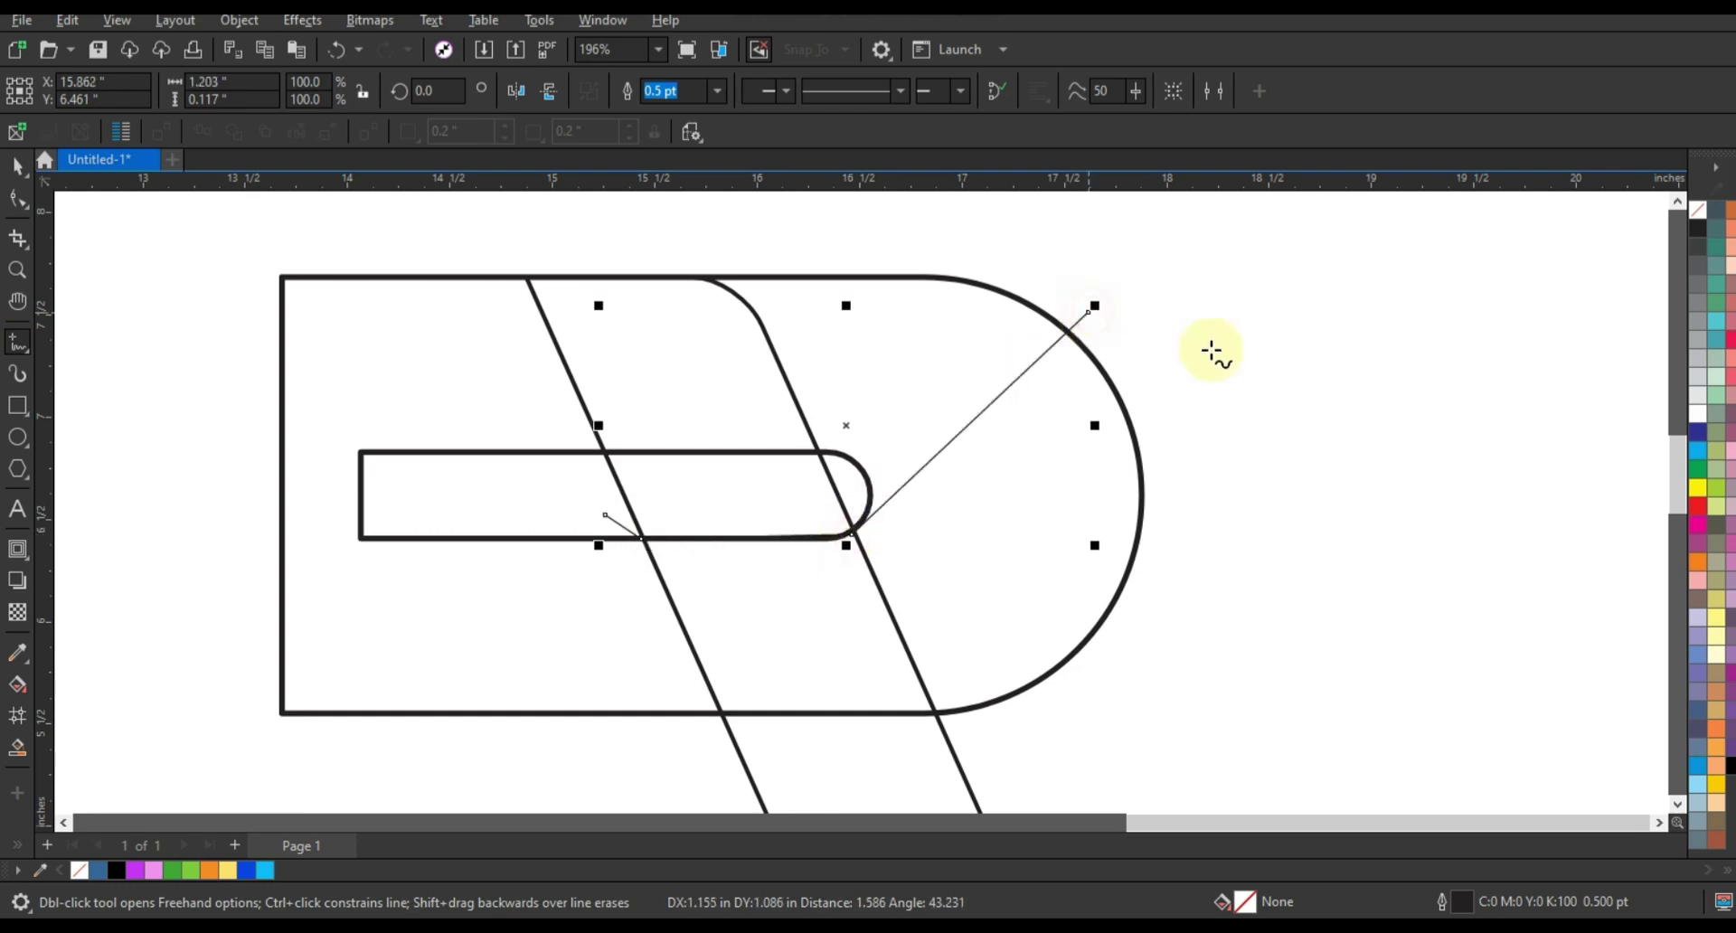
pyautogui.click(717, 90)
pyautogui.click(678, 216)
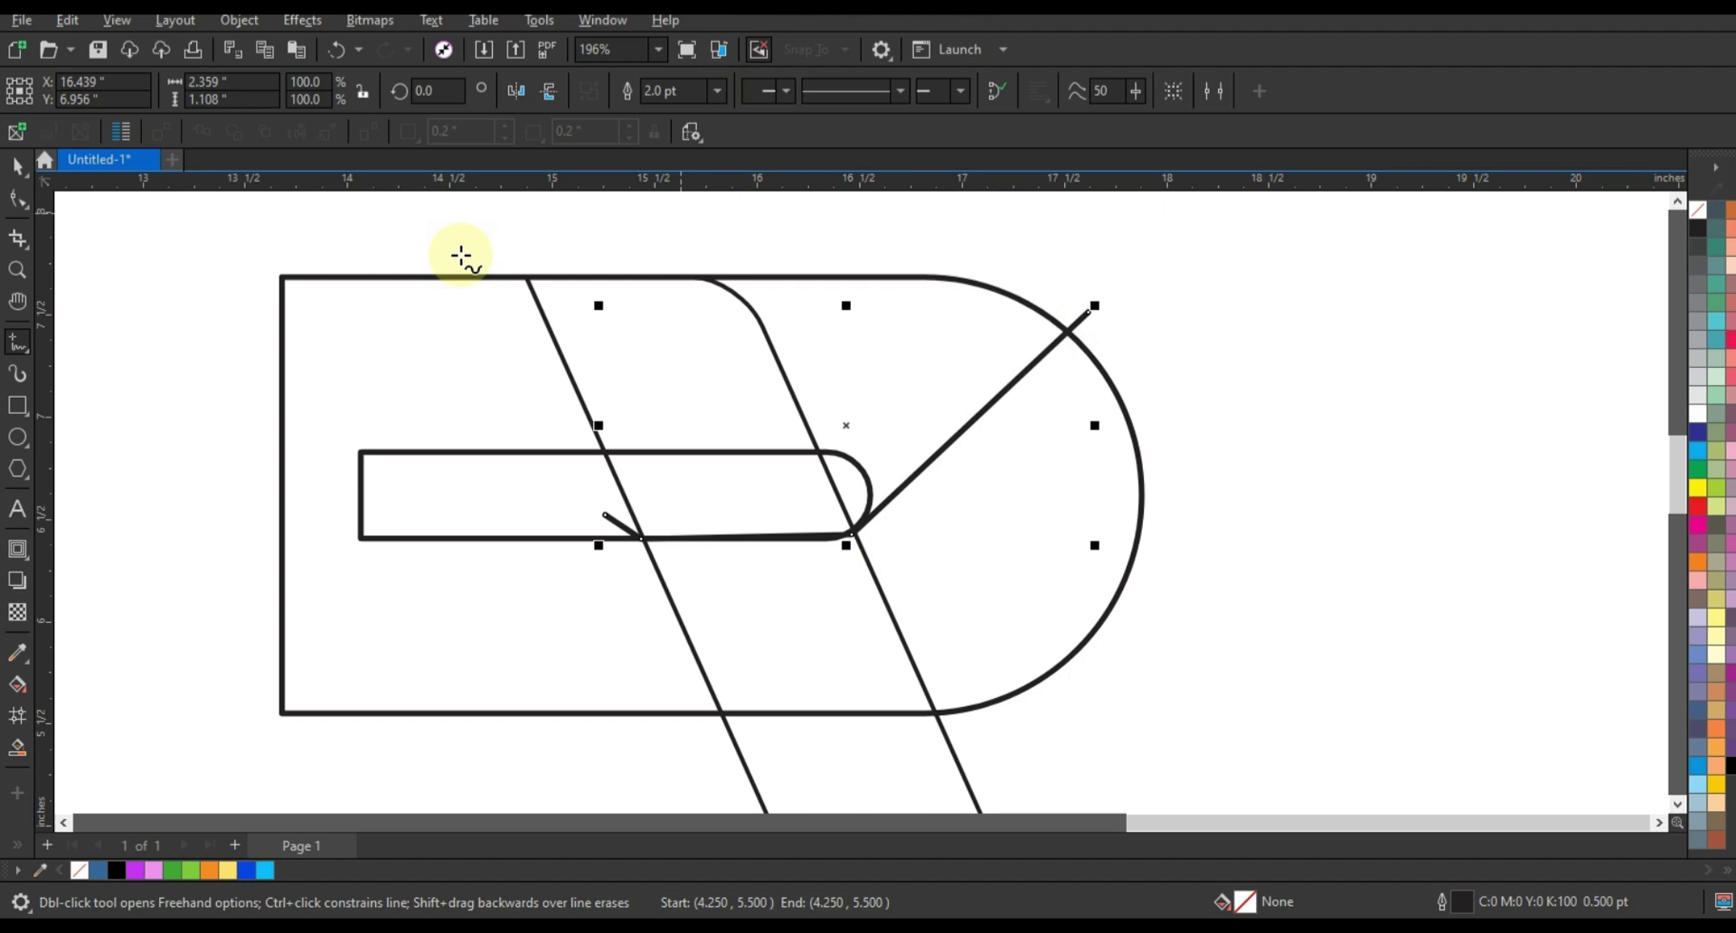
# - Bend the line's last segment into a smooth arc toward the semicircle and align its middle node with the slot's lower edge
pyautogui.click(18, 197)
pyautogui.click(324, 92)
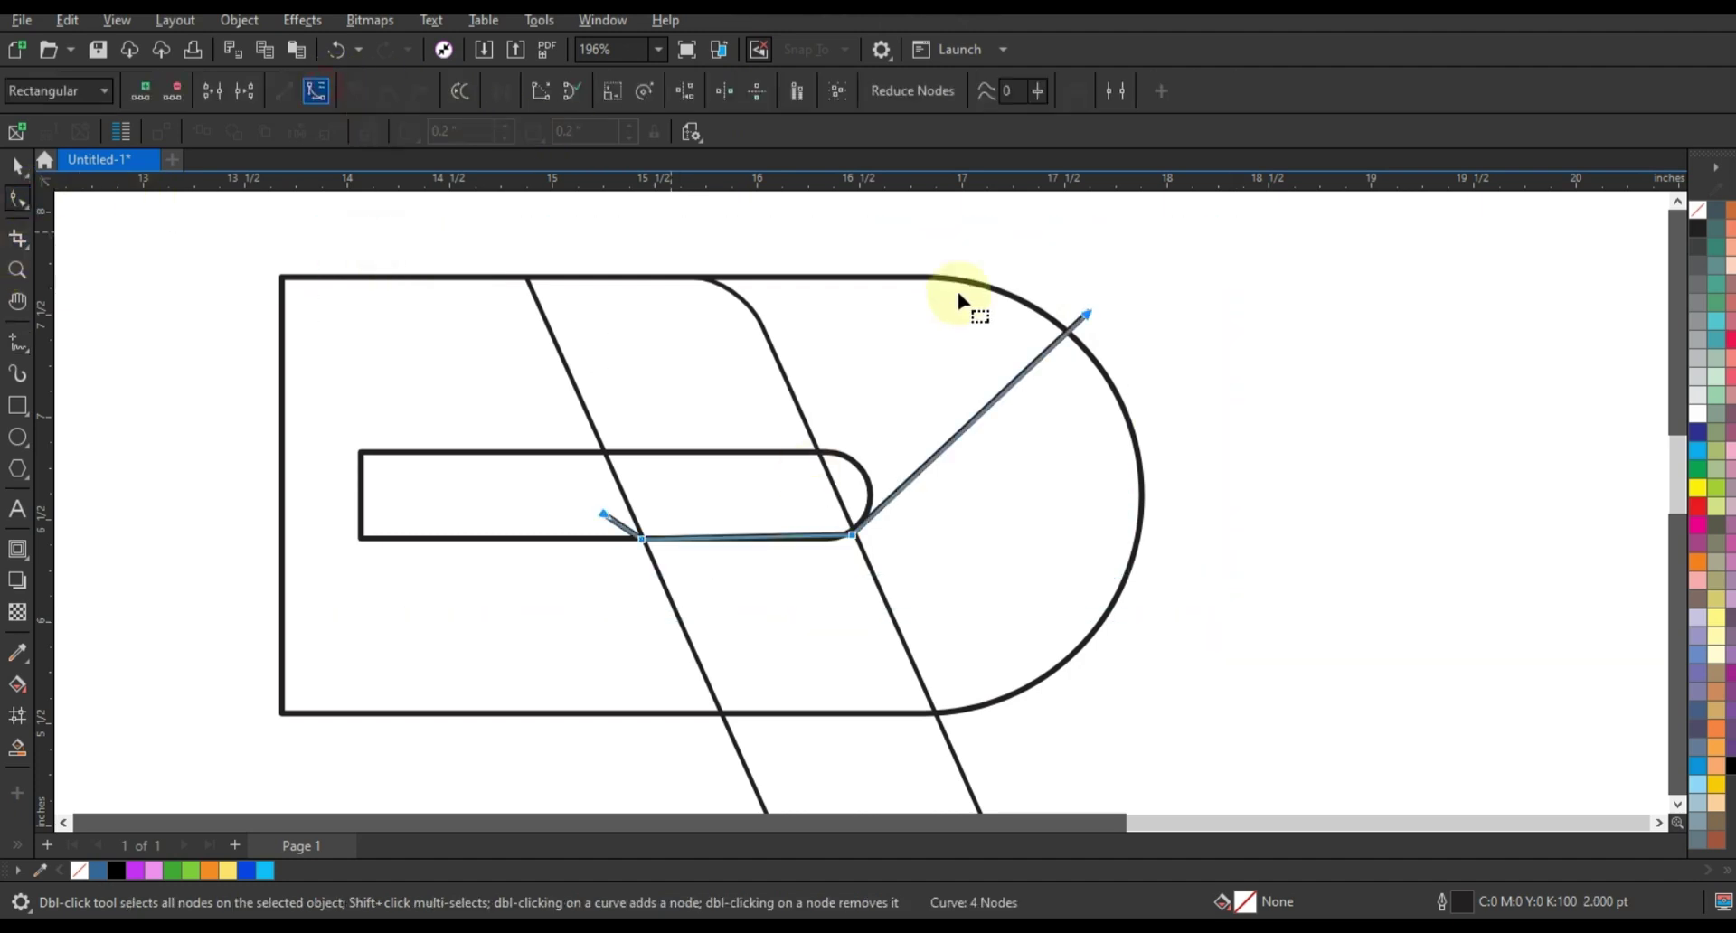
pyautogui.moveTo(1004, 395); pyautogui.dragTo(1081, 301)
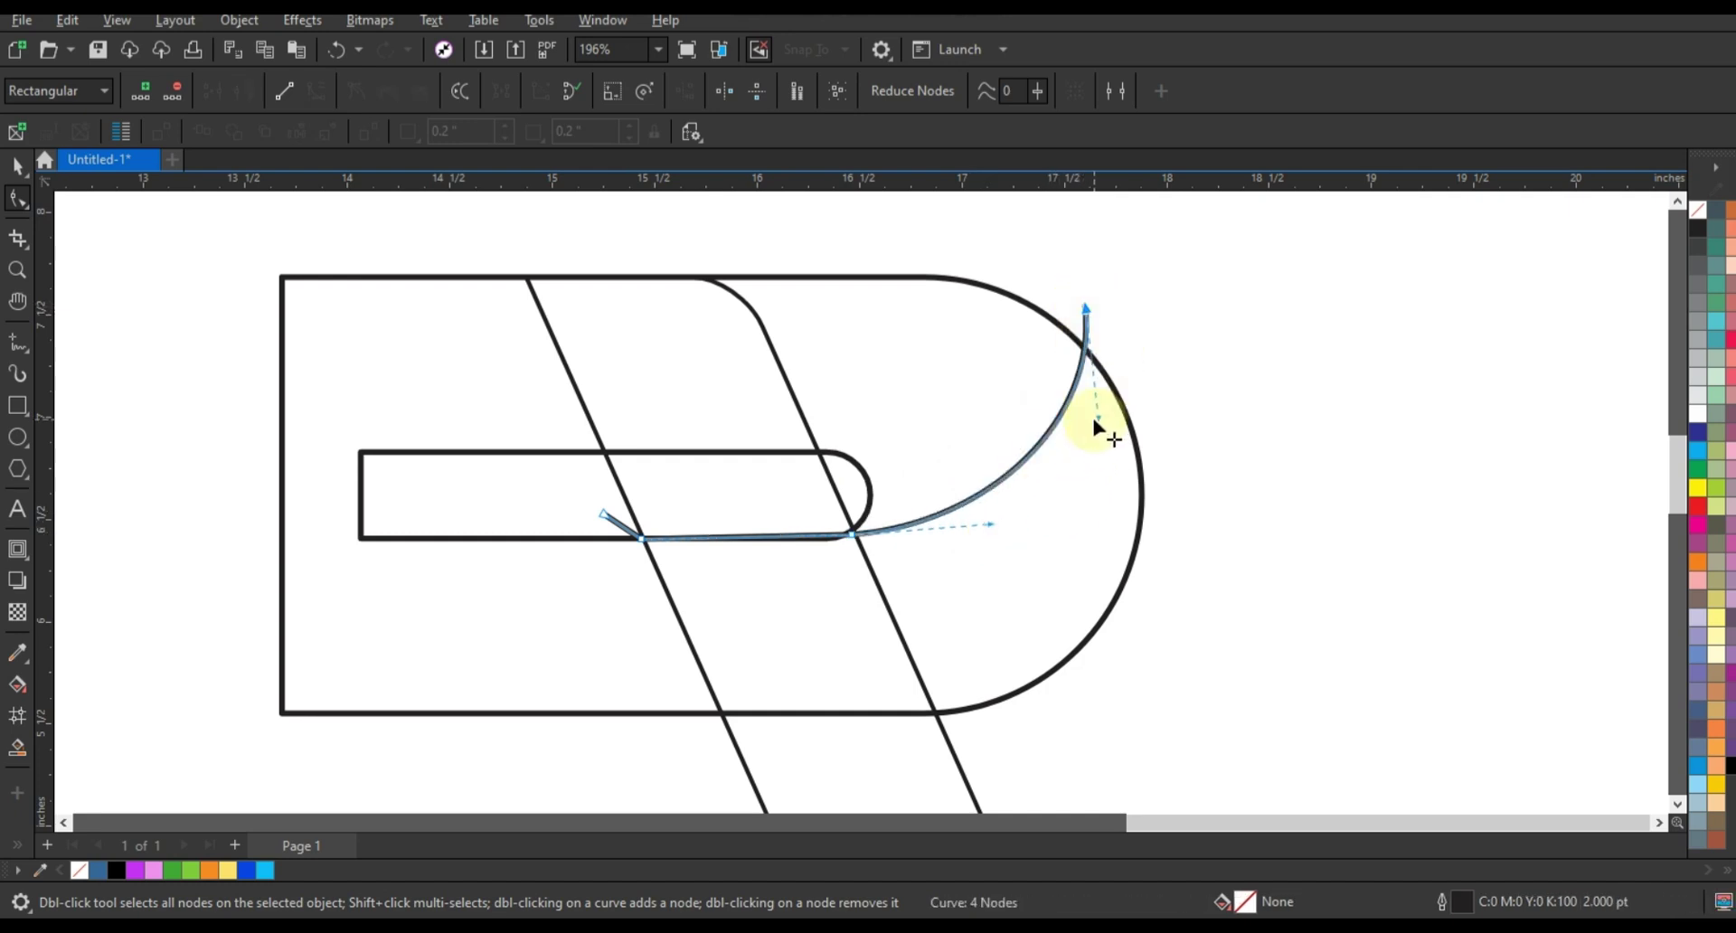
pyautogui.moveTo(1094, 415); pyautogui.dragTo(1108, 422)
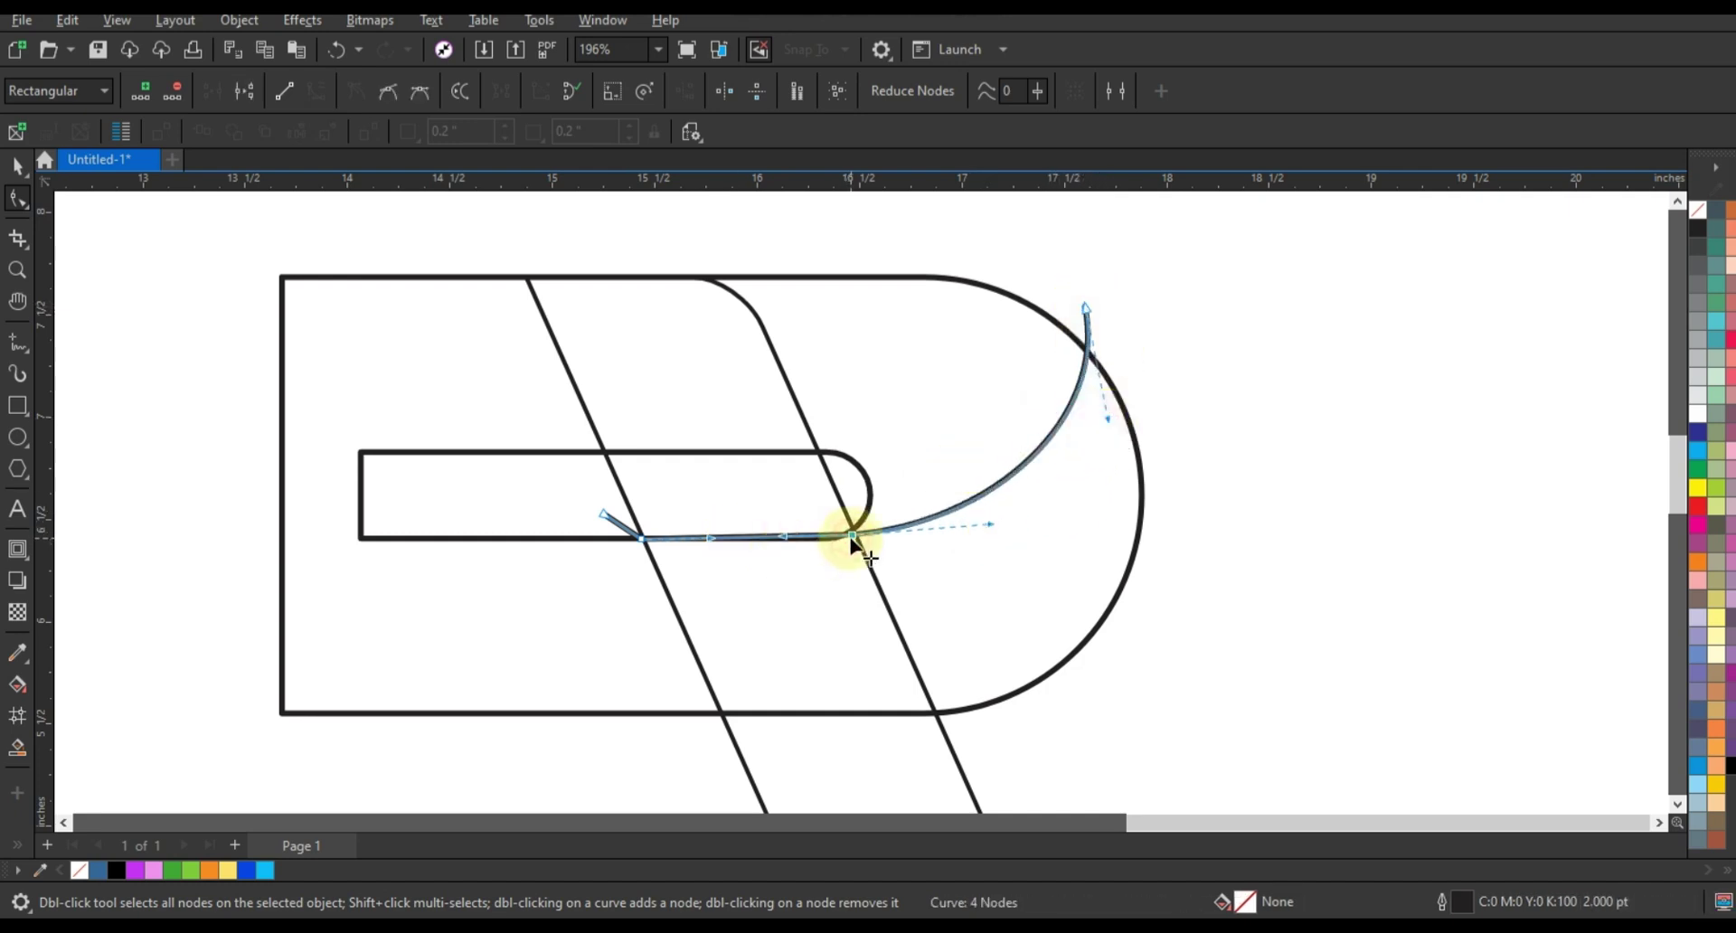
pyautogui.moveTo(853, 542)
pyautogui.mouseDown()
pyautogui.moveTo(931, 543)
pyautogui.moveTo(854, 547)
pyautogui.mouseUp()
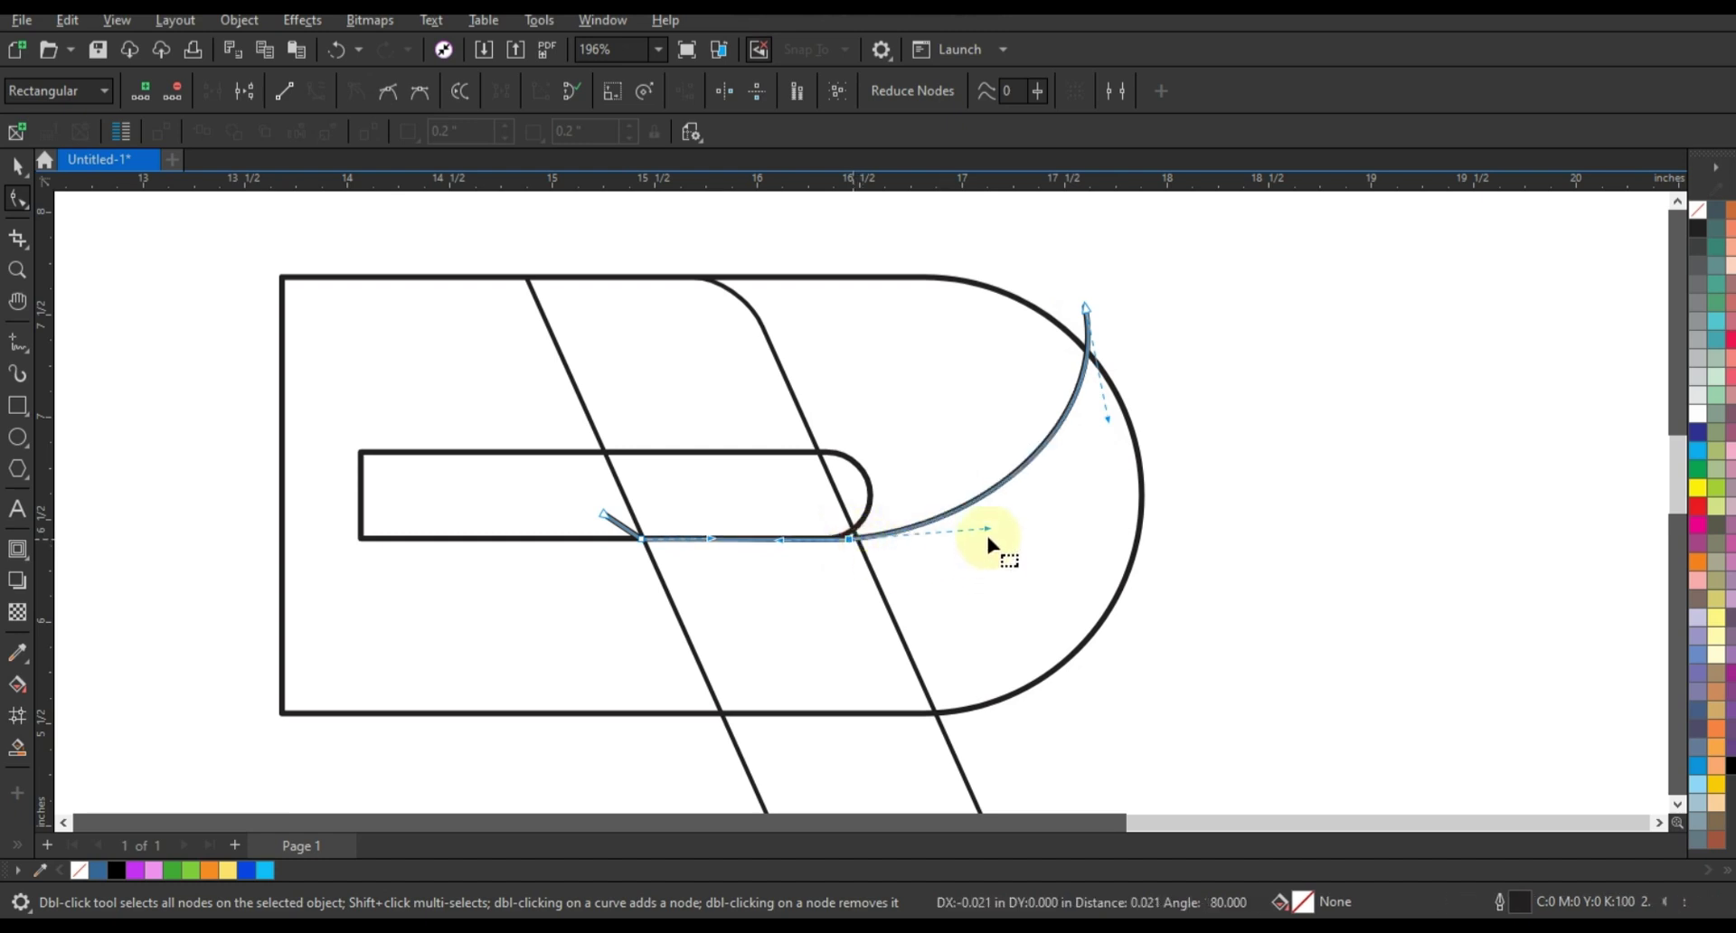
pyautogui.moveTo(988, 528); pyautogui.dragTo(983, 545)
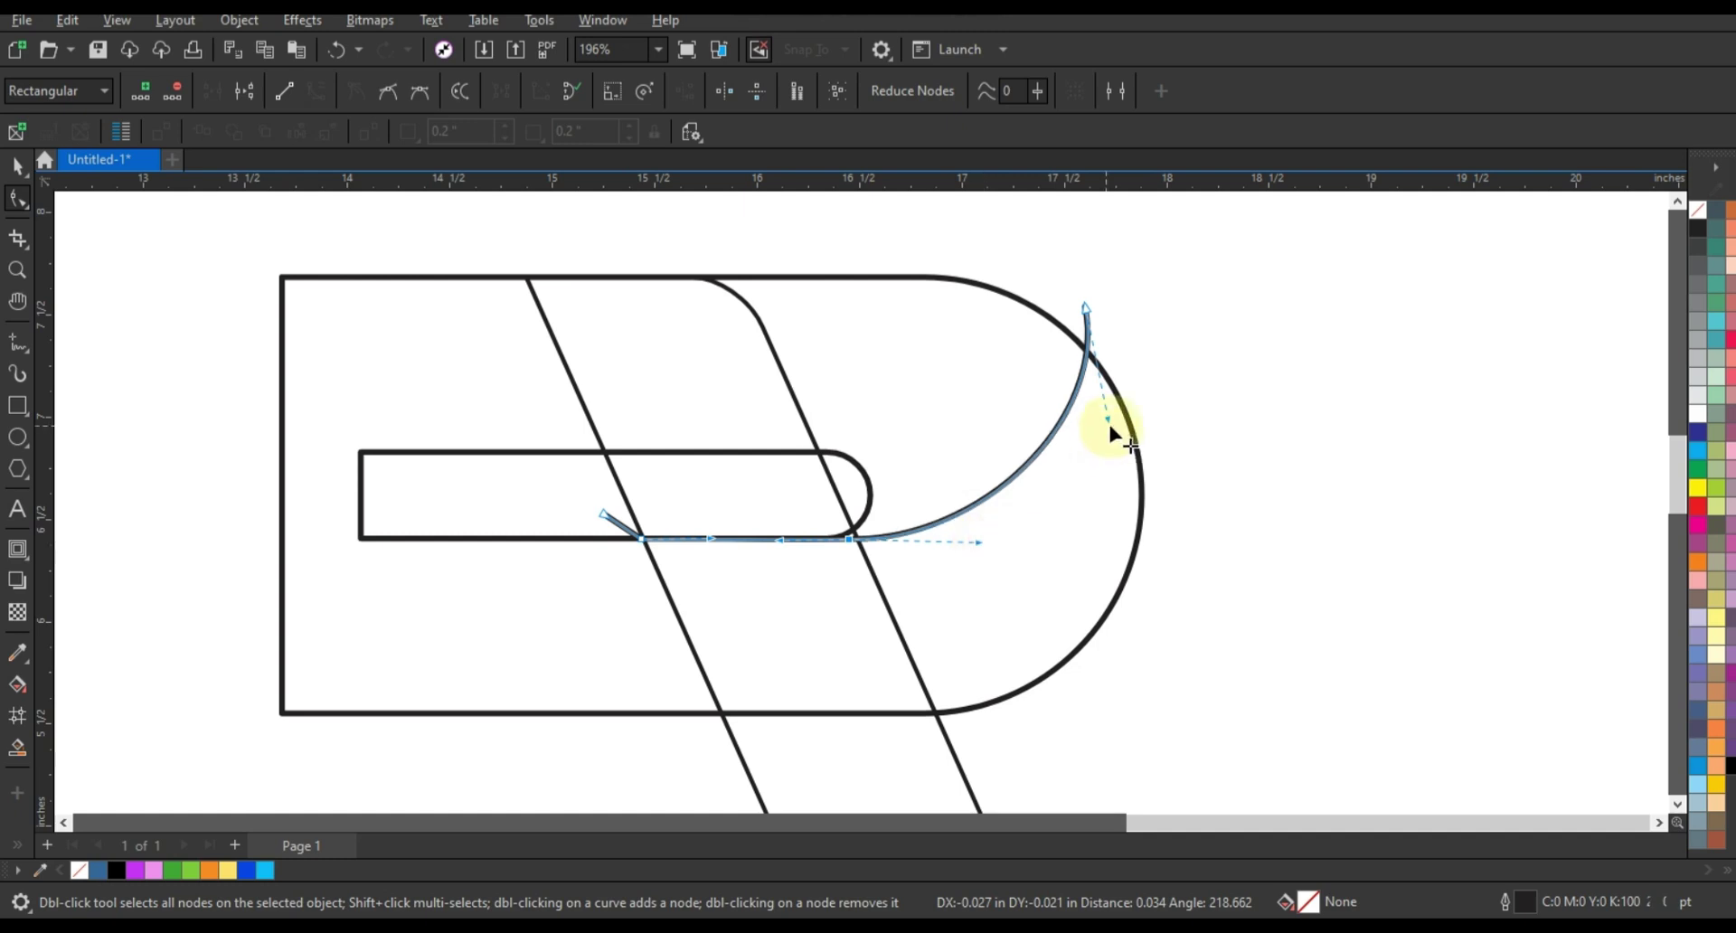
pyautogui.moveTo(1110, 427); pyautogui.dragTo(1111, 426)
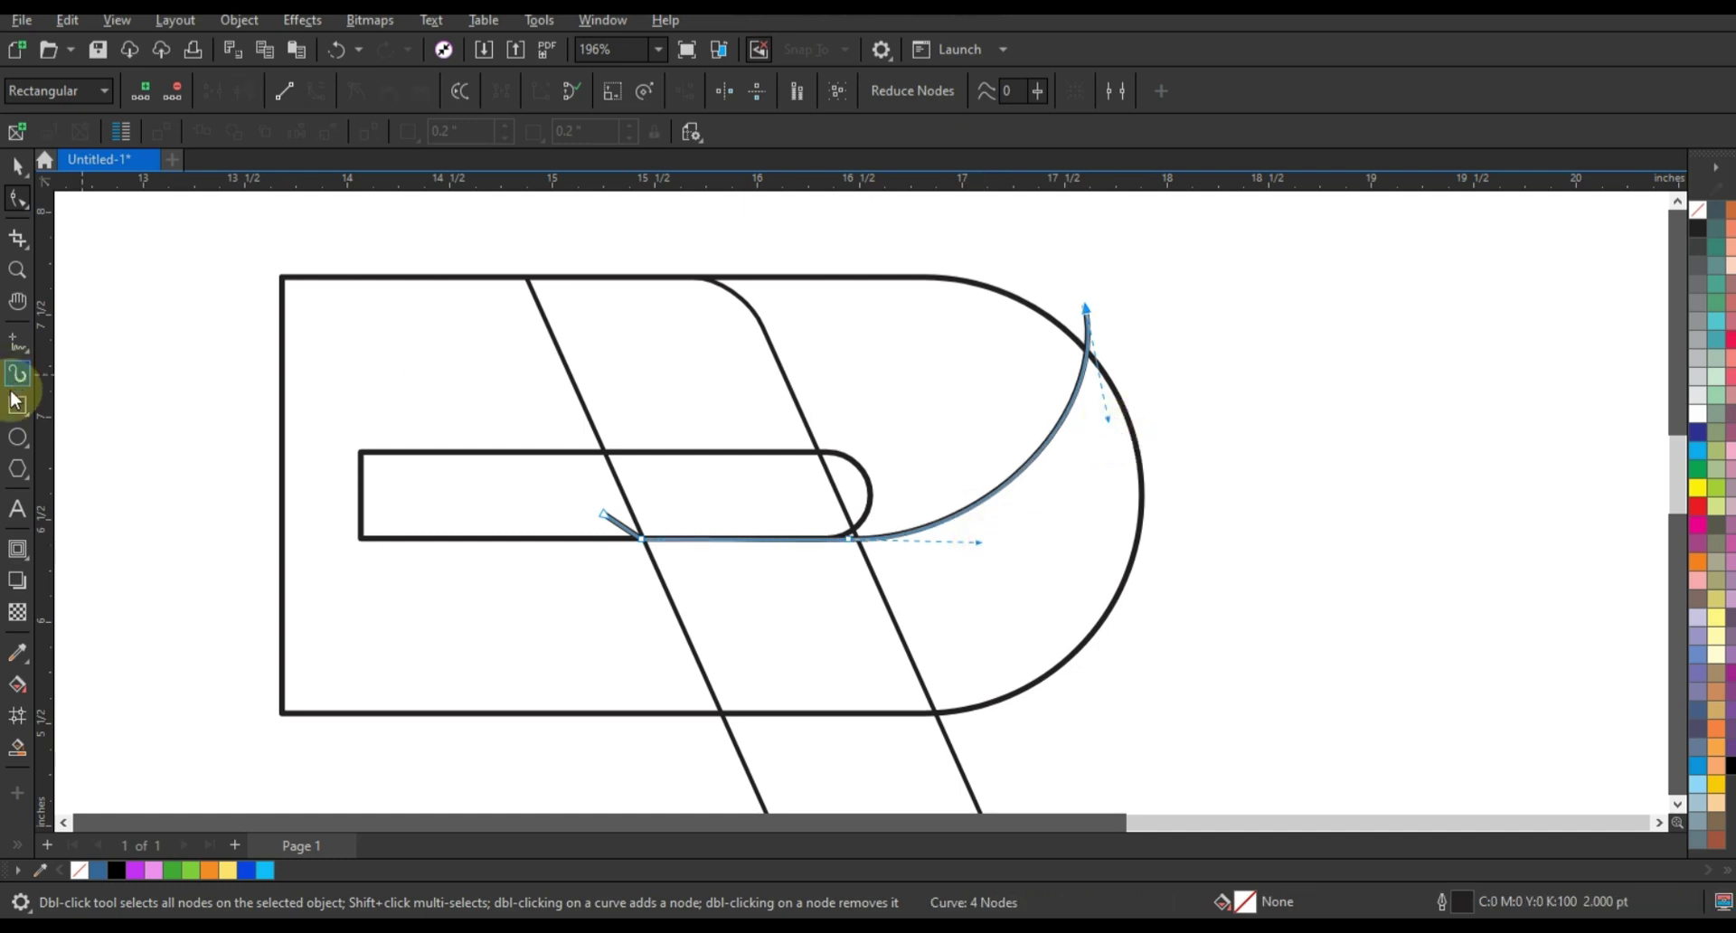
# - Draw a second 0.5 pt line, about 0.77 by 1.44 in, from above the semicircle to the slot's lower right corner, and bend it into an arc
pyautogui.click(19, 342)
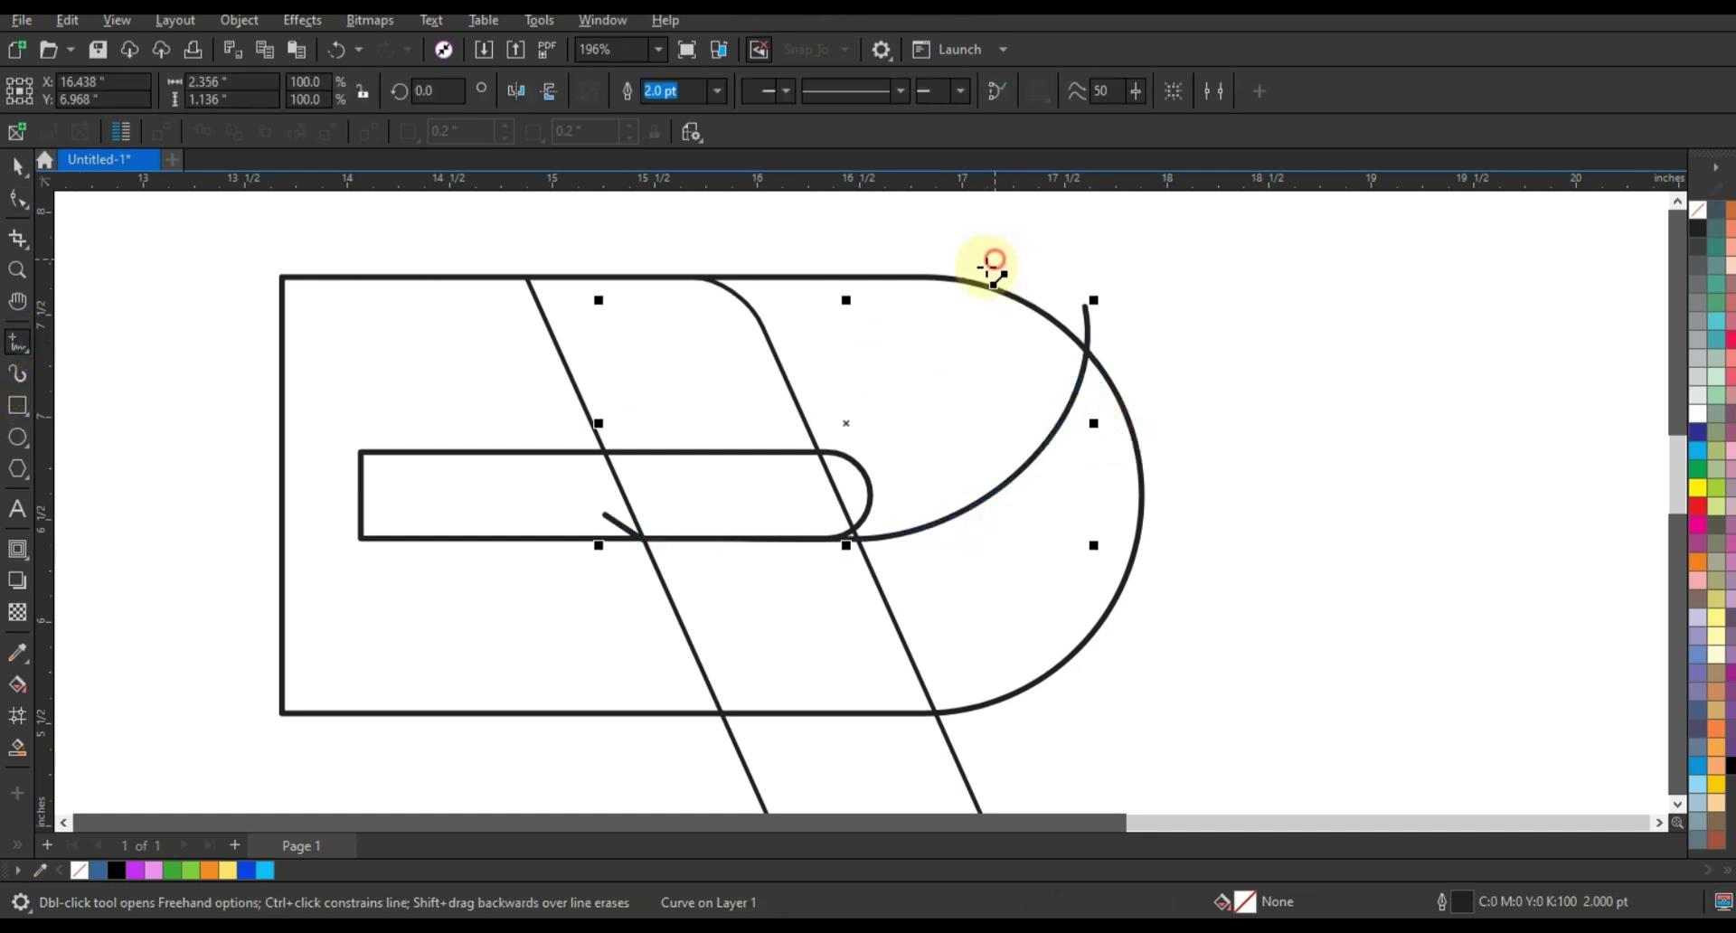
pyautogui.click(995, 260)
pyautogui.click(837, 554)
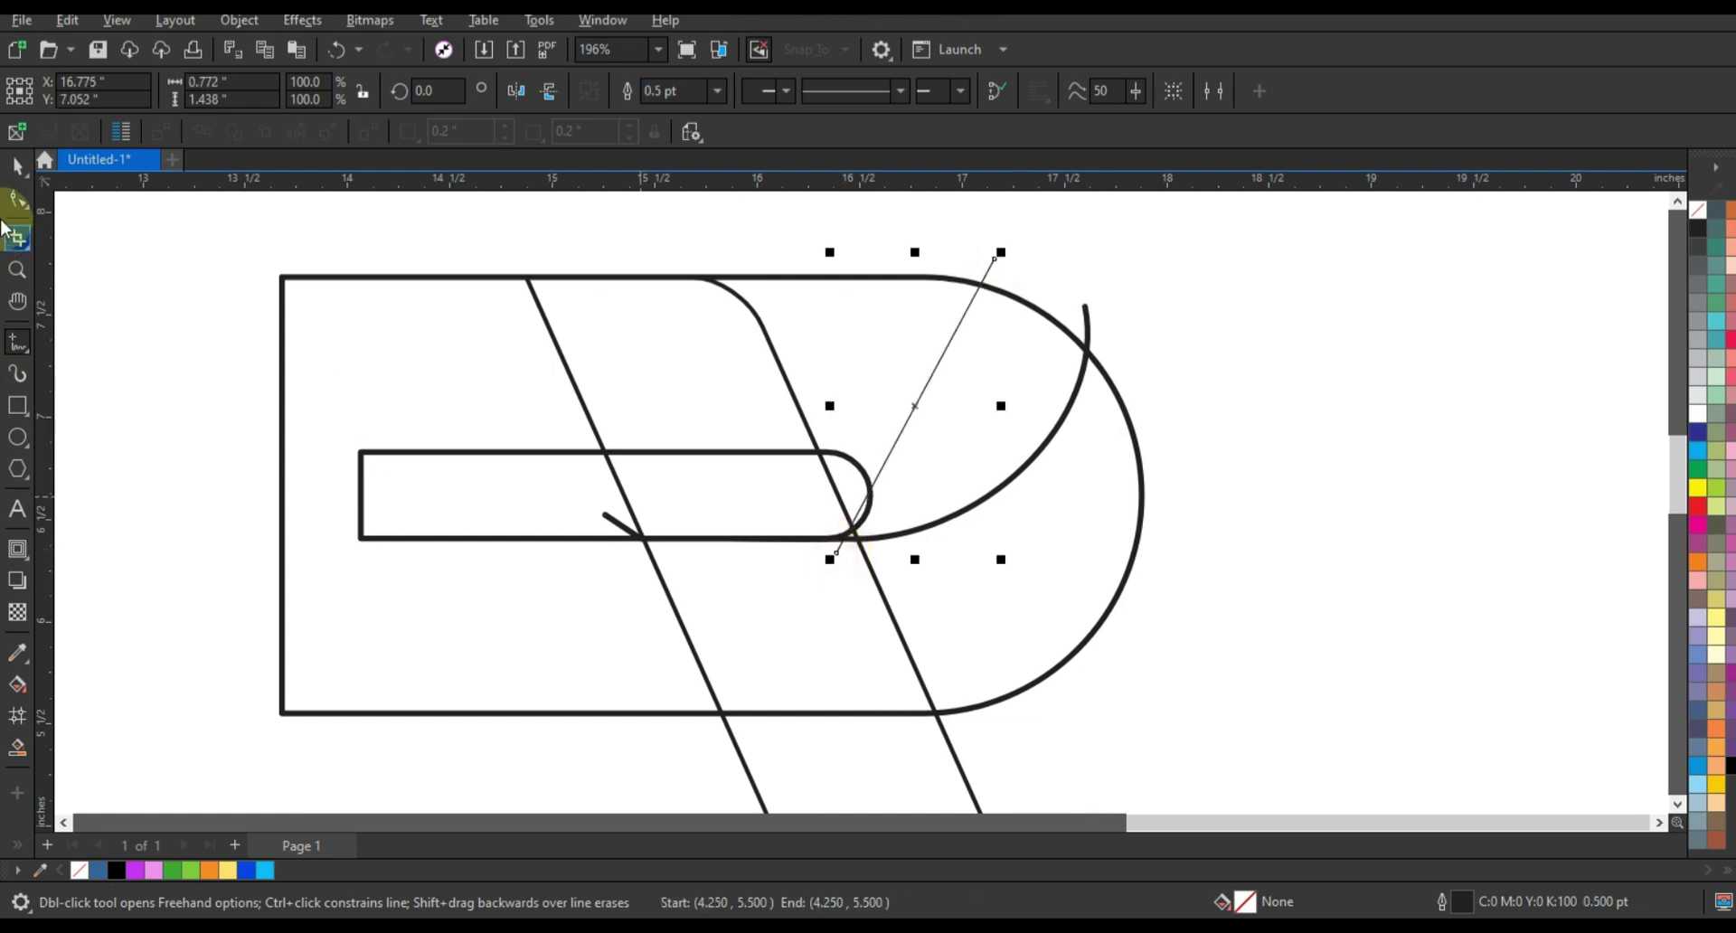
pyautogui.click(18, 197)
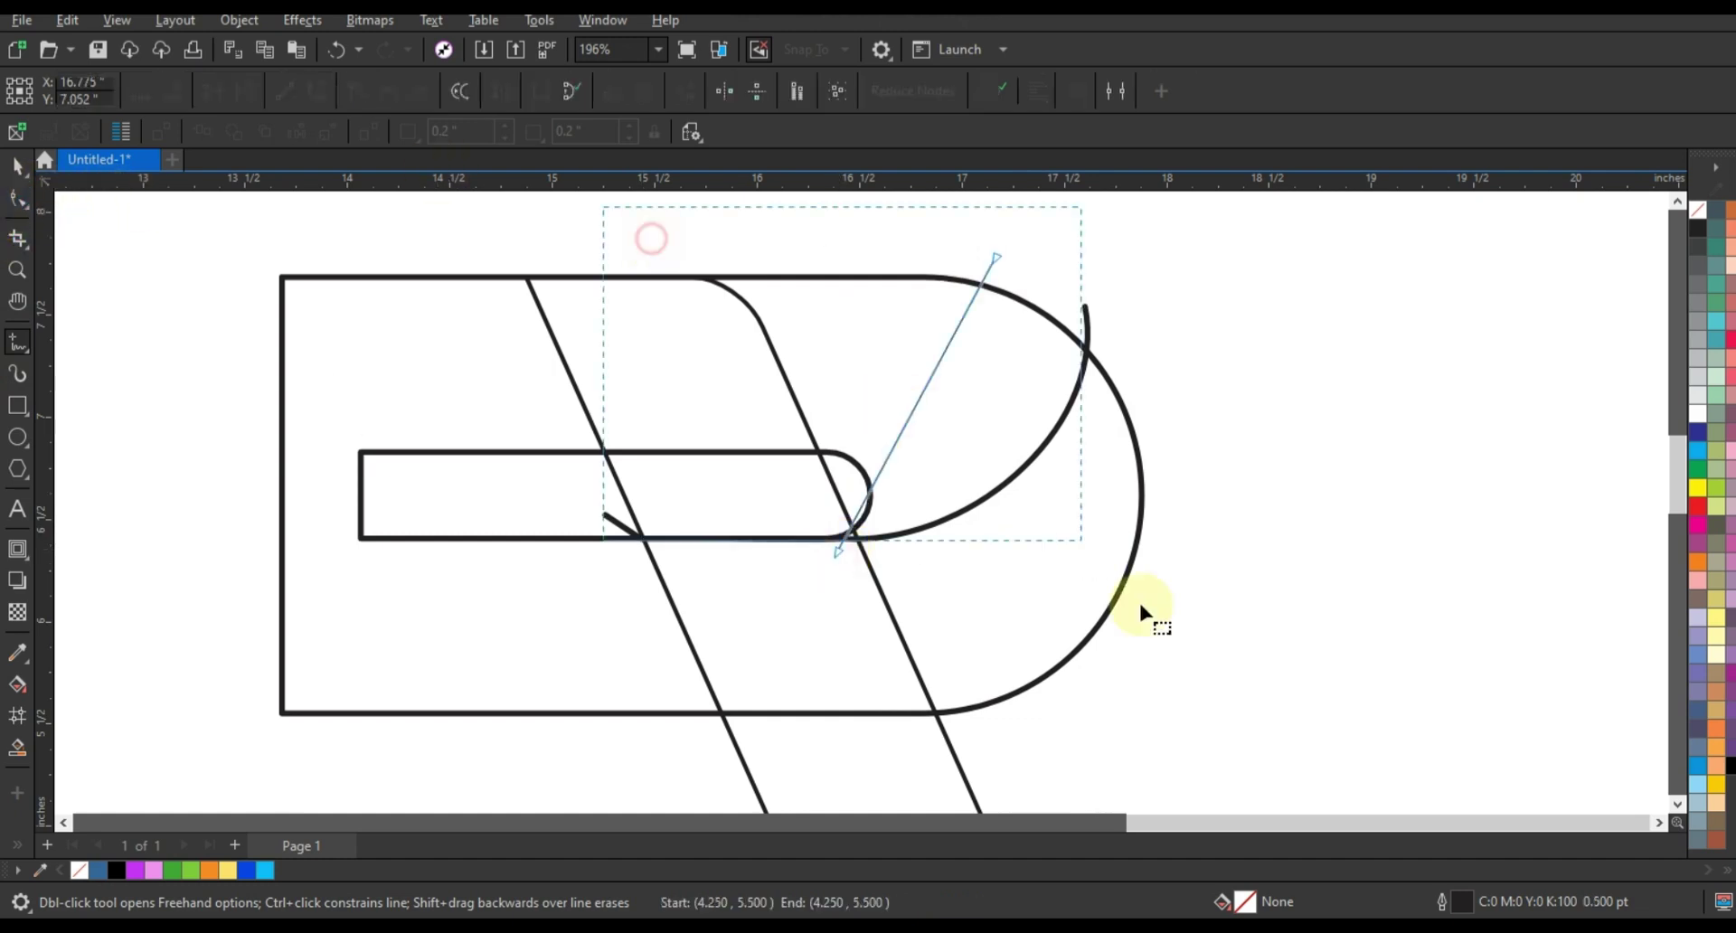
pyautogui.moveTo(772, 182); pyautogui.dragTo(1007, 384)
pyautogui.hotkey('ctrl', 'z')
pyautogui.moveTo(931, 496); pyautogui.dragTo(922, 545)
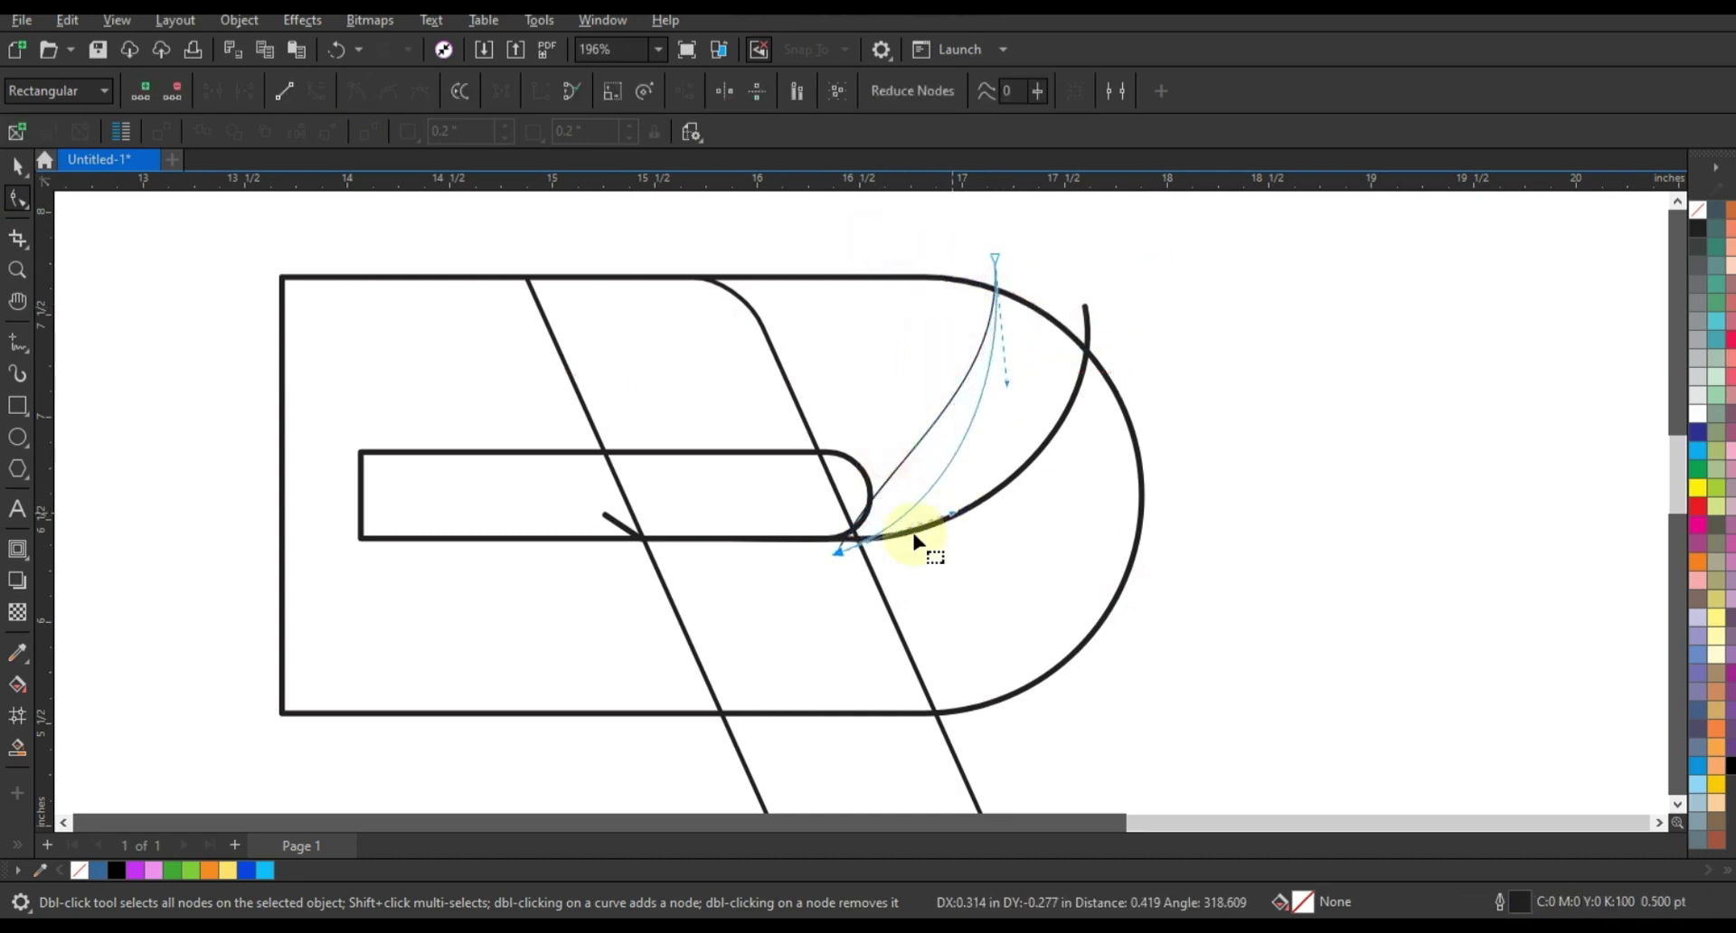
pyautogui.moveTo(816, 545); pyautogui.dragTo(859, 562)
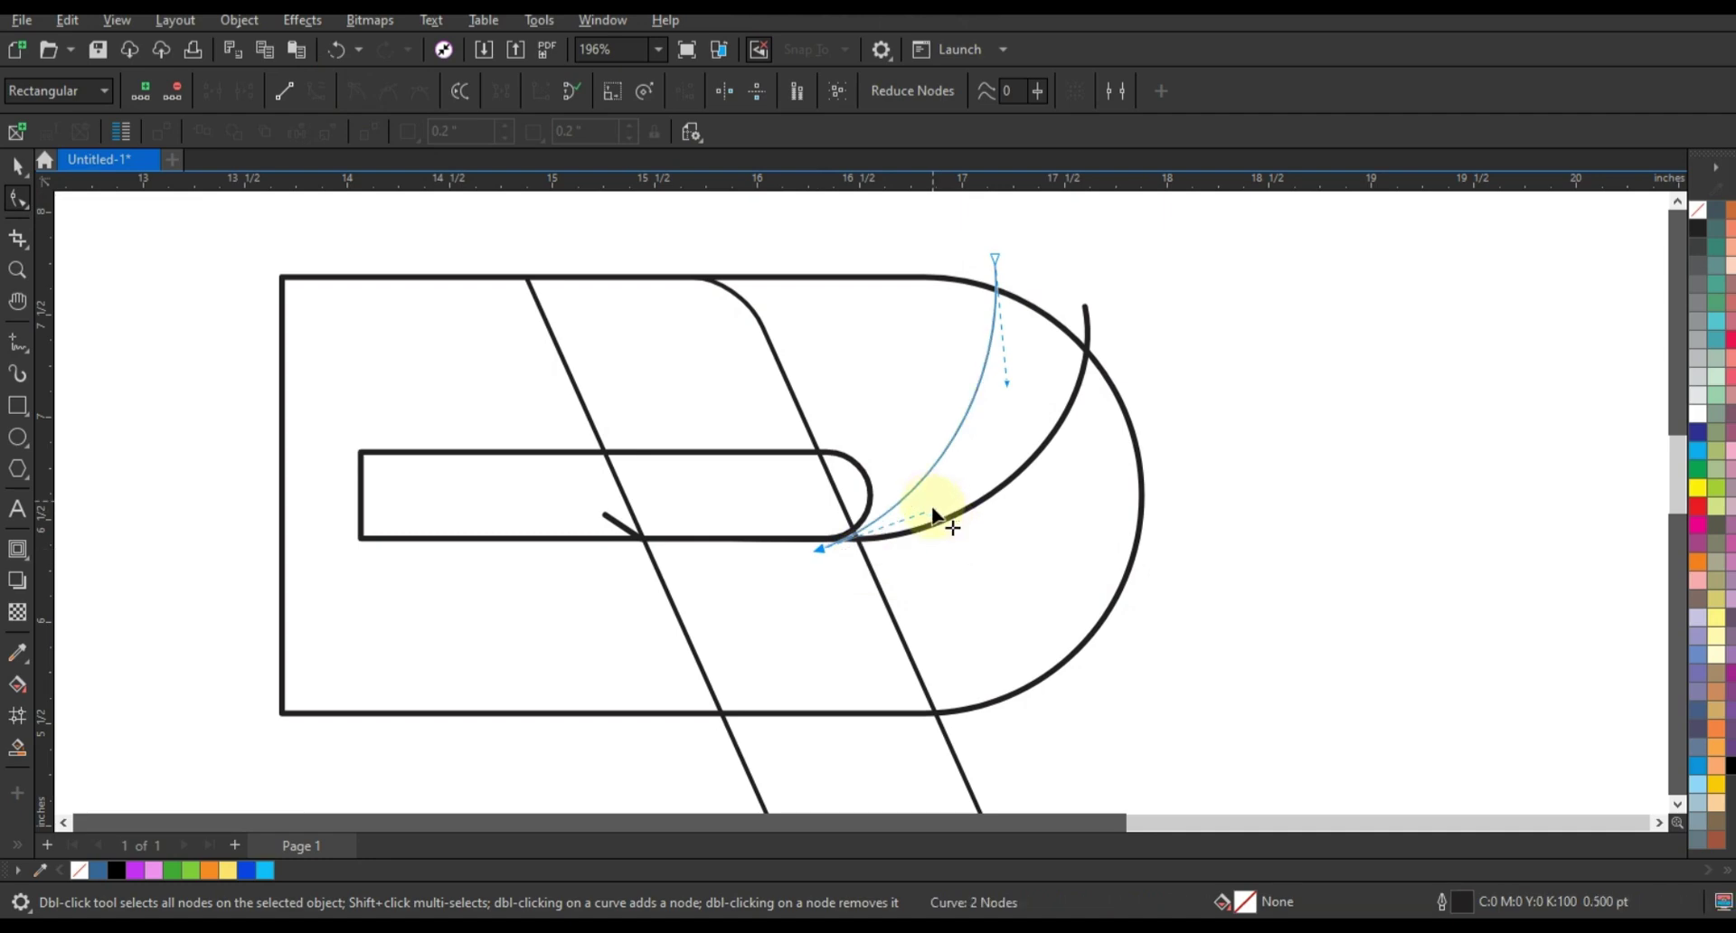
pyautogui.moveTo(936, 510); pyautogui.dragTo(934, 527)
pyautogui.moveTo(1008, 384); pyautogui.dragTo(1022, 402)
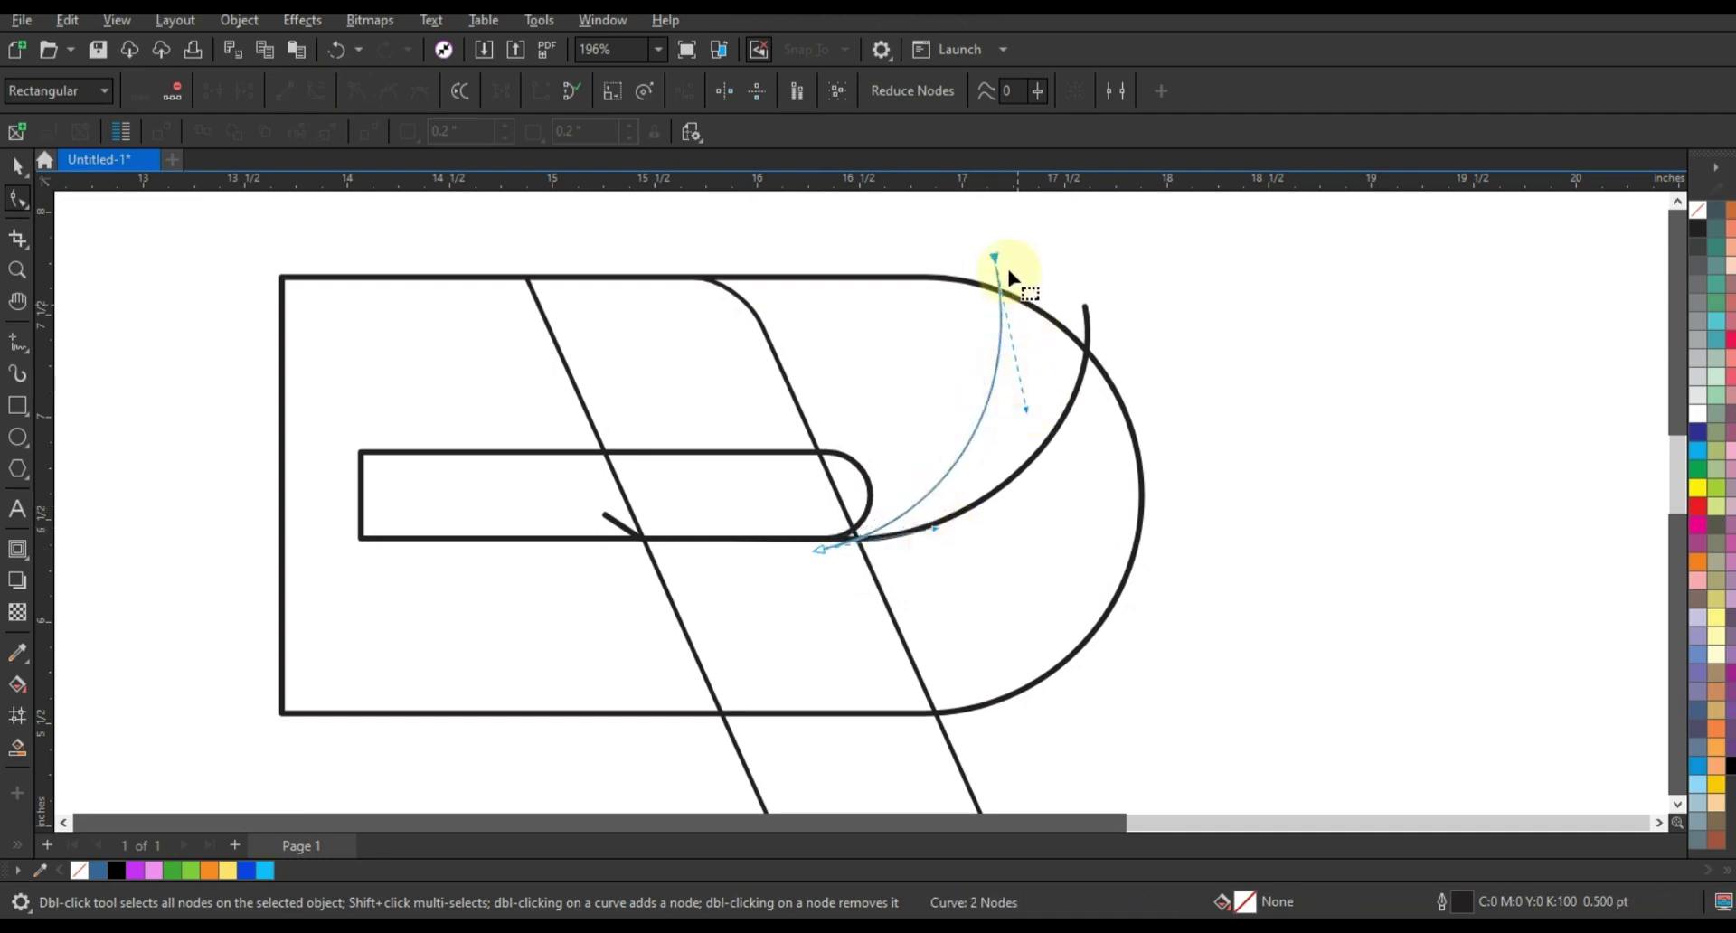
# - Shift the second arc's upper end left, deepen its bend, and extend its lower end slightly along the slot's bottom edge
pyautogui.moveTo(992, 259); pyautogui.dragTo(960, 255)
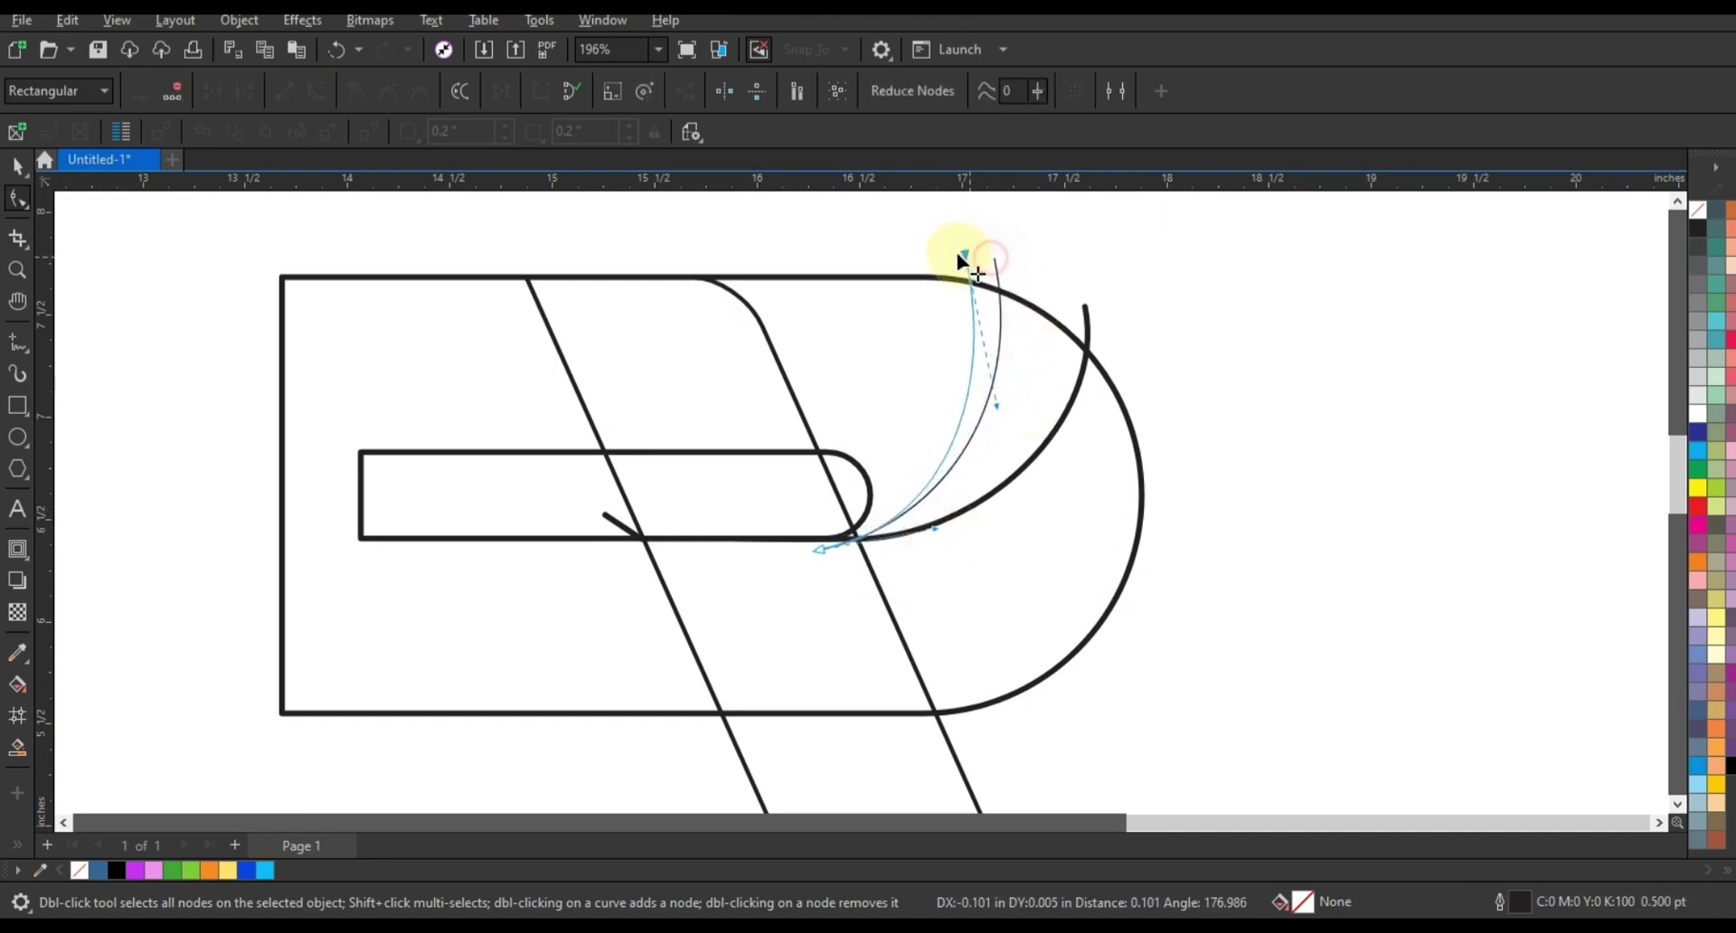
pyautogui.moveTo(988, 402); pyautogui.dragTo(1022, 413)
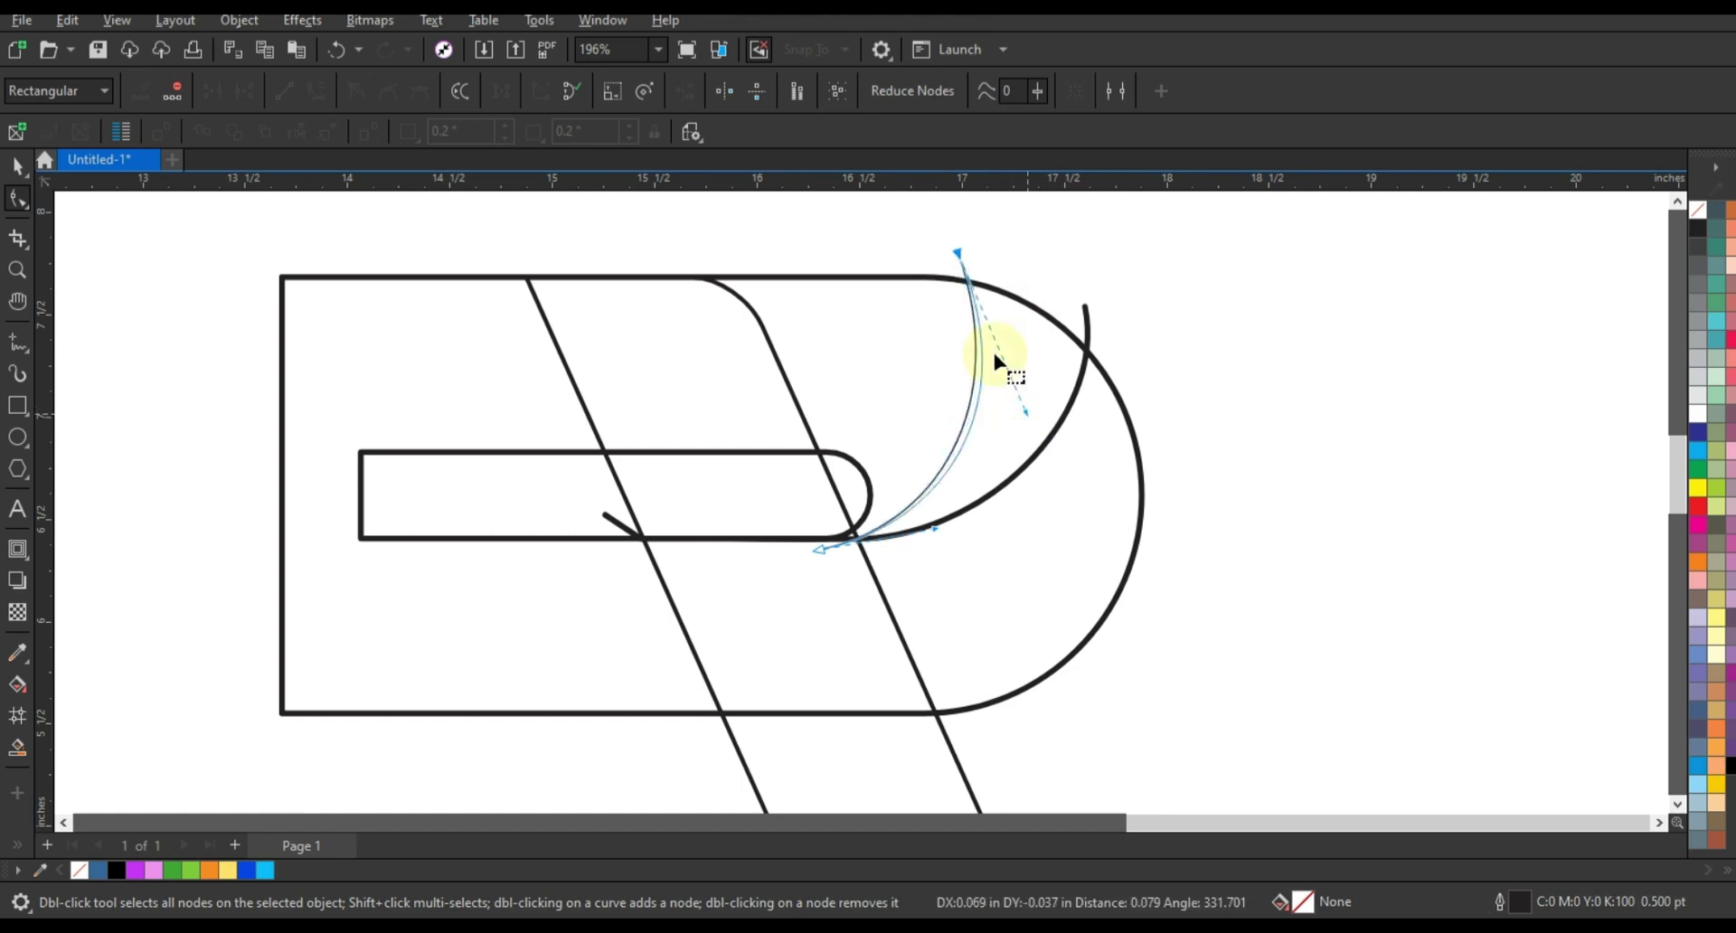
pyautogui.moveTo(961, 255); pyautogui.dragTo(955, 256)
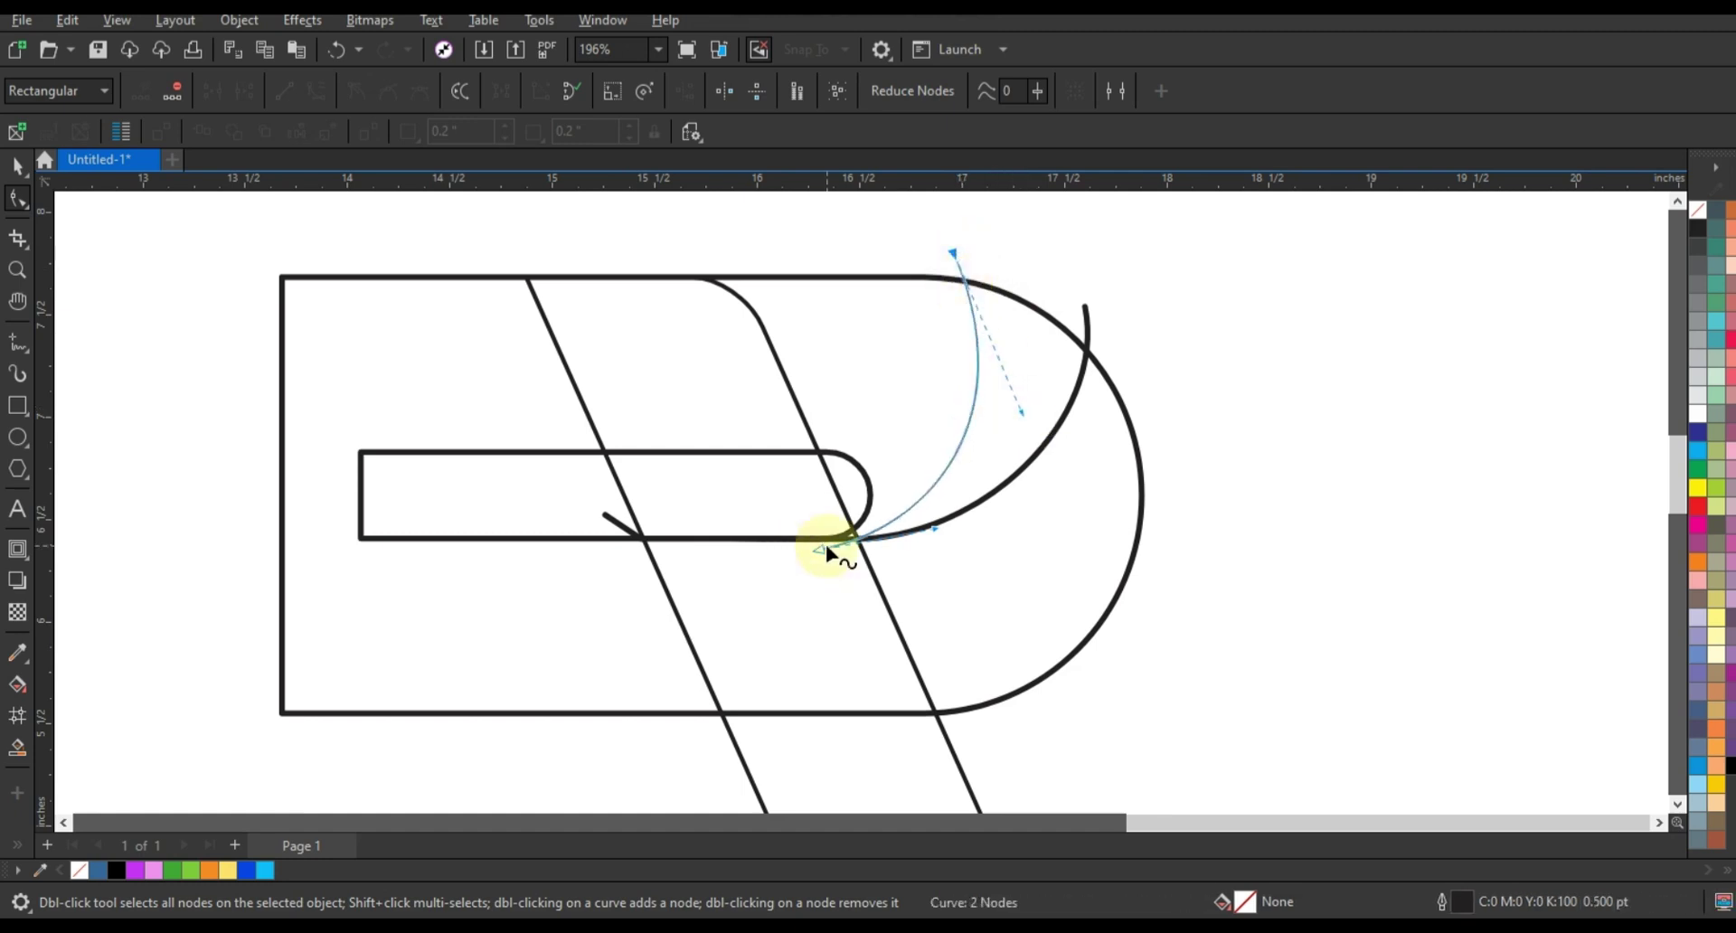
pyautogui.moveTo(810, 544); pyautogui.dragTo(804, 548)
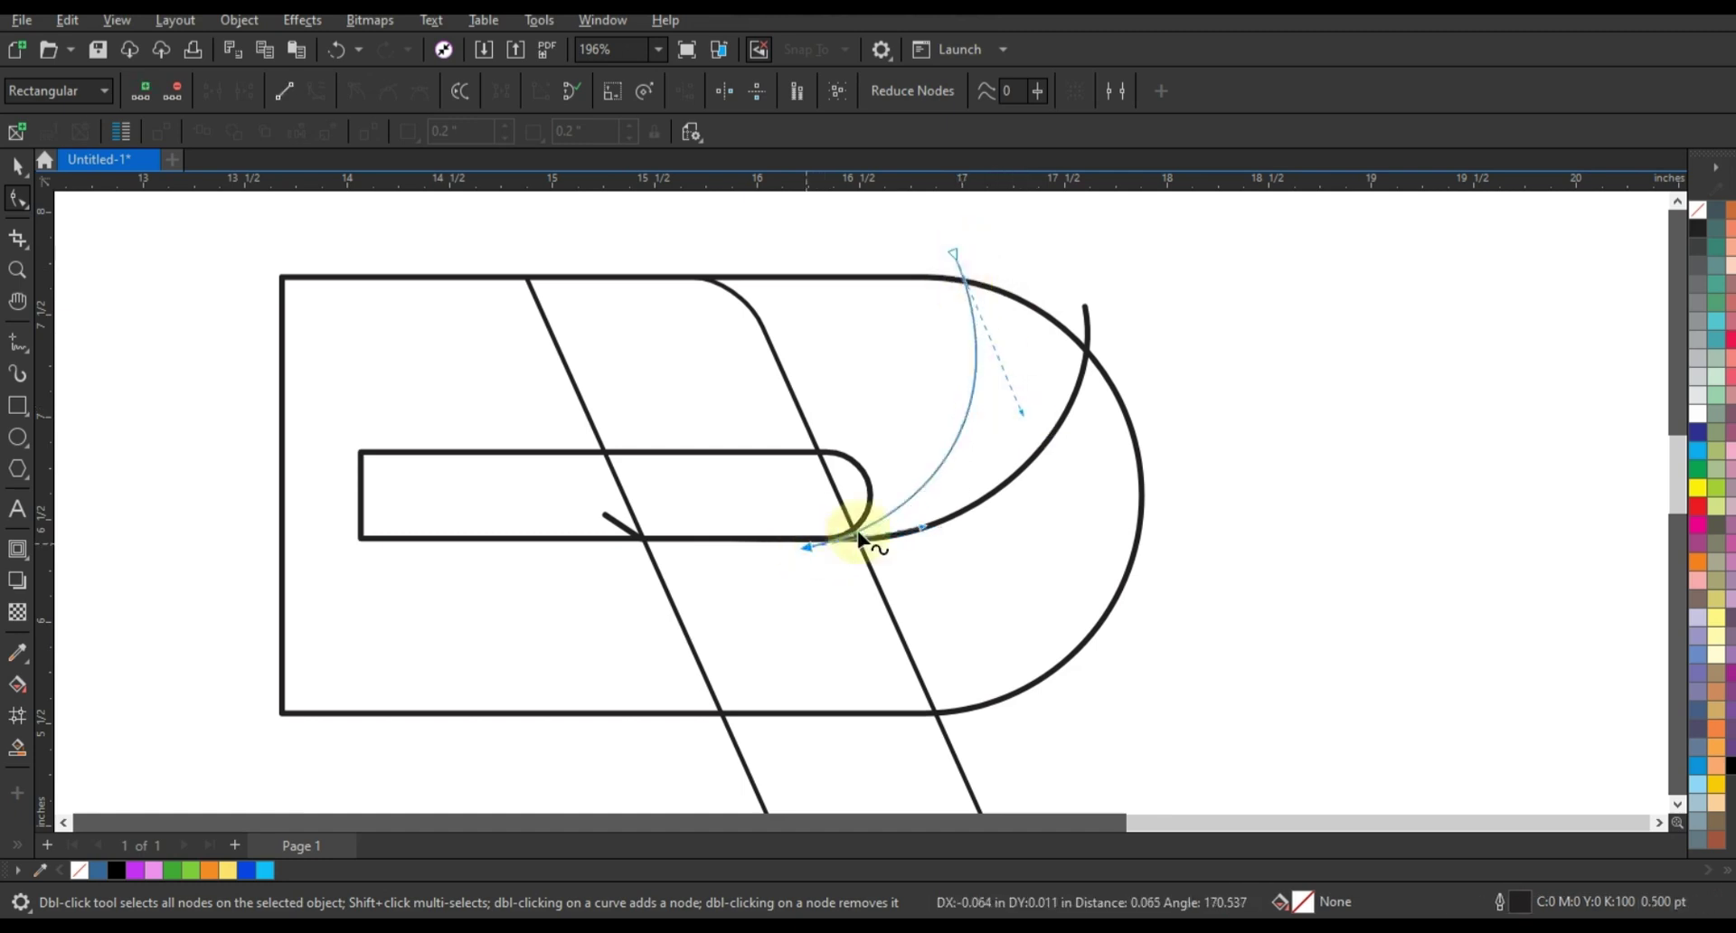
# - Draw a third 0.5 pt line, about 0.29 by 1.43 in, from above the bar's rounded corner to the slot's lower right, and bow it rightward
pyautogui.click(17, 342)
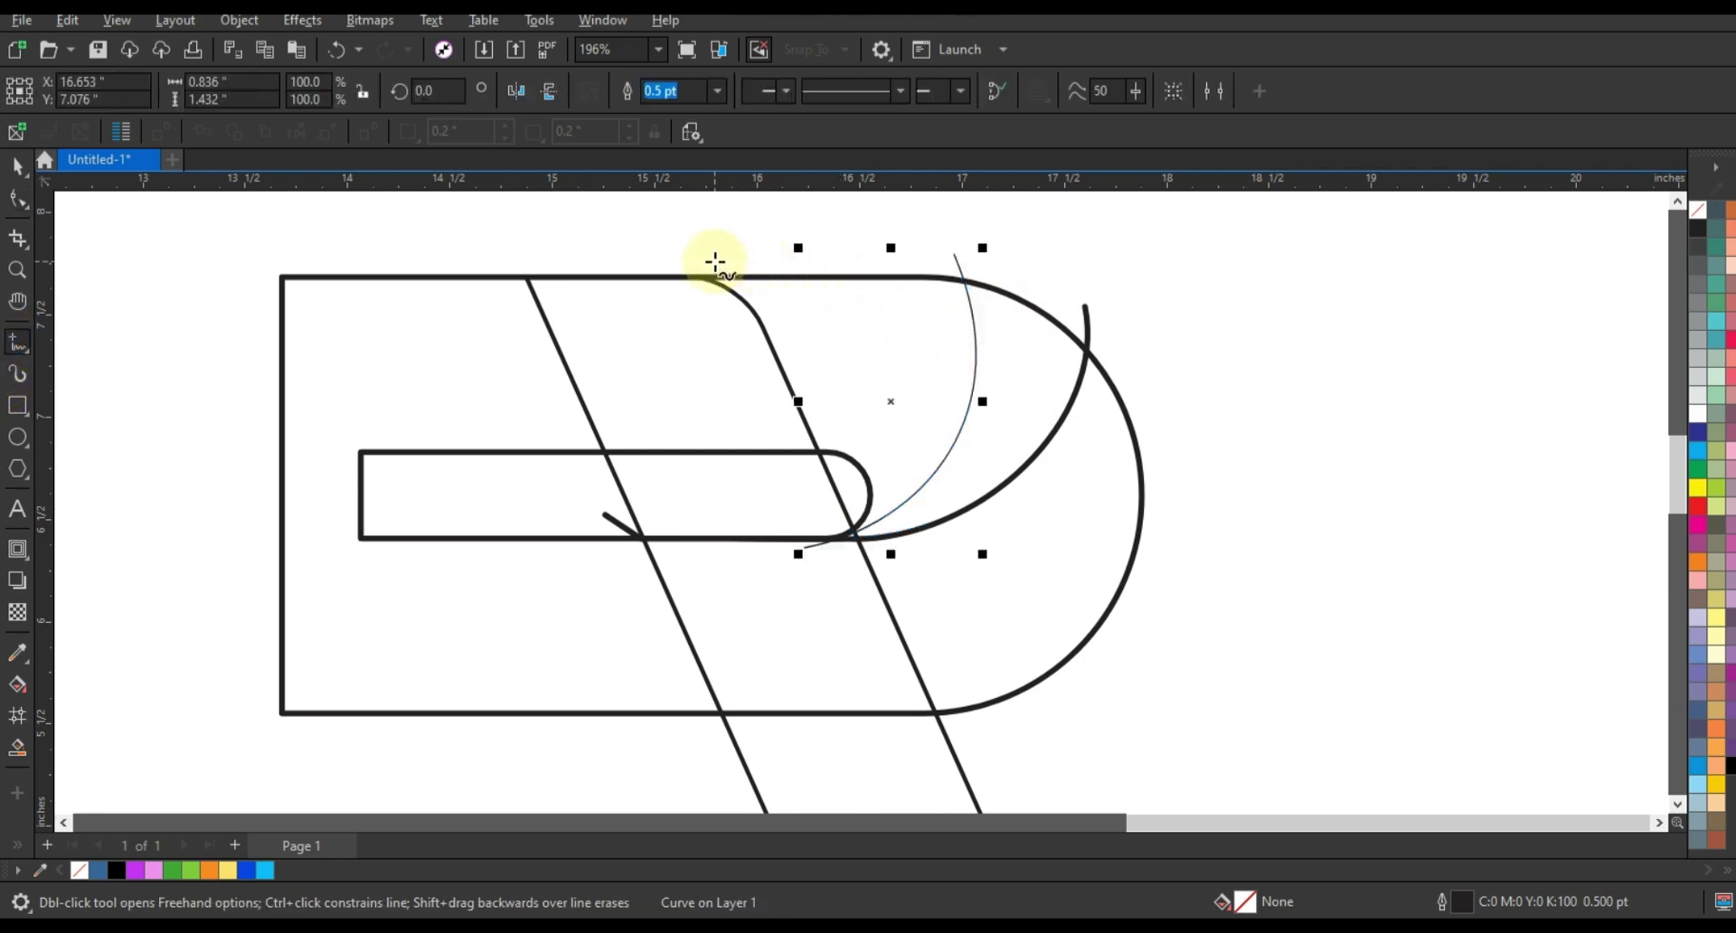
pyautogui.click(786, 259)
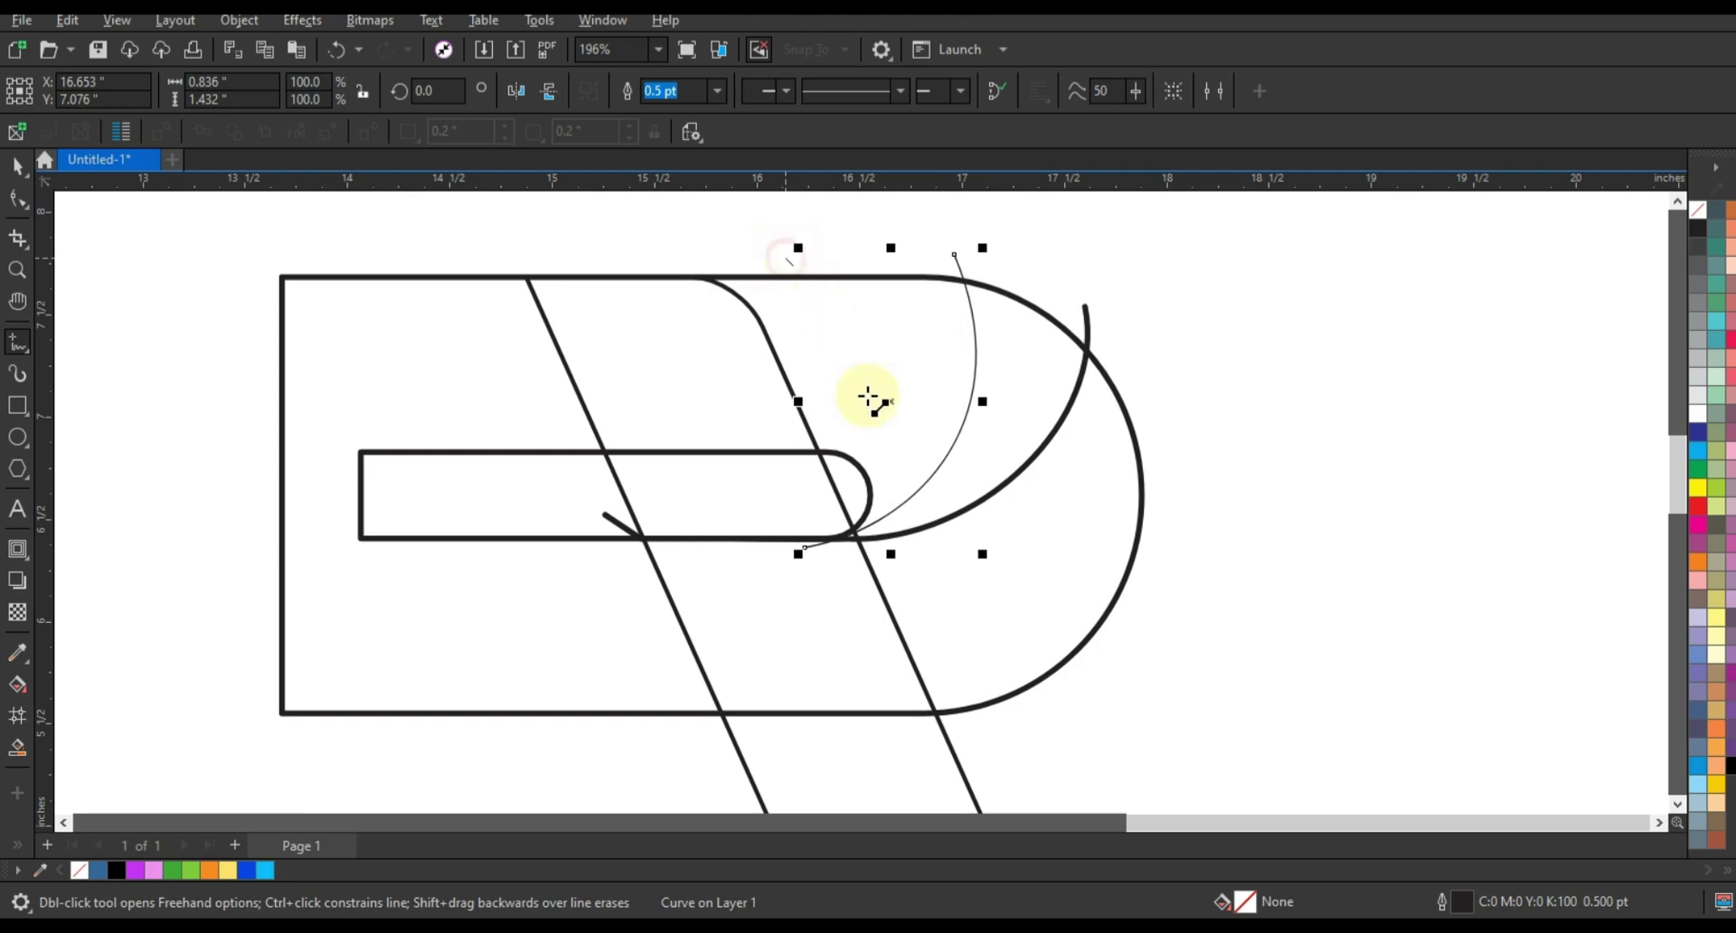
pyautogui.click(845, 554)
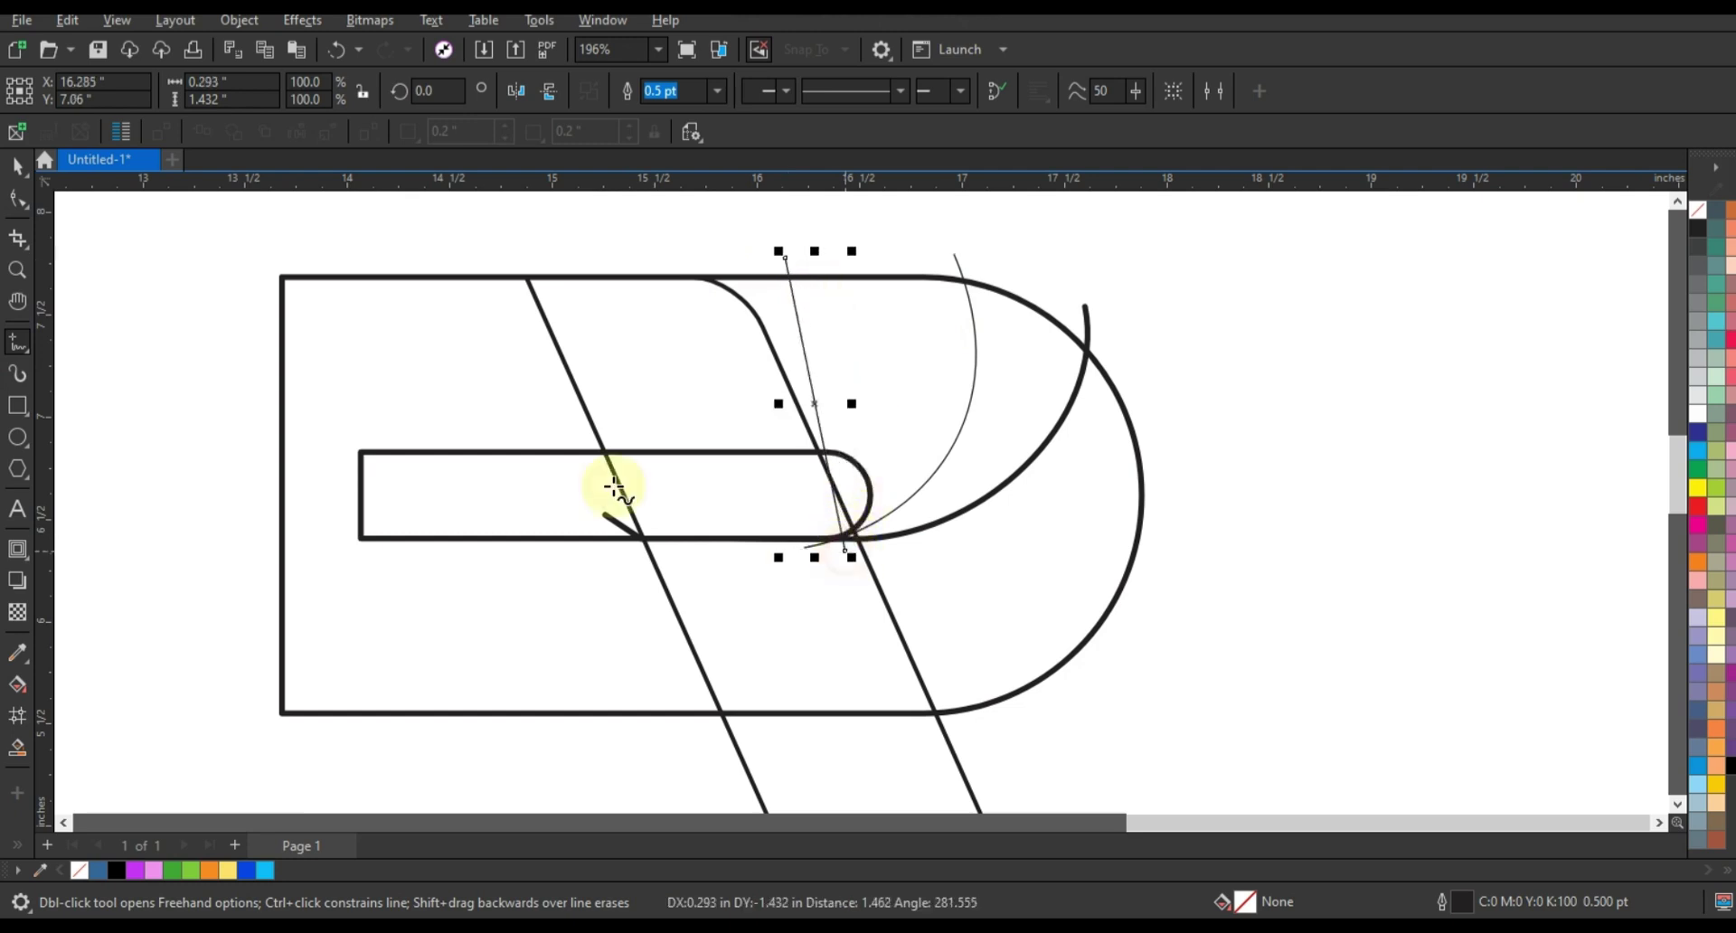
pyautogui.click(18, 199)
pyautogui.moveTo(695, 303)
pyautogui.mouseDown()
pyautogui.moveTo(748, 329)
pyautogui.moveTo(1052, 651)
pyautogui.mouseUp()
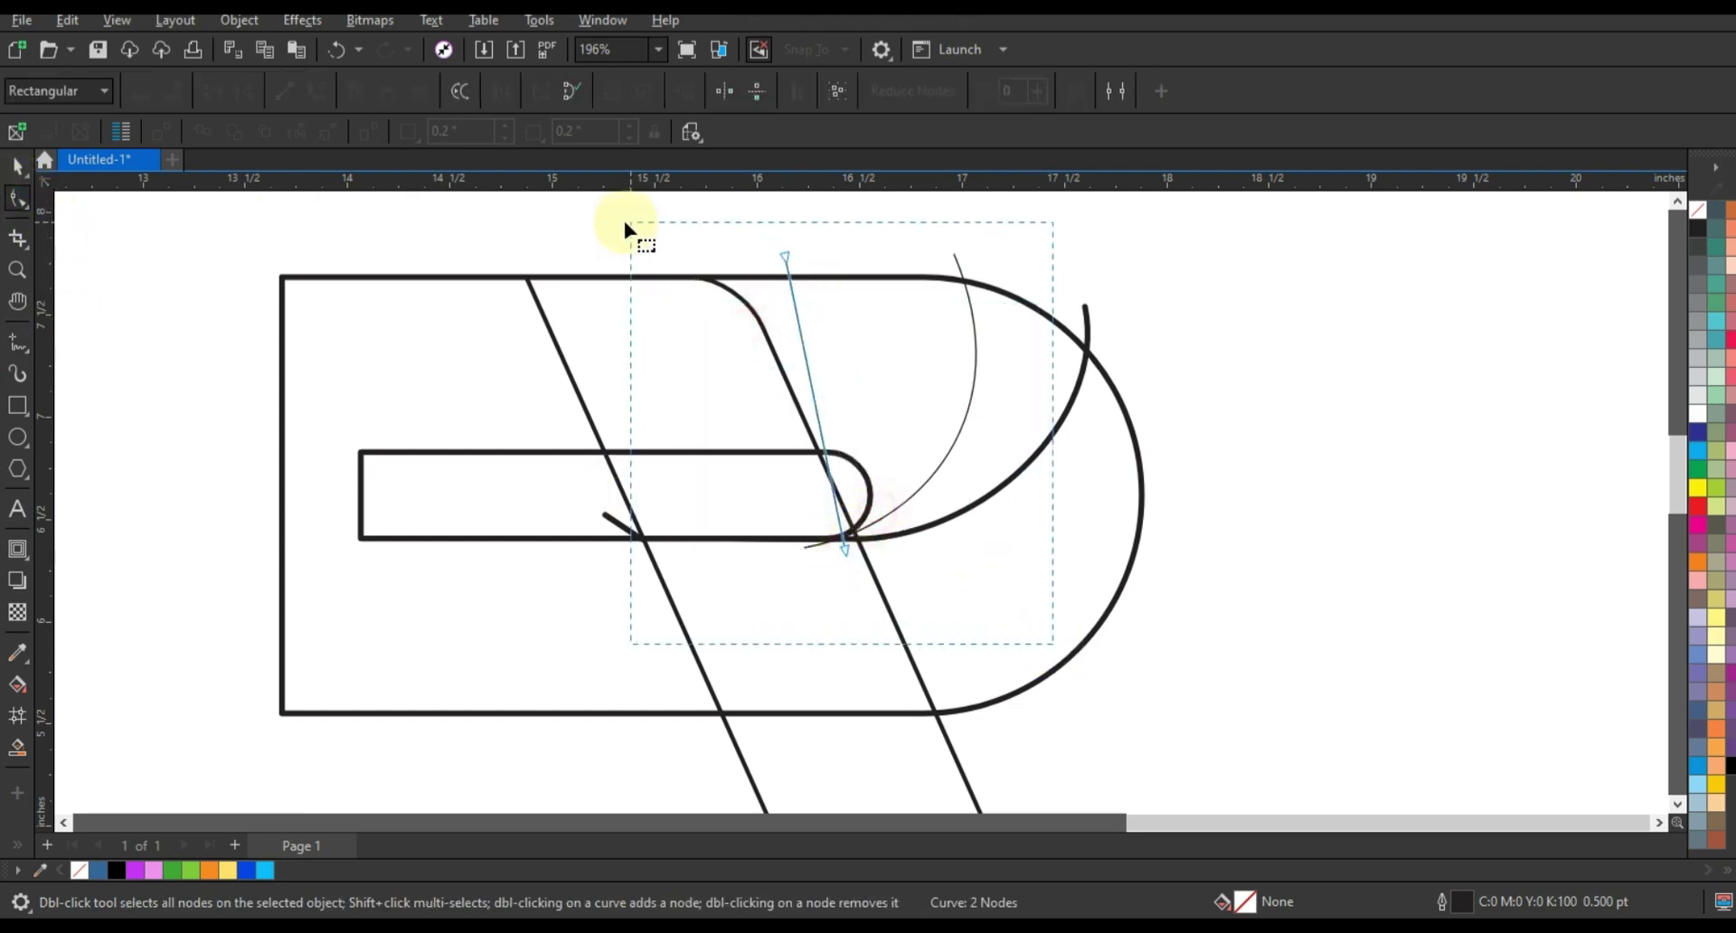
pyautogui.click(825, 330)
pyautogui.moveTo(806, 353); pyautogui.dragTo(925, 457)
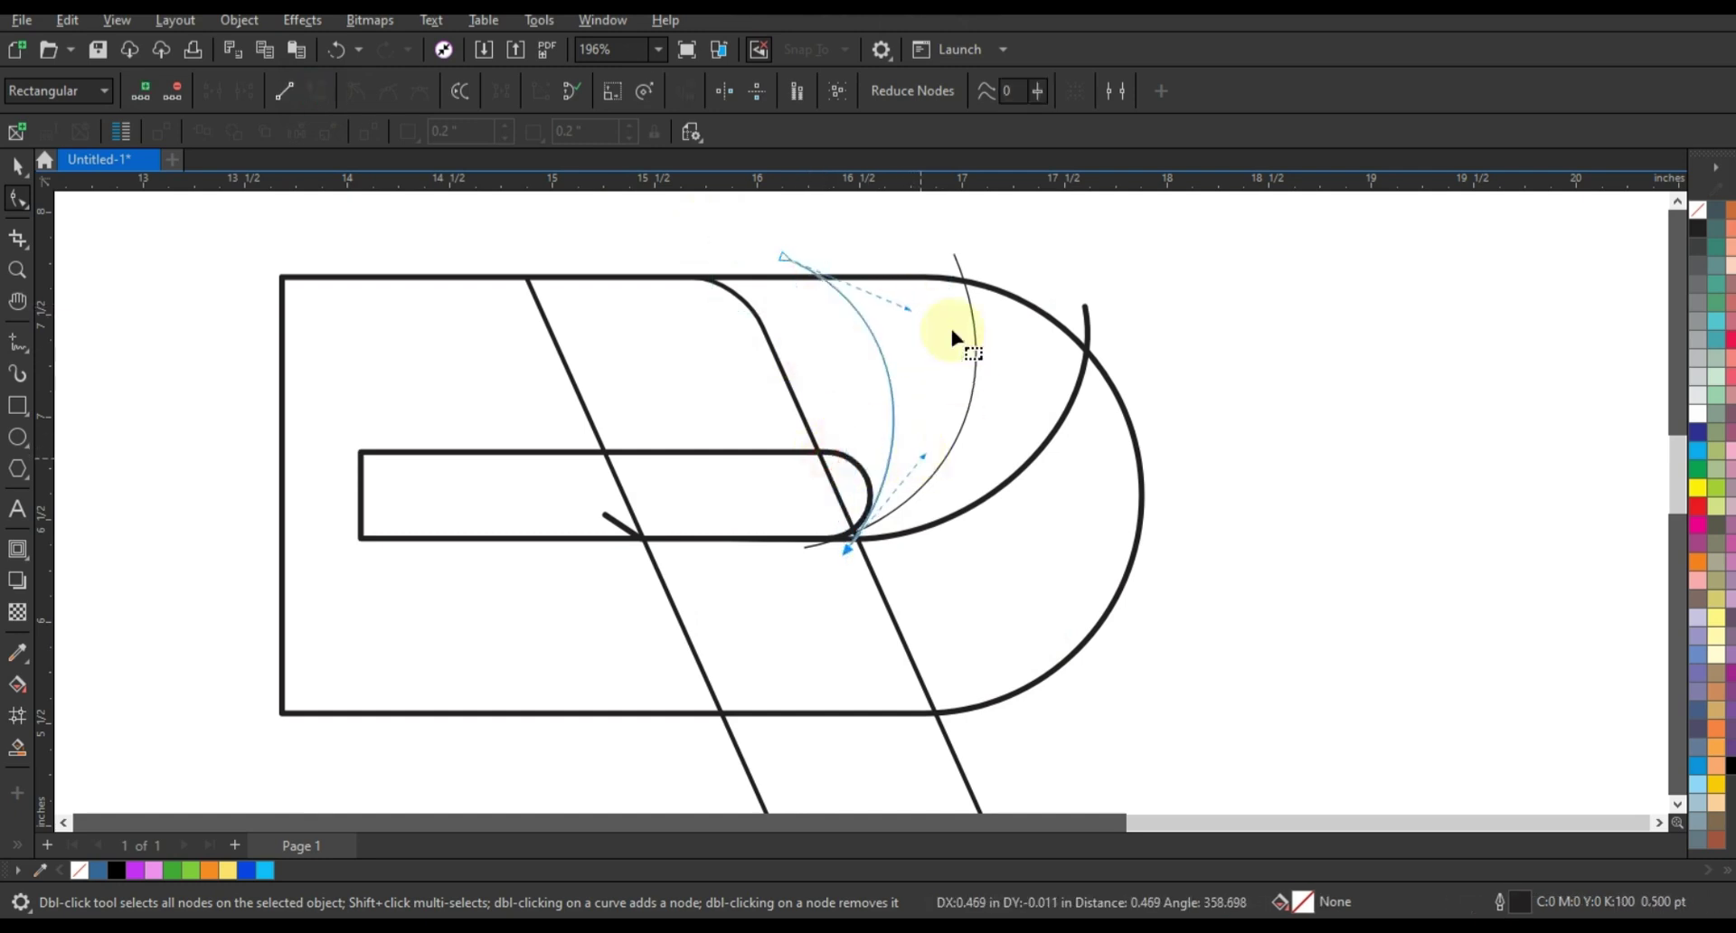
pyautogui.moveTo(910, 309); pyautogui.dragTo(929, 296)
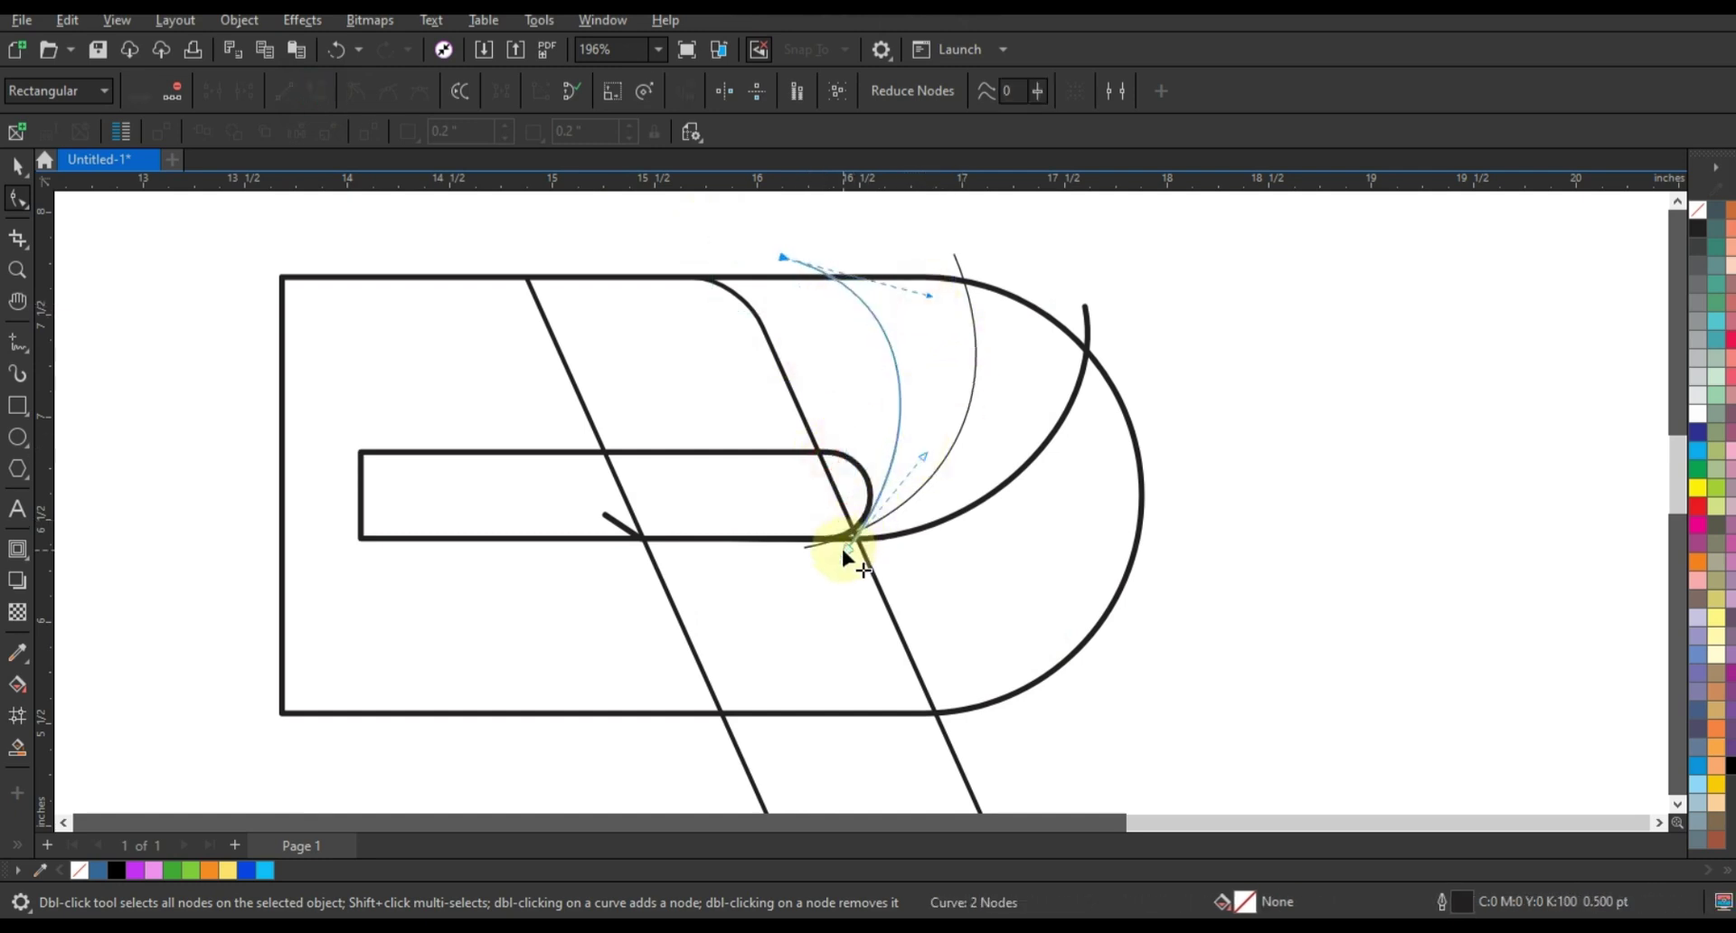
# - Move the third arc's lower end left past the slot's corner and refine its curvature to follow the slot's rounded end
pyautogui.moveTo(841, 545); pyautogui.dragTo(821, 548)
pyautogui.moveTo(905, 463); pyautogui.dragTo(928, 515)
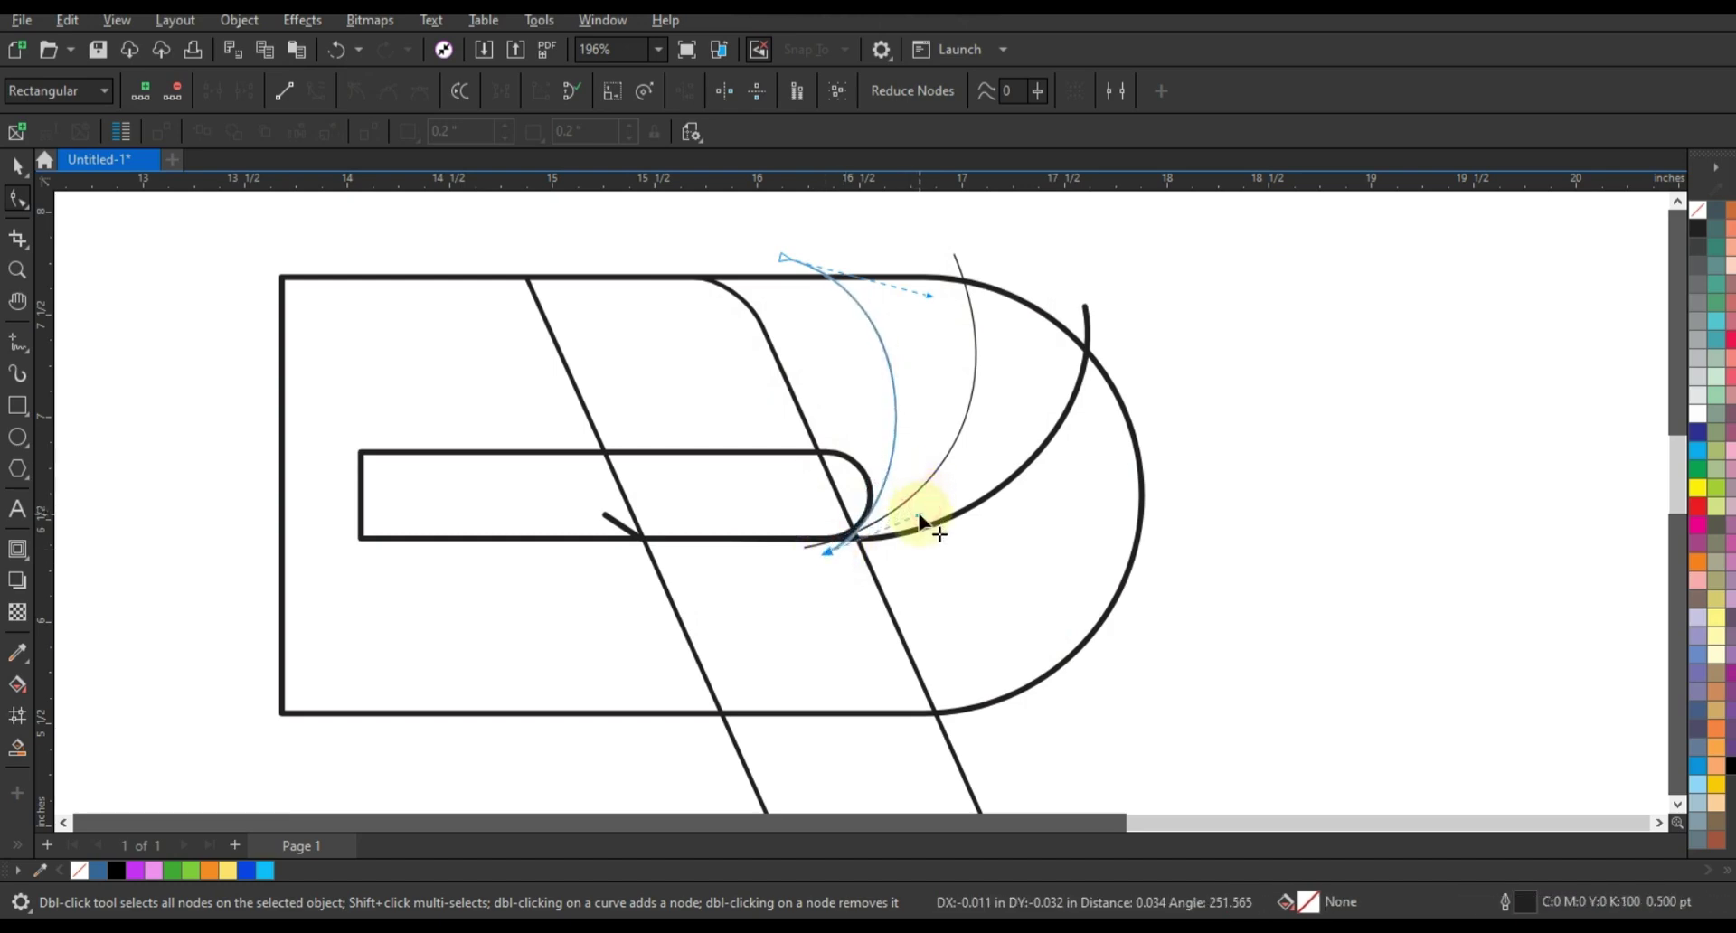
pyautogui.moveTo(932, 296); pyautogui.dragTo(934, 293)
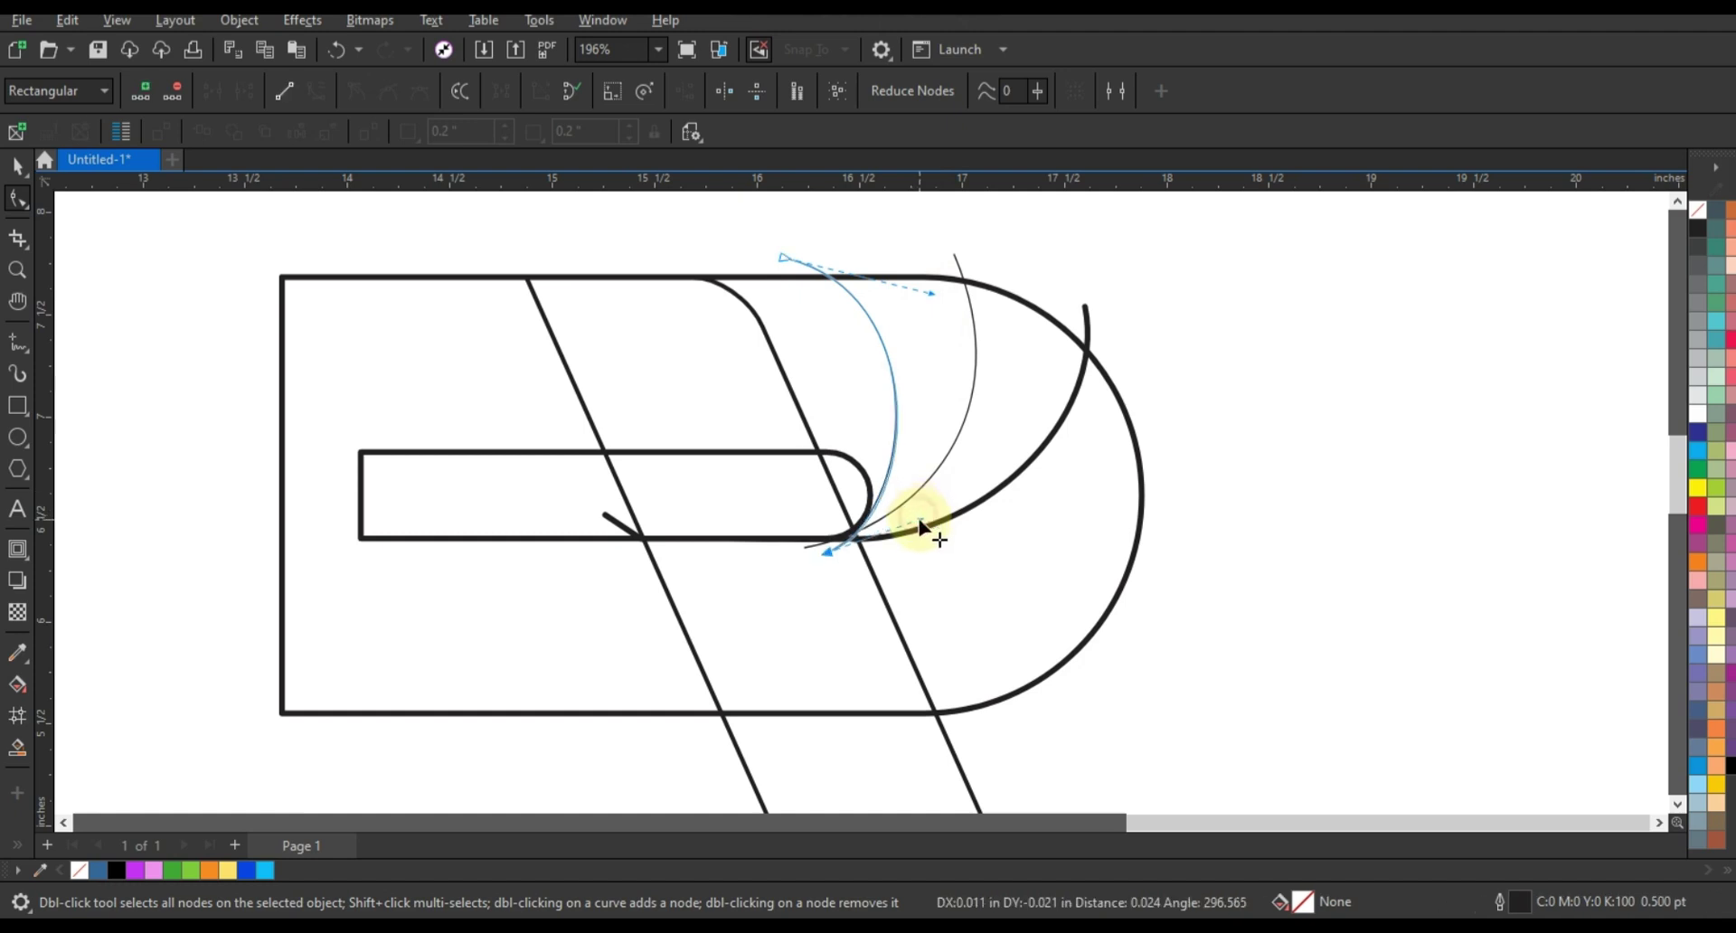
pyautogui.moveTo(830, 553); pyautogui.dragTo(827, 554)
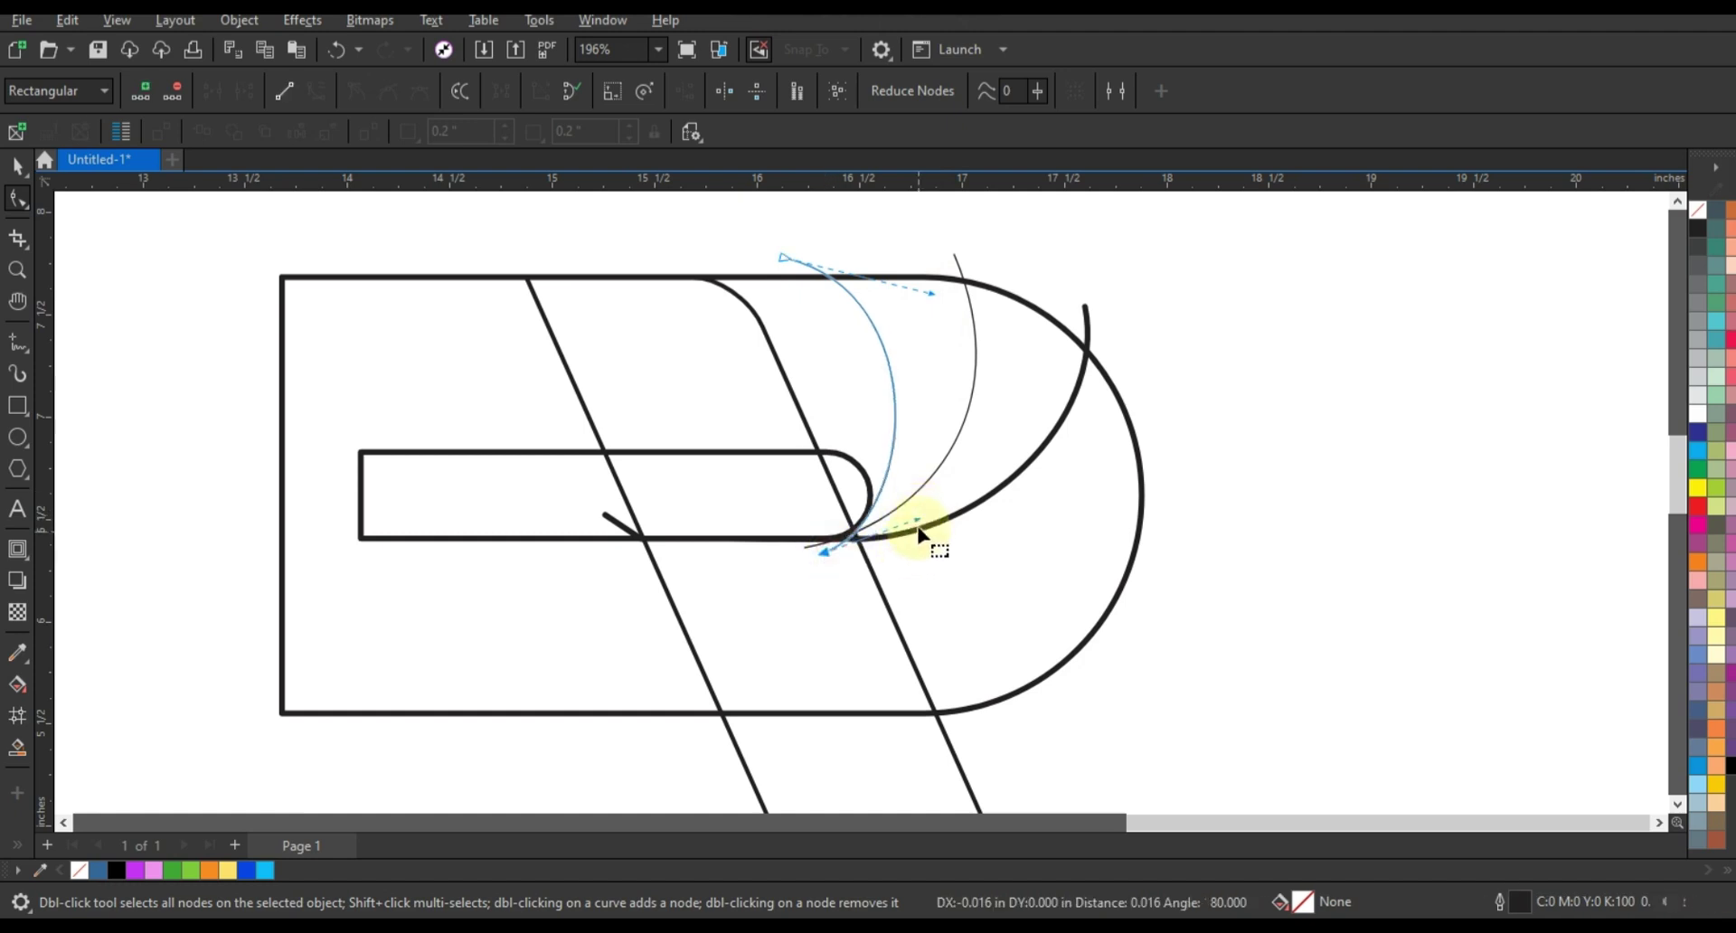
pyautogui.moveTo(918, 520); pyautogui.dragTo(921, 523)
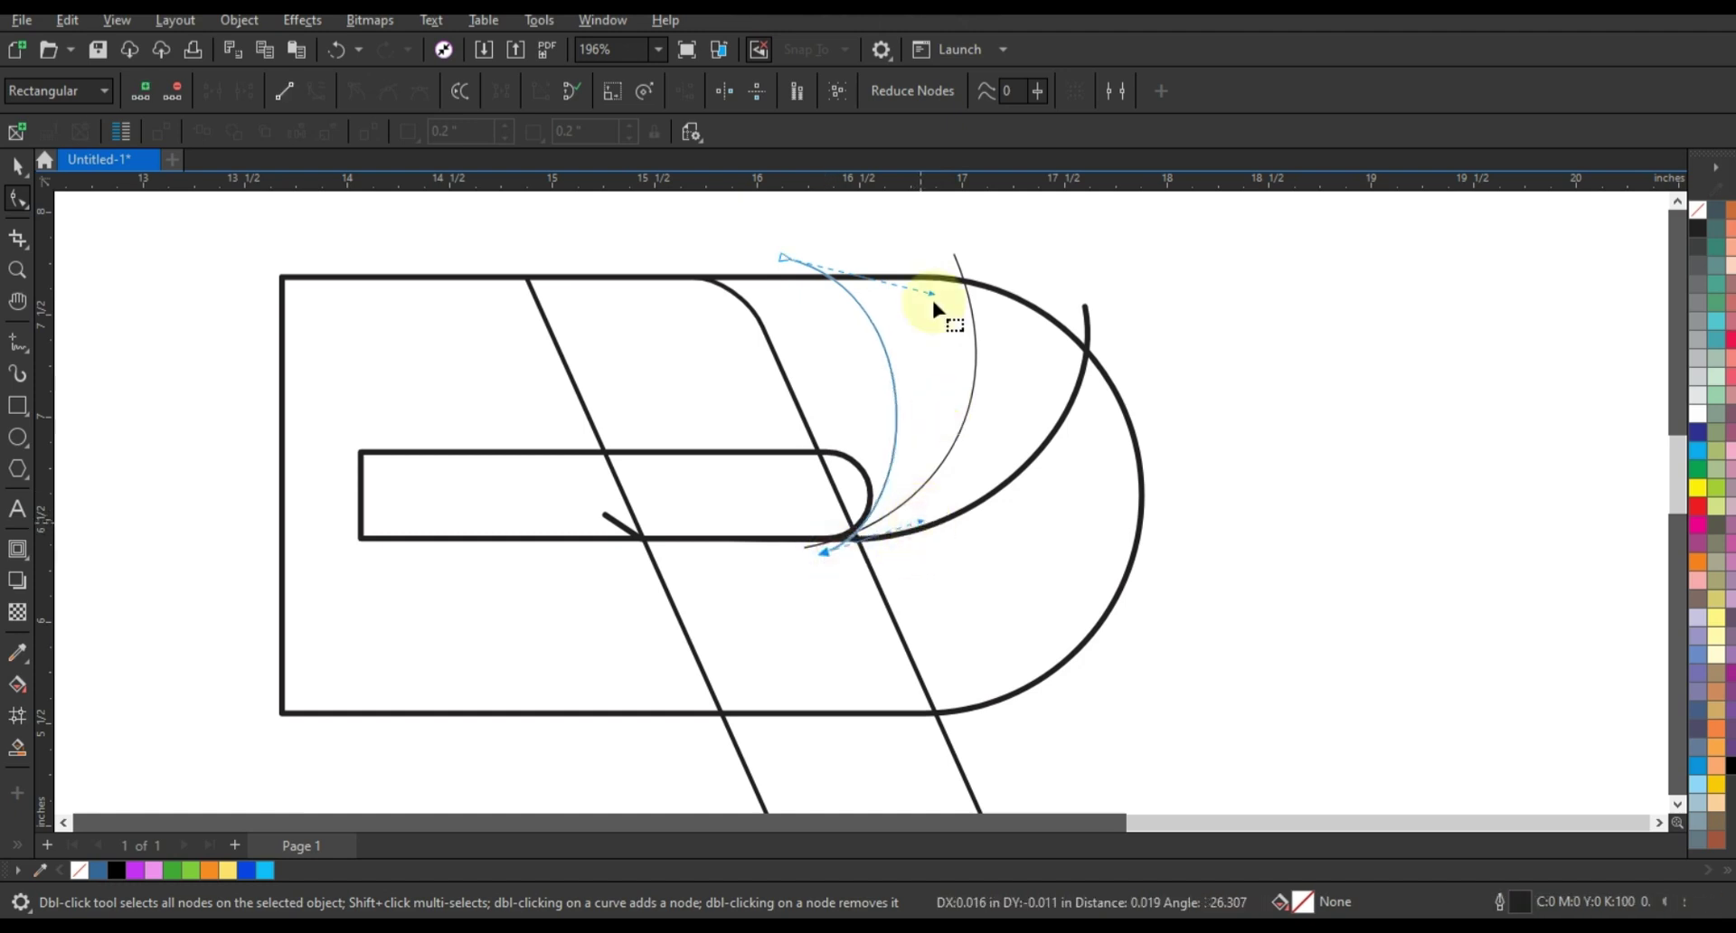
# - Smart-fill the lower bar section and the adjoining semicircle region with blue #336699, and weld them into one shape
pyautogui.click(17, 749)
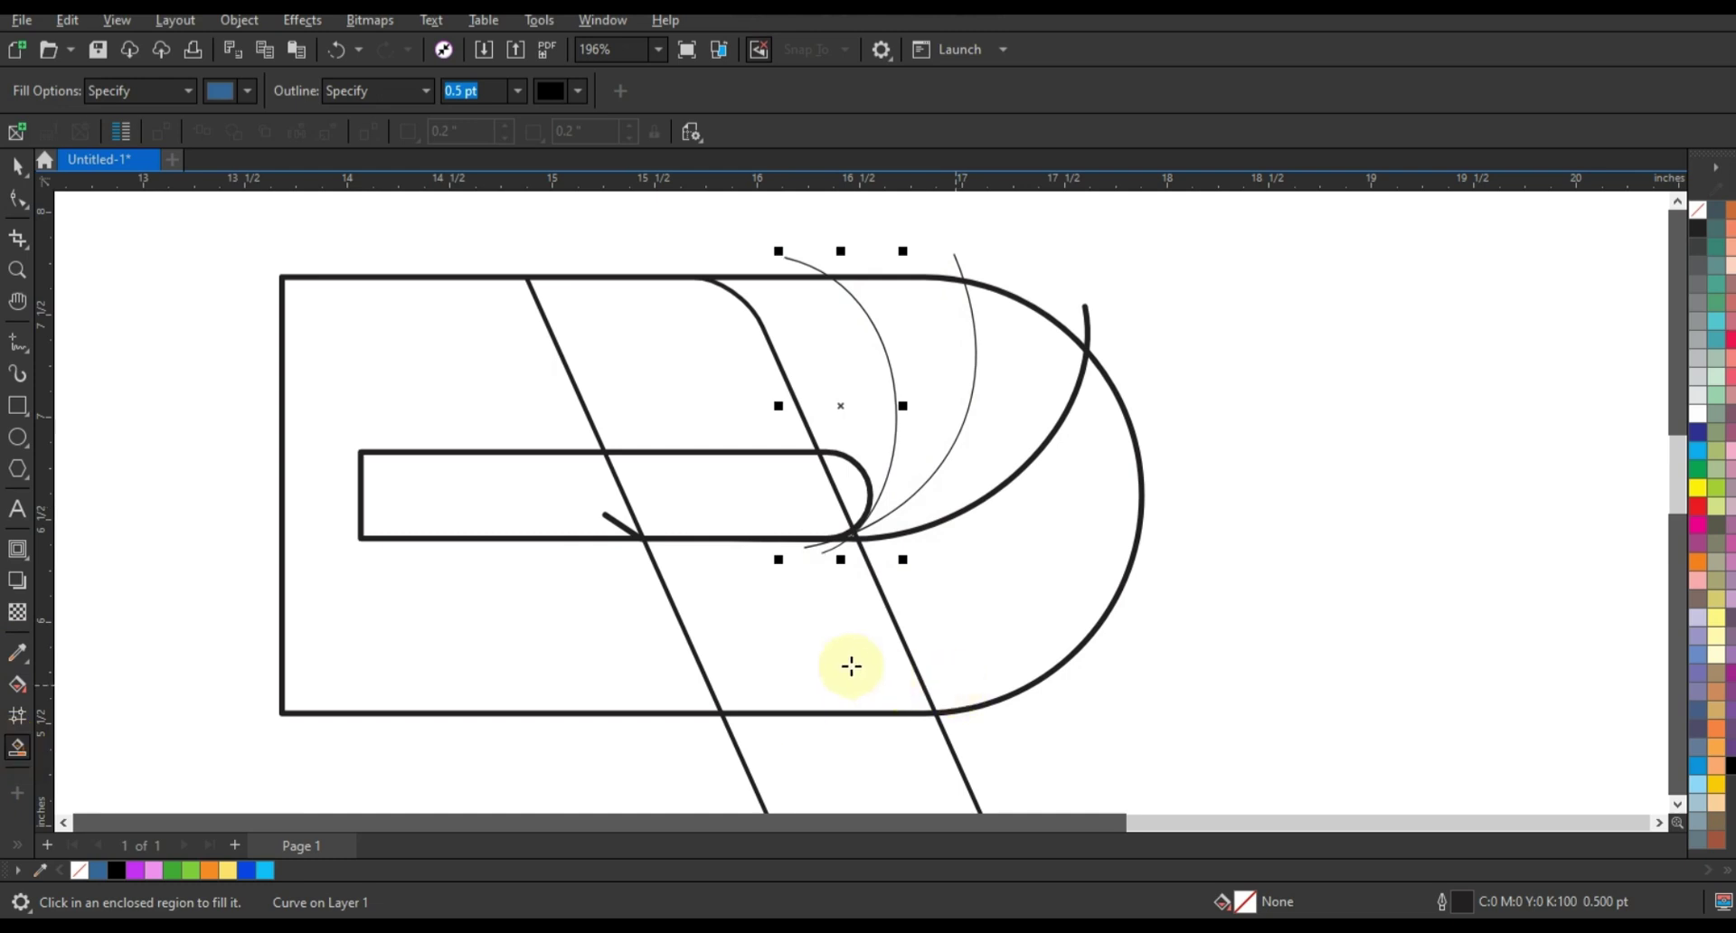
pyautogui.click(850, 667)
pyautogui.click(962, 635)
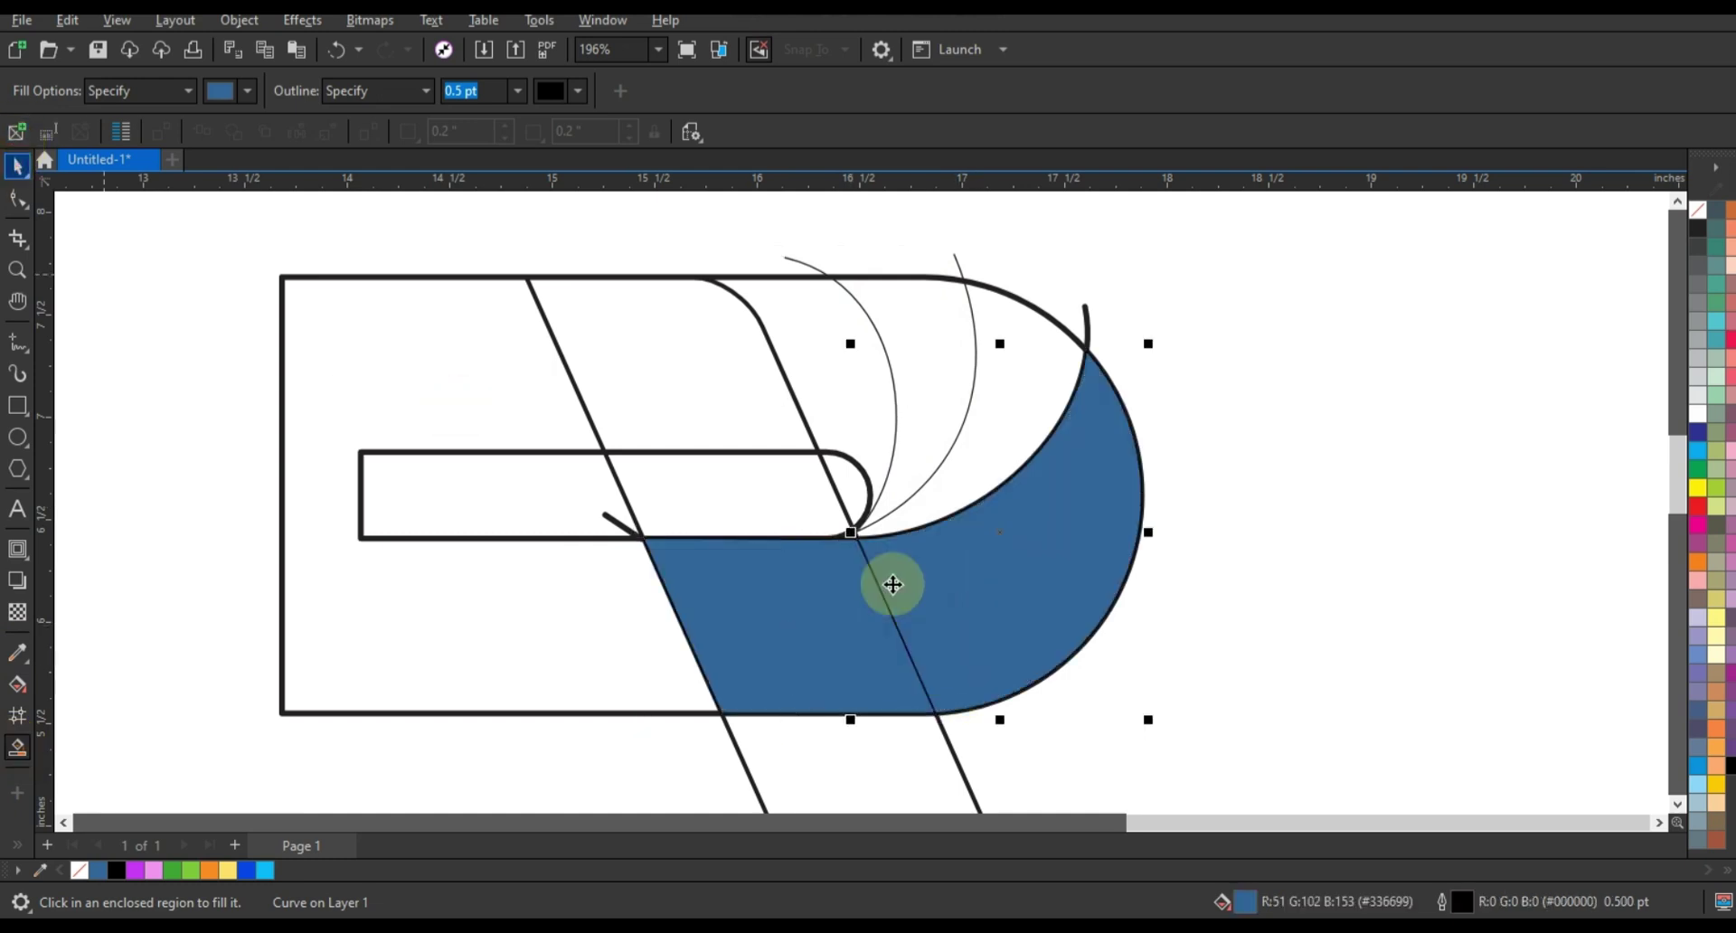
pyautogui.press('space')
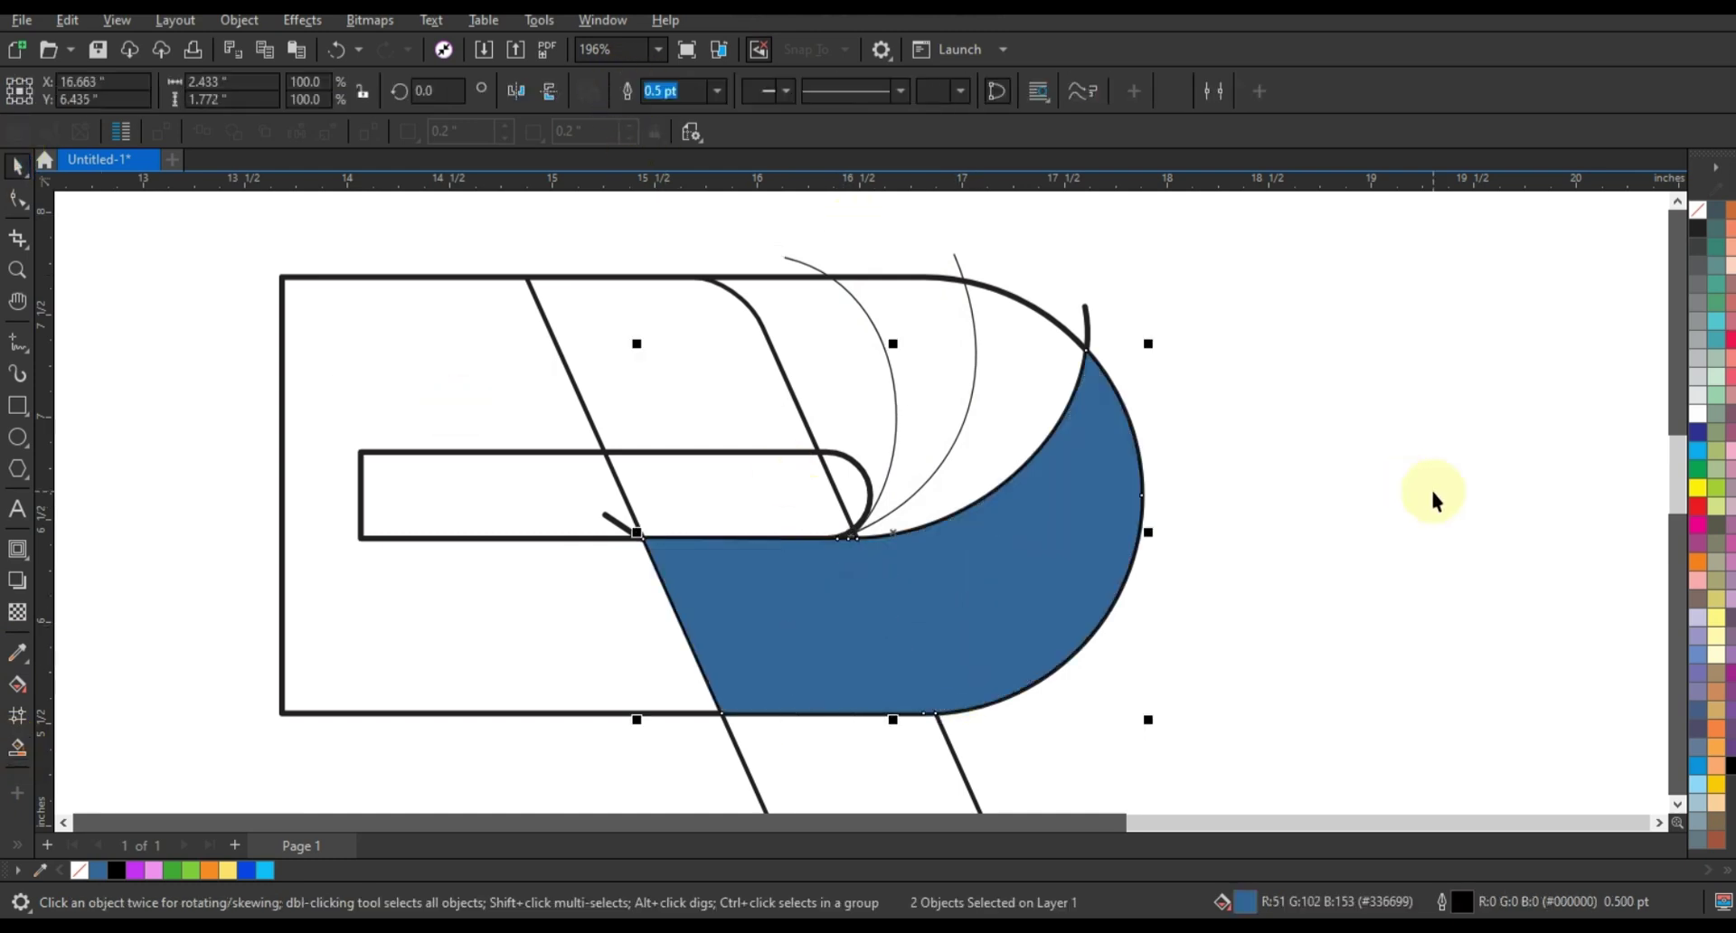
pyautogui.click(1434, 493)
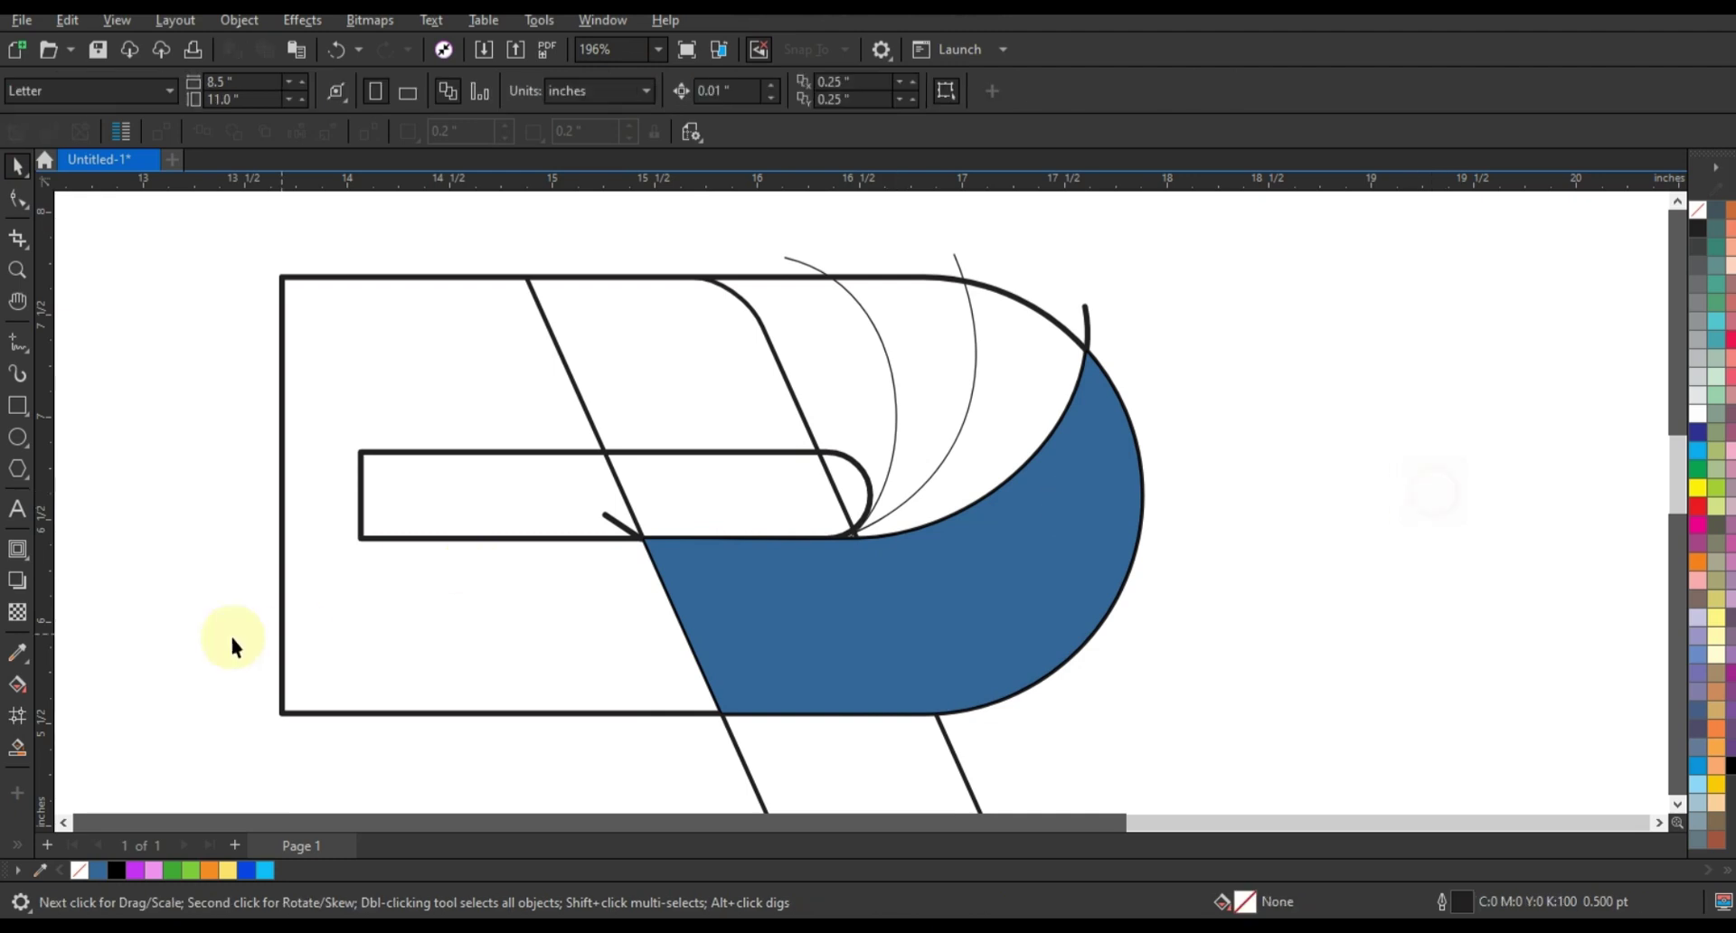
# - Smart-fill the band between the first and second dividing curves with blue #336699 and a 0.5 pt black outline
pyautogui.click(17, 269)
pyautogui.moveTo(636, 240); pyautogui.dragTo(1182, 600)
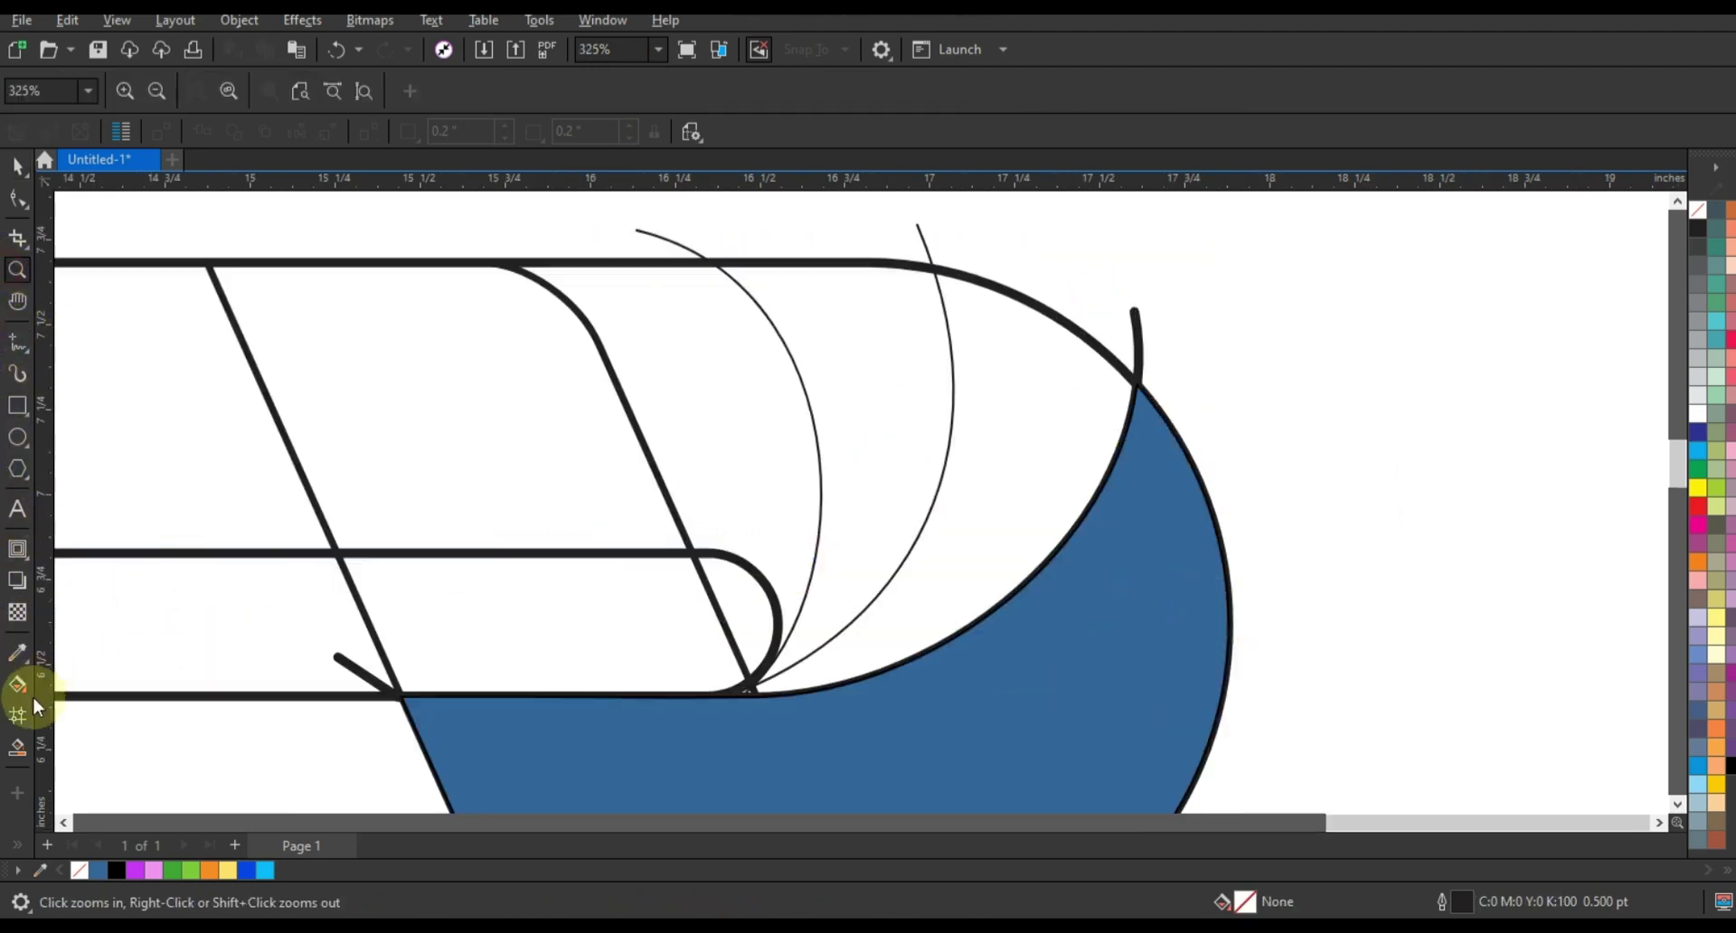
pyautogui.click(16, 748)
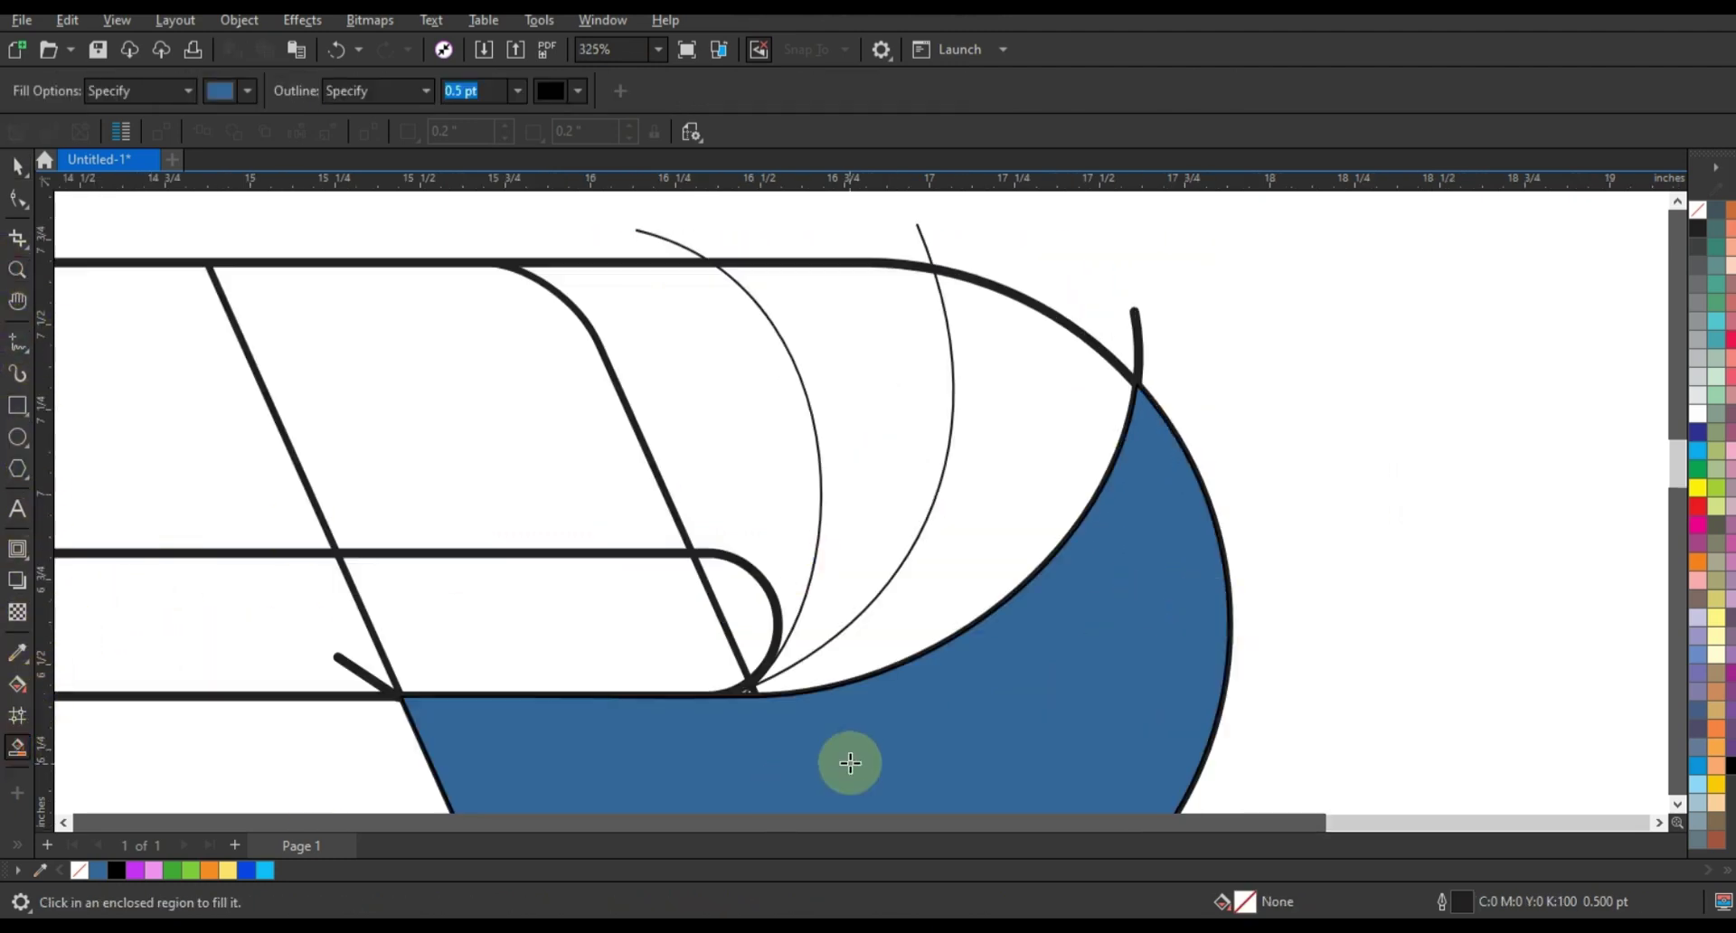
pyautogui.click(20, 272)
pyautogui.moveTo(575, 580); pyautogui.dragTo(1131, 737)
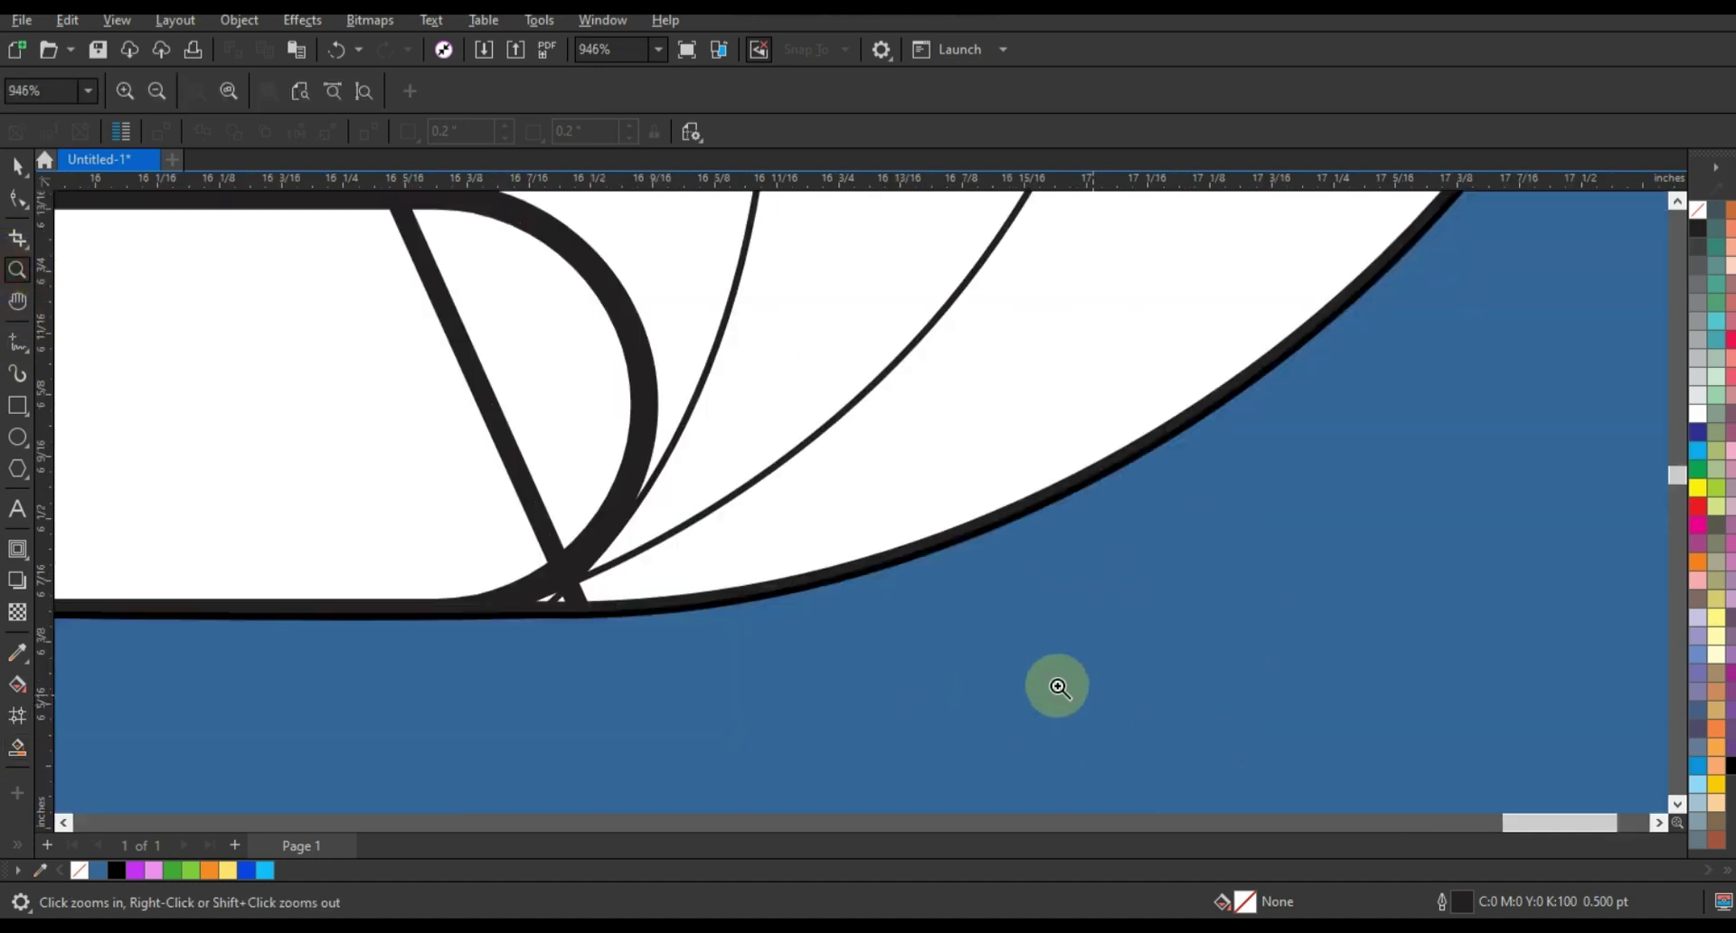
pyautogui.click(16, 749)
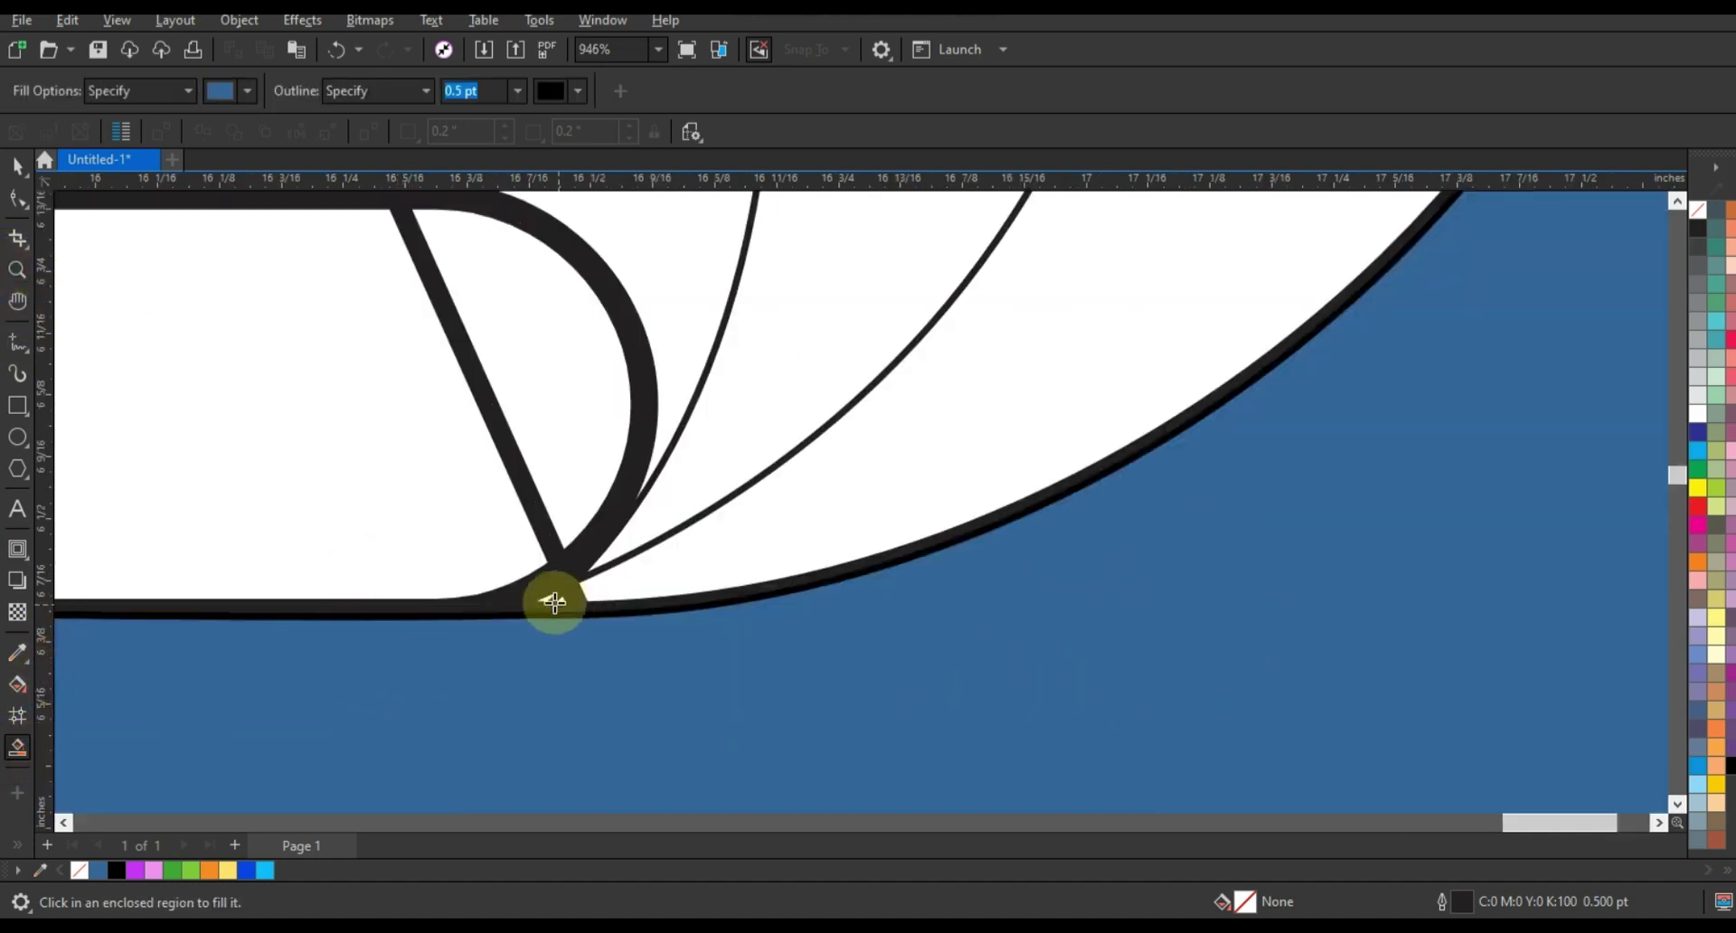
pyautogui.click(630, 595)
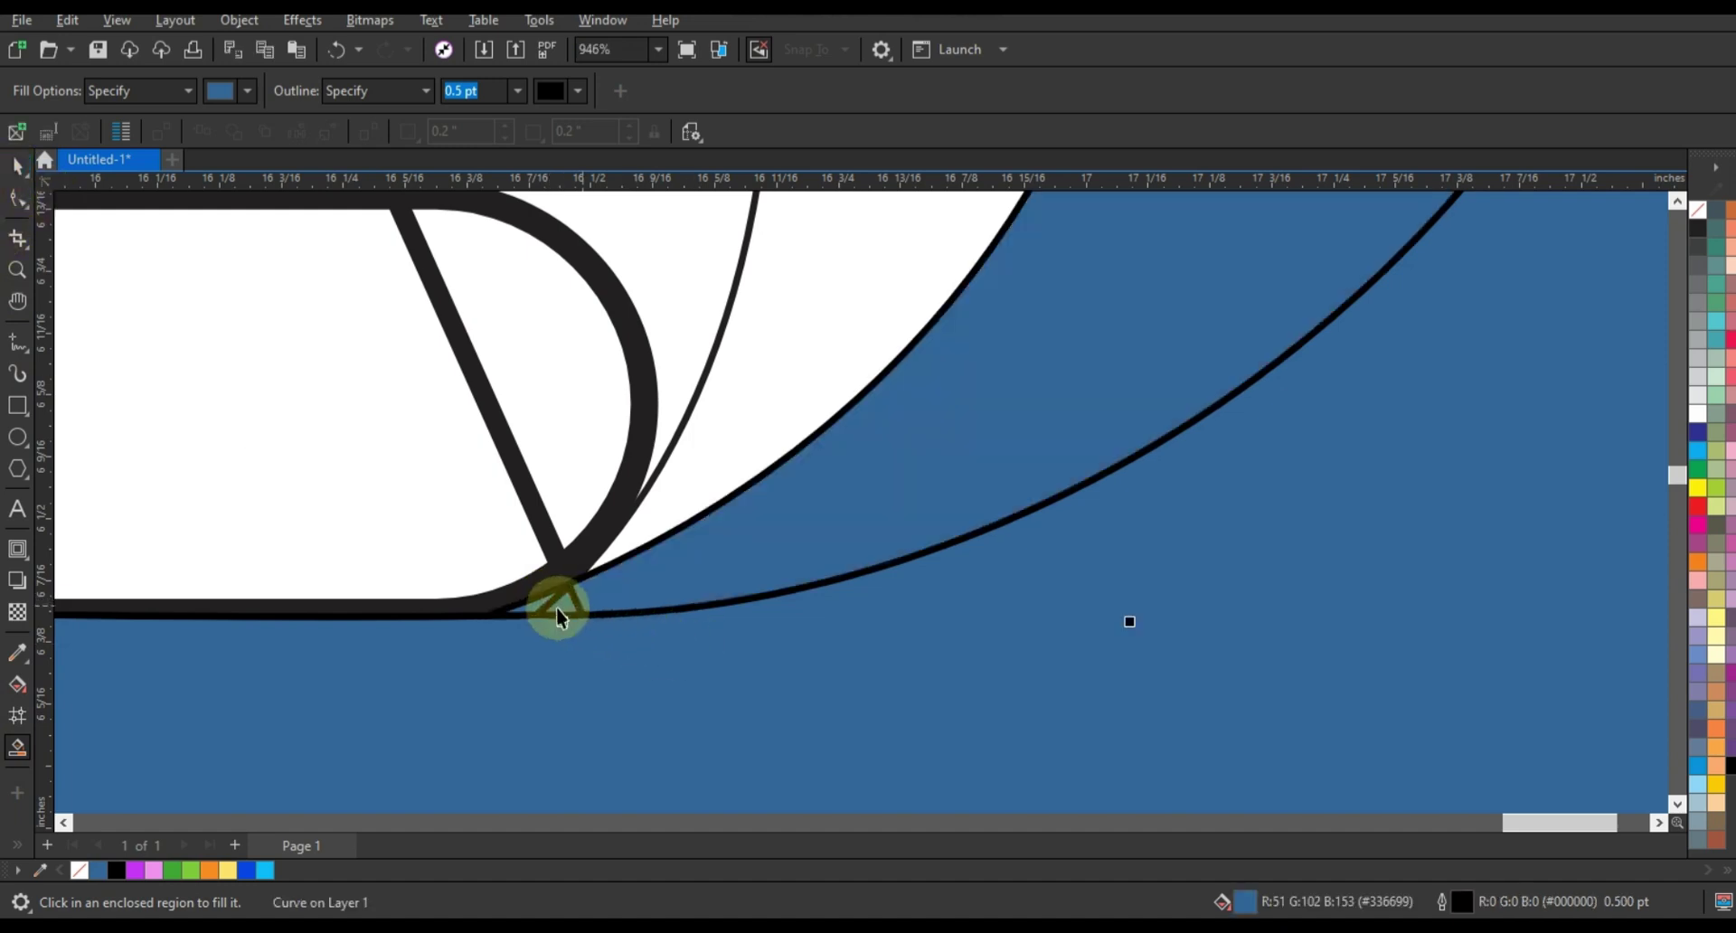
# - Weld the small blue fragments at the slot's lower-right corner into the band between the first and second dividing curves
pyautogui.press('space')
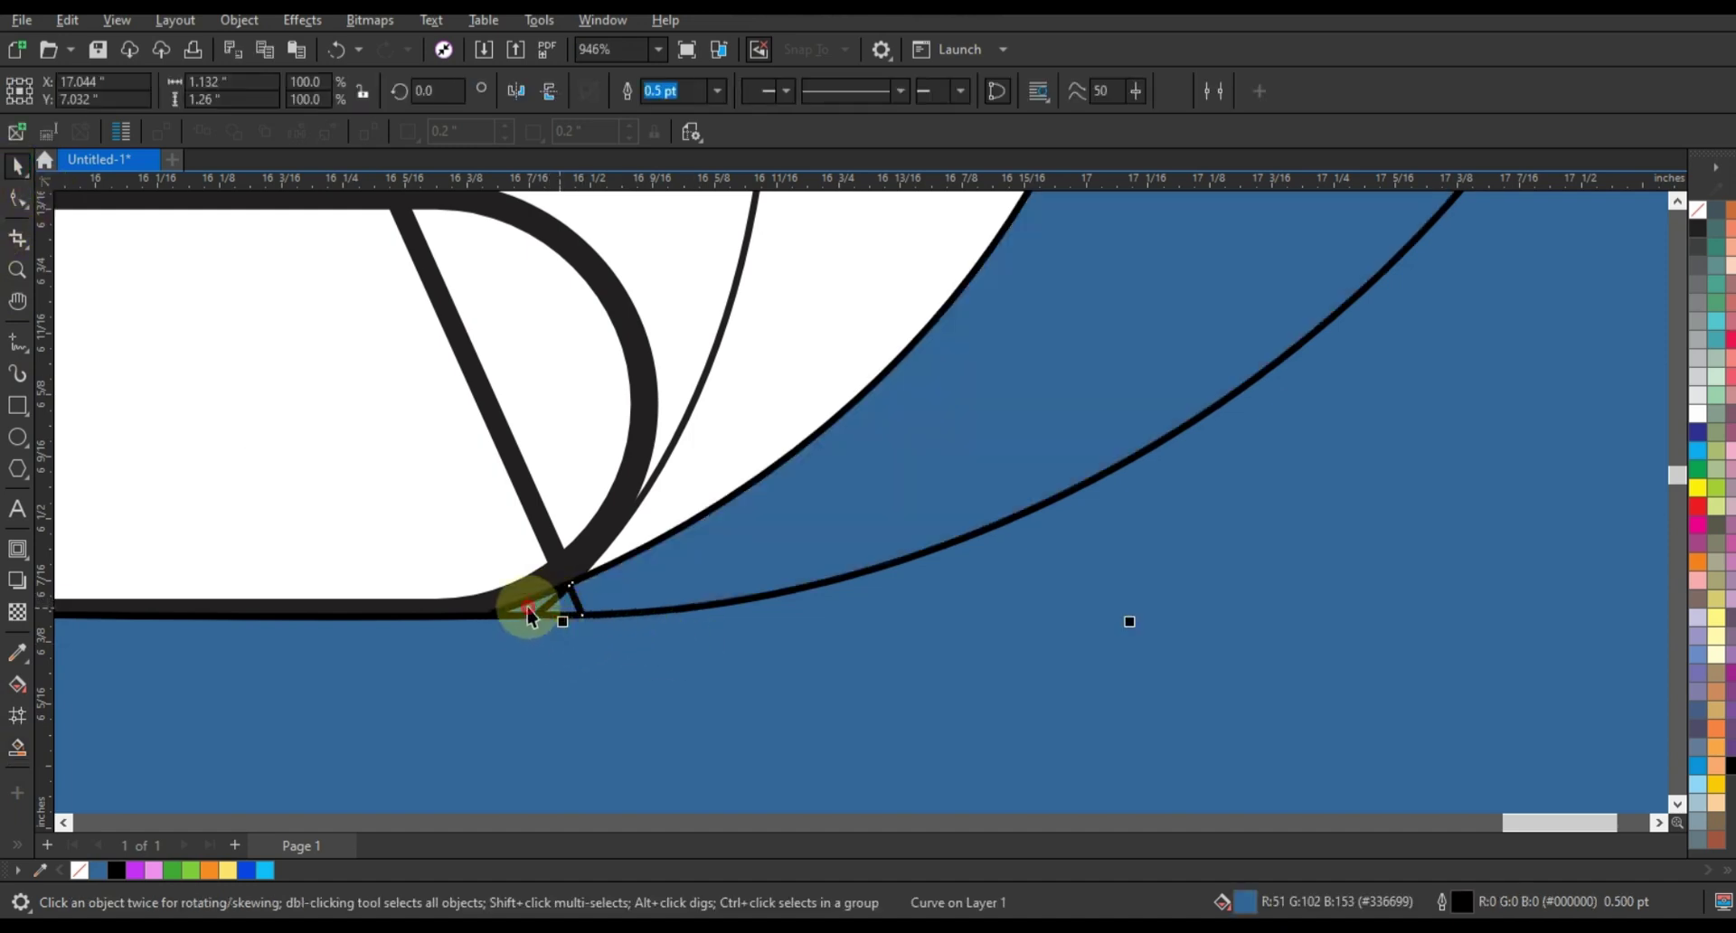
pyautogui.keyDown('shift'); pyautogui.click(579, 292); pyautogui.keyUp('shift')
pyautogui.click(623, 94)
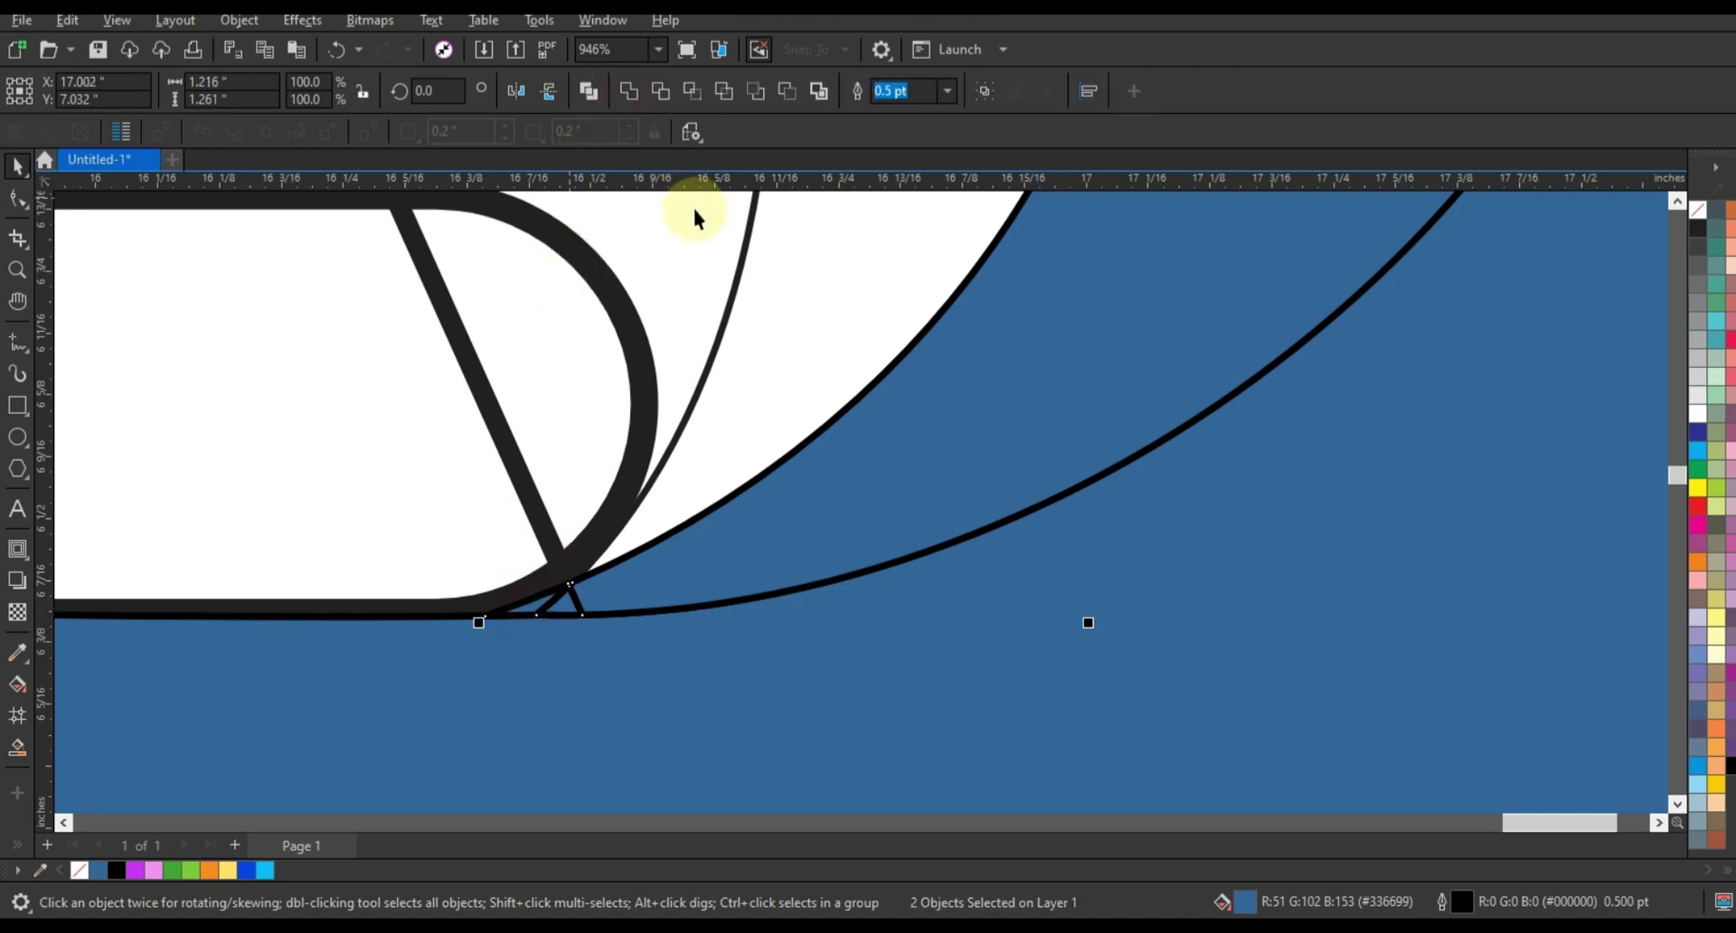
pyautogui.hotkey('ctrl', 'z')
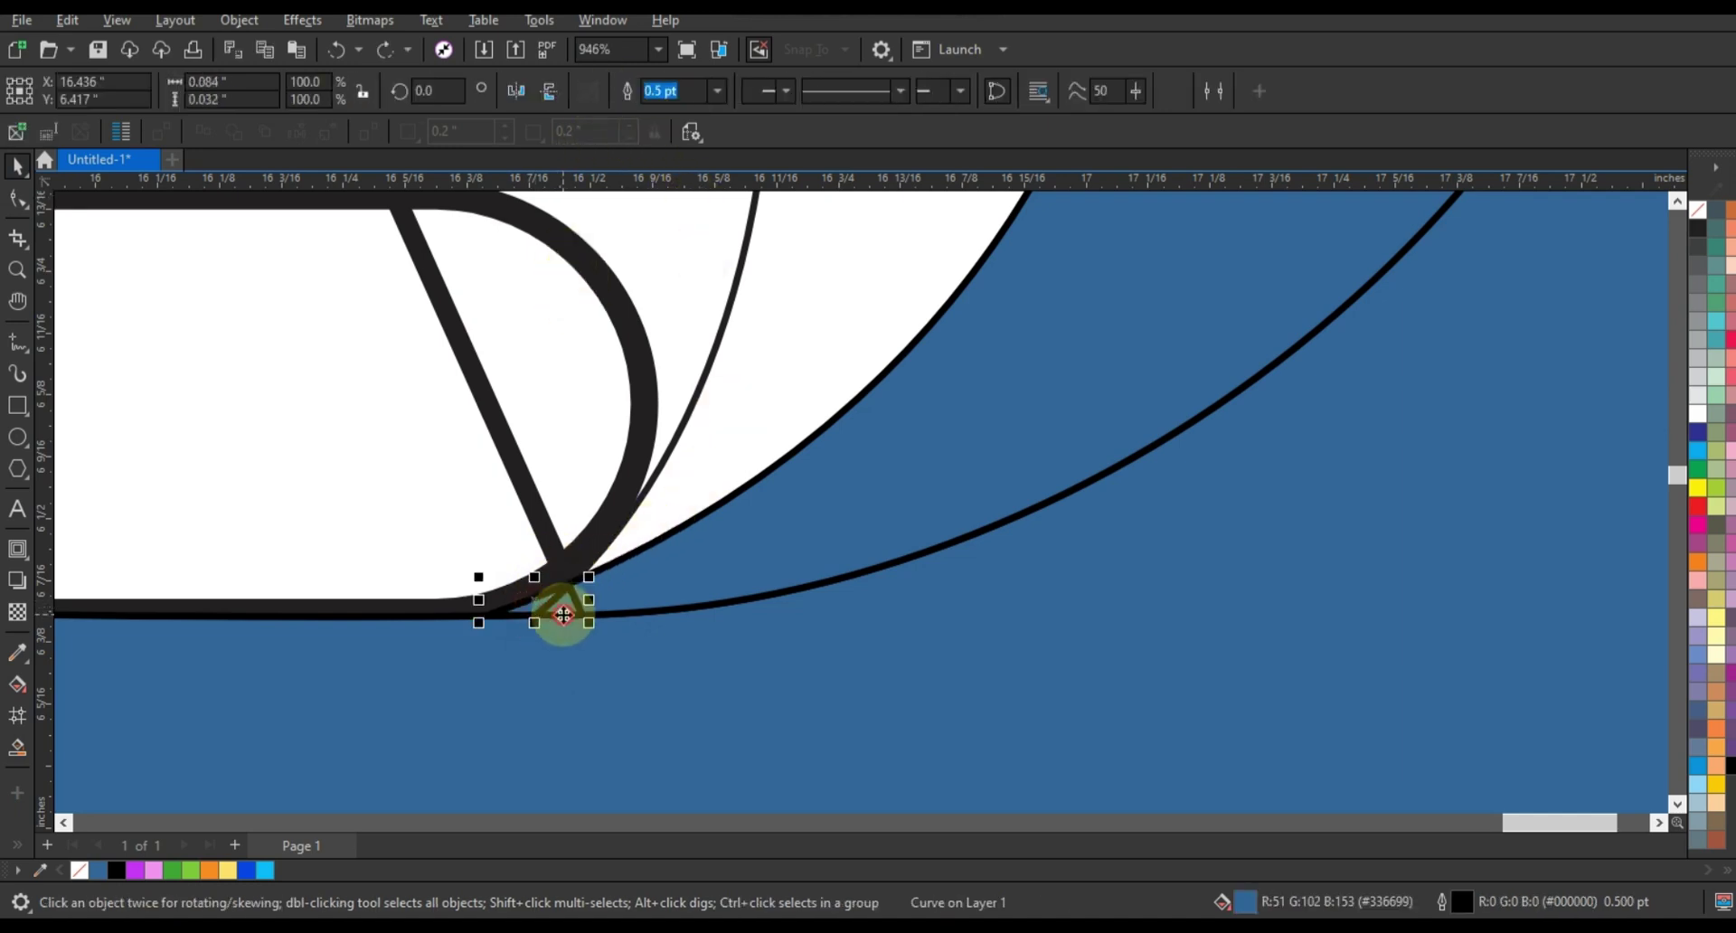
pyautogui.keyDown('shift'); pyautogui.click(662, 572); pyautogui.keyUp('shift')
pyautogui.click(637, 94)
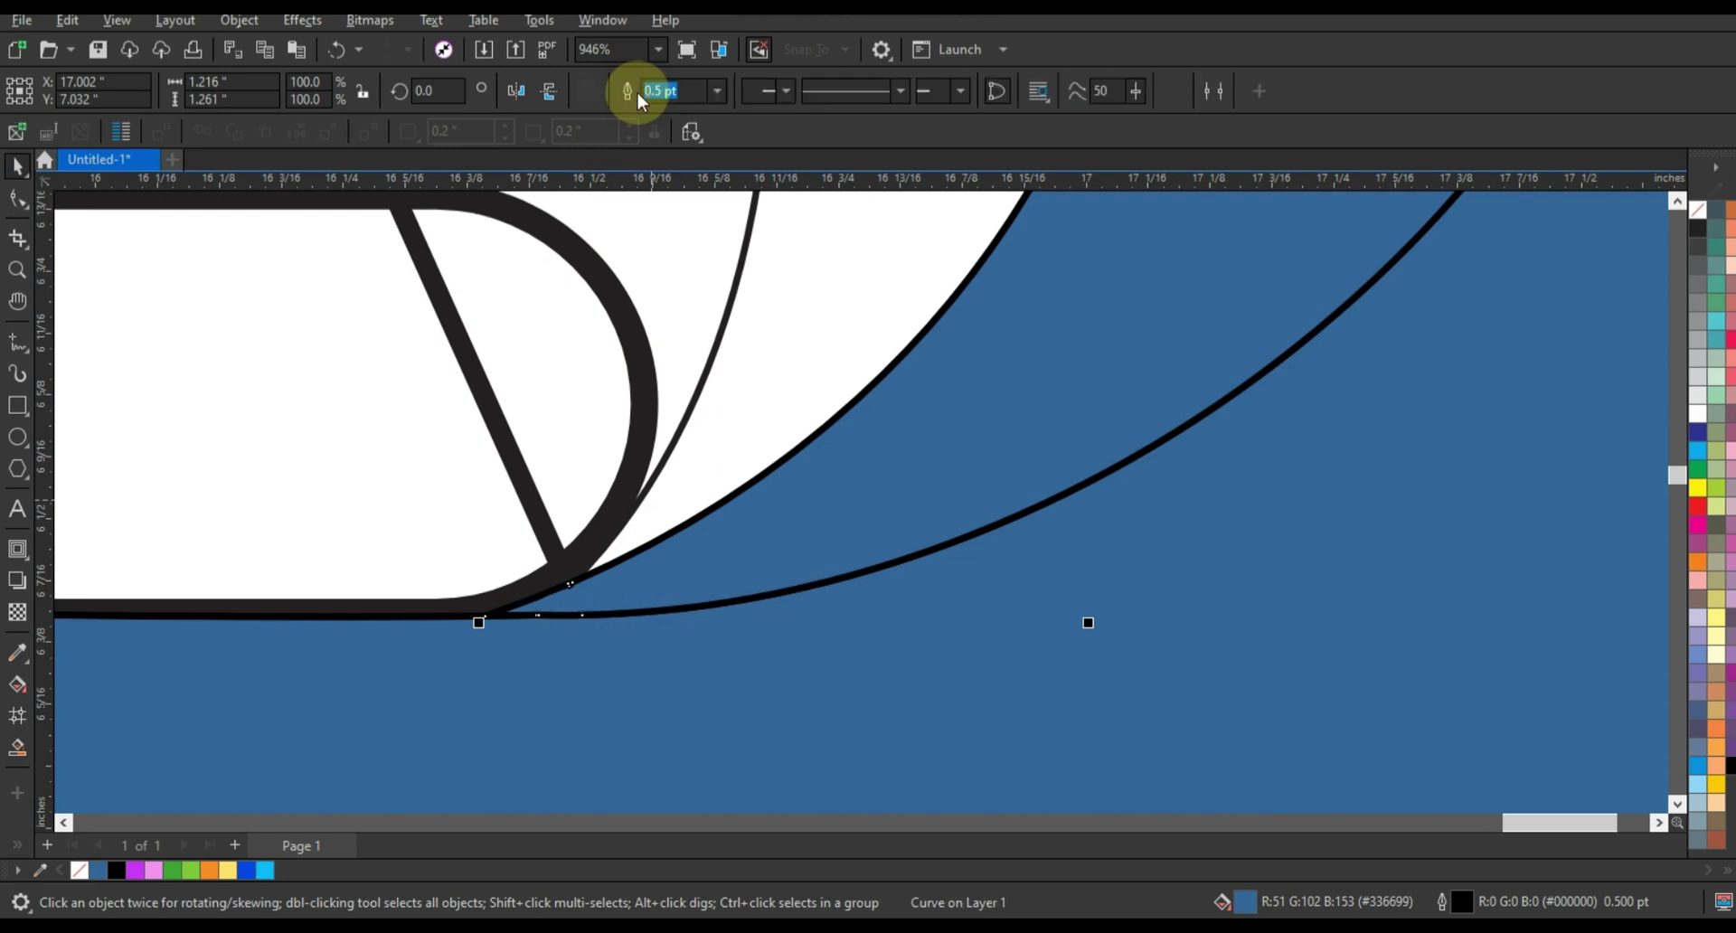
pyautogui.scroll(-2, 685, 632)
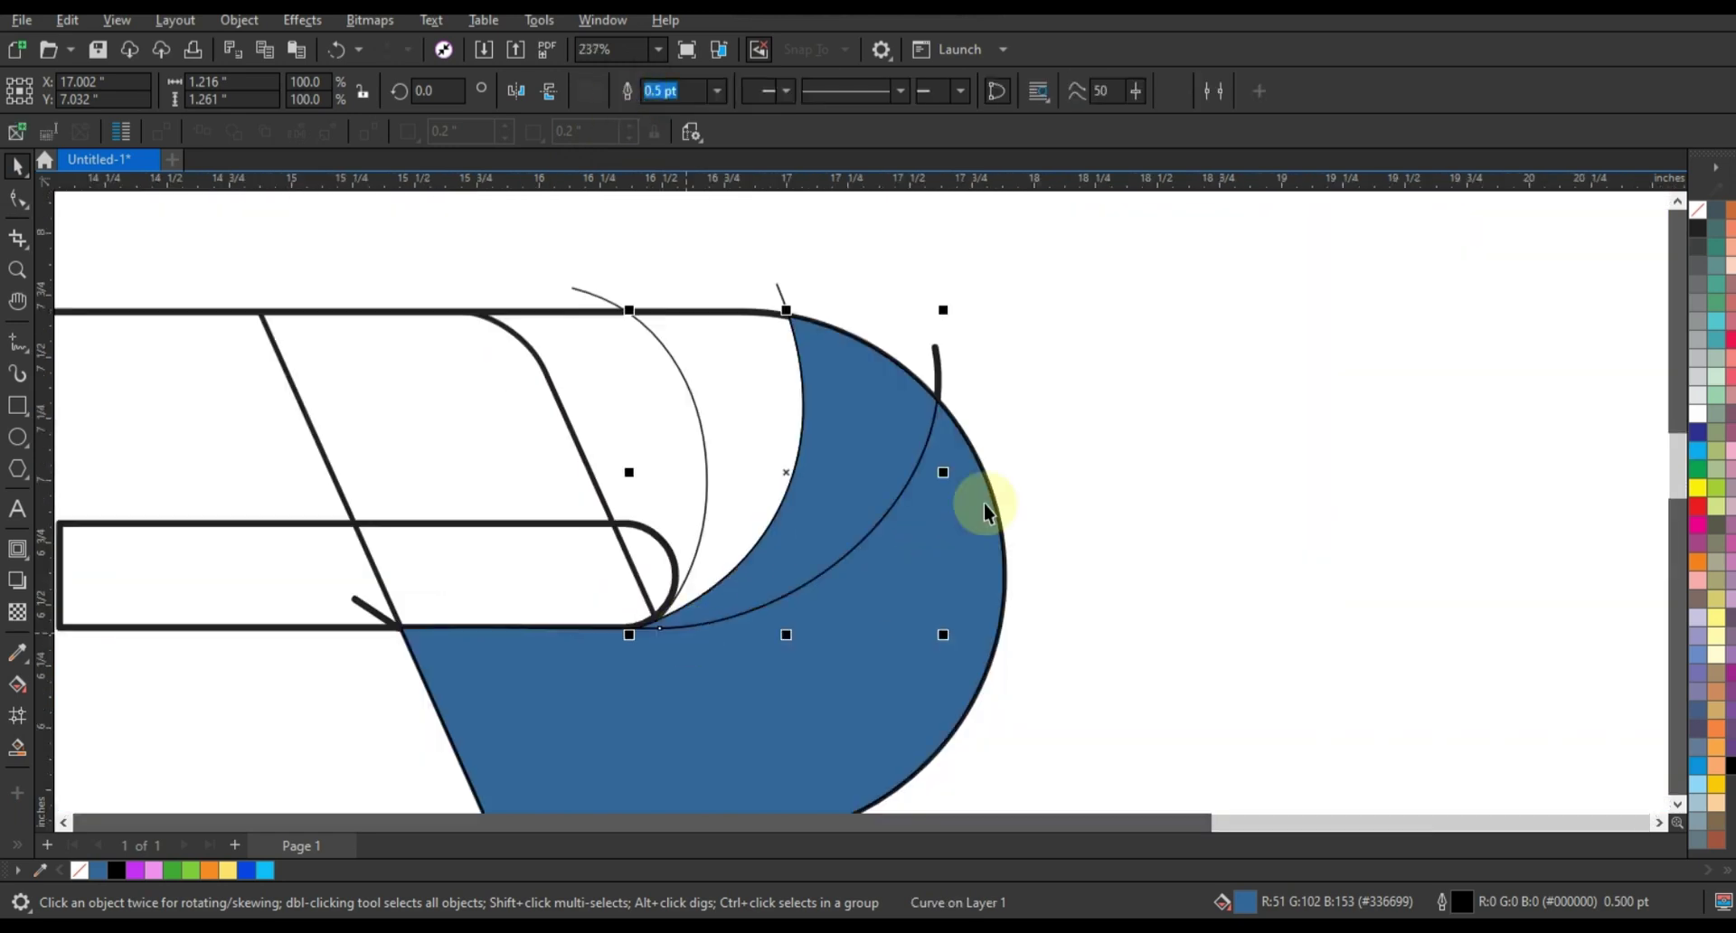
# - Smart-fill the band between the second and third dividing curves with blue #336699 and a 0.5 pt black outline
pyautogui.click(1138, 450)
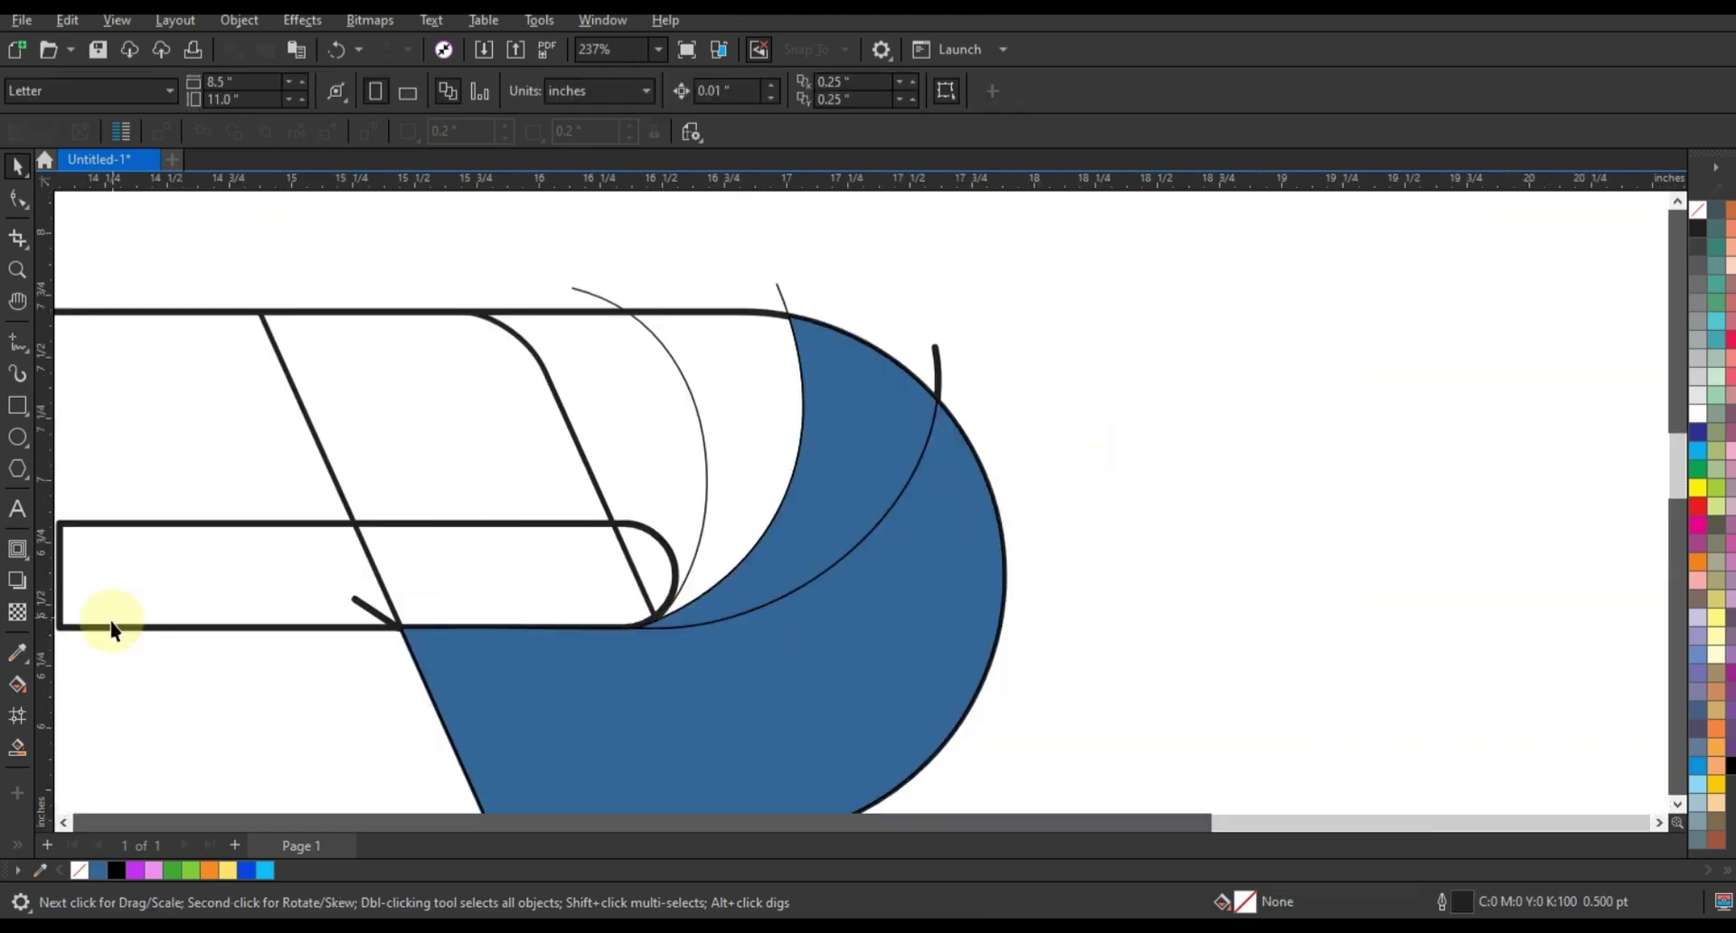
pyautogui.click(18, 748)
pyautogui.click(737, 530)
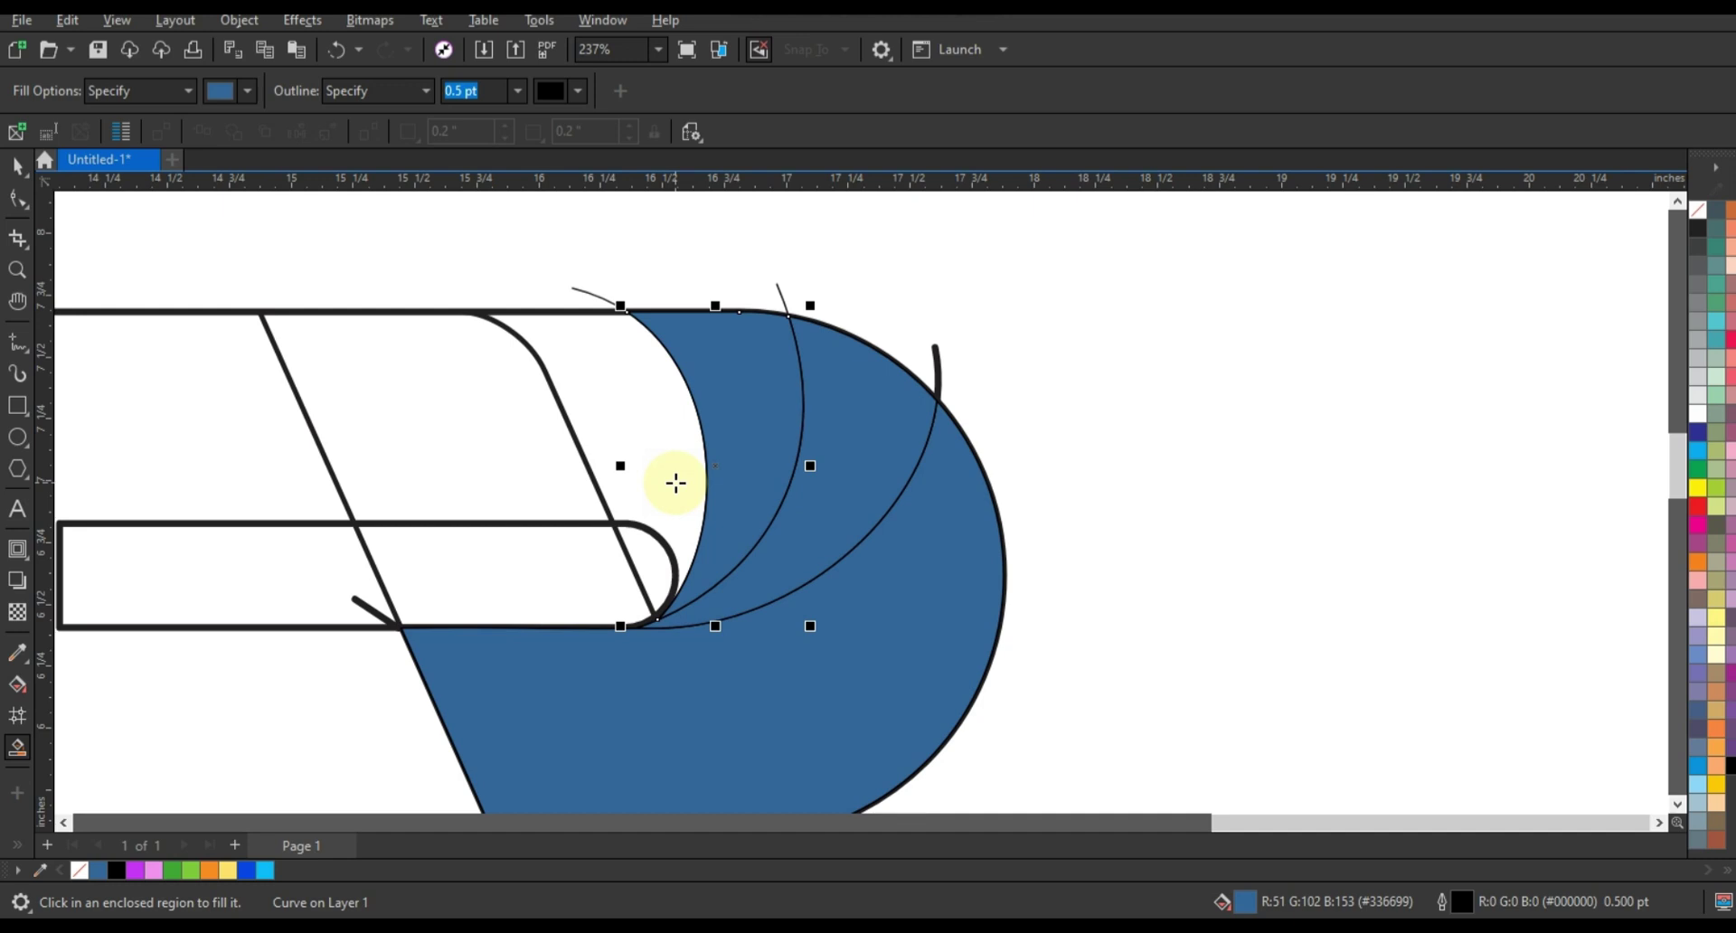
# - Add a fourth 0.5 pt dividing curve from above the bar's rounded corner to the slot's lower right, refining its ends and rightward bow
pyautogui.click(17, 200)
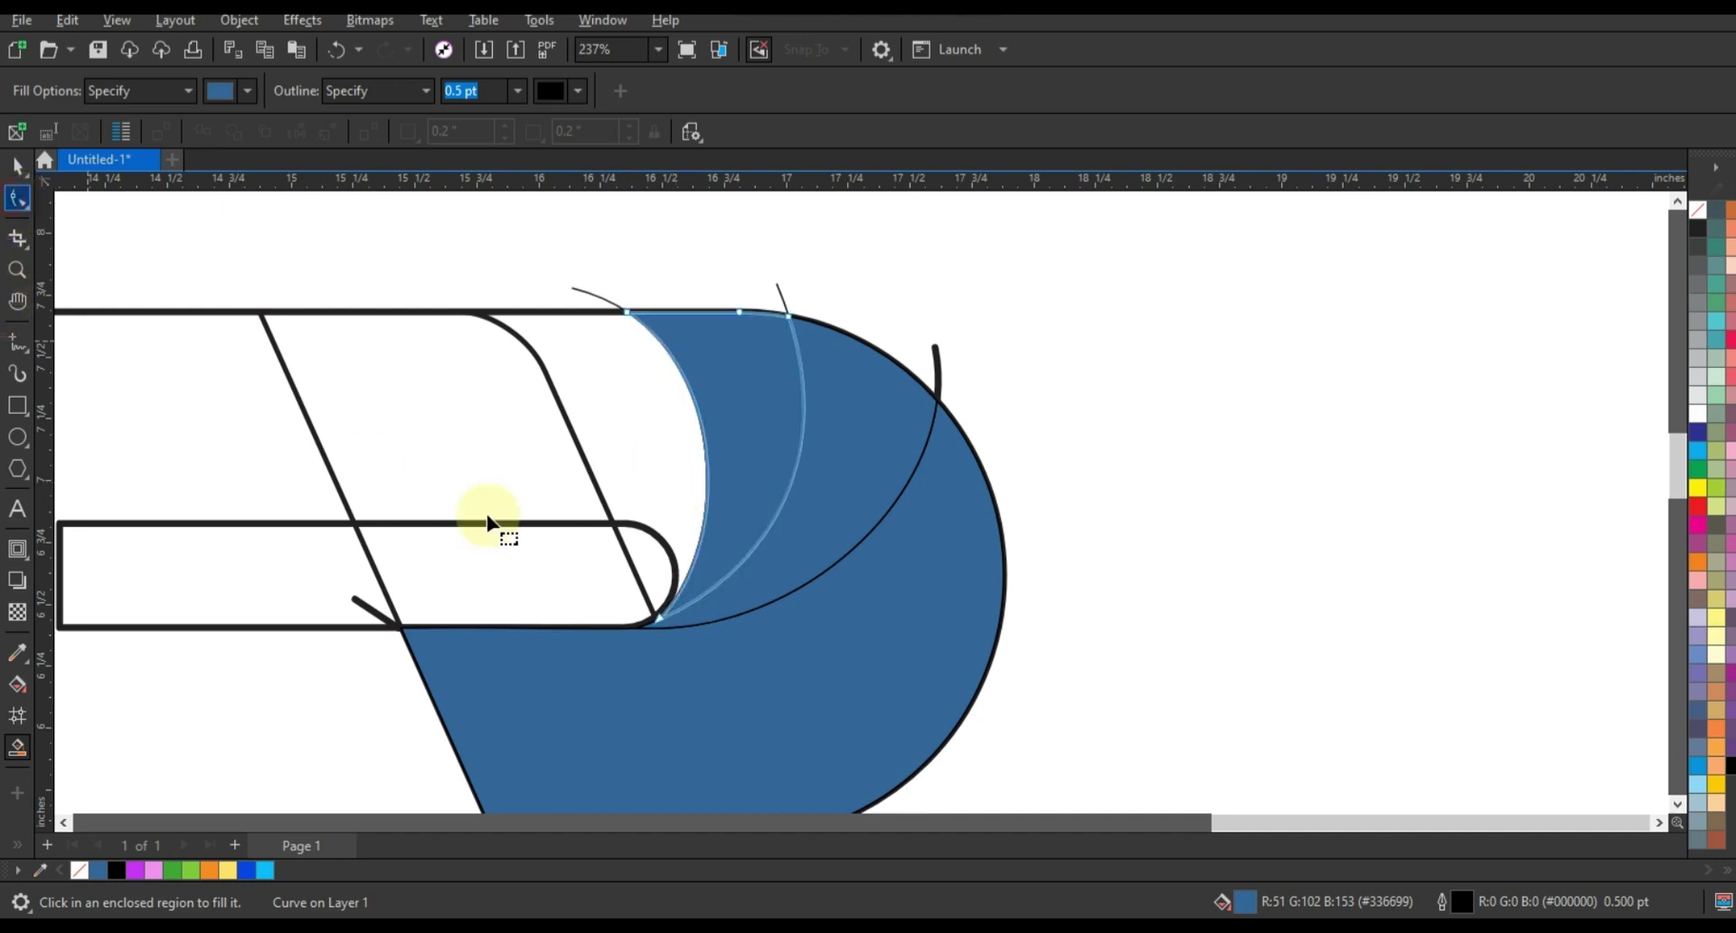
pyautogui.click(613, 548)
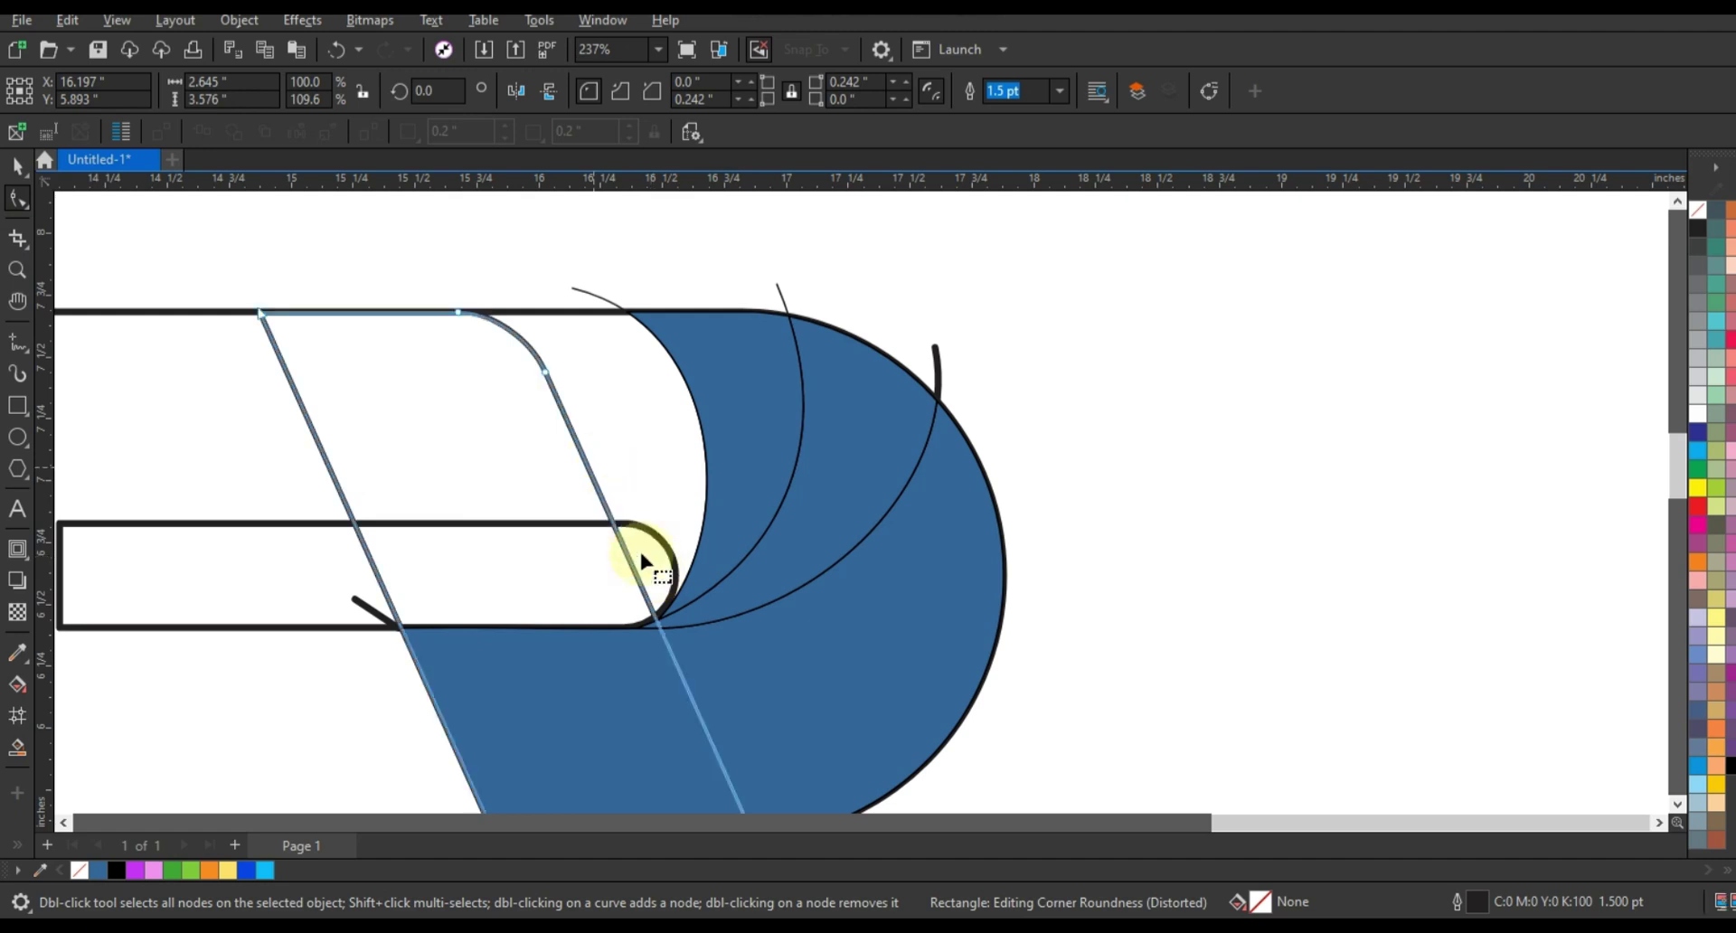
pyautogui.click(638, 565)
pyautogui.click(654, 615)
pyautogui.moveTo(656, 615); pyautogui.dragTo(661, 622)
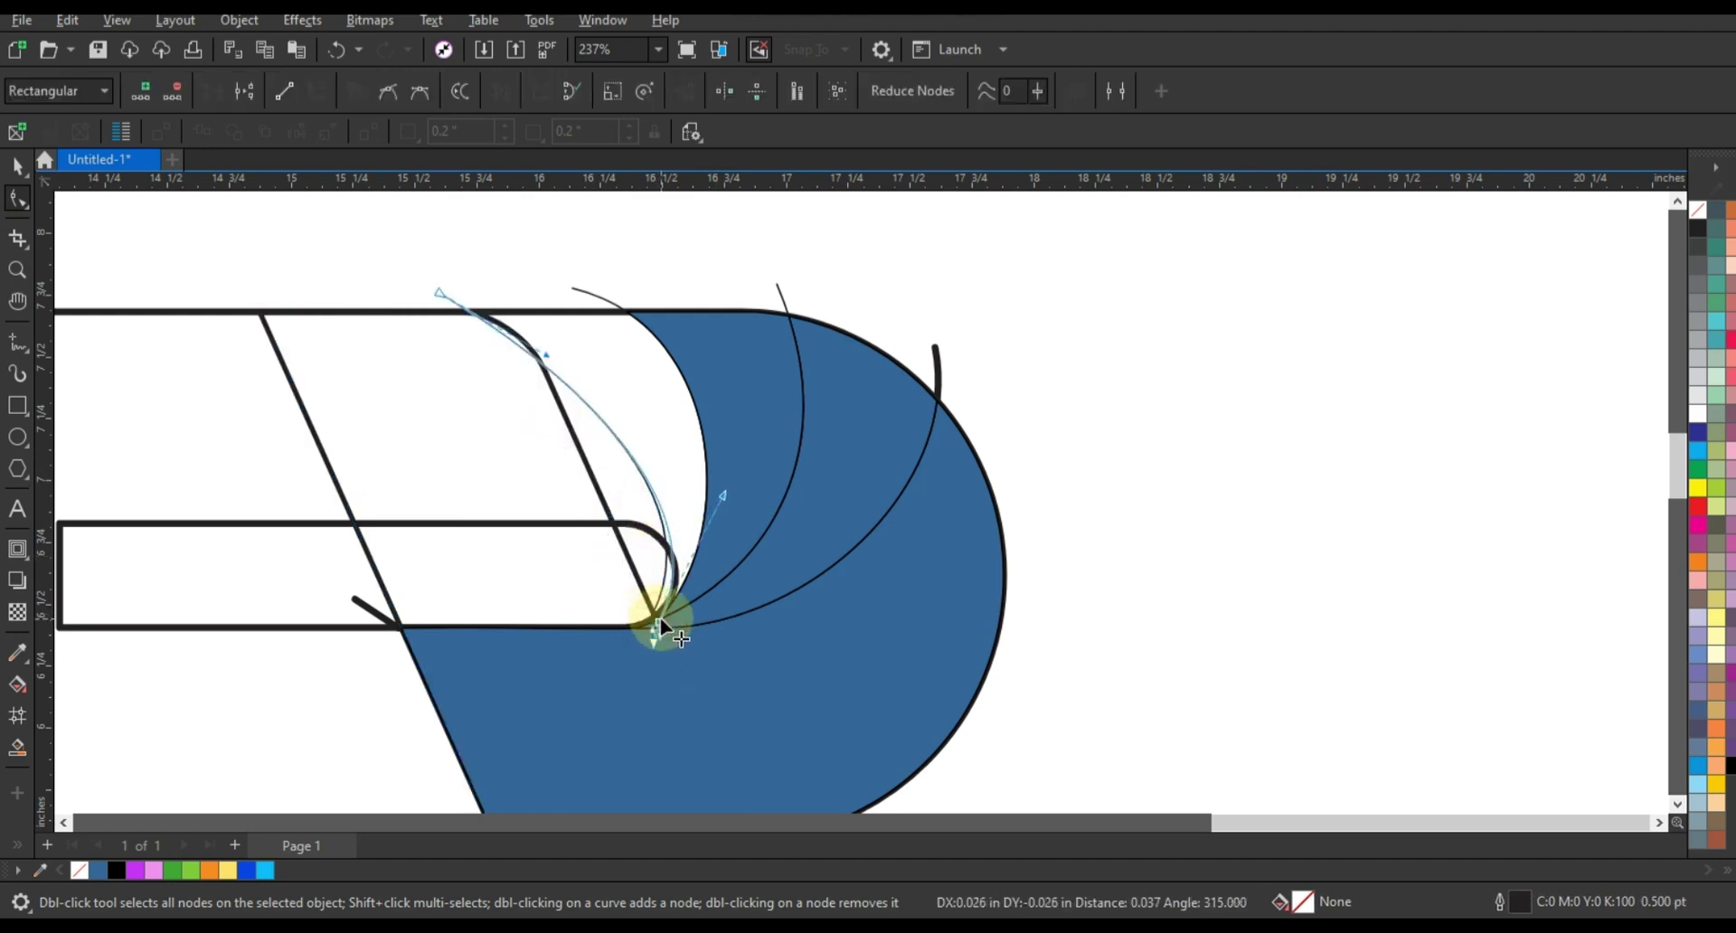
pyautogui.moveTo(725, 499); pyautogui.dragTo(729, 496)
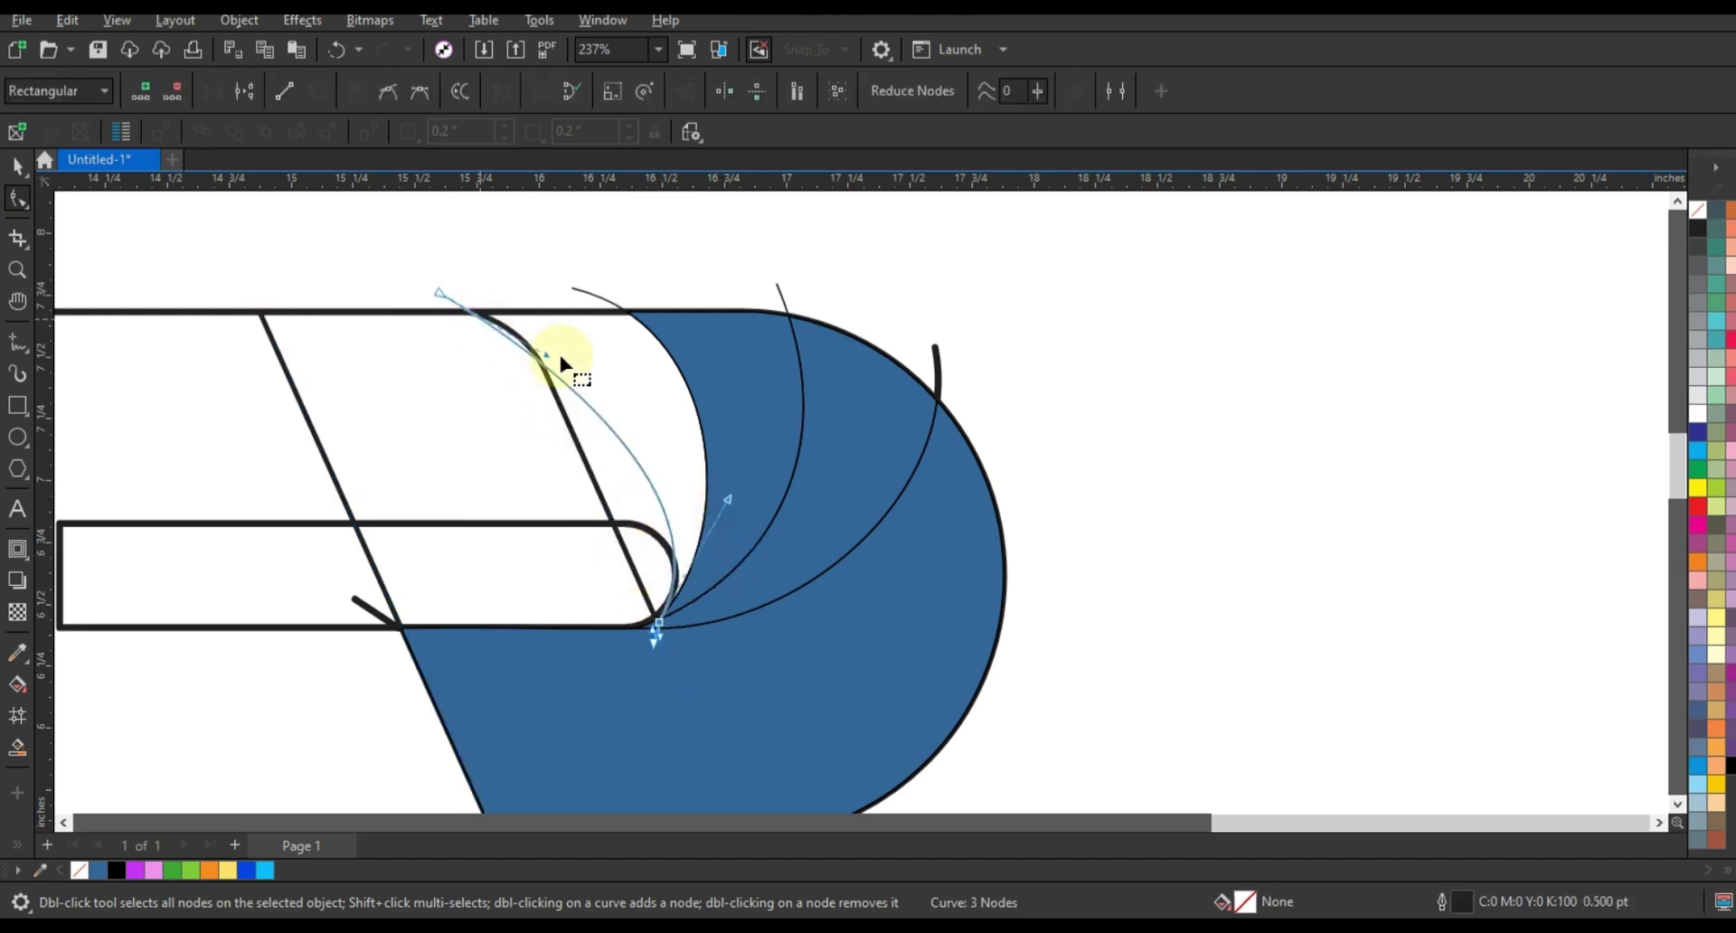
pyautogui.moveTo(548, 336); pyautogui.dragTo(435, 291)
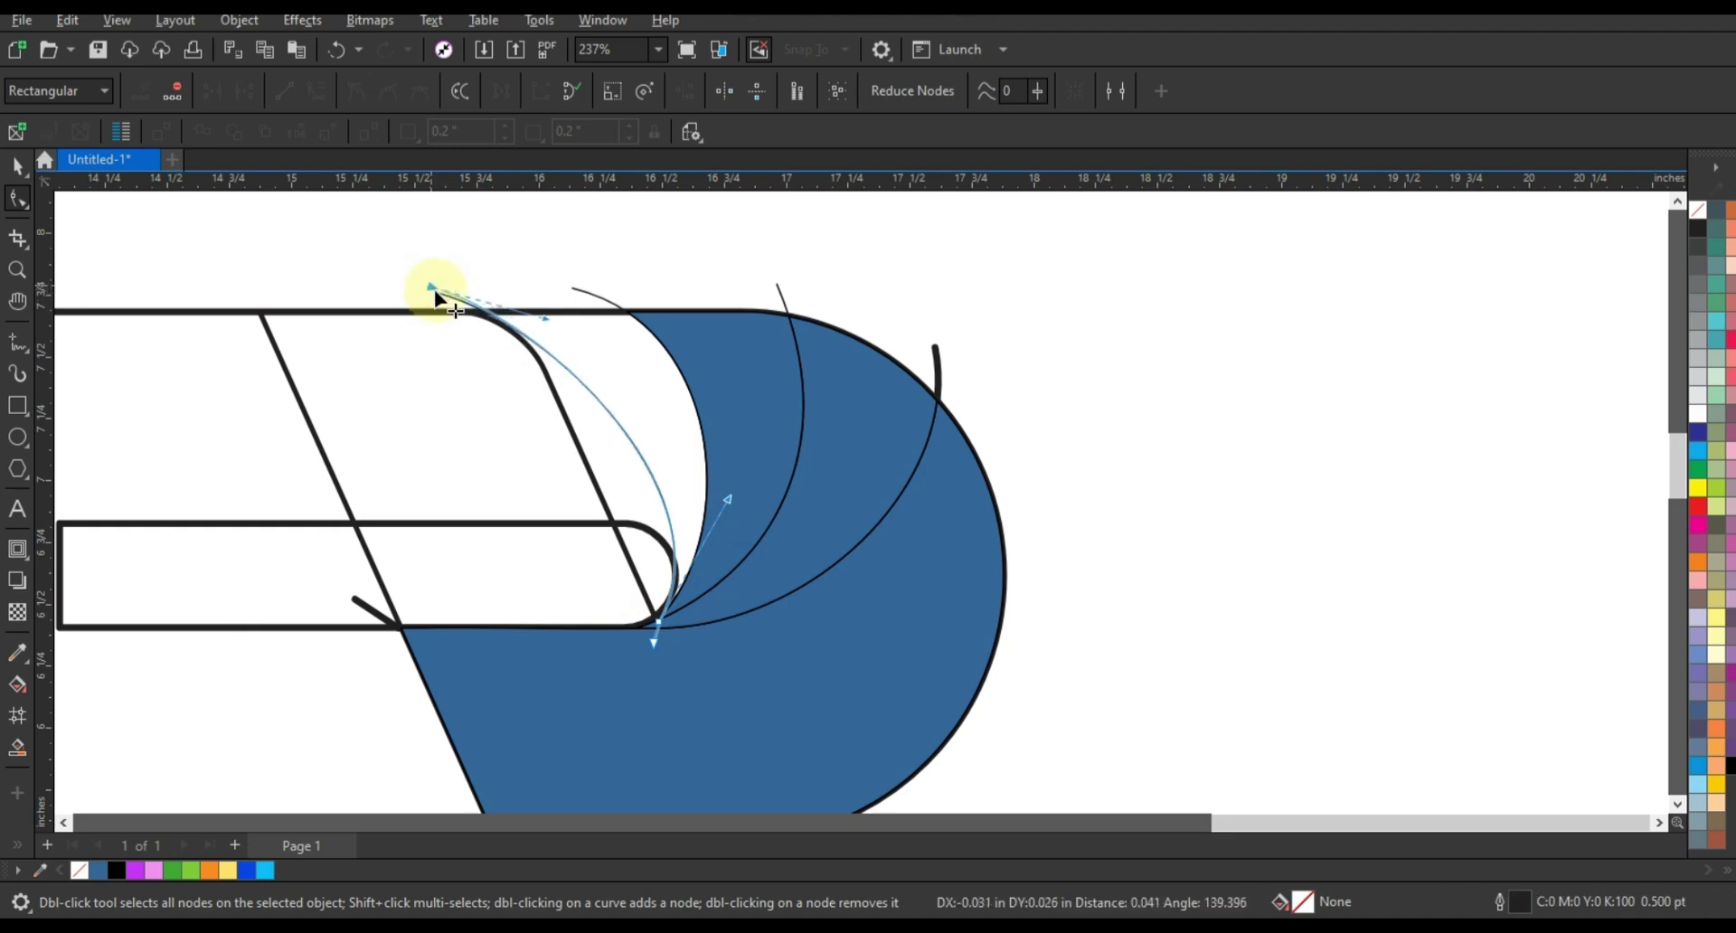
pyautogui.moveTo(555, 314); pyautogui.dragTo(554, 316)
pyautogui.click(547, 314)
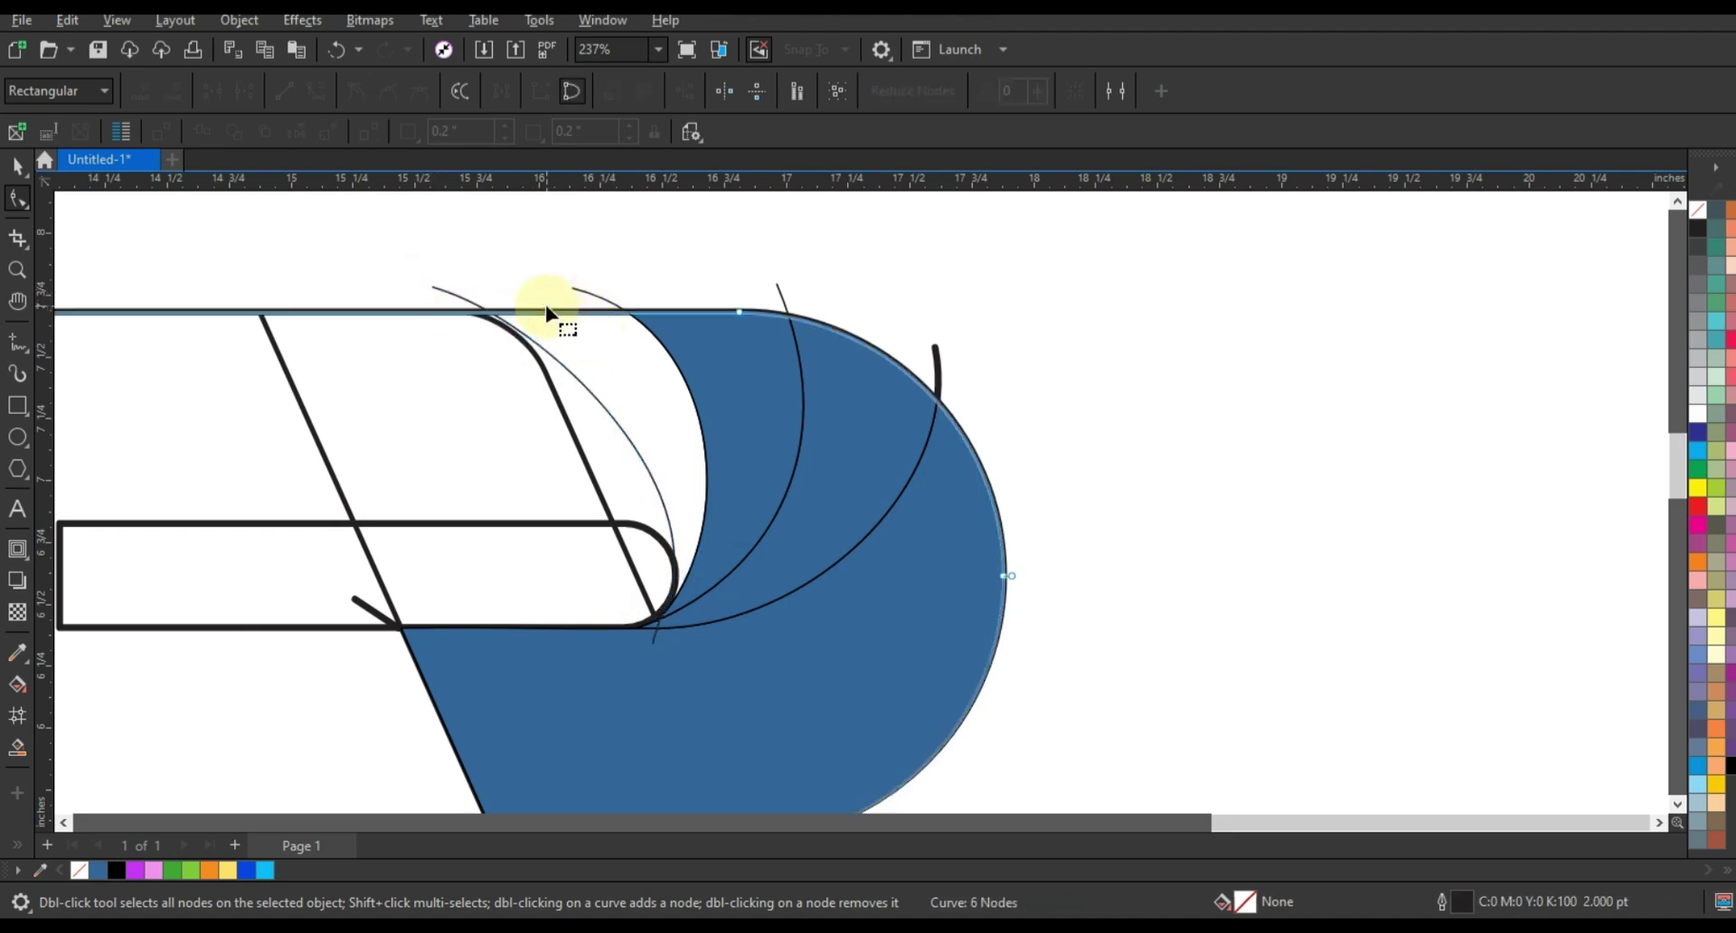
# - Smart-fill the band between the third and fourth curves, the gap beside the bar, and the upper bar section with blue #336699
pyautogui.click(20, 168)
pyautogui.click(200, 589)
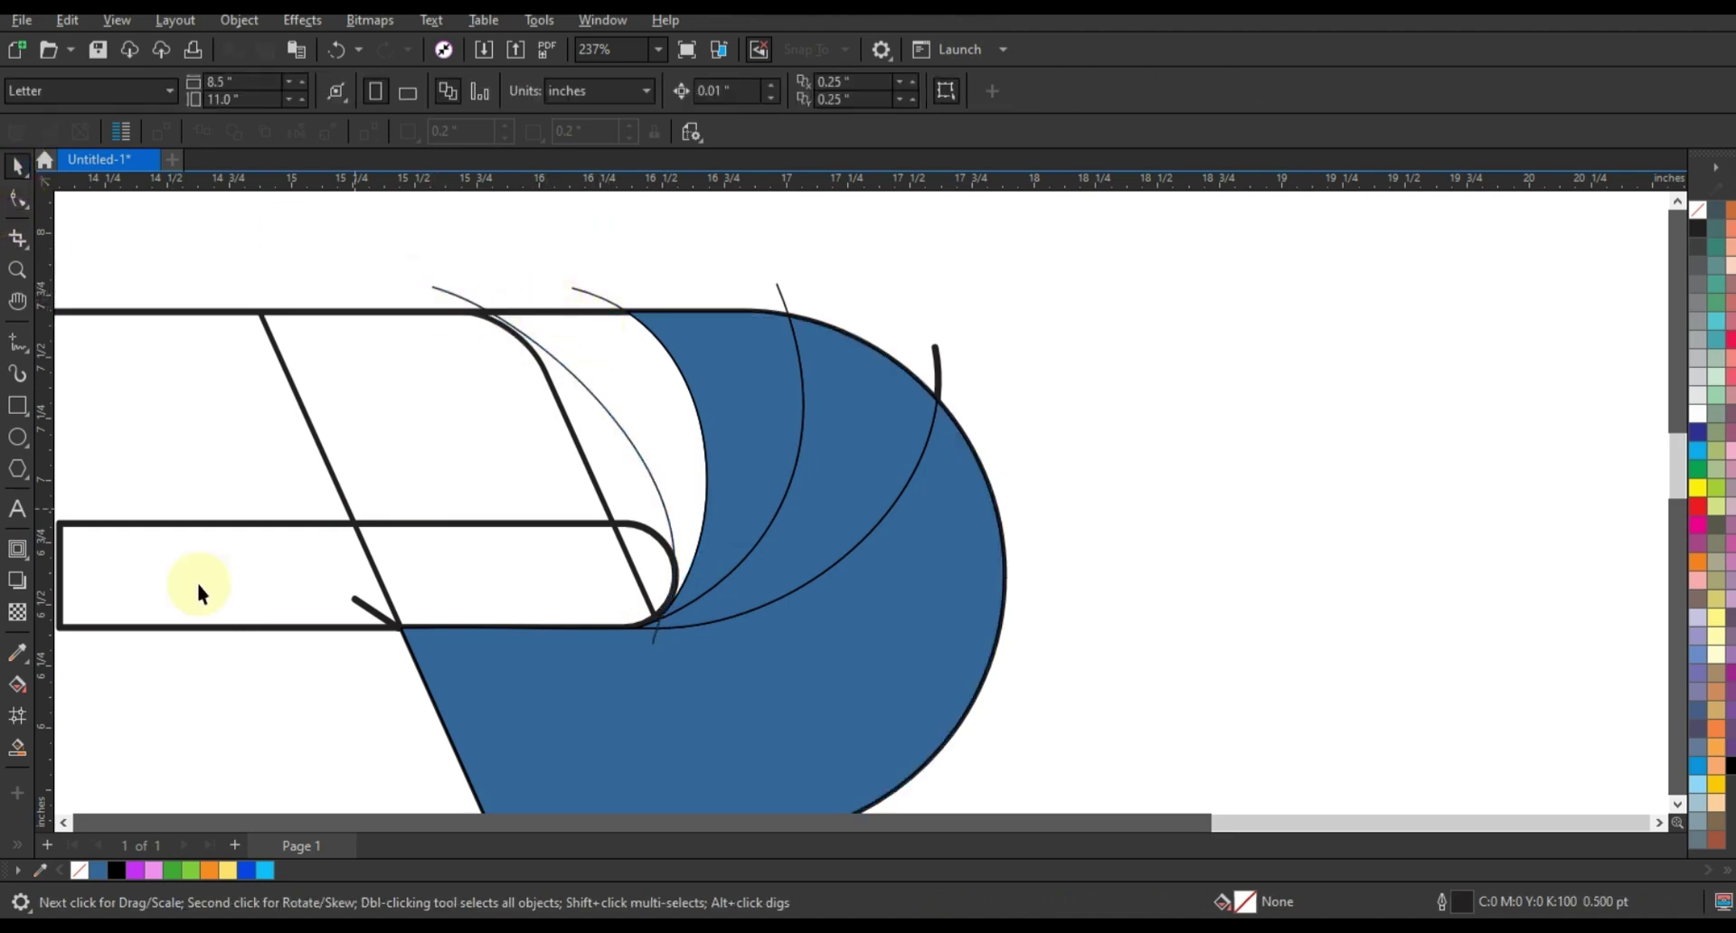
pyautogui.click(17, 747)
pyautogui.click(694, 513)
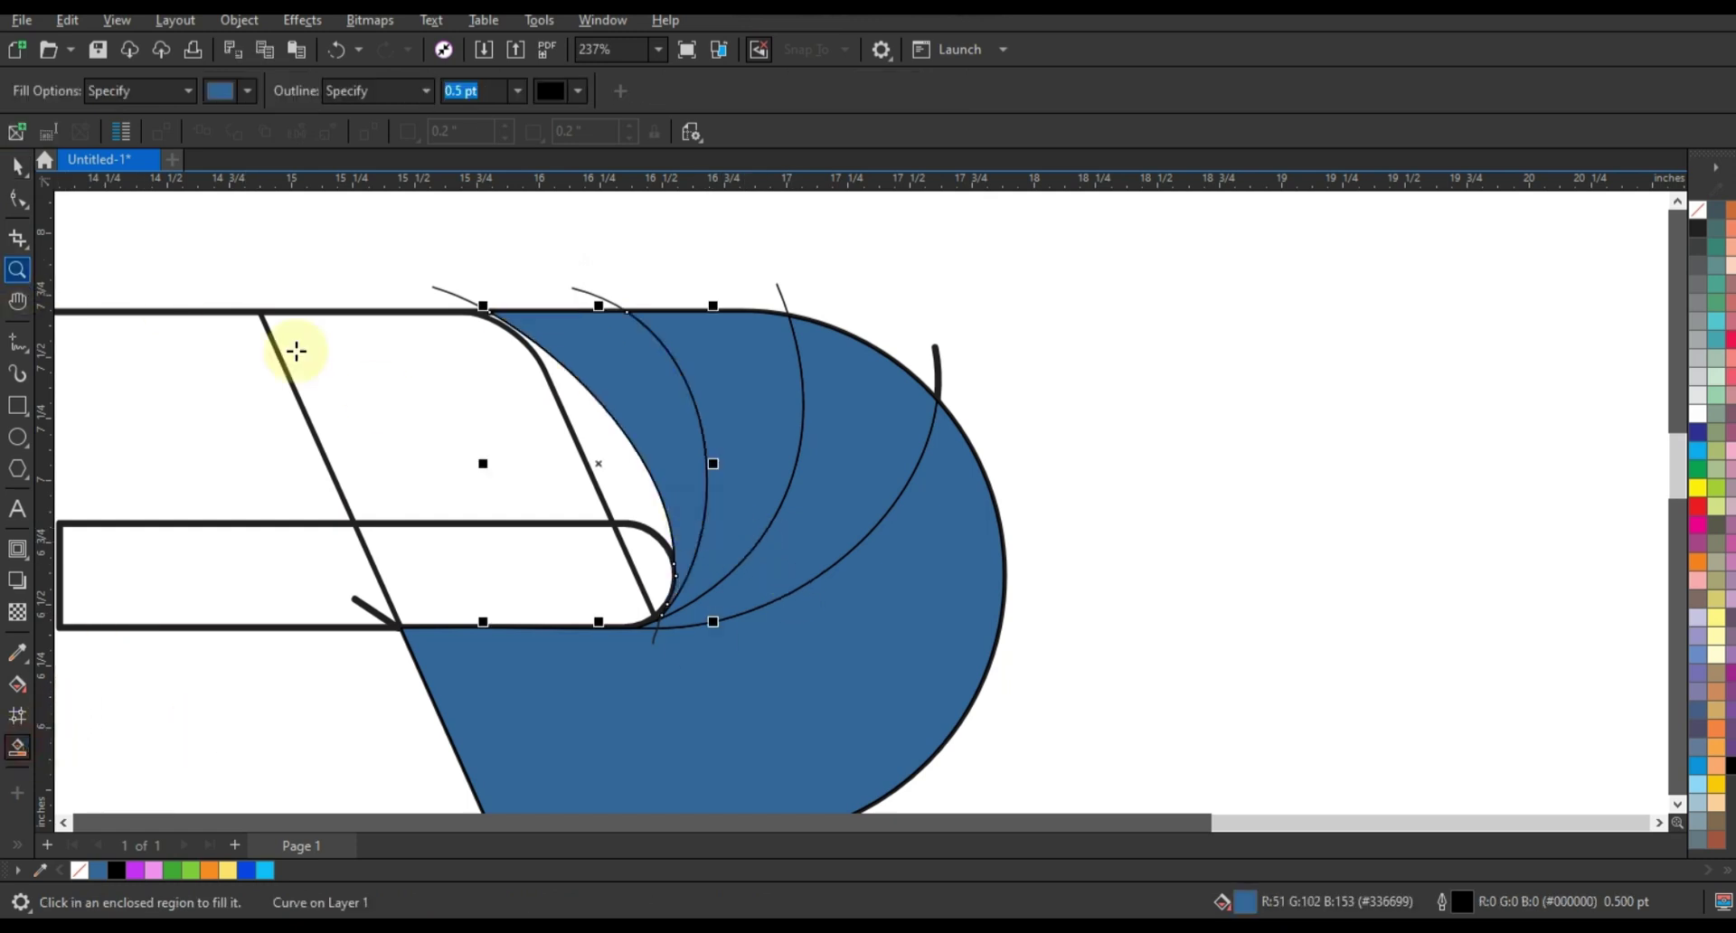
pyautogui.click(626, 491)
pyautogui.click(488, 480)
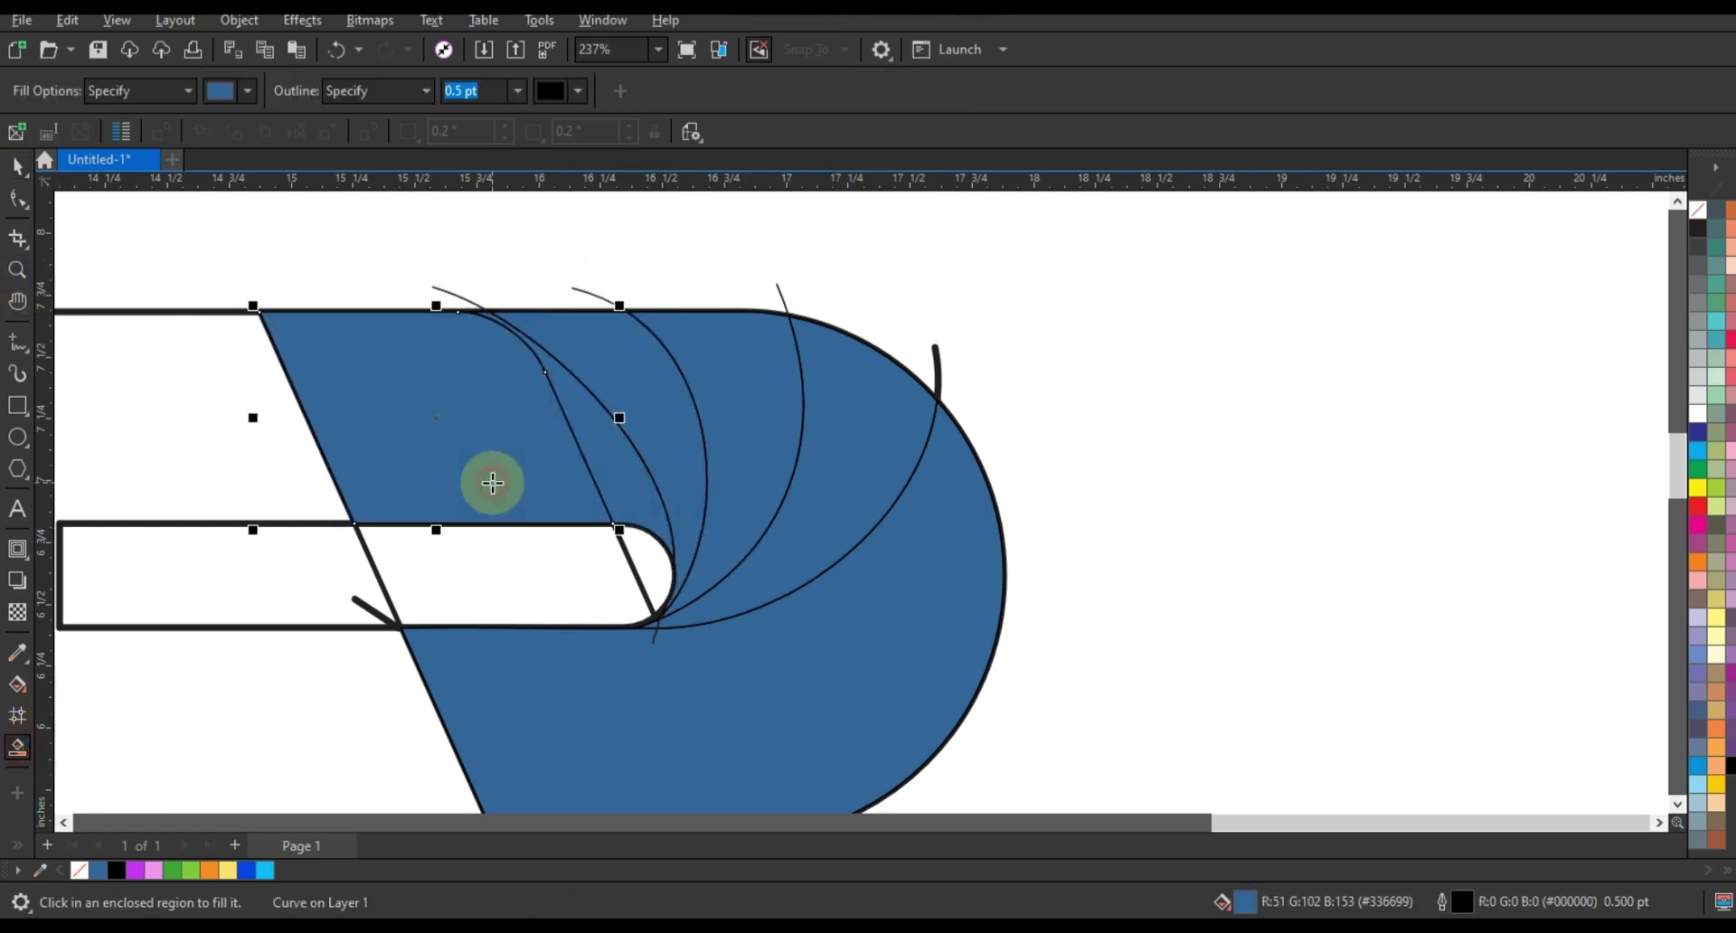
# - Weld the upper bar fill and the adjoining piece beside the slot's rounded end into one shape
pyautogui.scroll(-2, 932, 475)
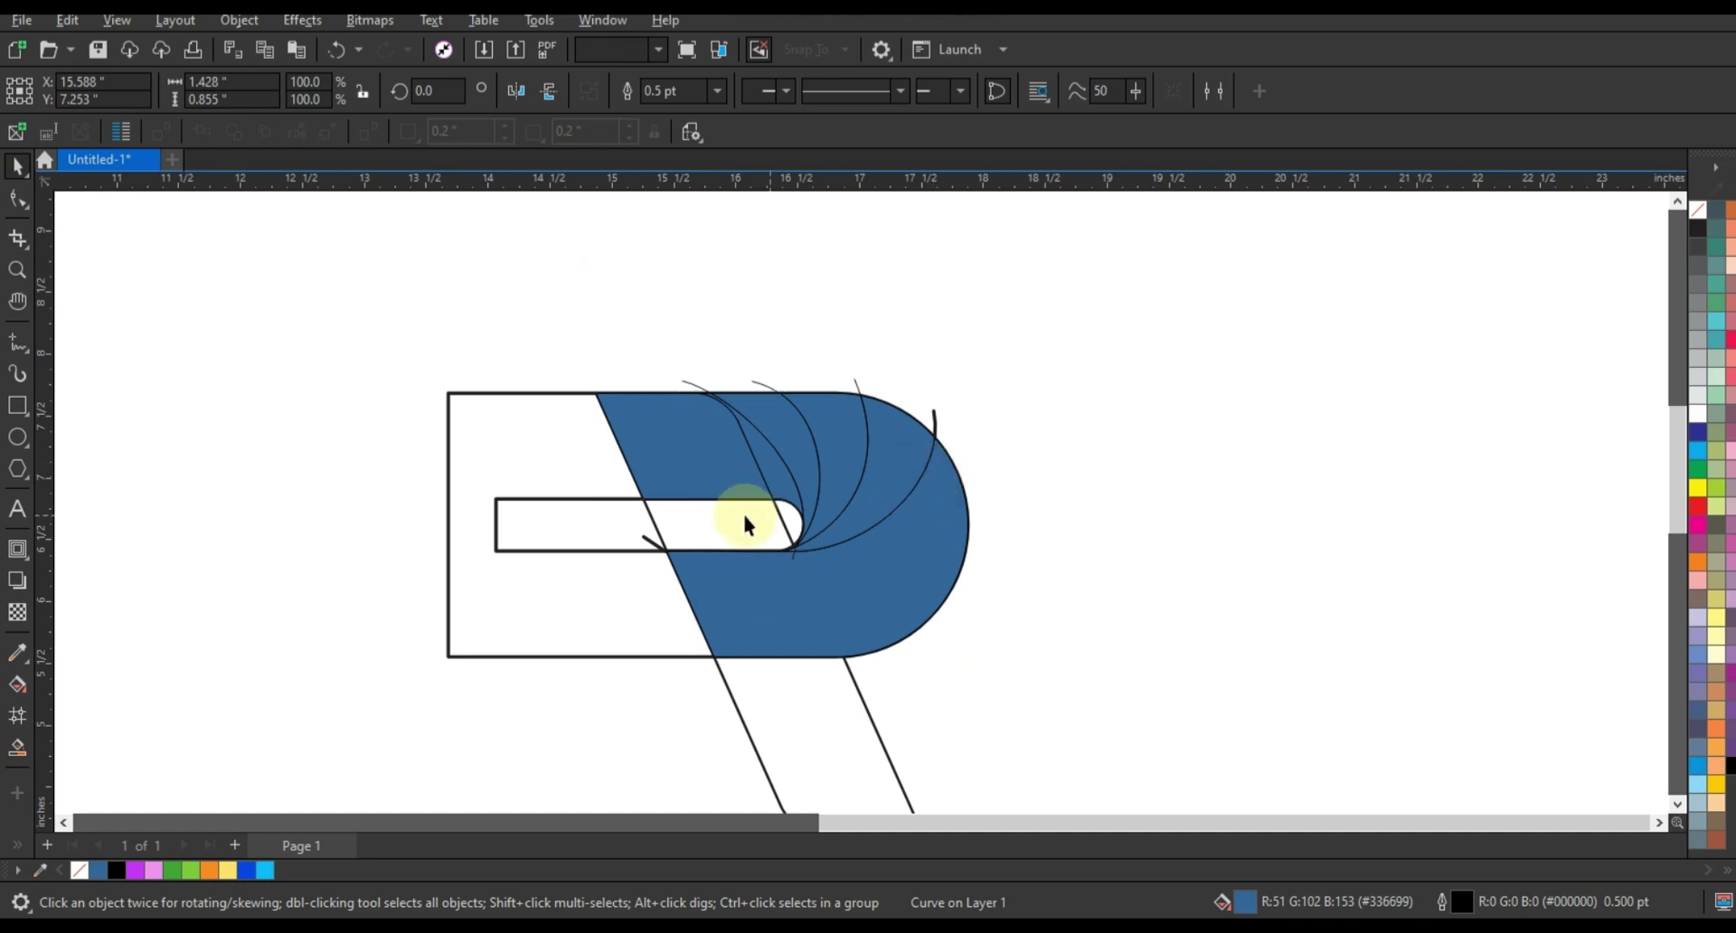
pyautogui.press('space')
pyautogui.click(772, 493)
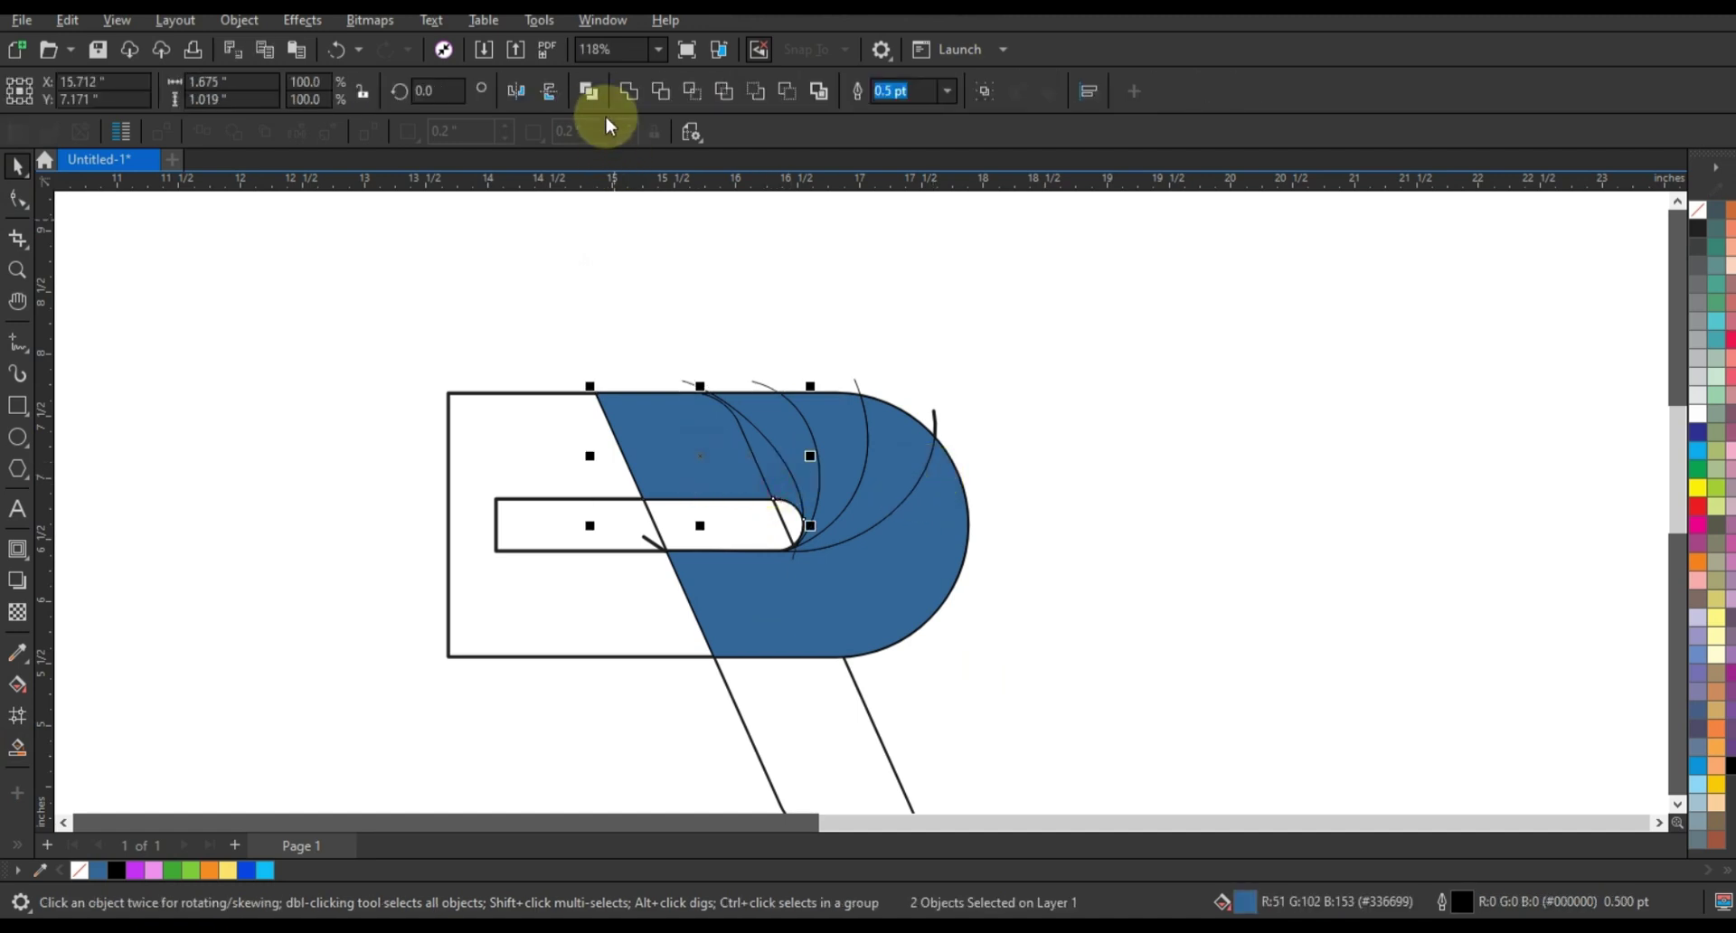
pyautogui.click(628, 94)
# - Smart-fill the slanted leg below the bowl with blue #336699 and a 0.5 pt black outline
pyautogui.click(702, 530)
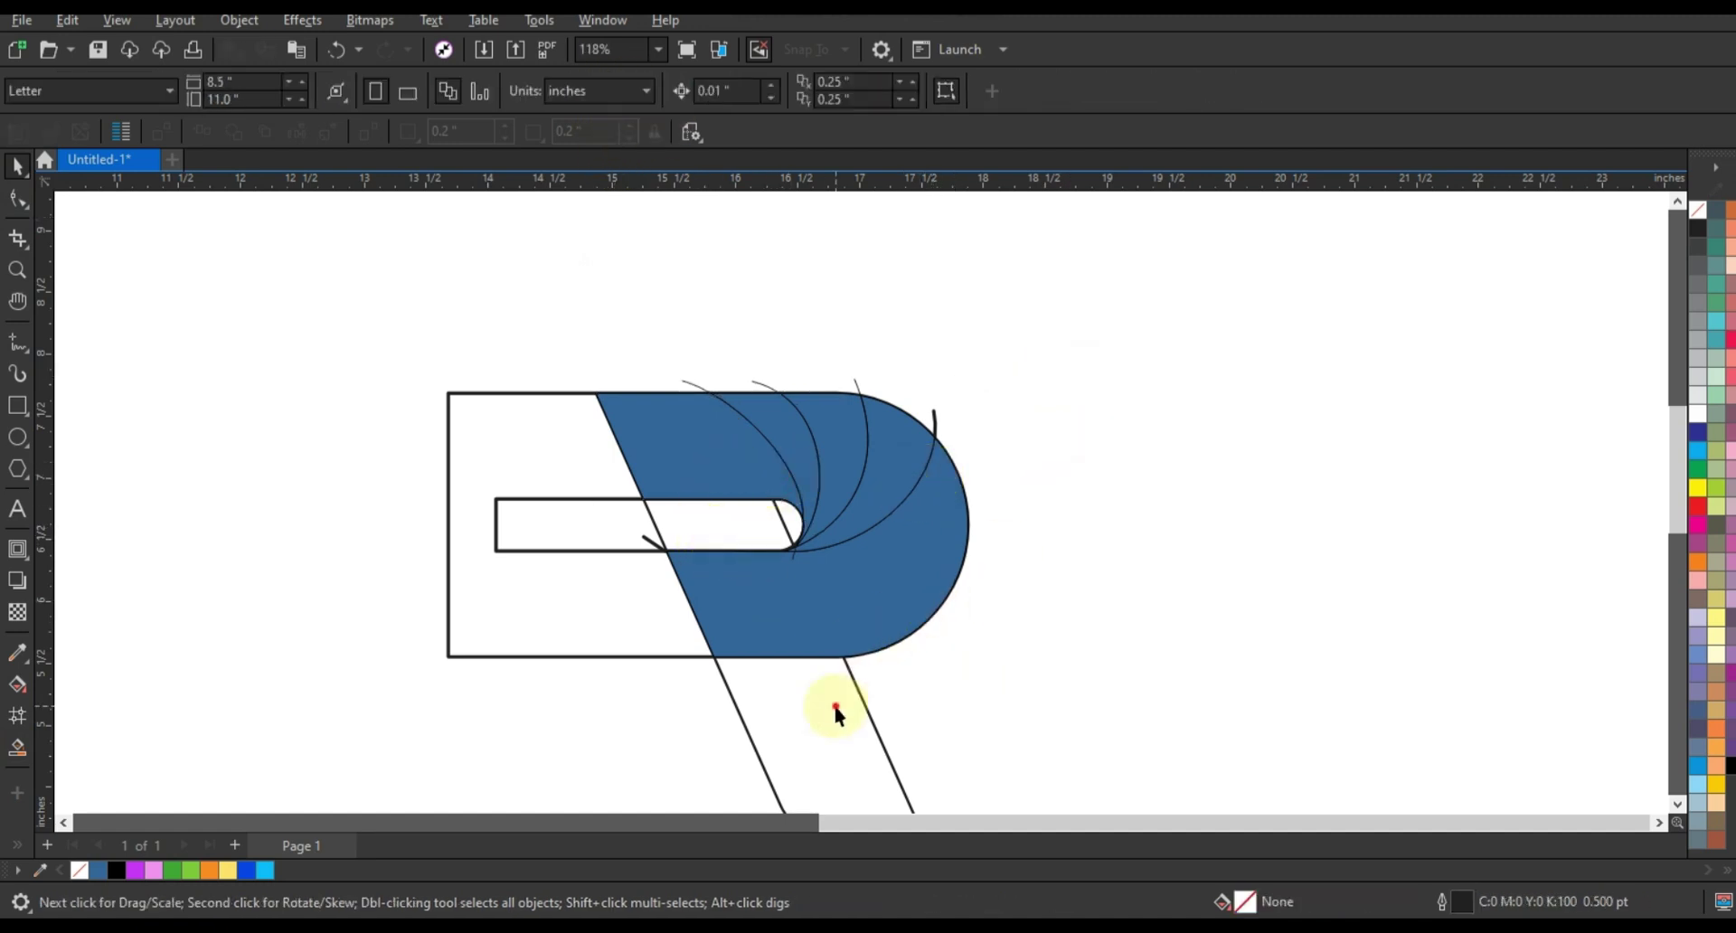
pyautogui.hotkey('ctrl', 'a')
pyautogui.hotkey('shift', 'F2')
pyautogui.press('Escape')
pyautogui.scroll(-2, 850, 574)
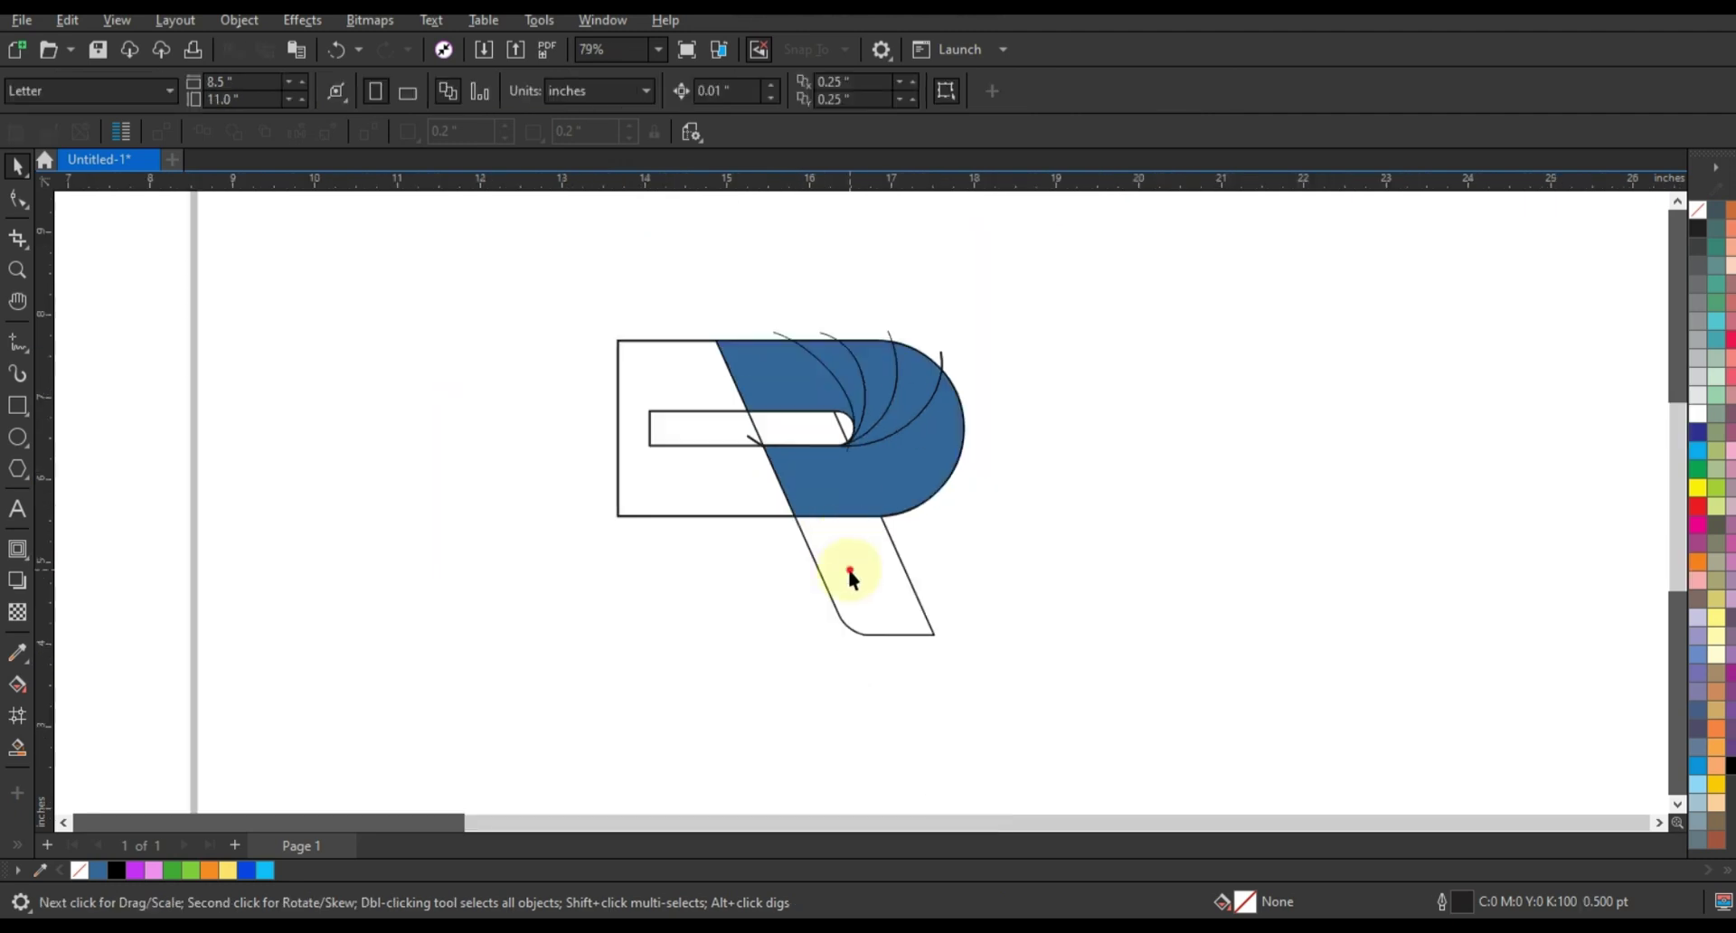
pyautogui.click(851, 574)
pyautogui.click(18, 747)
pyautogui.click(866, 595)
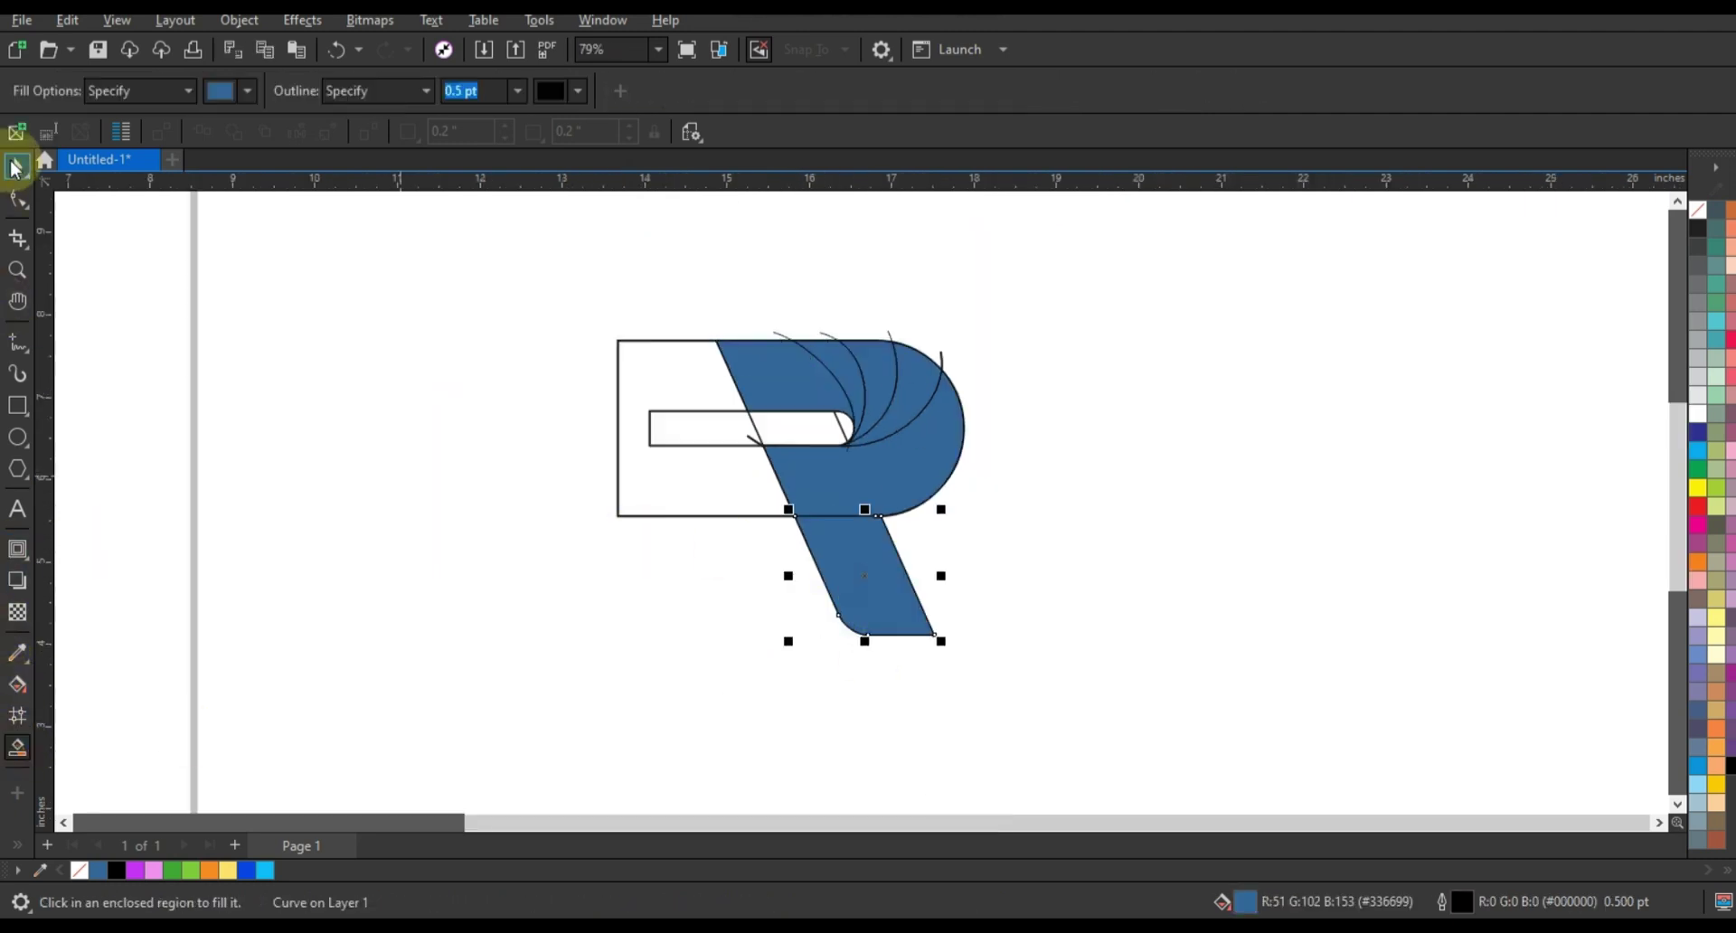
# - Delete the outer rounded outline, the slot and bar outlines, and the leftover first guide curve
pyautogui.press('space')
pyautogui.click(702, 464)
pyautogui.press('Delete')
pyautogui.click(679, 445)
pyautogui.press('Delete')
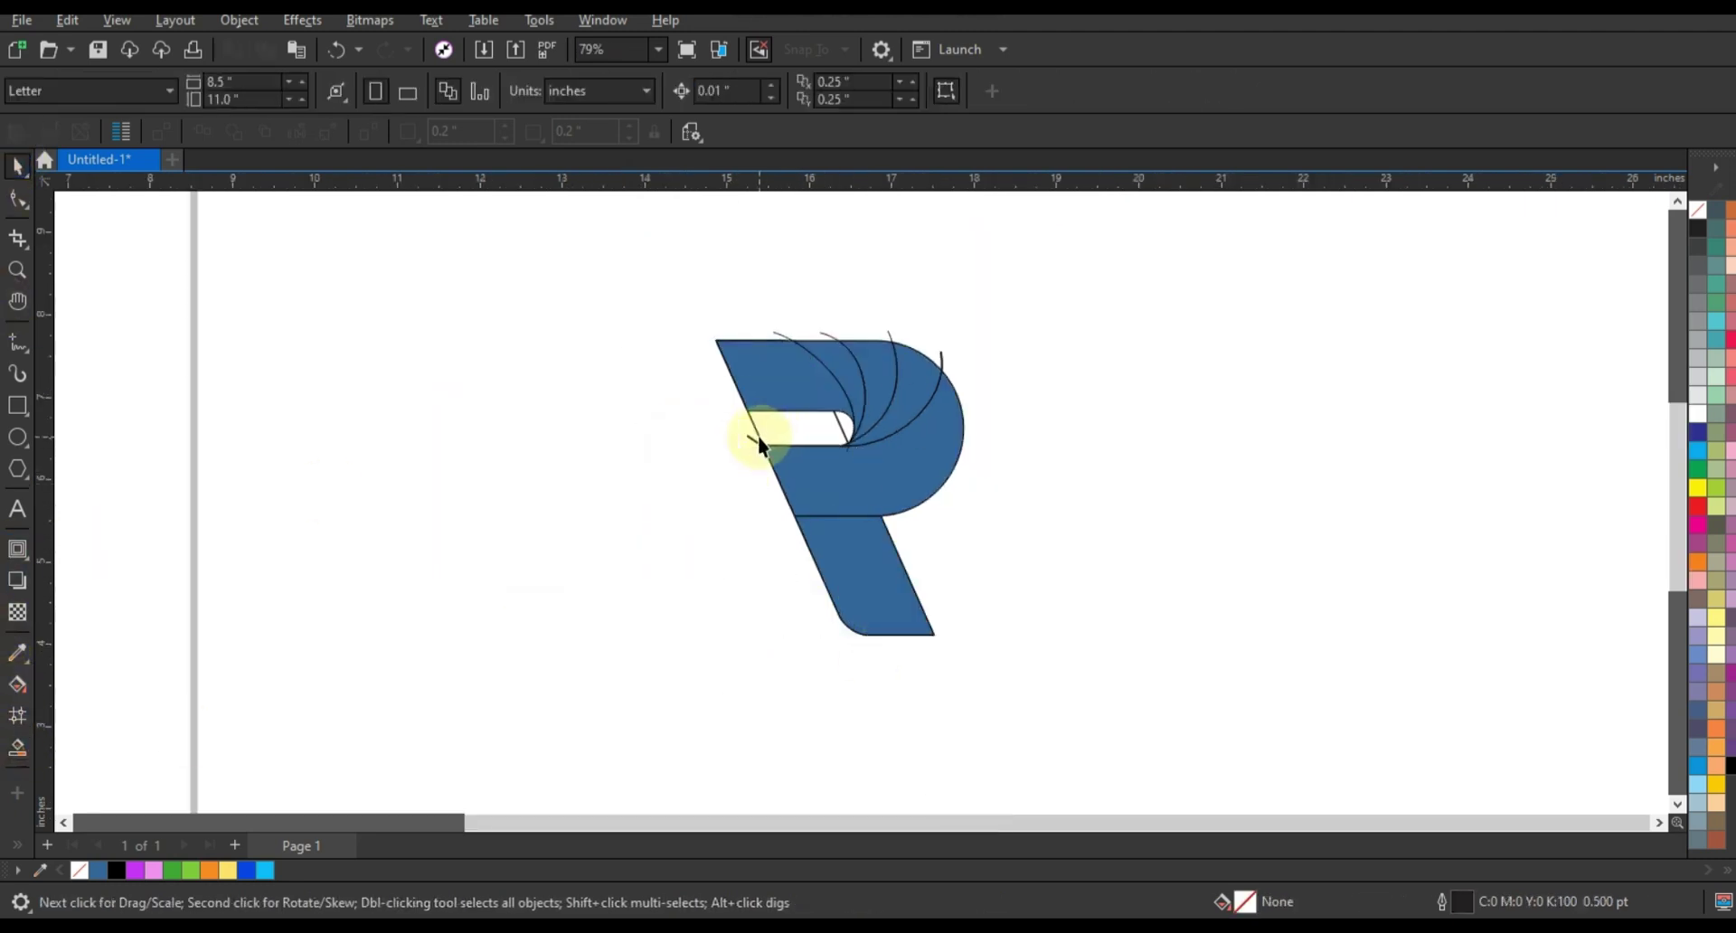
pyautogui.click(755, 440)
pyautogui.press('Delete')
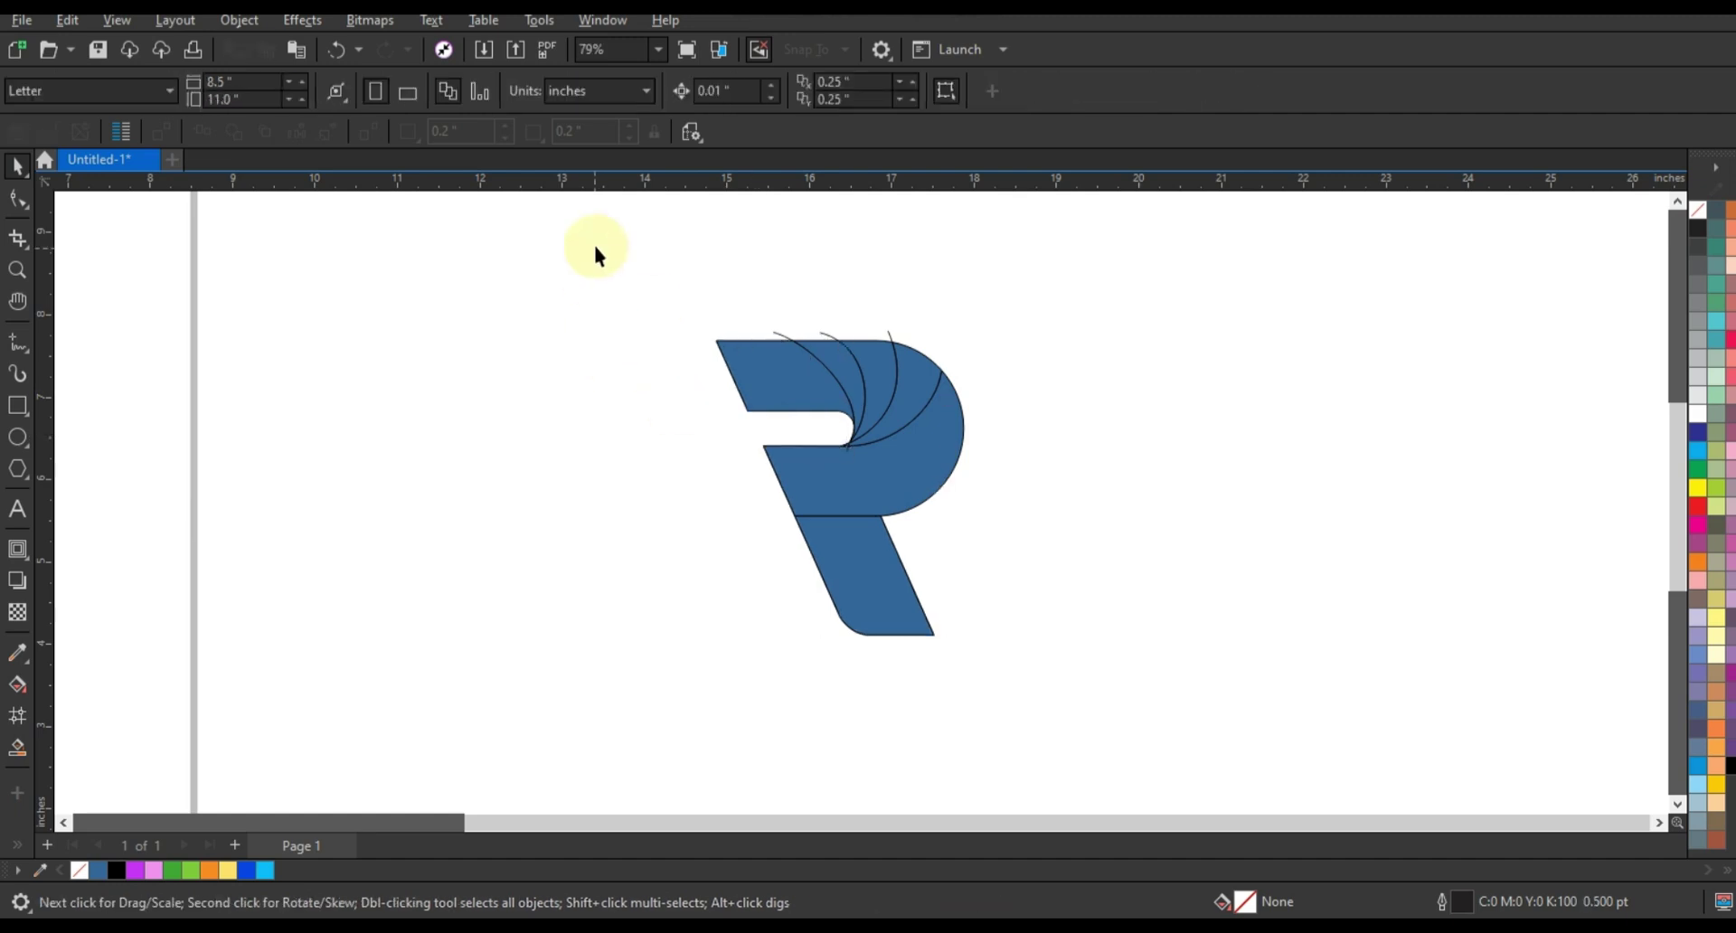
# - Delete the three remaining thin guide curves that extend above the top edge of the letter
pyautogui.moveTo(1071, 674); pyautogui.dragTo(1072, 671)
pyautogui.hotkey('shift', 'F2')
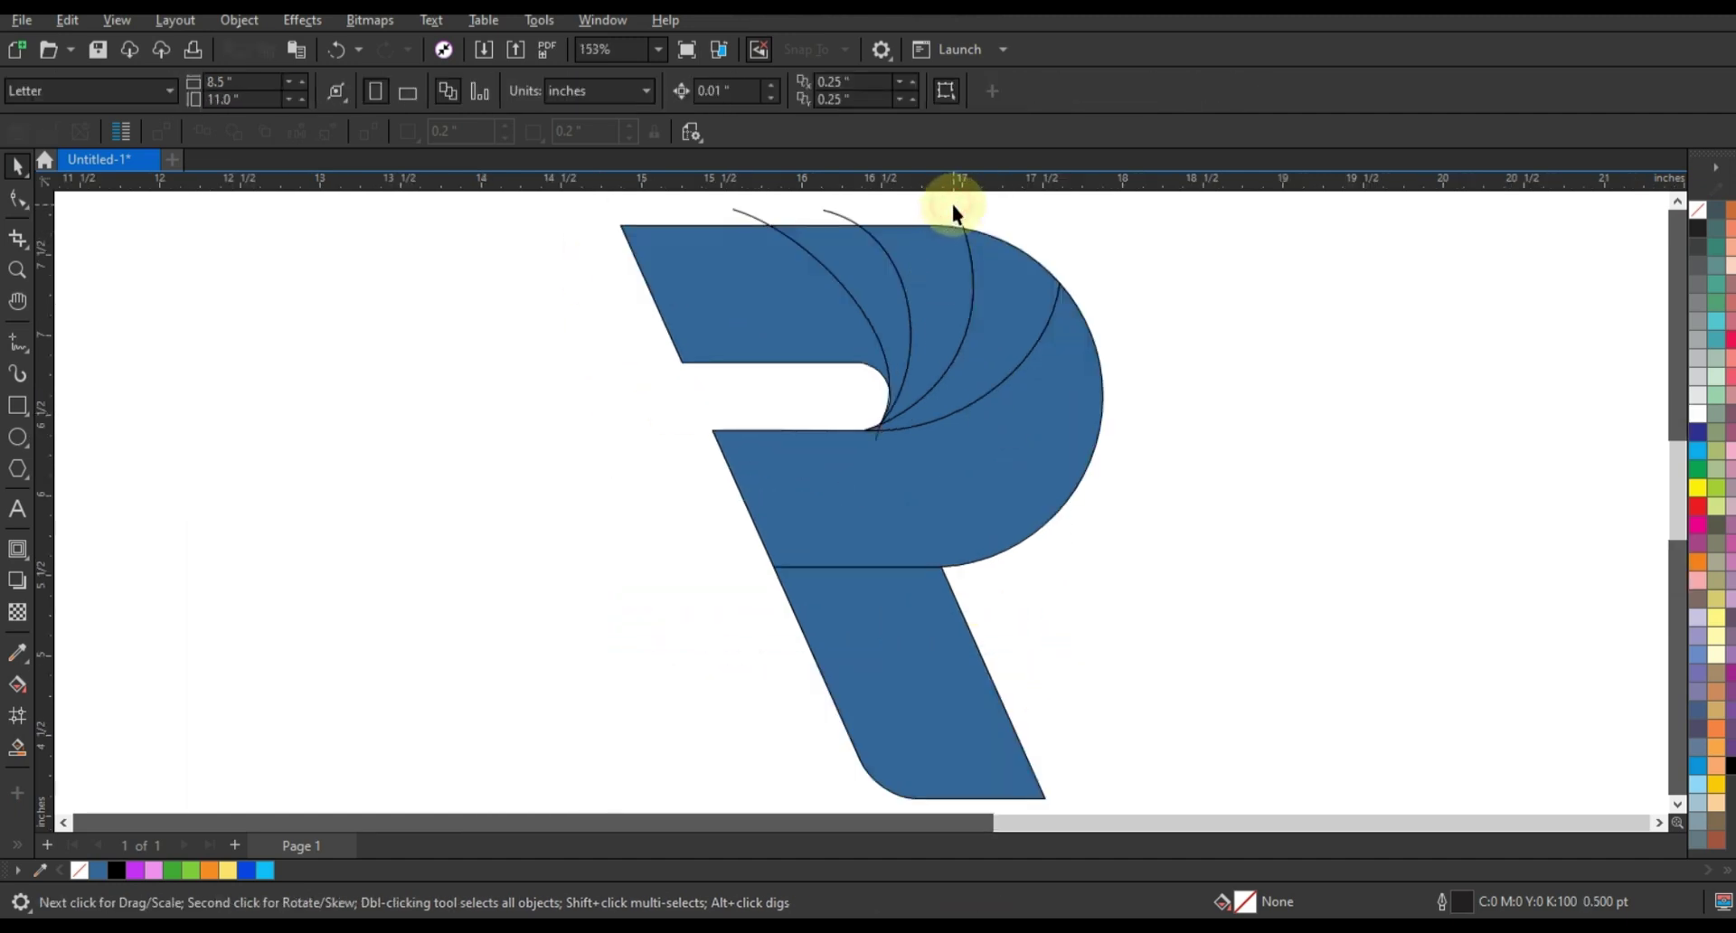
pyautogui.press('Delete')
pyautogui.click(825, 213)
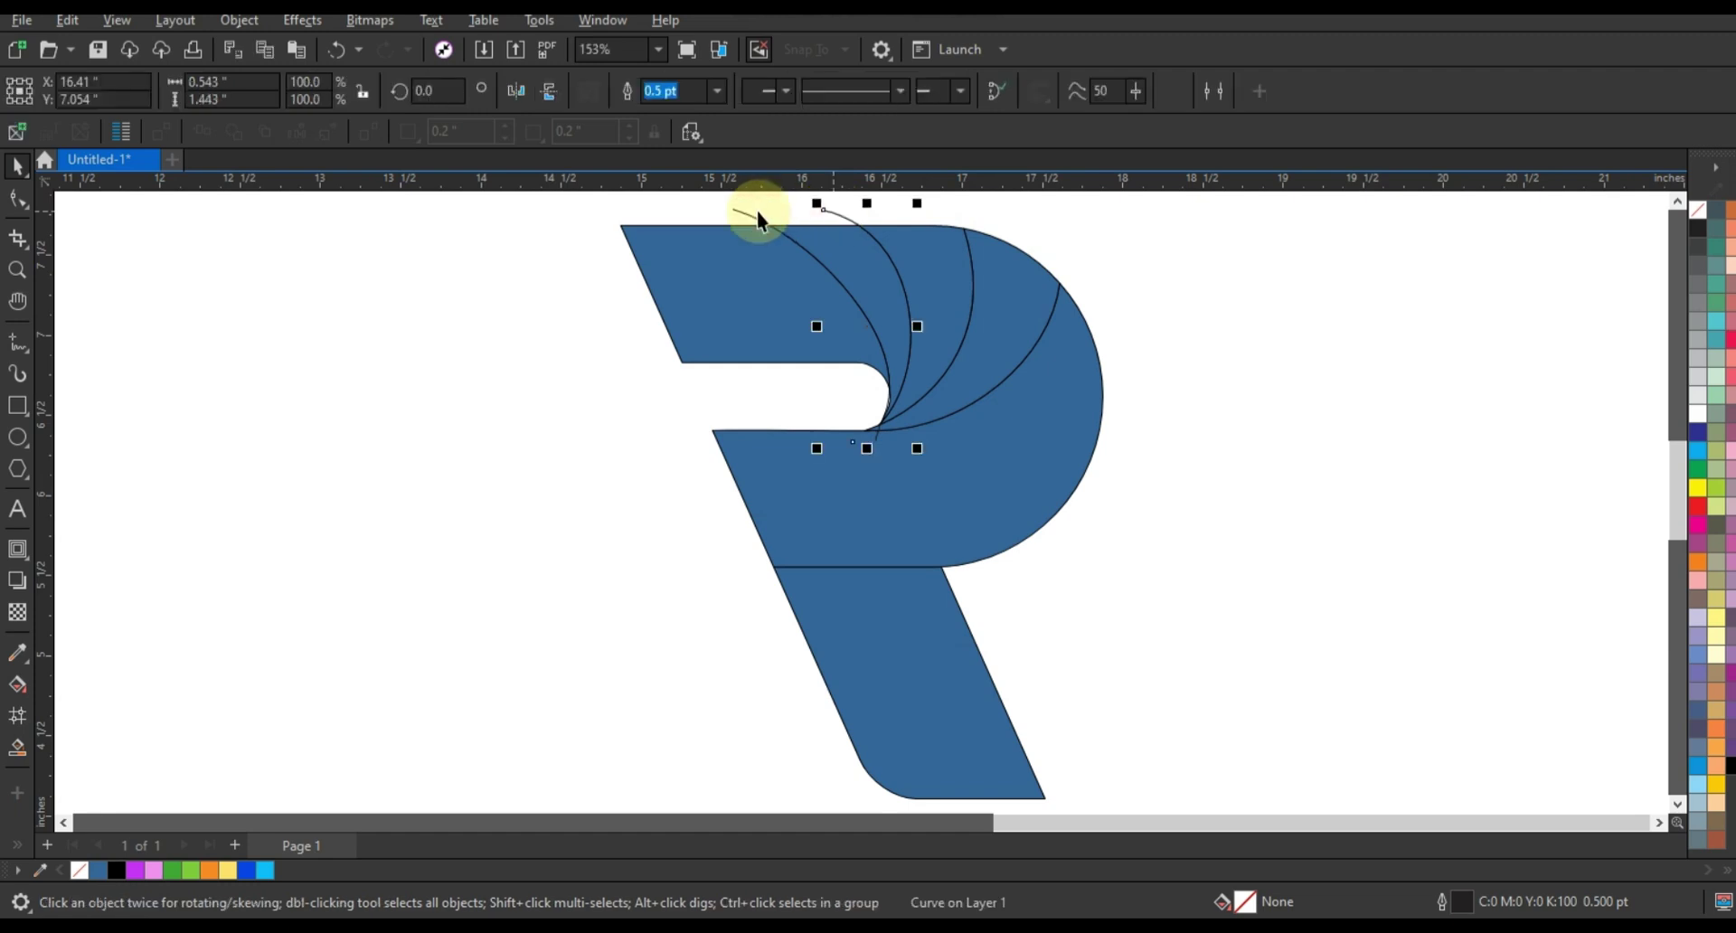
pyautogui.press('Delete')
pyautogui.click(746, 214)
pyautogui.press('Delete')
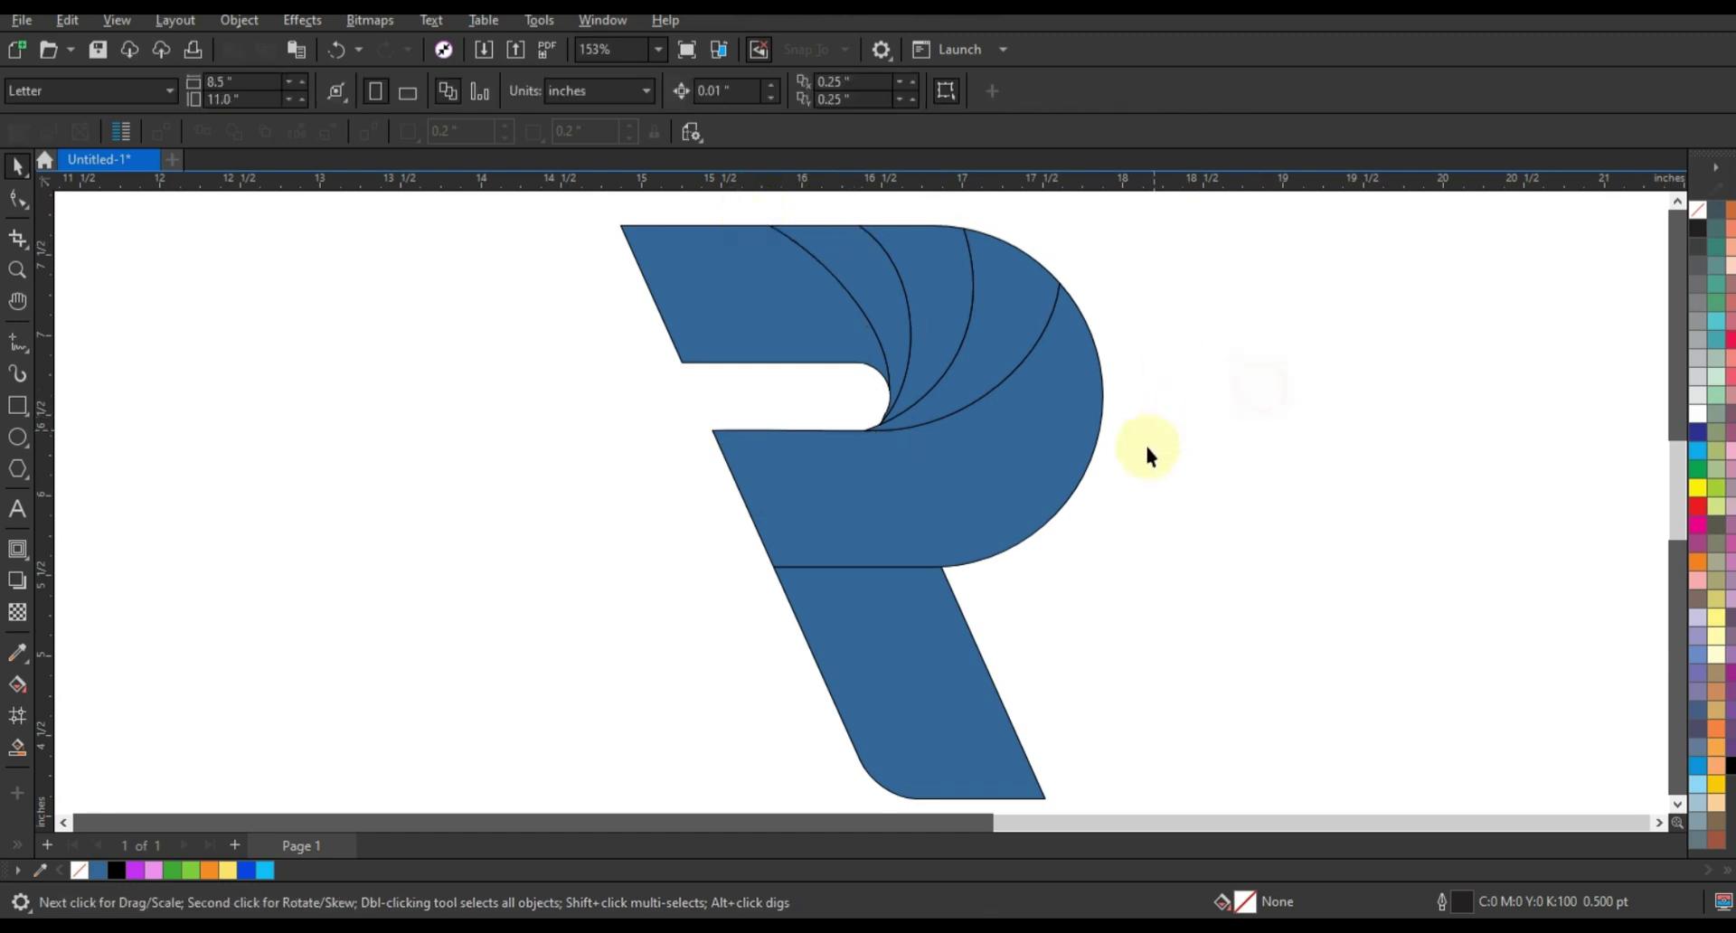
# - Apply a purple-to-pink fountain fill to the lower bowl, running from its round outer side to its slanted end
pyautogui.click(957, 483)
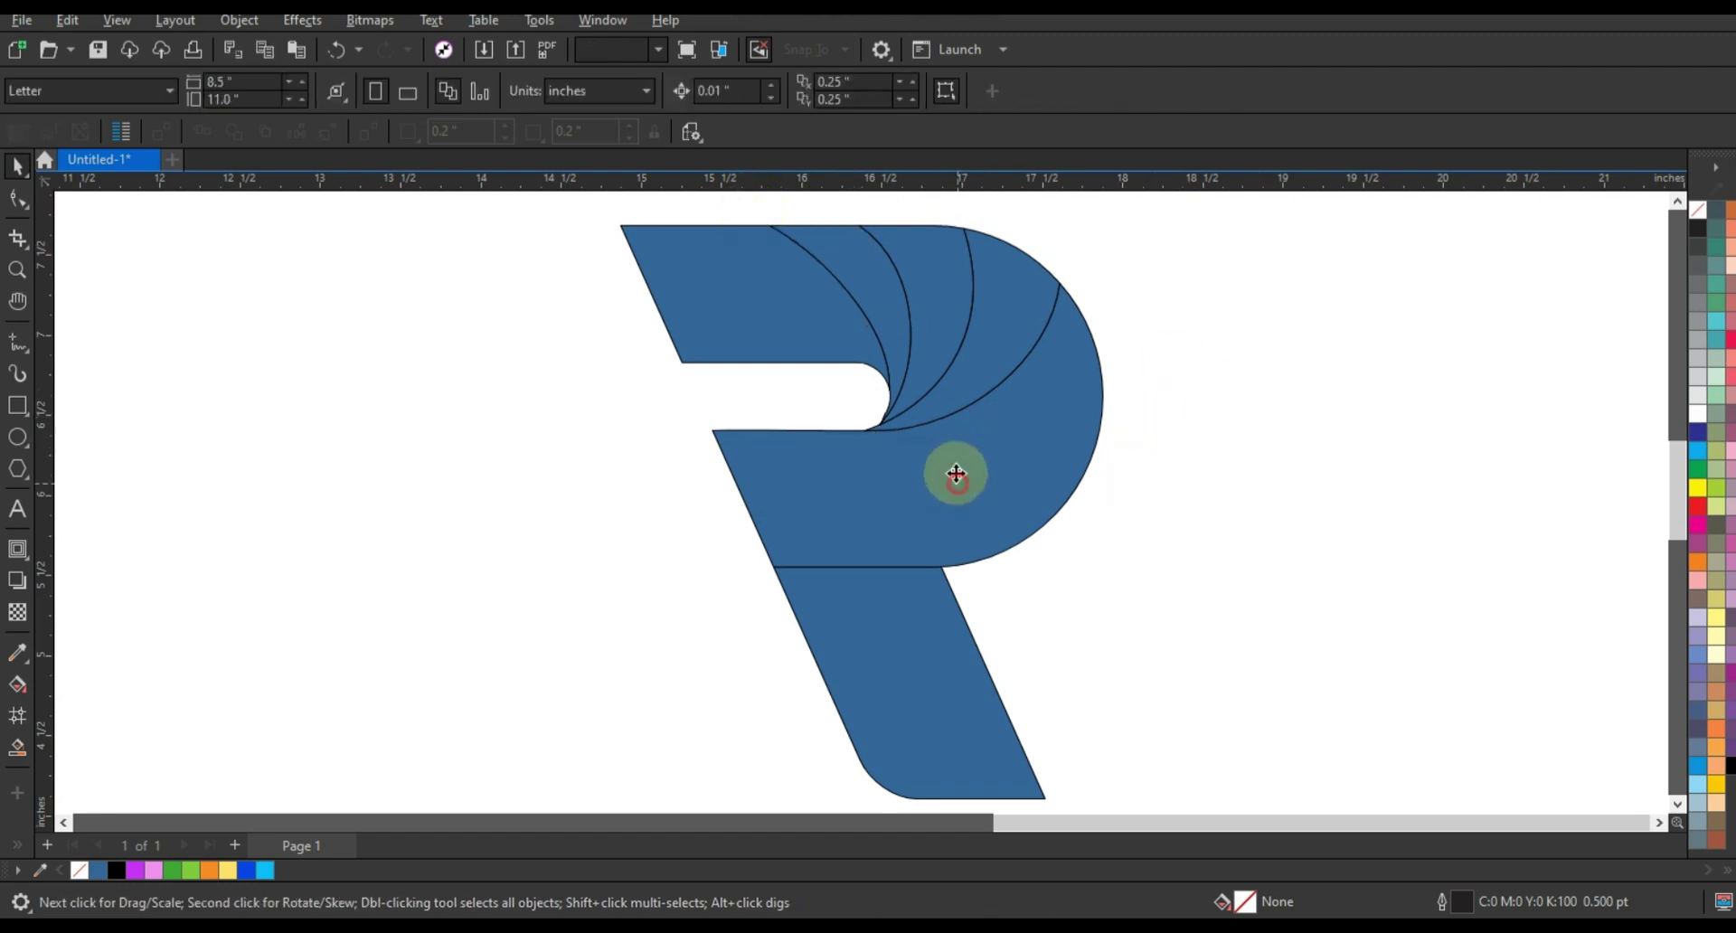
pyautogui.moveTo(135, 870); pyautogui.dragTo(1062, 431)
pyautogui.press('g')
pyautogui.moveTo(1061, 431); pyautogui.dragTo(833, 492)
pyautogui.moveTo(156, 870); pyautogui.dragTo(834, 492)
pyautogui.moveTo(1062, 431); pyautogui.dragTo(1028, 448)
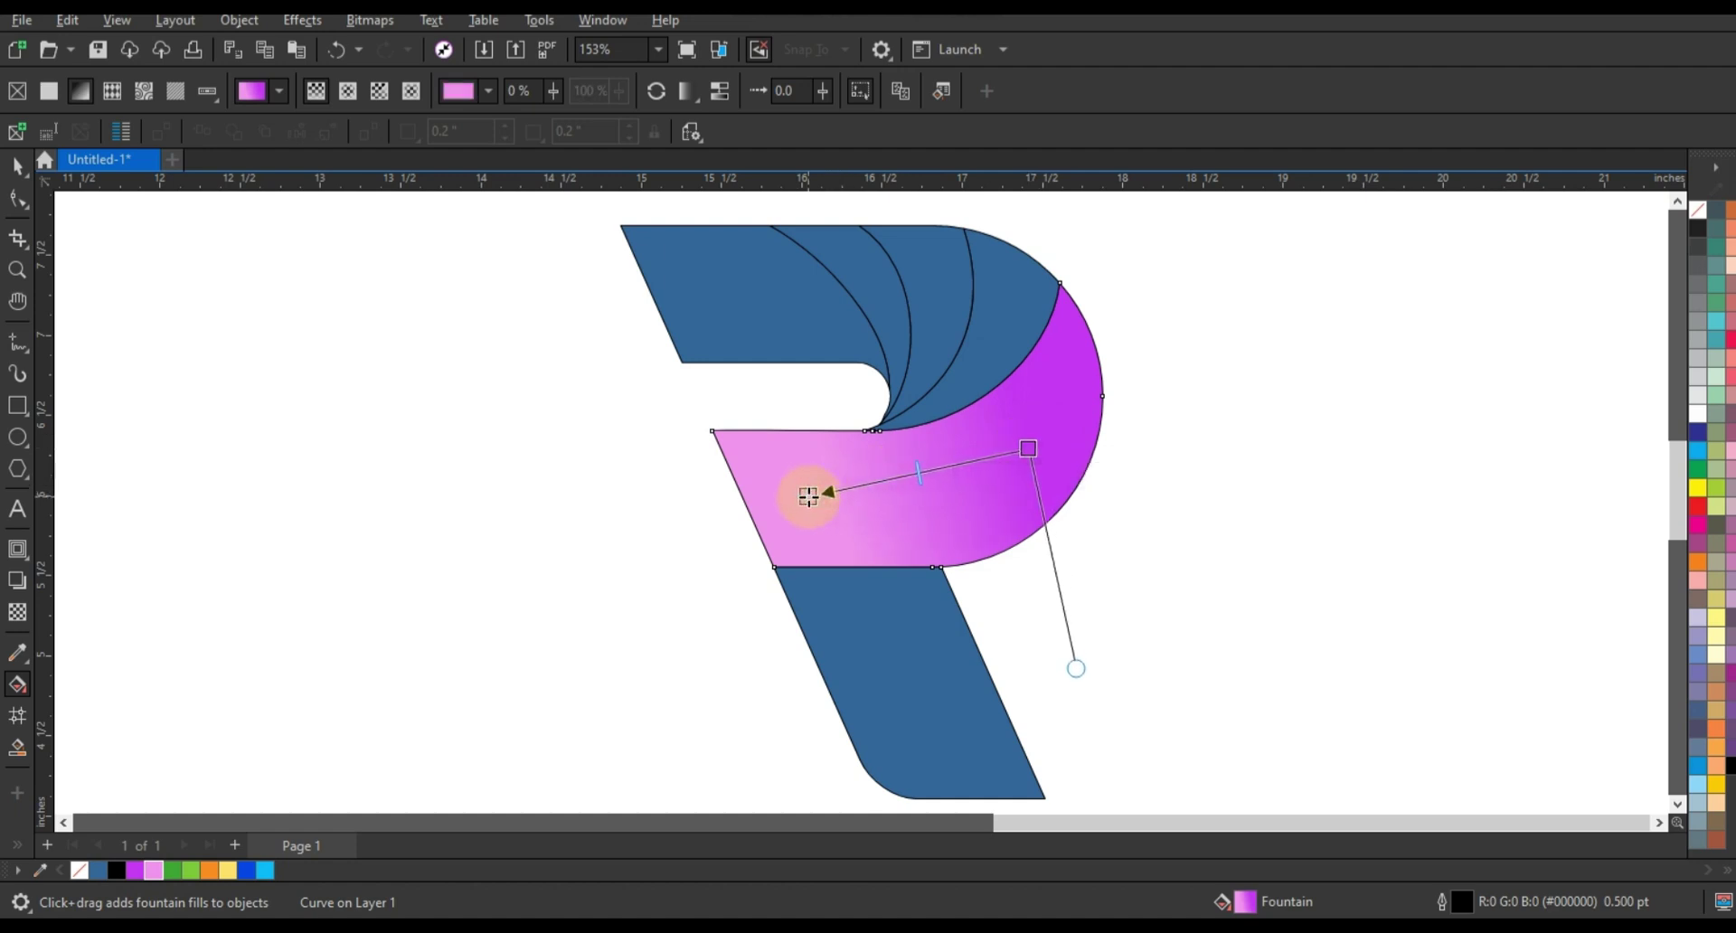
# - Apply a green-to-light-green fountain fill to the band above the purple bowl, from its narrow tip toward the outer edge
pyautogui.click(18, 167)
pyautogui.click(1004, 359)
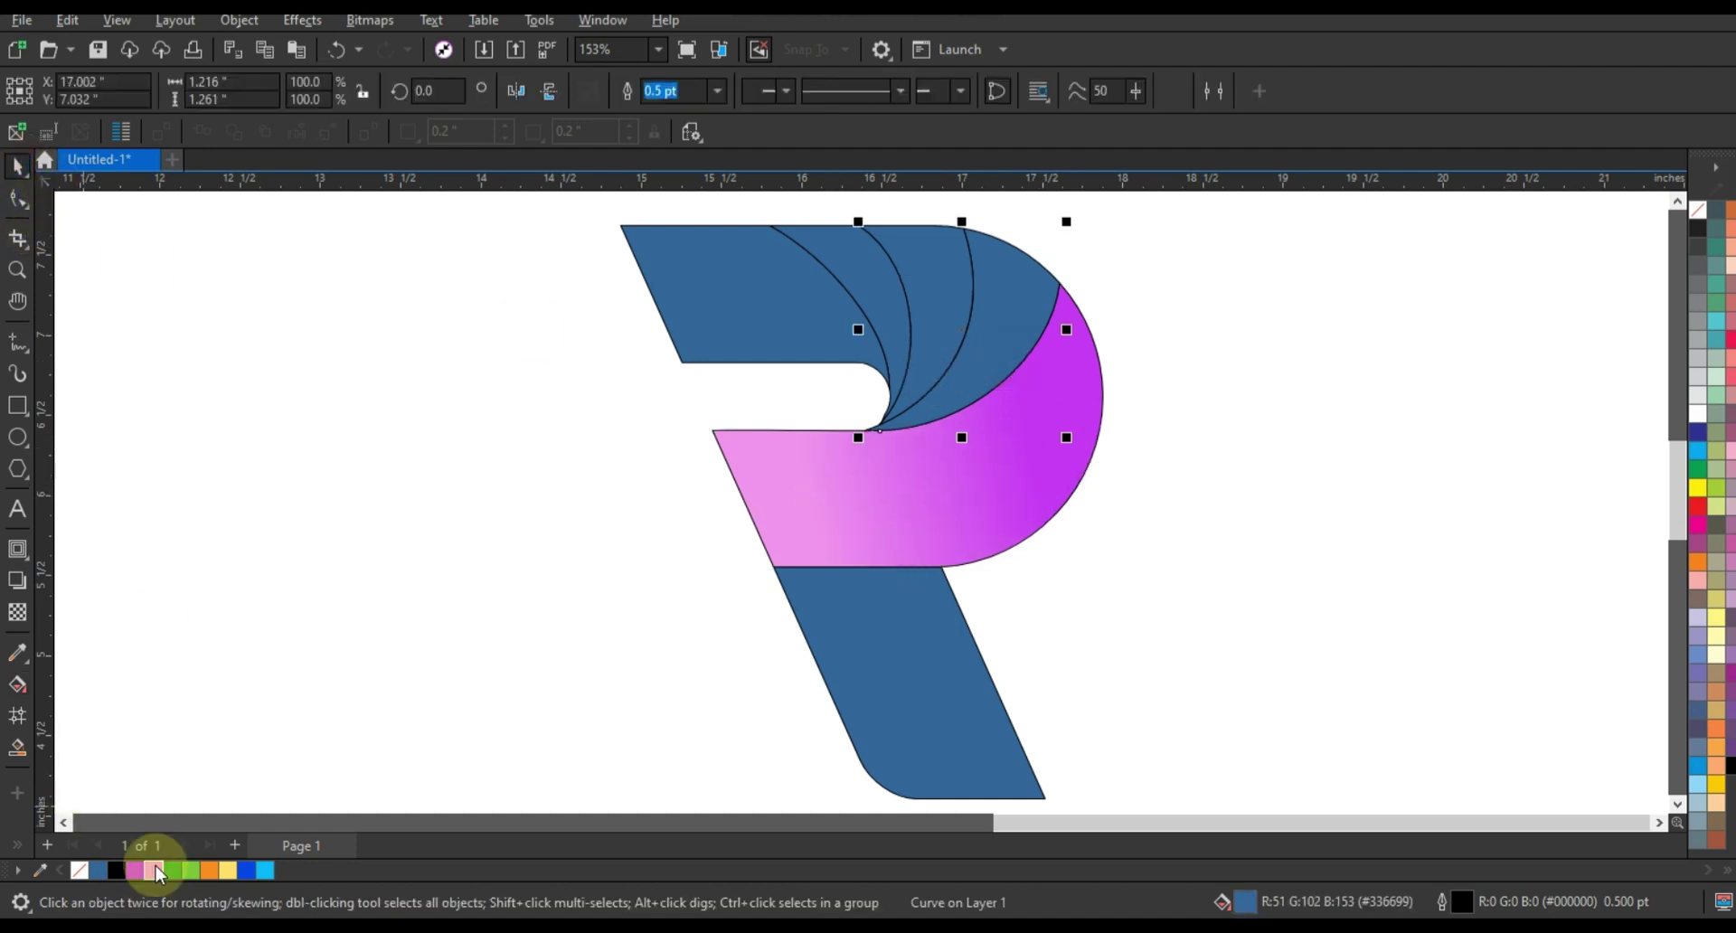
pyautogui.click(172, 870)
pyautogui.press('g')
pyautogui.moveTo(948, 406); pyautogui.dragTo(1017, 304)
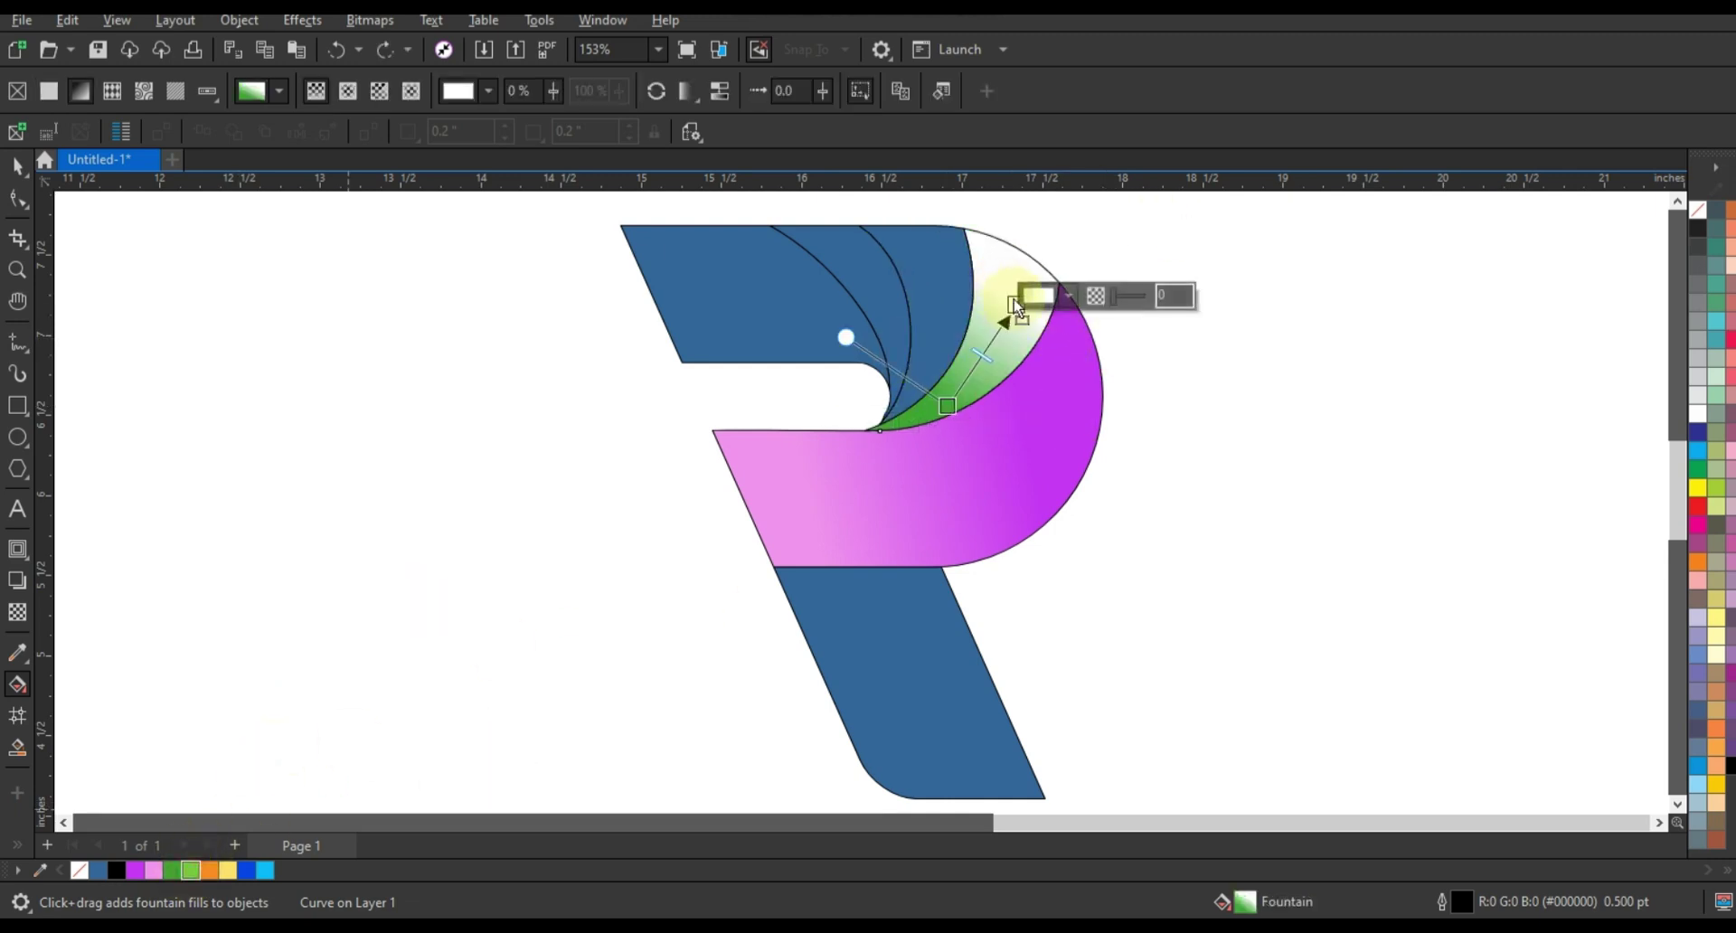
# - Apply an orange-to-yellow fountain fill to the band beside the green one, running from its narrow tip up to the top edge
pyautogui.click(926, 294)
pyautogui.click(209, 870)
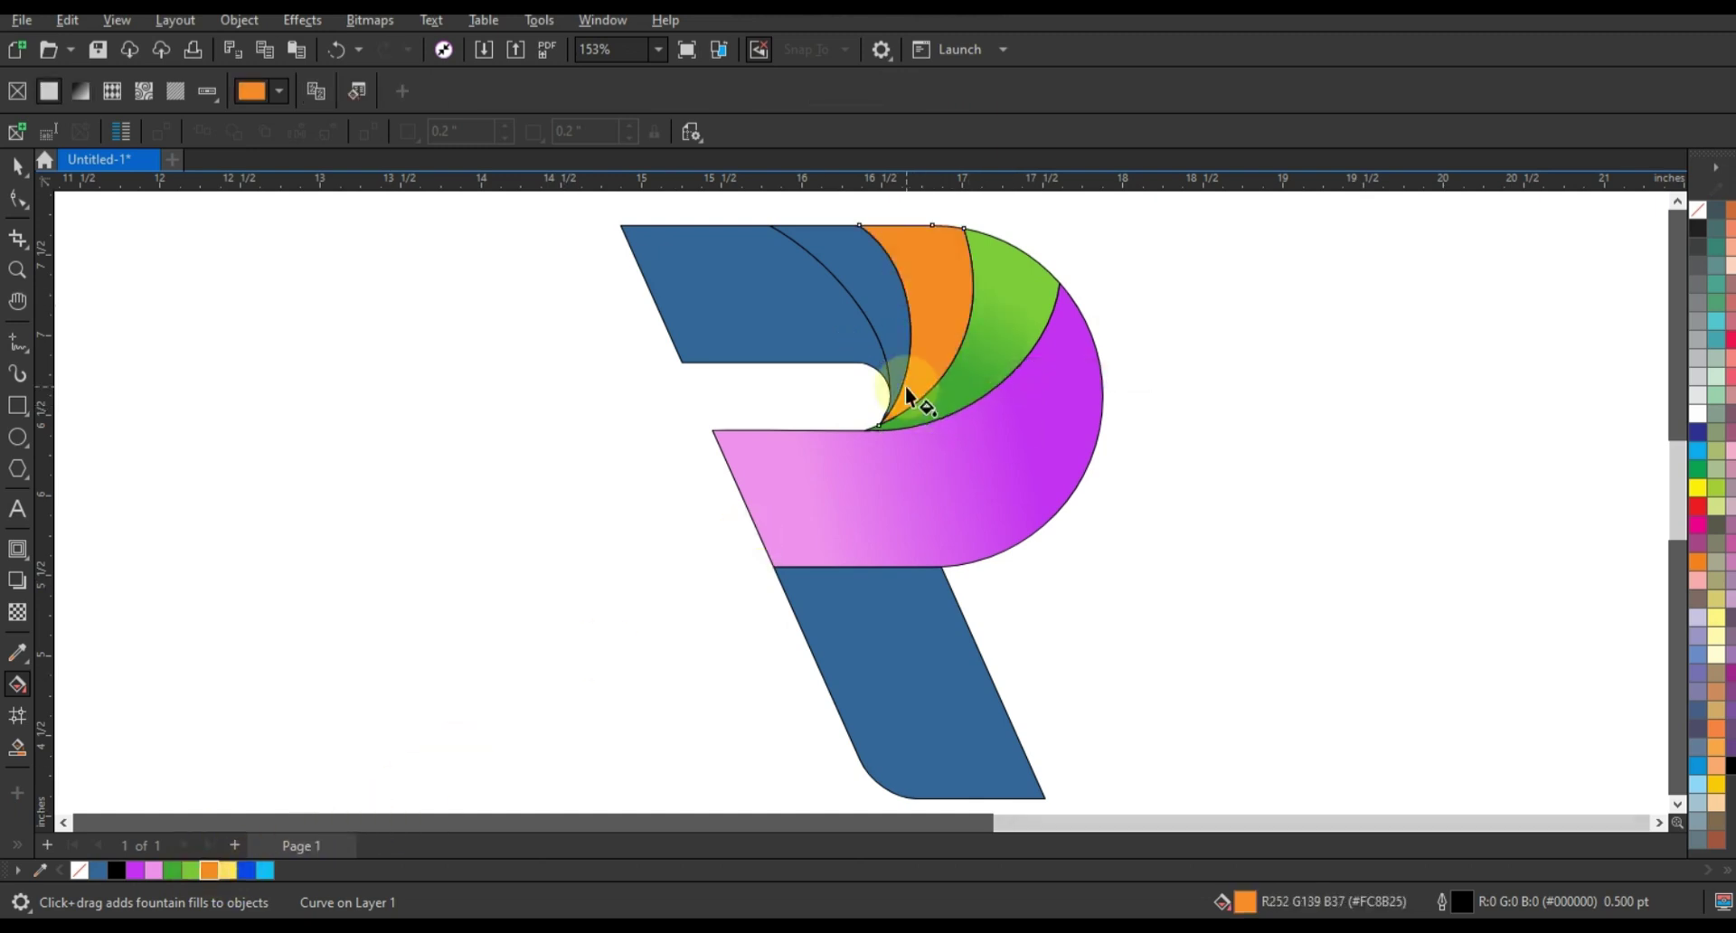
pyautogui.moveTo(913, 390); pyautogui.dragTo(941, 265)
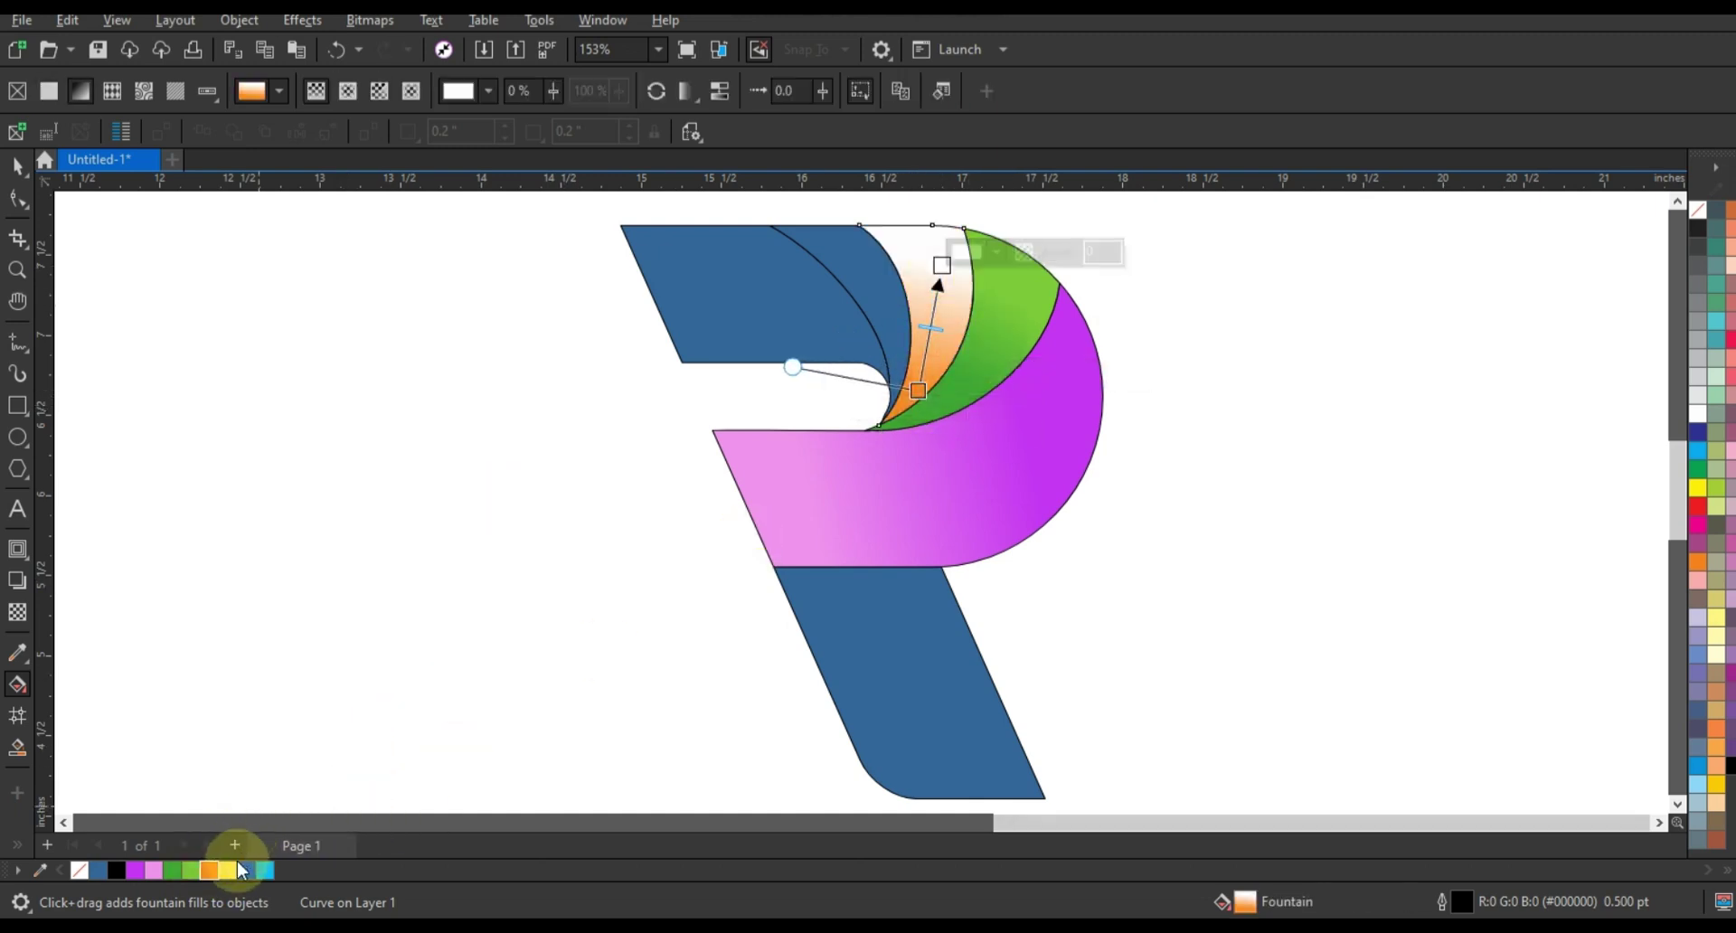
pyautogui.moveTo(228, 870); pyautogui.dragTo(463, 711)
pyautogui.moveTo(941, 380); pyautogui.dragTo(919, 400)
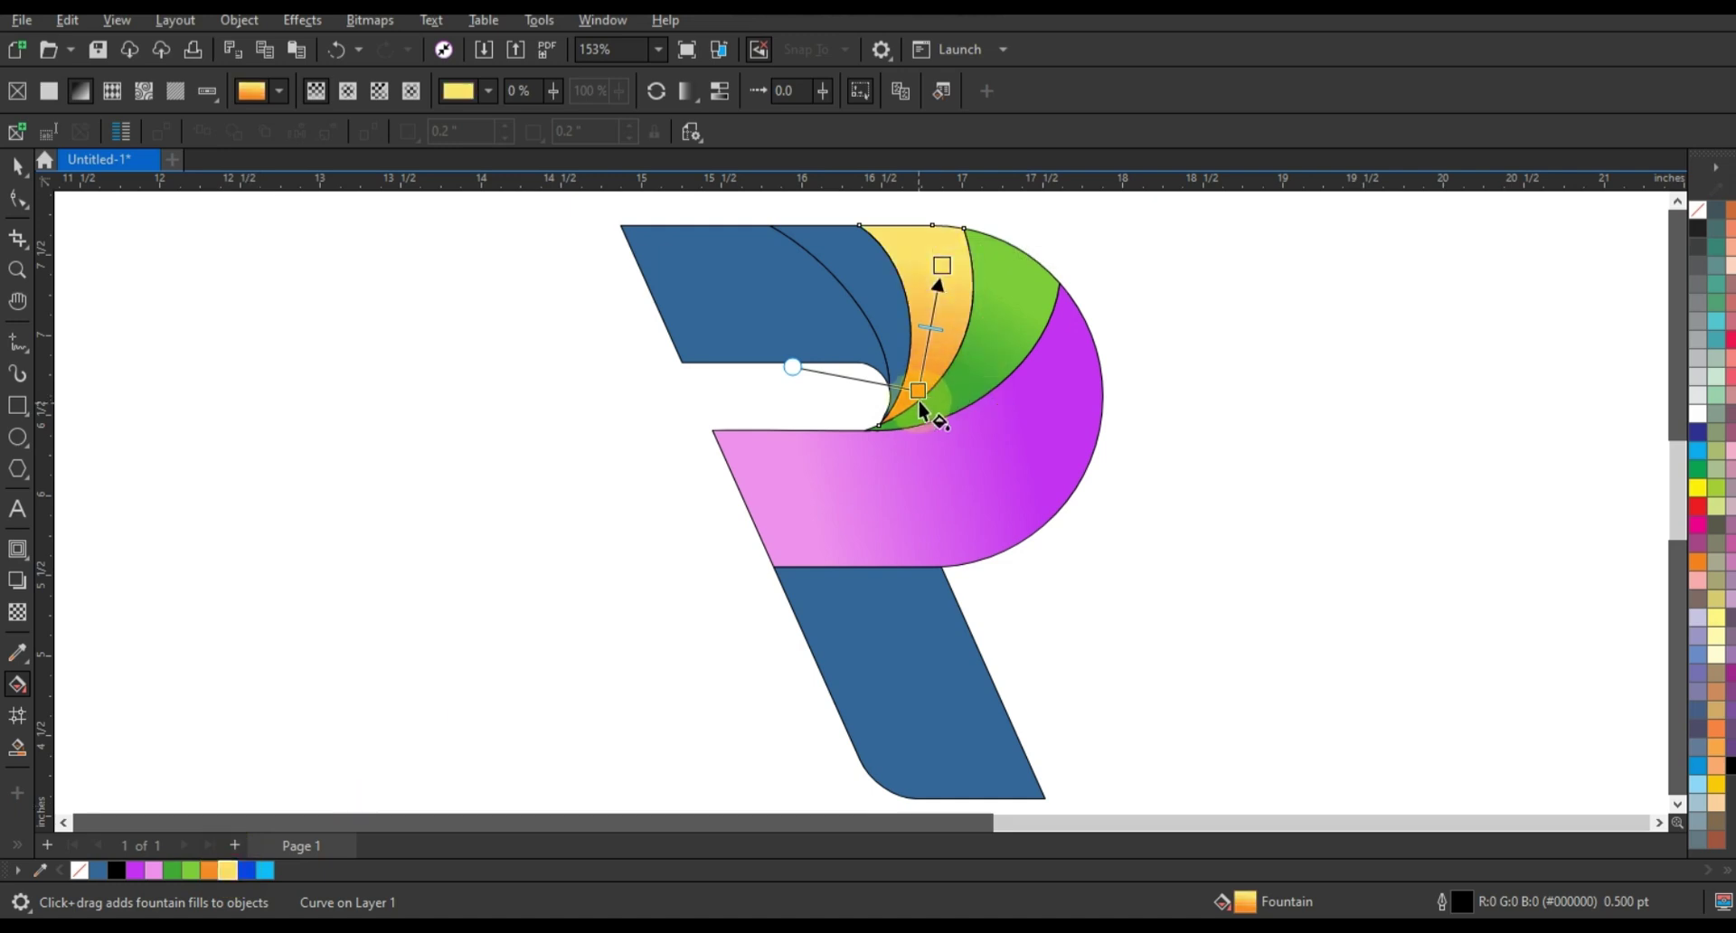
# - Weld the remaining blue band and the upper blue bar section into one shape
pyautogui.click(18, 165)
pyautogui.click(865, 280)
pyautogui.keyDown('shift'); pyautogui.click(776, 297); pyautogui.keyUp('shift')
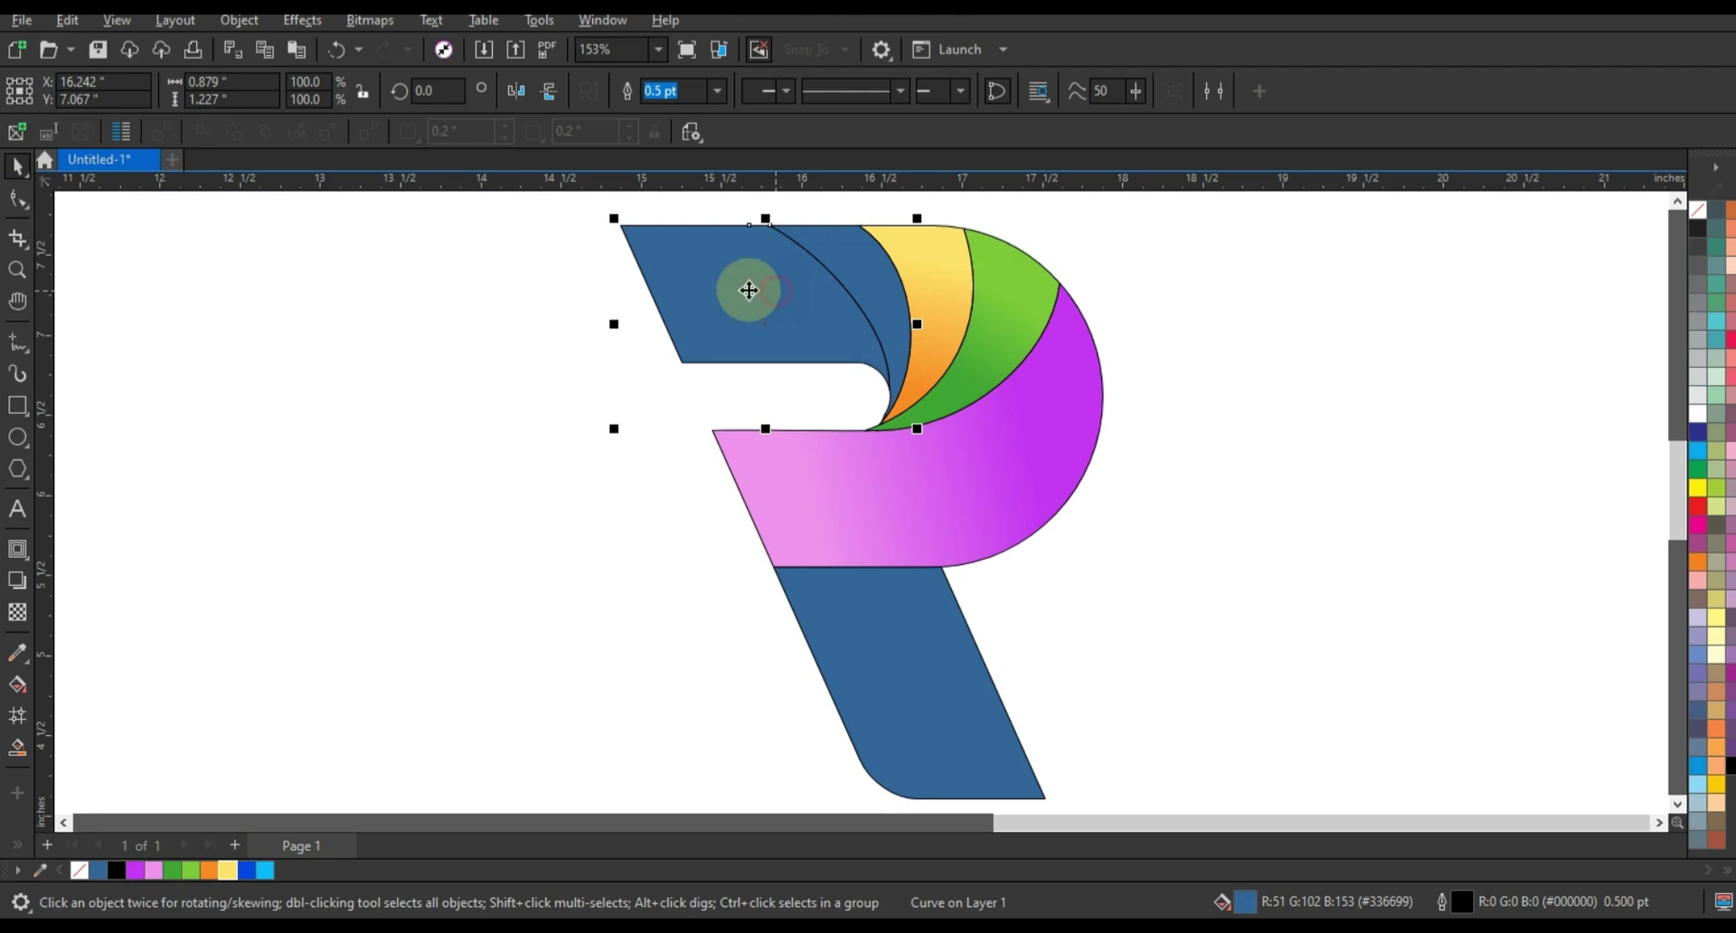
pyautogui.click(631, 89)
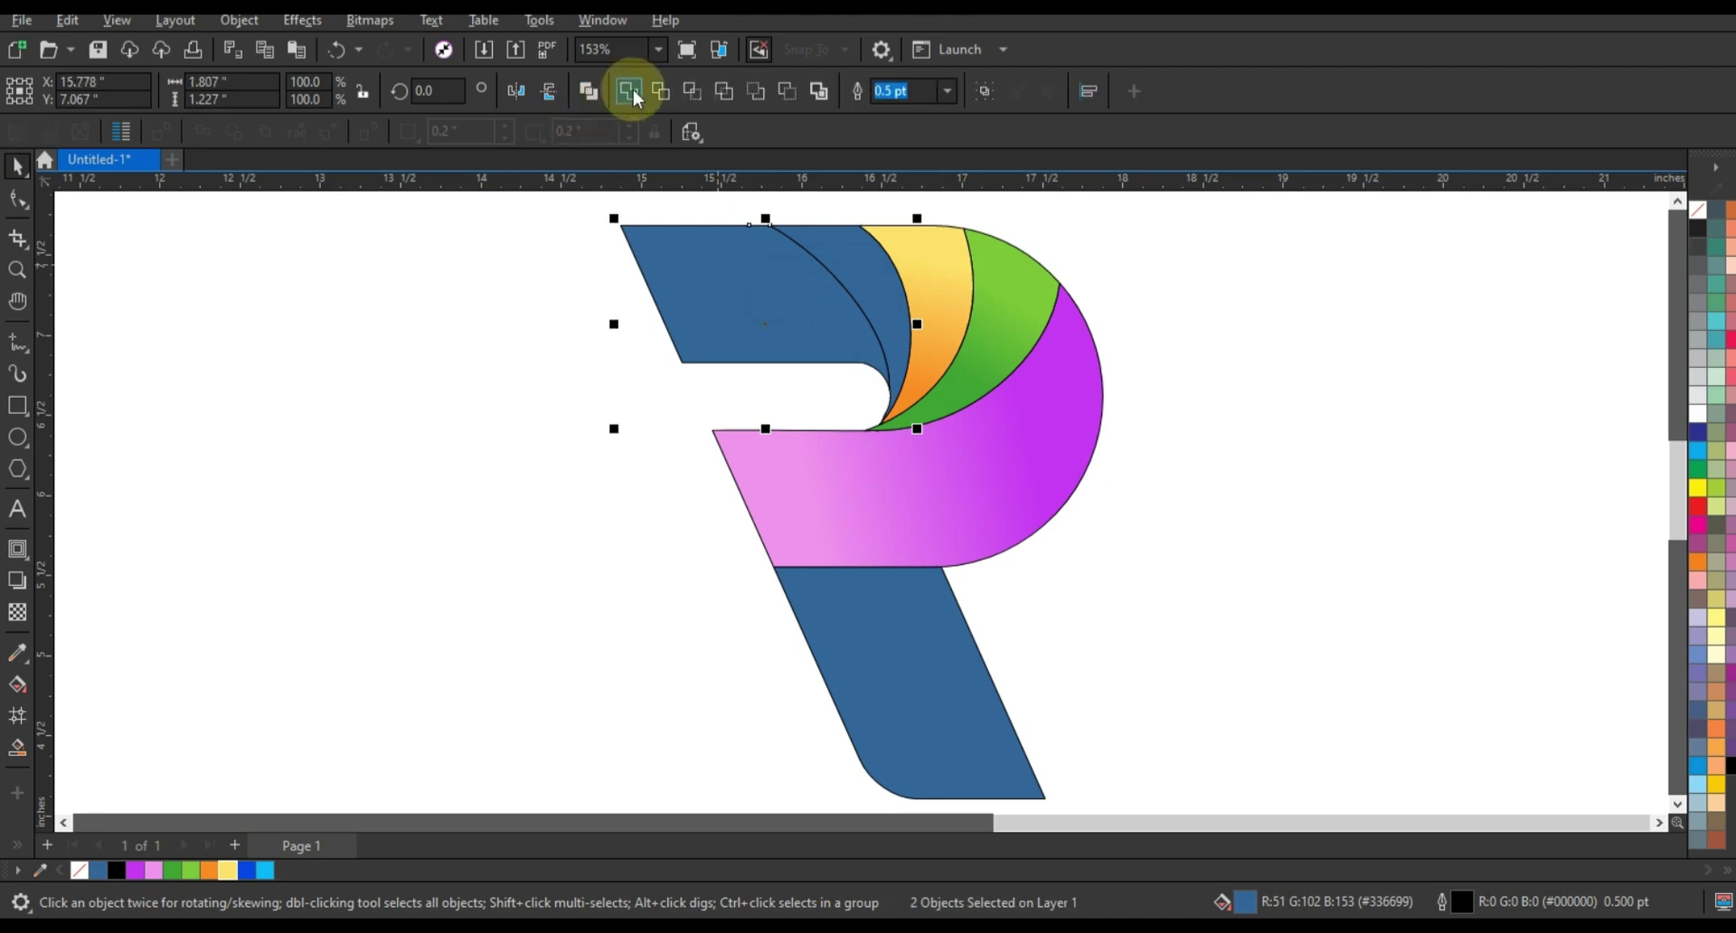
# - Apply a dark-blue-to-light-blue fountain fill to the welded upper bar, running from its curved edge beside the yellow band toward its slanted end
pyautogui.click(246, 870)
pyautogui.press('g')
pyautogui.moveTo(902, 323); pyautogui.dragTo(717, 284)
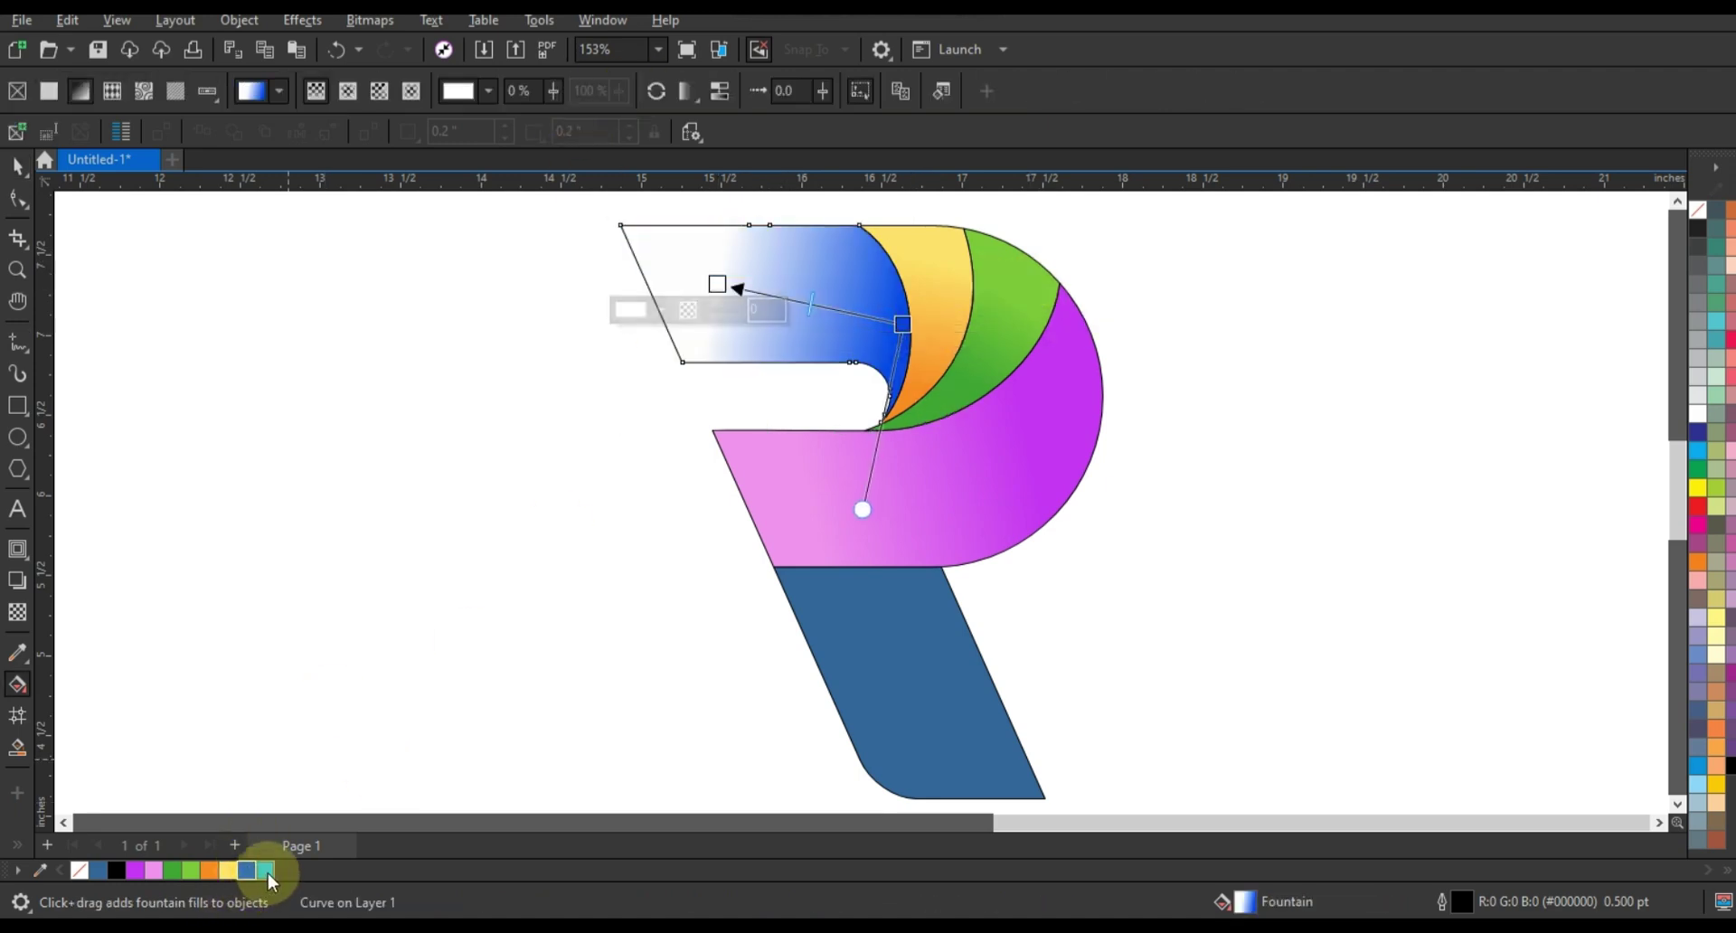
pyautogui.moveTo(262, 869); pyautogui.dragTo(717, 284)
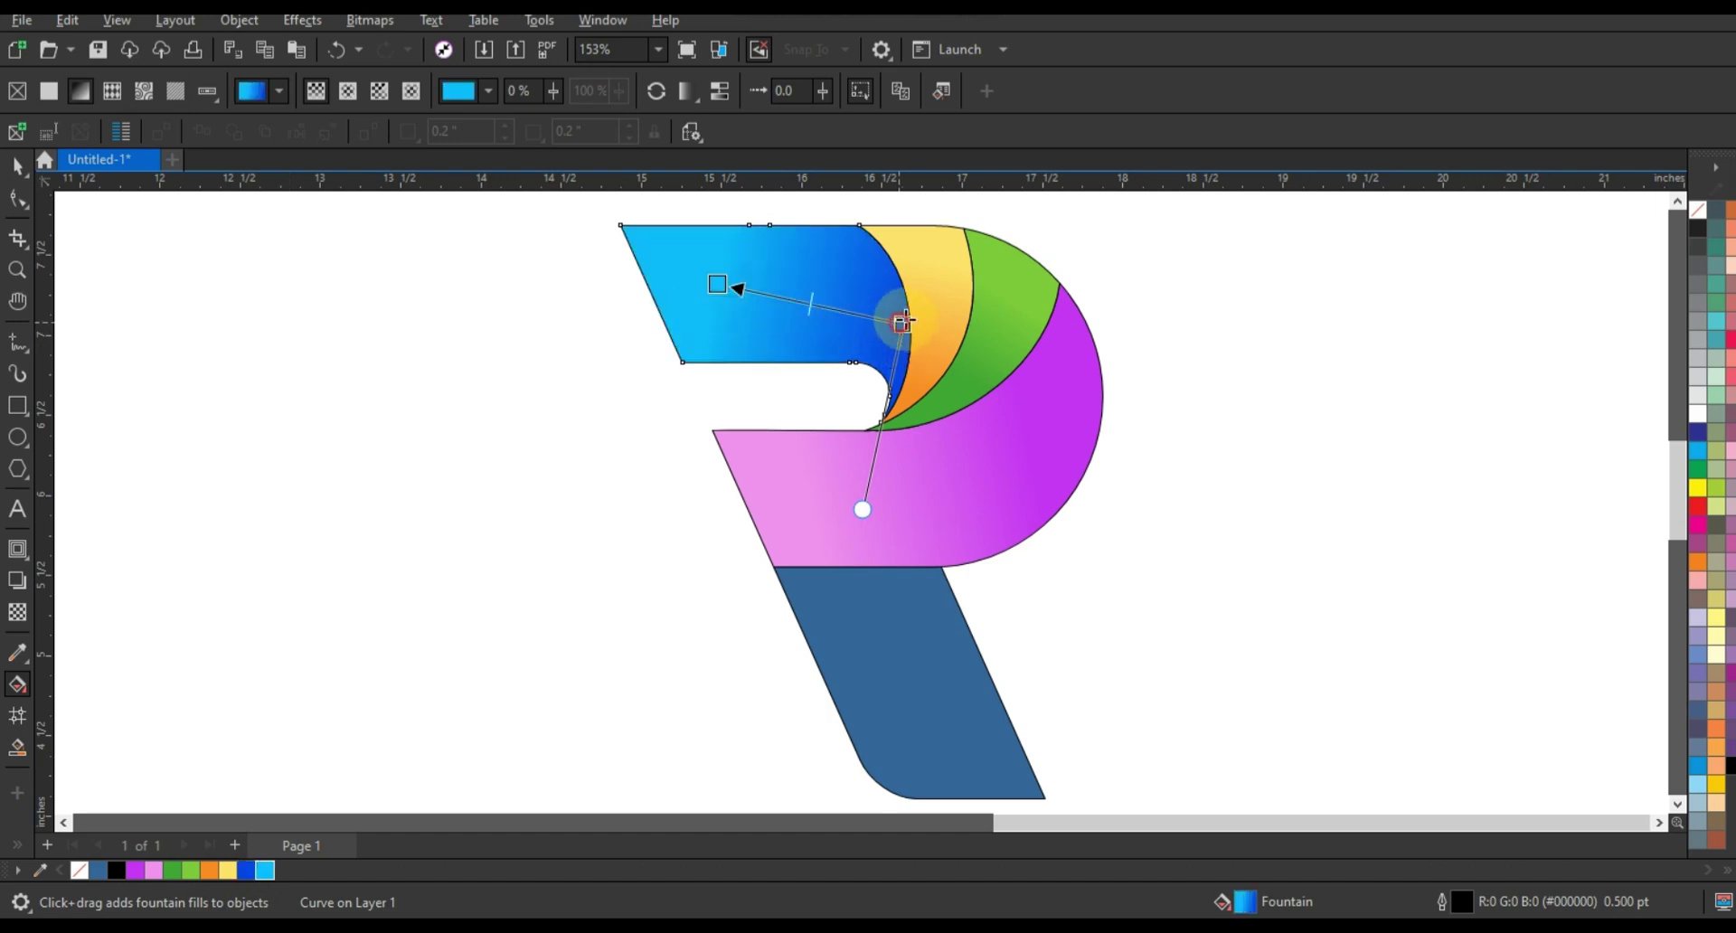
# - Apply a dark-blue-to-light-blue fountain fill to the slanted leg, running from its upper edge down toward the foot
pyautogui.click(950, 677)
pyautogui.moveTo(256, 868); pyautogui.dragTo(918, 644)
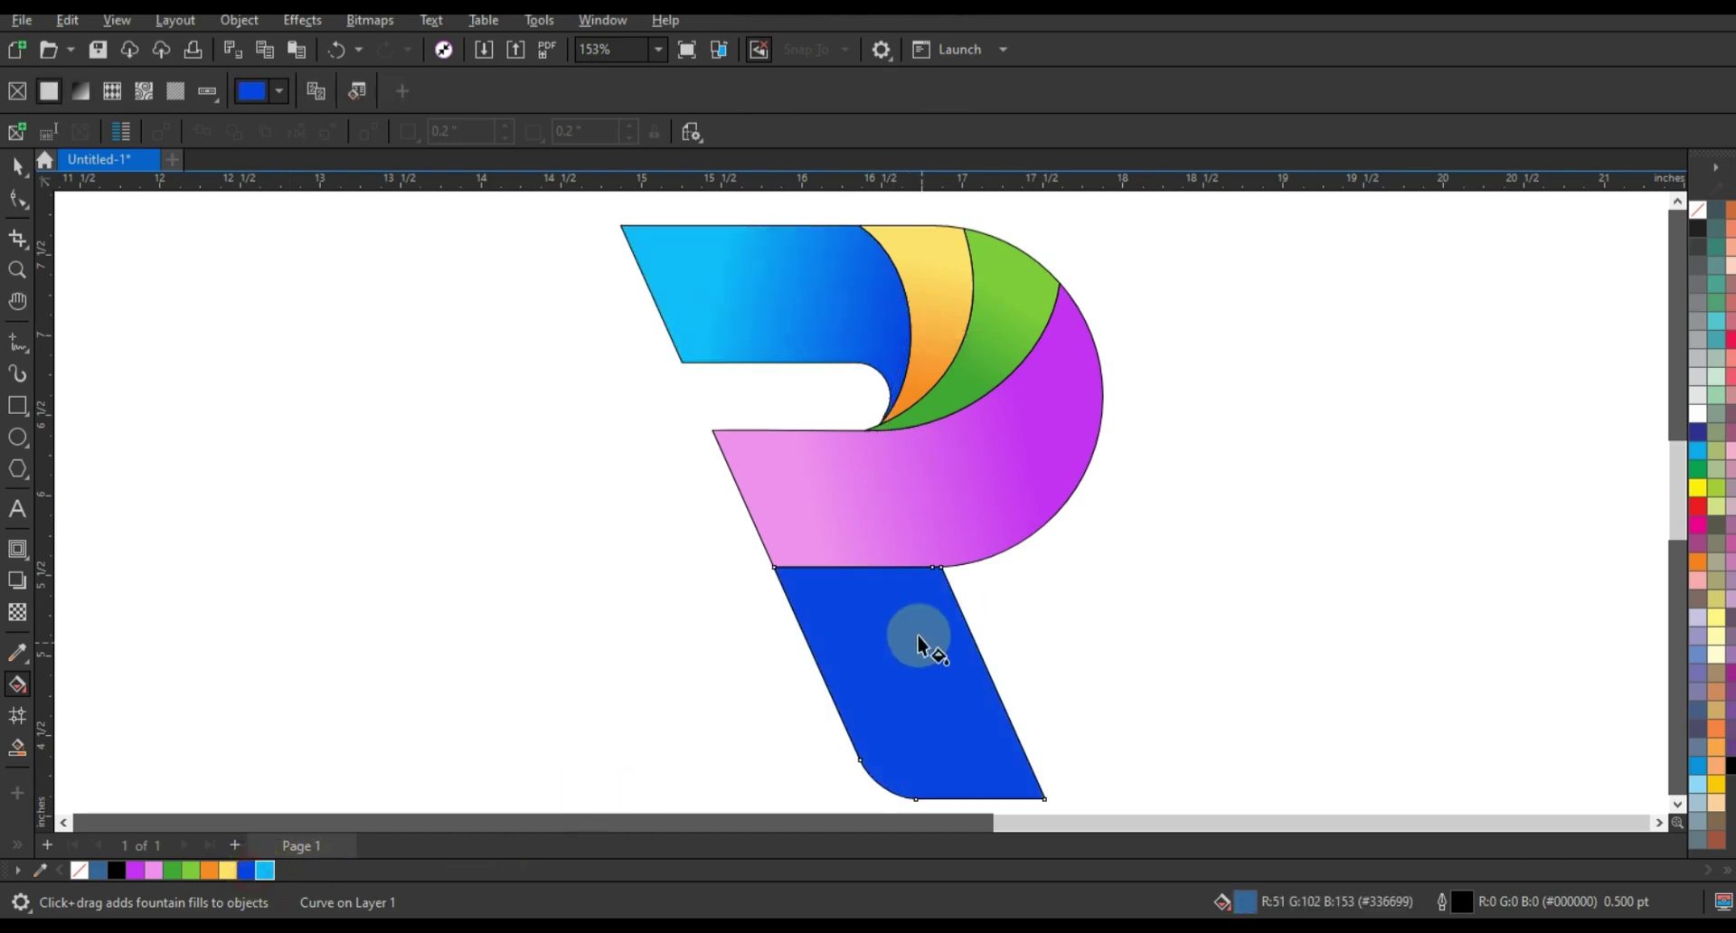
pyautogui.moveTo(868, 562); pyautogui.dragTo(902, 723)
pyautogui.moveTo(261, 870); pyautogui.dragTo(902, 725)
pyautogui.moveTo(869, 562); pyautogui.dragTo(879, 564)
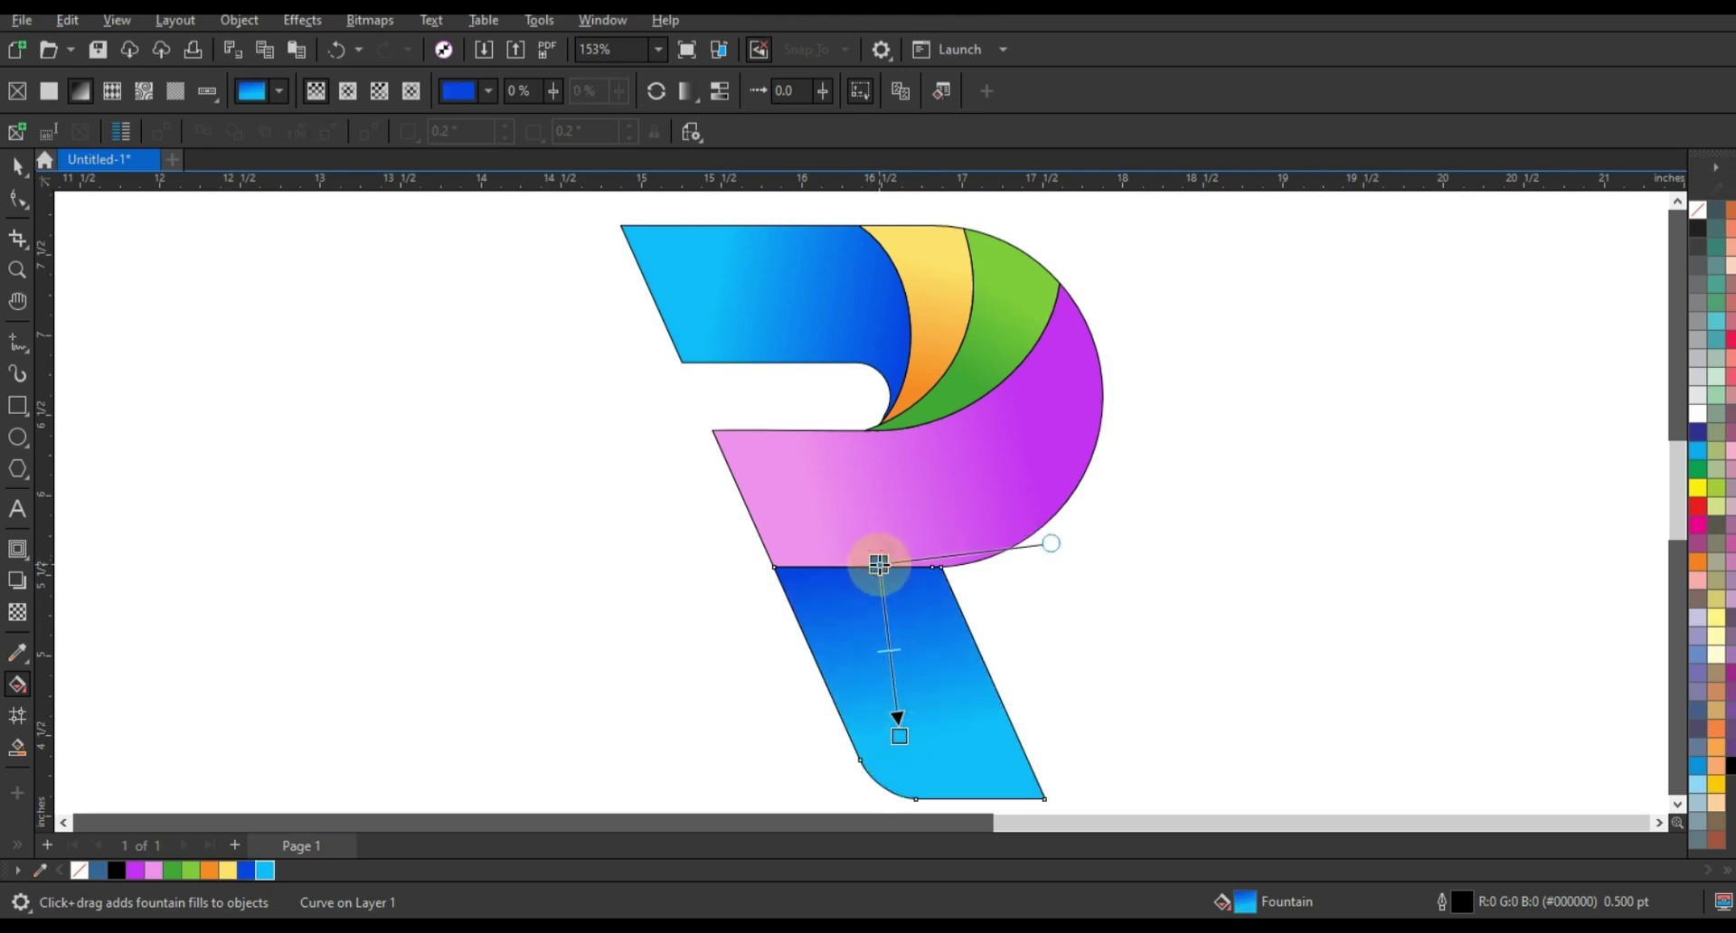
pyautogui.click(17, 165)
pyautogui.click(356, 379)
pyautogui.scroll(-2, 816, 366)
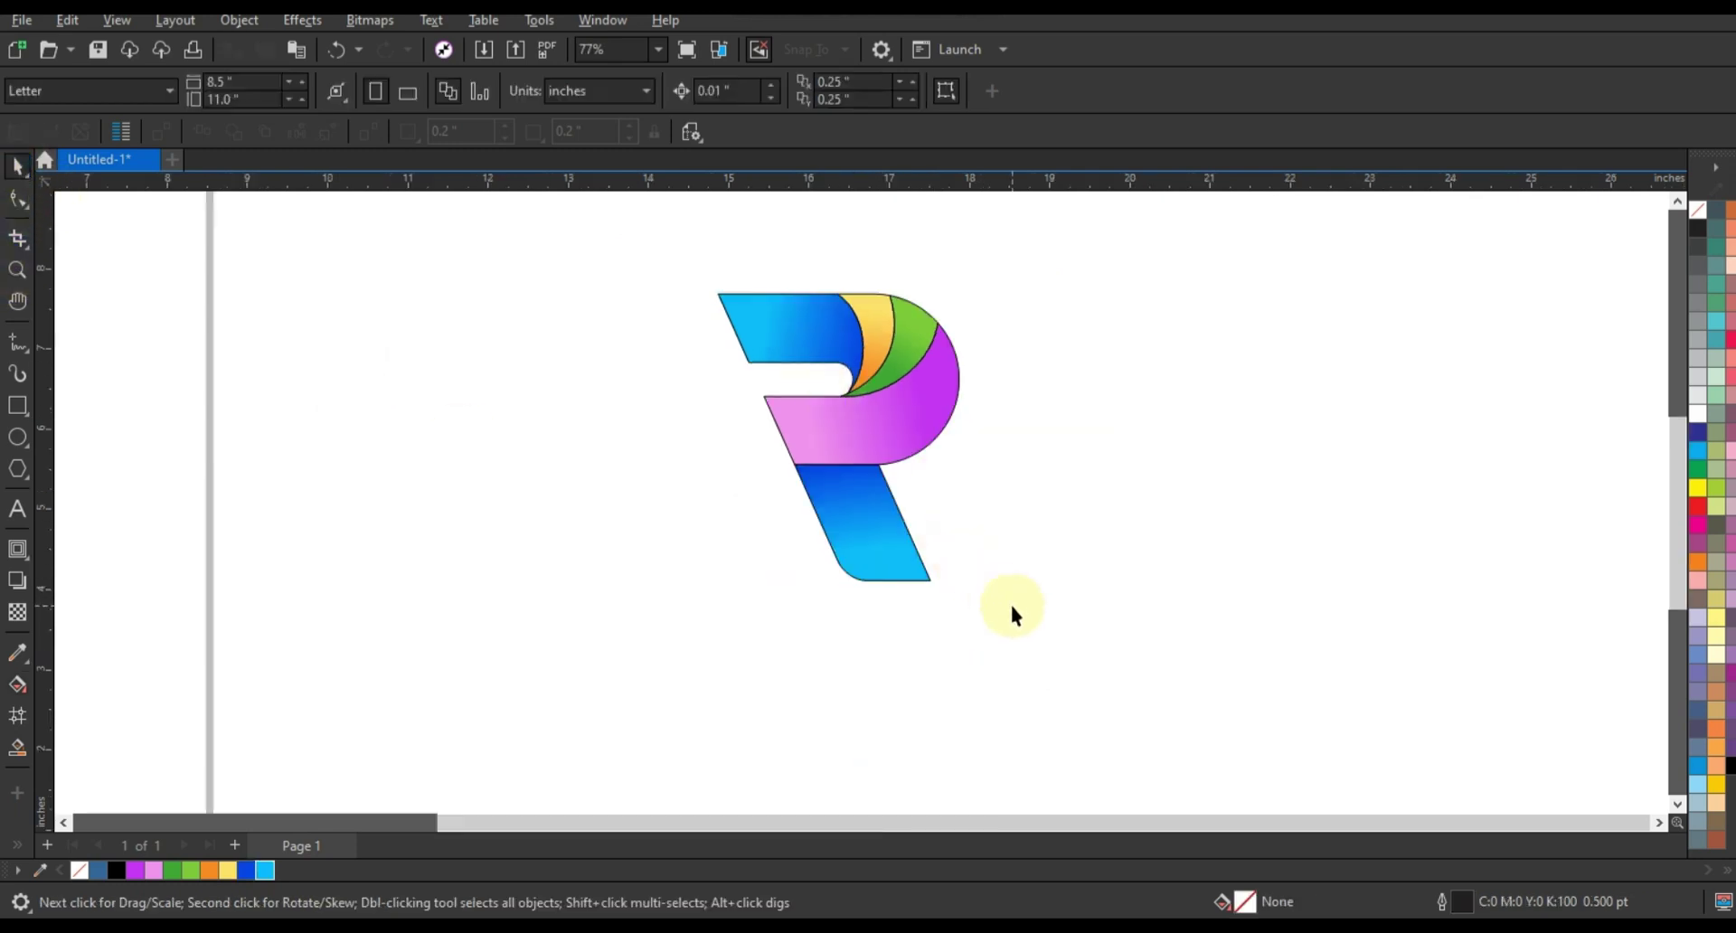
pyautogui.click(17, 269)
pyautogui.moveTo(492, 240); pyautogui.dragTo(1126, 627)
pyautogui.rightClick(802, 535)
pyautogui.rightClick(806, 537)
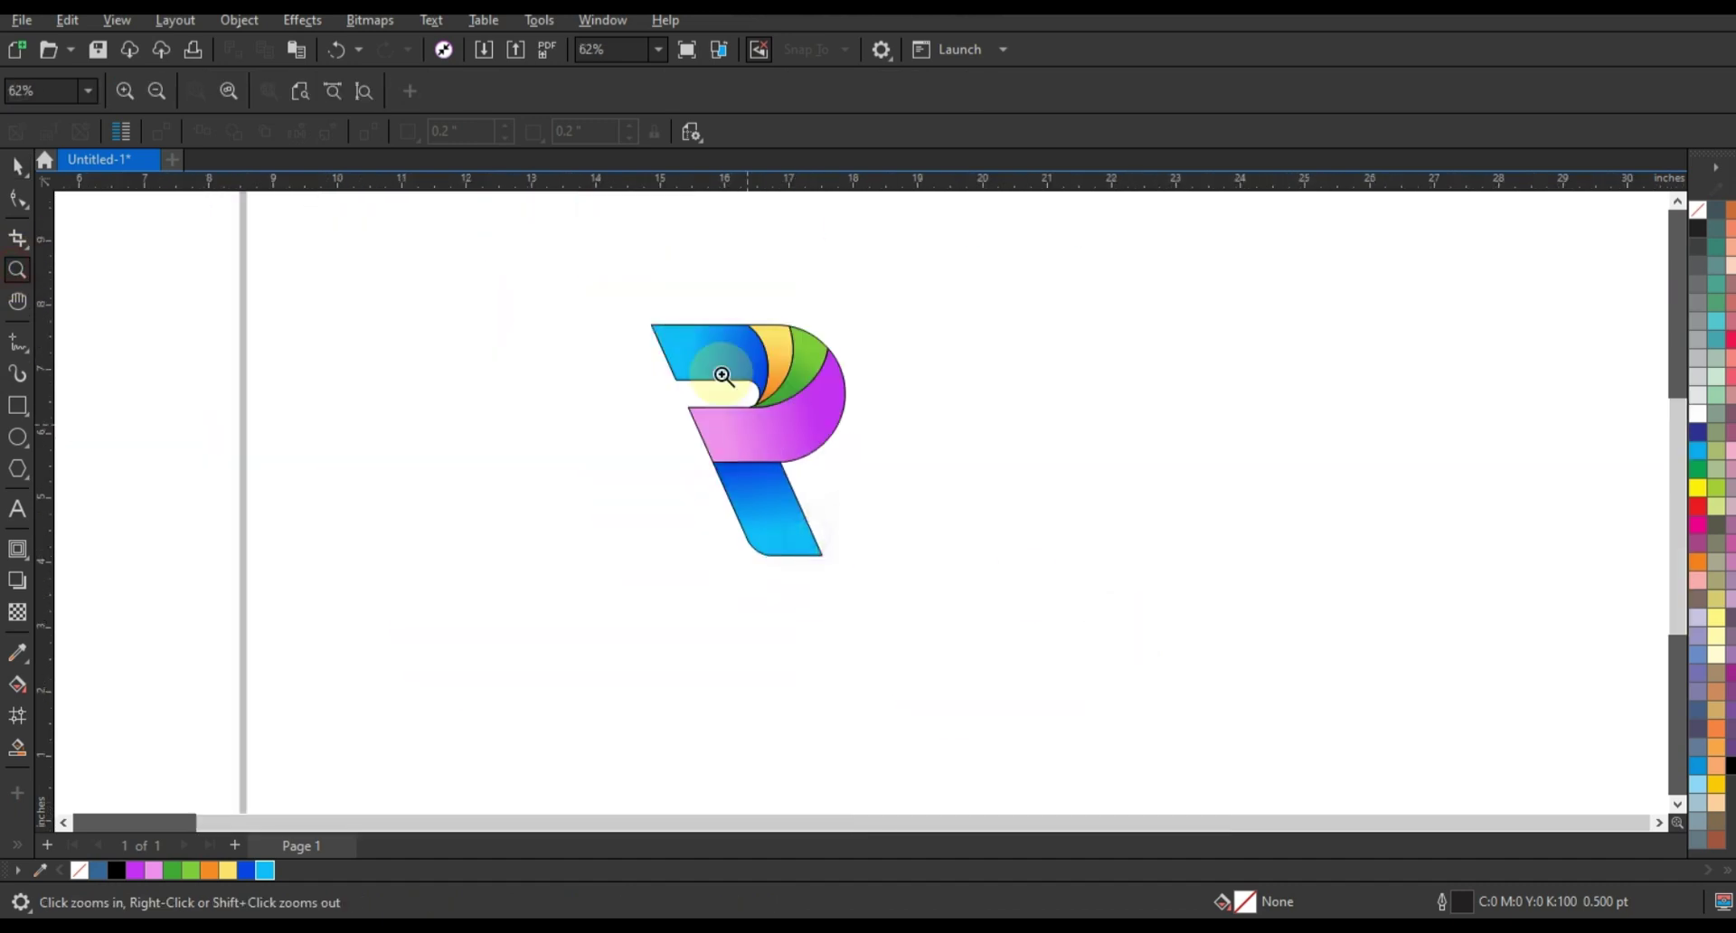
pyautogui.moveTo(605, 293); pyautogui.dragTo(926, 560)
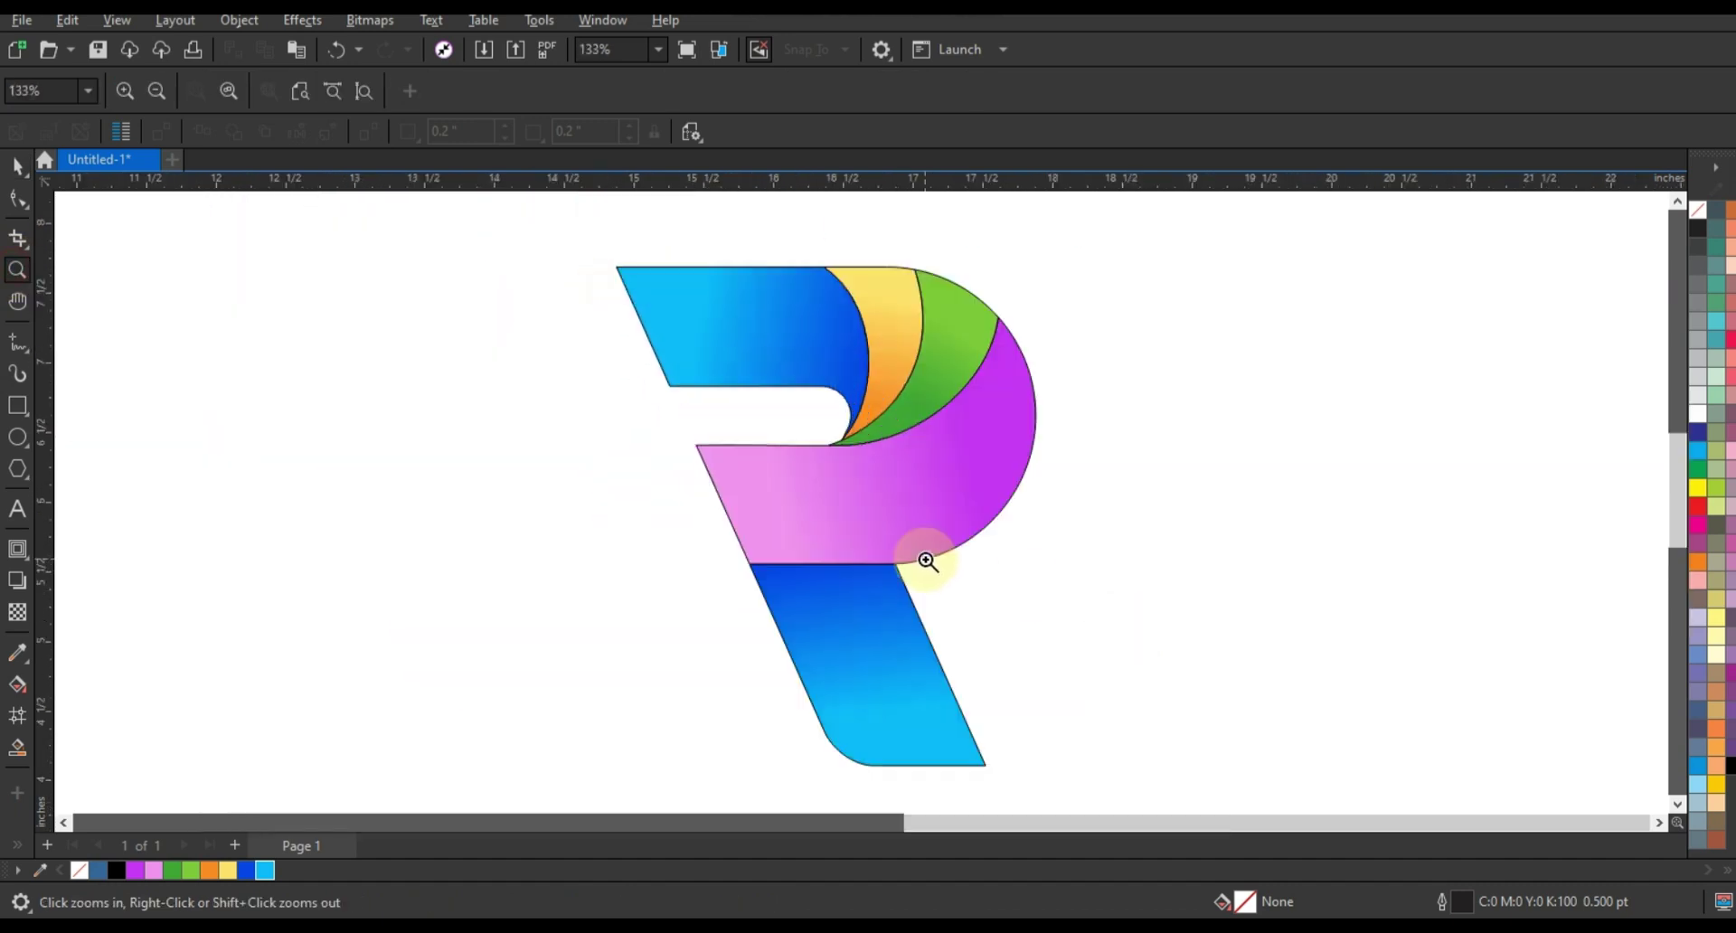
pyautogui.click(17, 165)
# - Draw three straight lines fanning from the bands' shared tip to just beyond the outer edges of the blue, yellow and green parts, about 1.34 by 1.28 inches overall
pyautogui.click(17, 270)
pyautogui.moveTo(576, 239); pyautogui.dragTo(1151, 534)
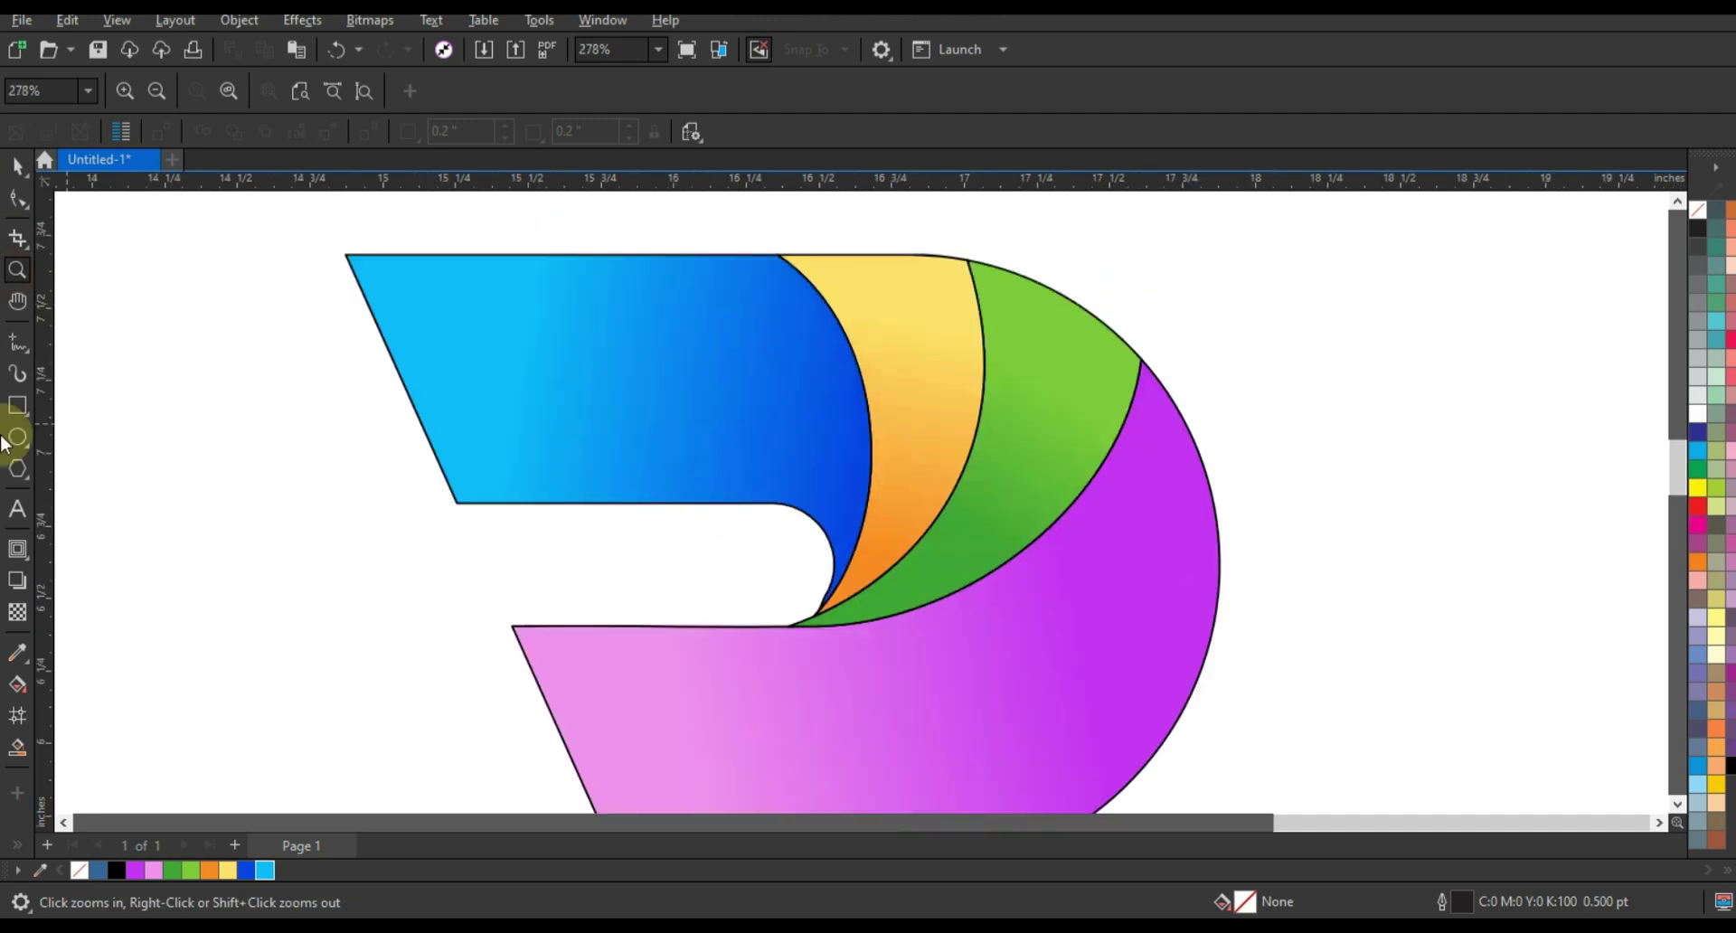
pyautogui.click(17, 342)
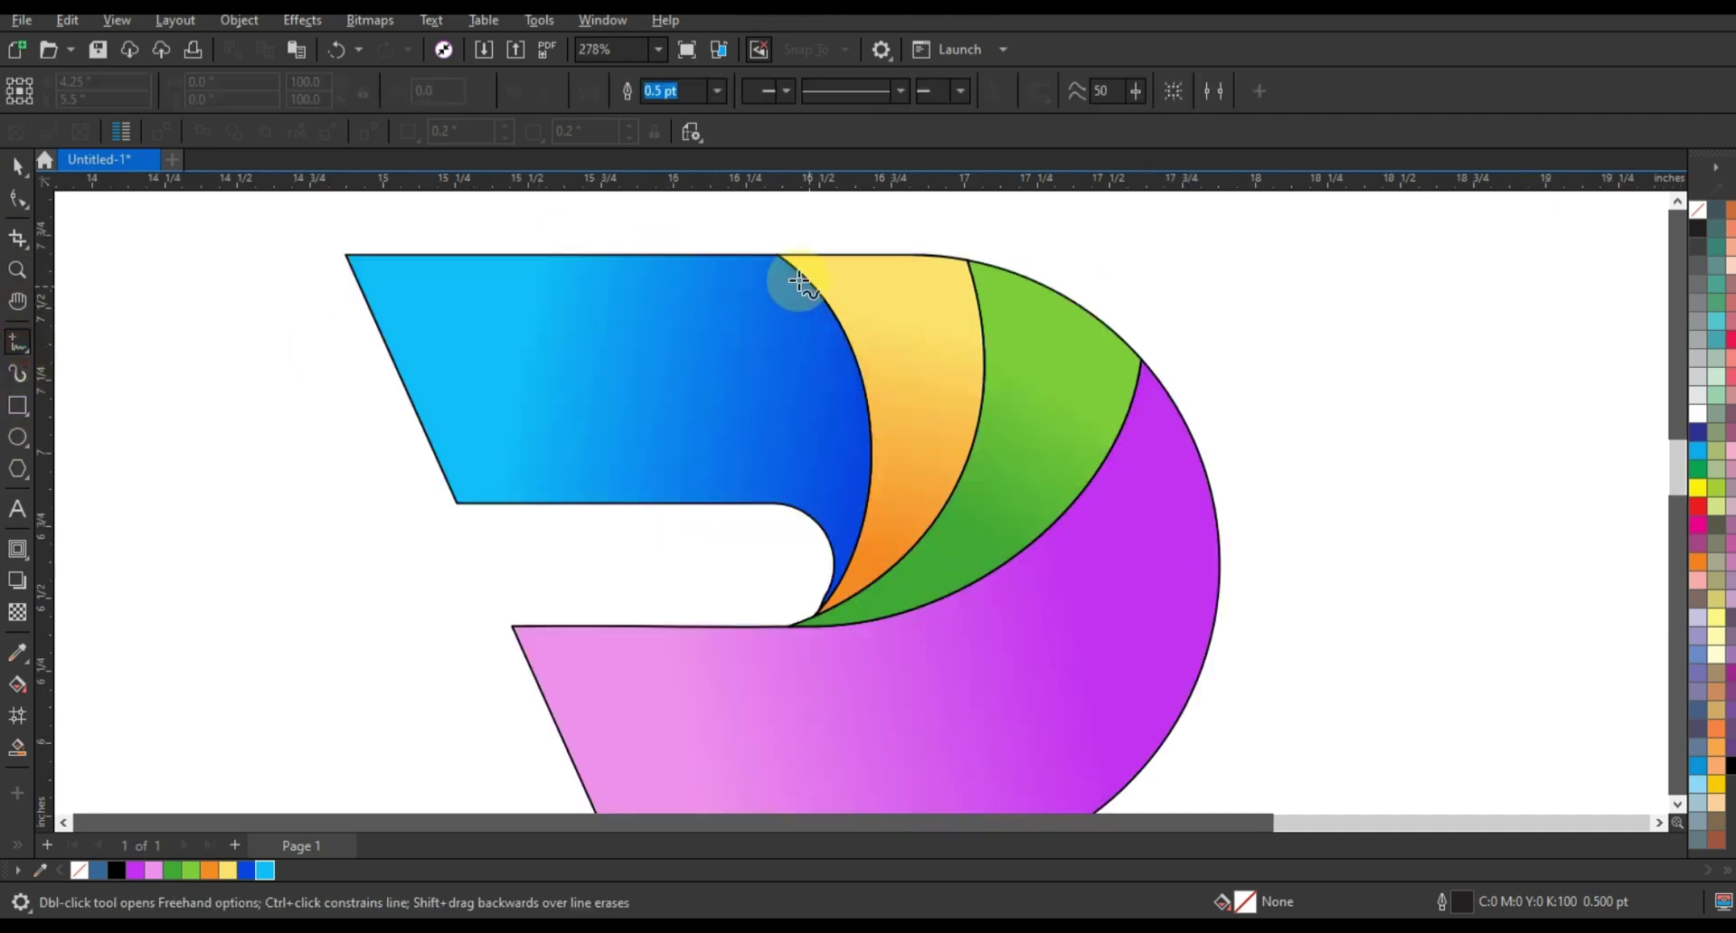
pyautogui.click(752, 243)
pyautogui.click(805, 608)
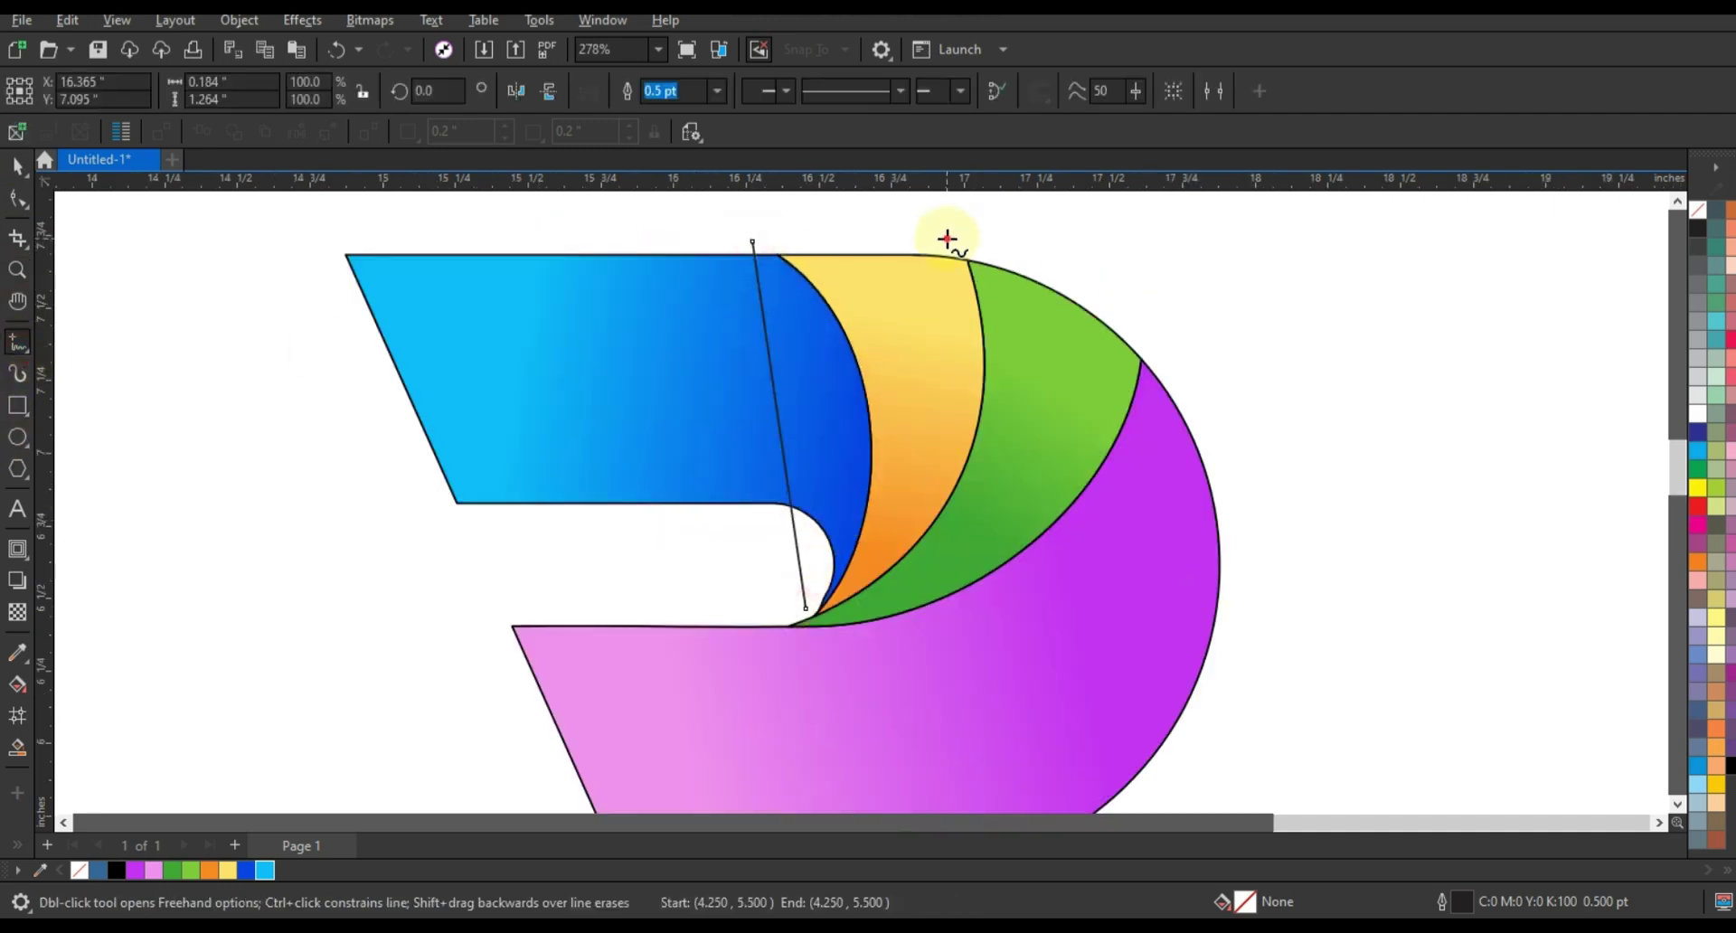
pyautogui.click(947, 239)
pyautogui.click(806, 608)
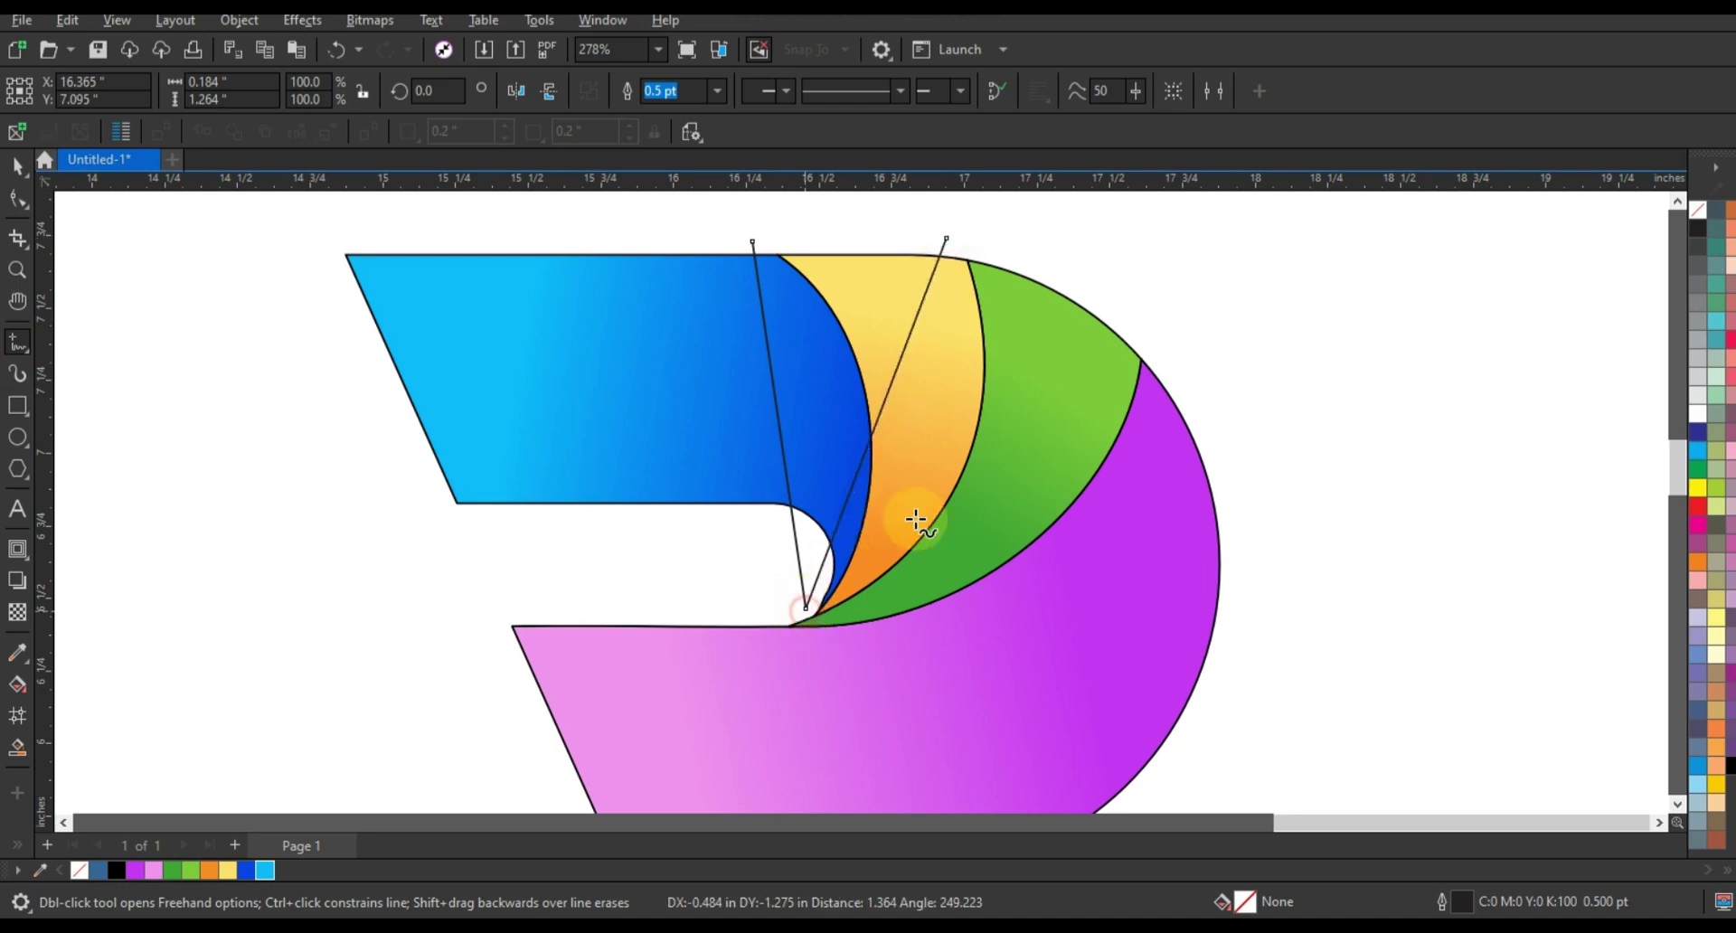
pyautogui.click(1141, 341)
pyautogui.click(808, 607)
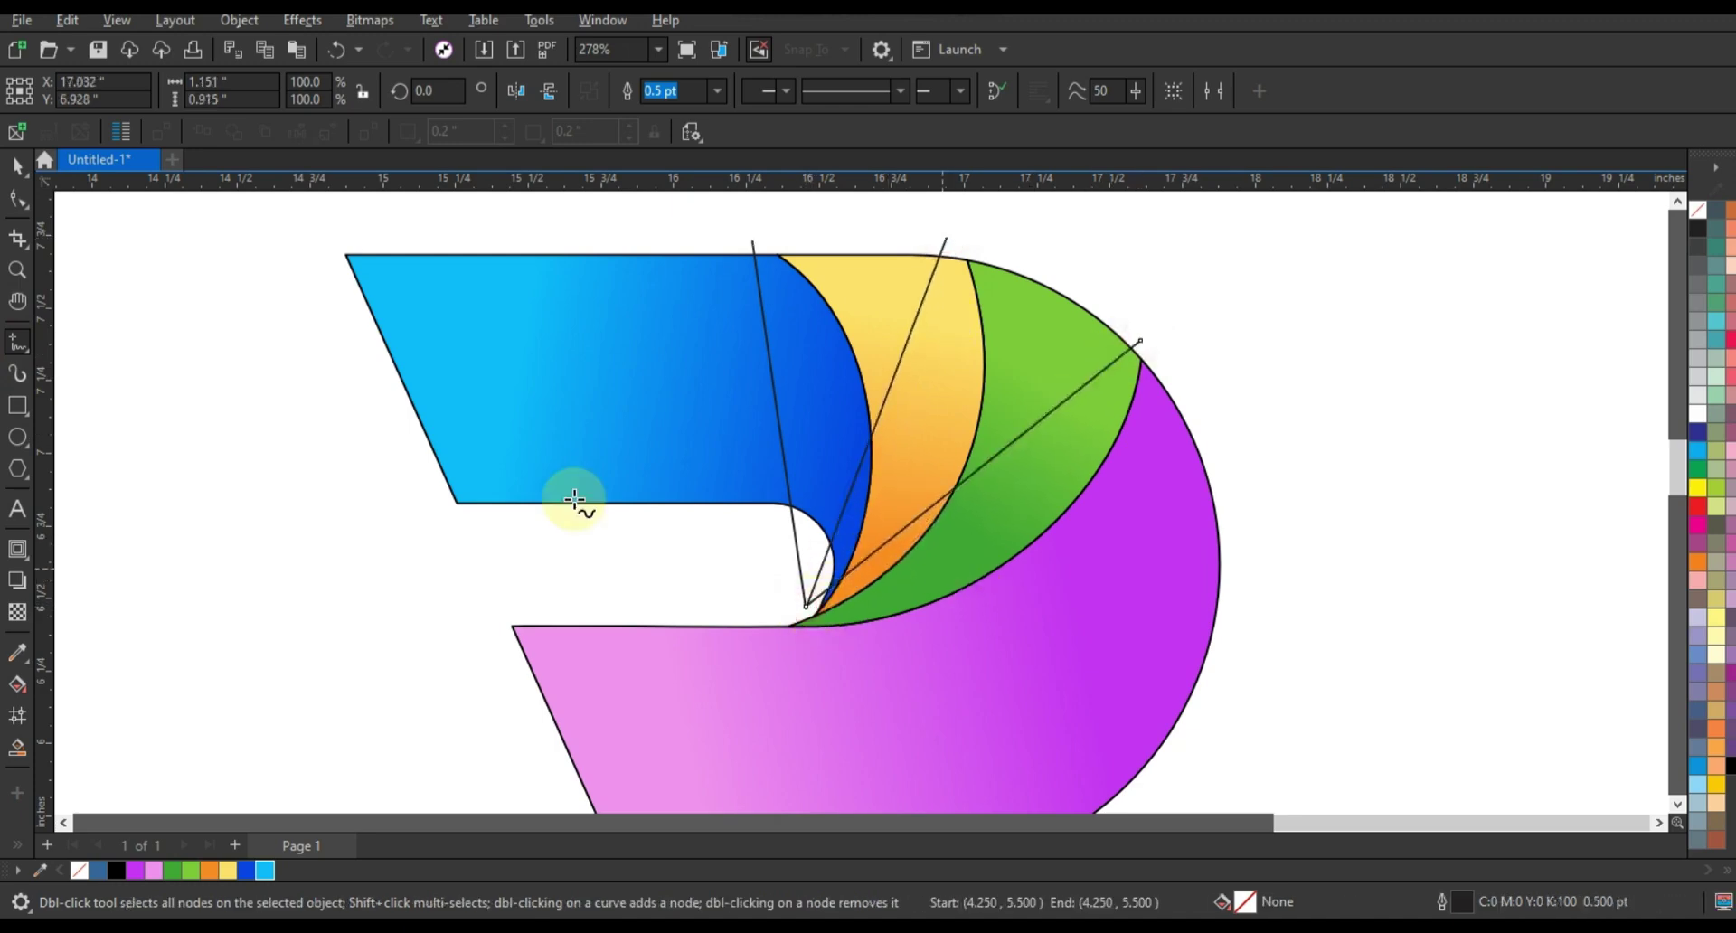
# - Combine the three fanned lines into one object and convert their segments to curves
pyautogui.click(18, 166)
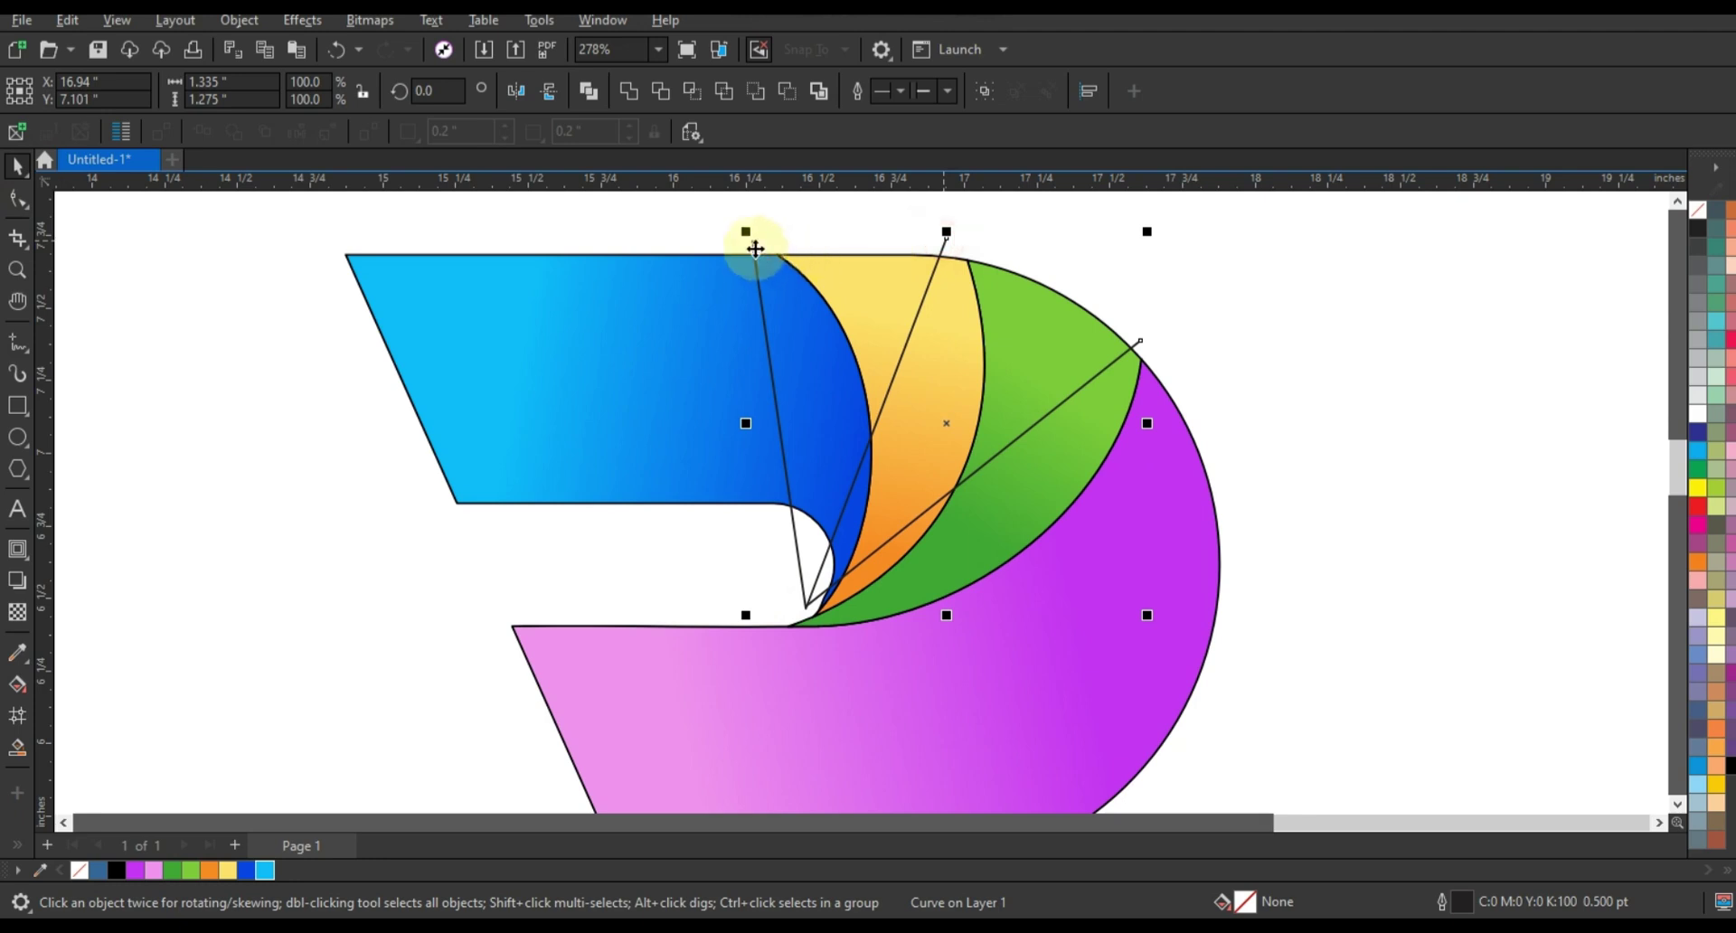
pyautogui.click(589, 90)
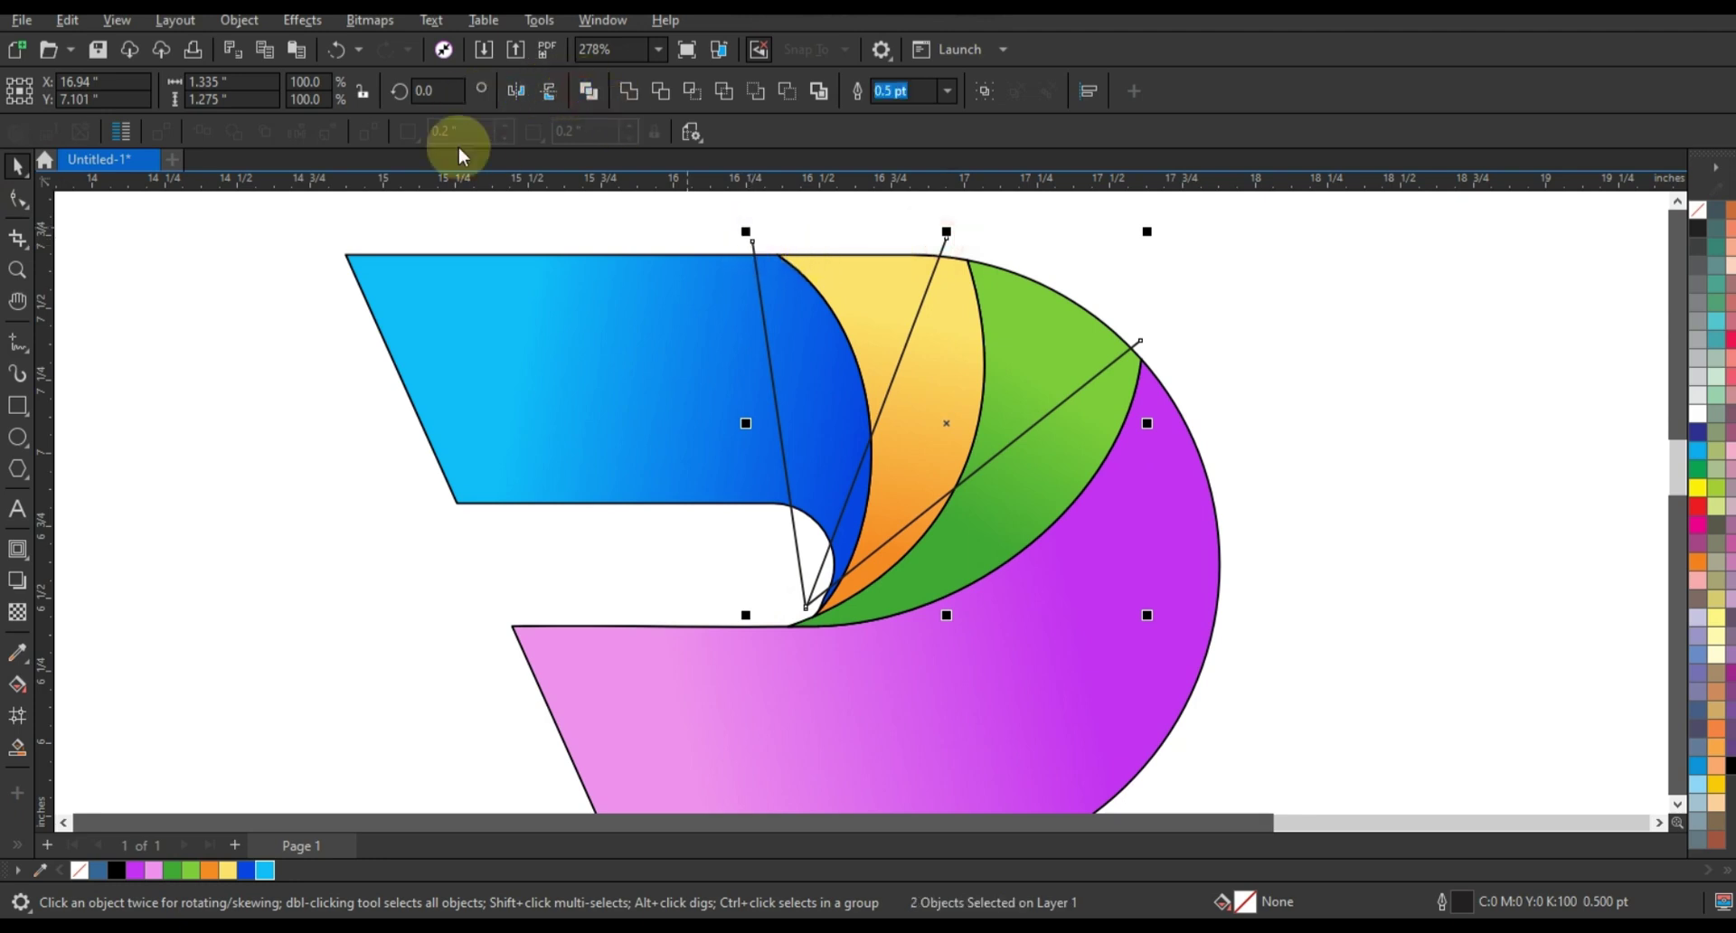
pyautogui.click(17, 199)
pyautogui.moveTo(708, 224); pyautogui.dragTo(1298, 648)
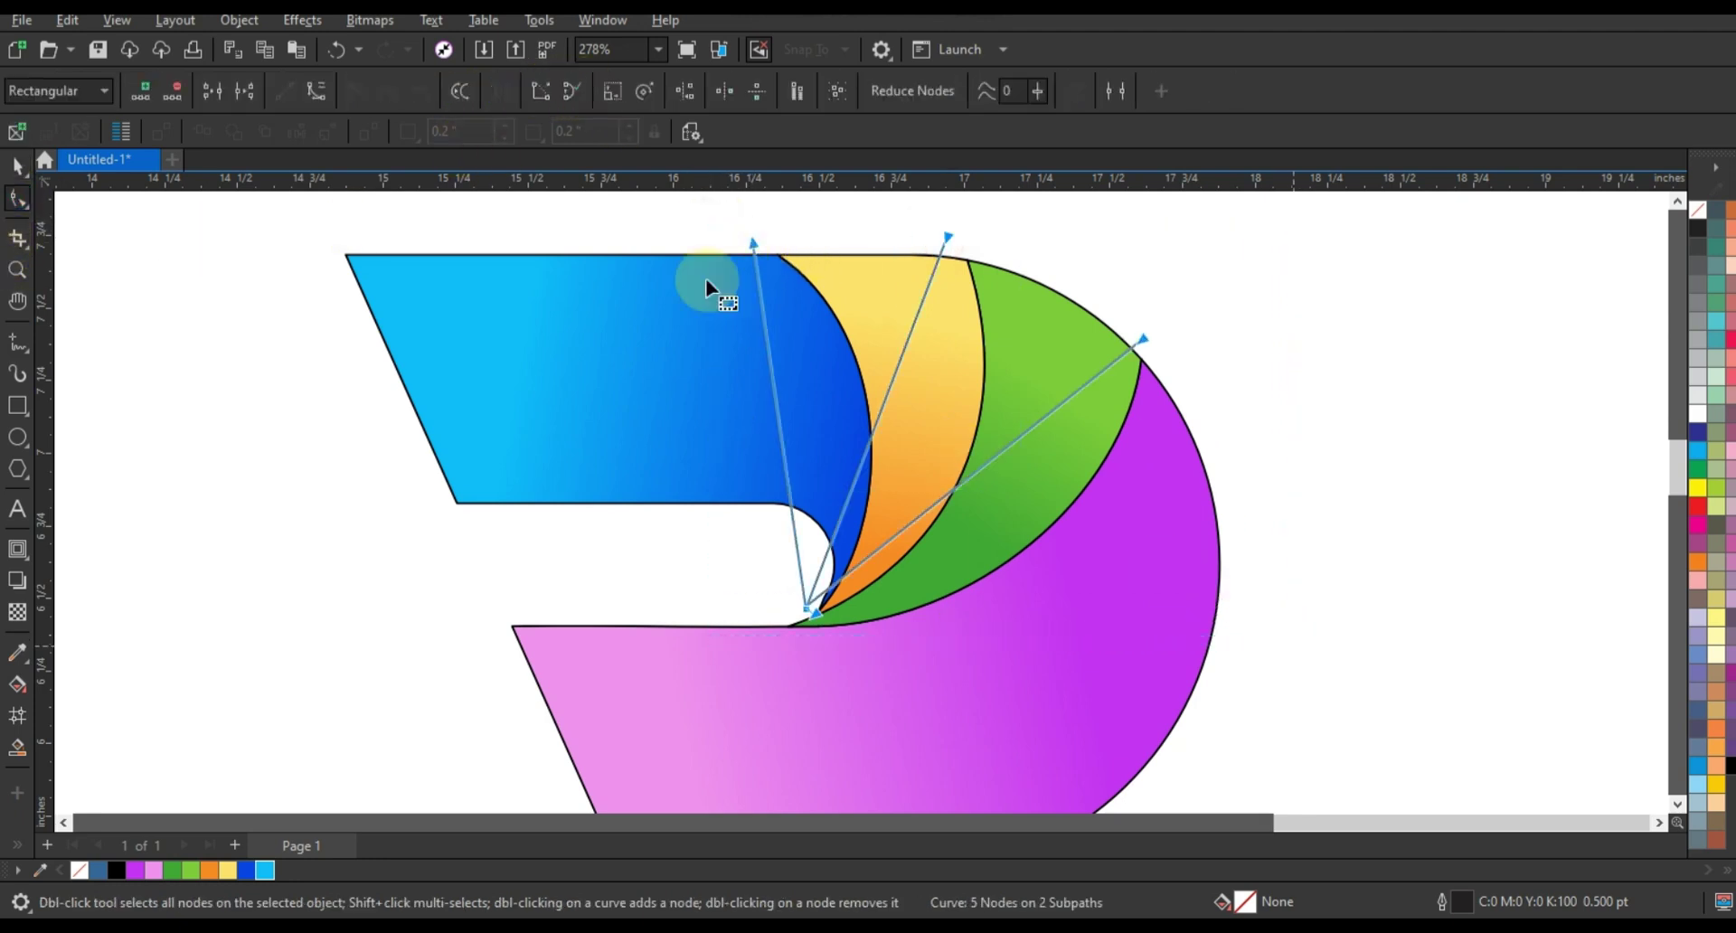
pyautogui.click(865, 450)
# - Move the lines' shared node onto the bands' tip and bend the green band's line to run just inside the green-purple boundary
pyautogui.moveTo(939, 504); pyautogui.dragTo(950, 546)
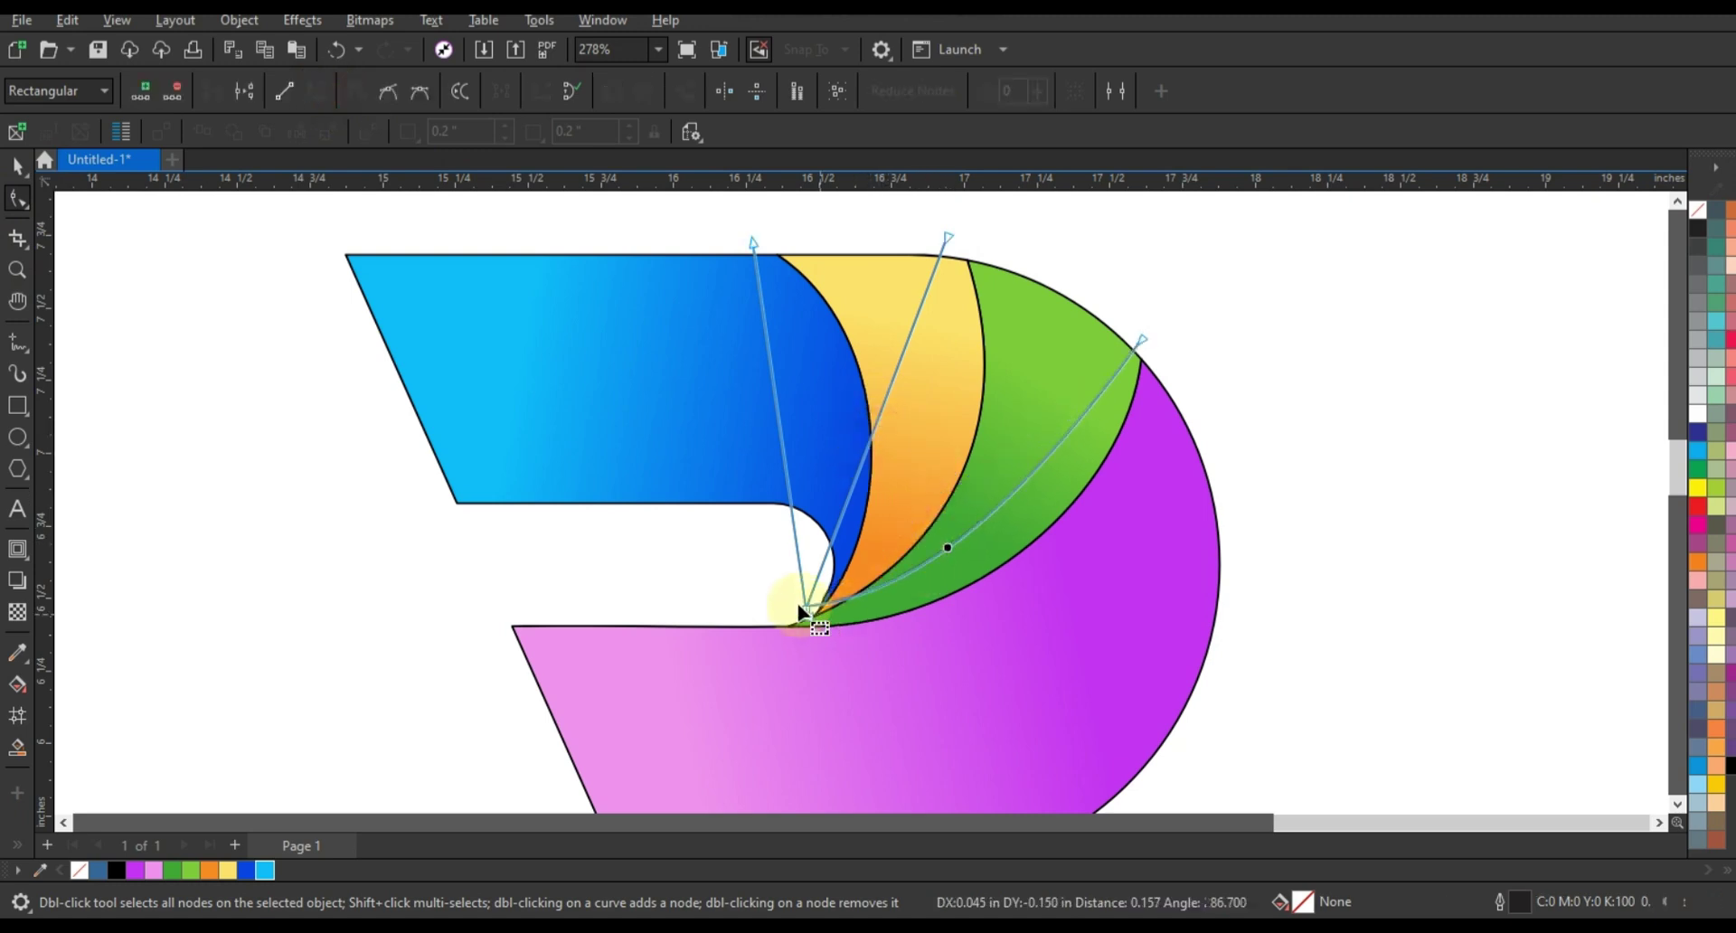
pyautogui.moveTo(803, 612)
pyautogui.mouseDown()
pyautogui.moveTo(775, 609)
pyautogui.moveTo(807, 604)
pyautogui.moveTo(790, 623)
pyautogui.mouseUp()
pyautogui.moveTo(1041, 476); pyautogui.dragTo(1100, 530)
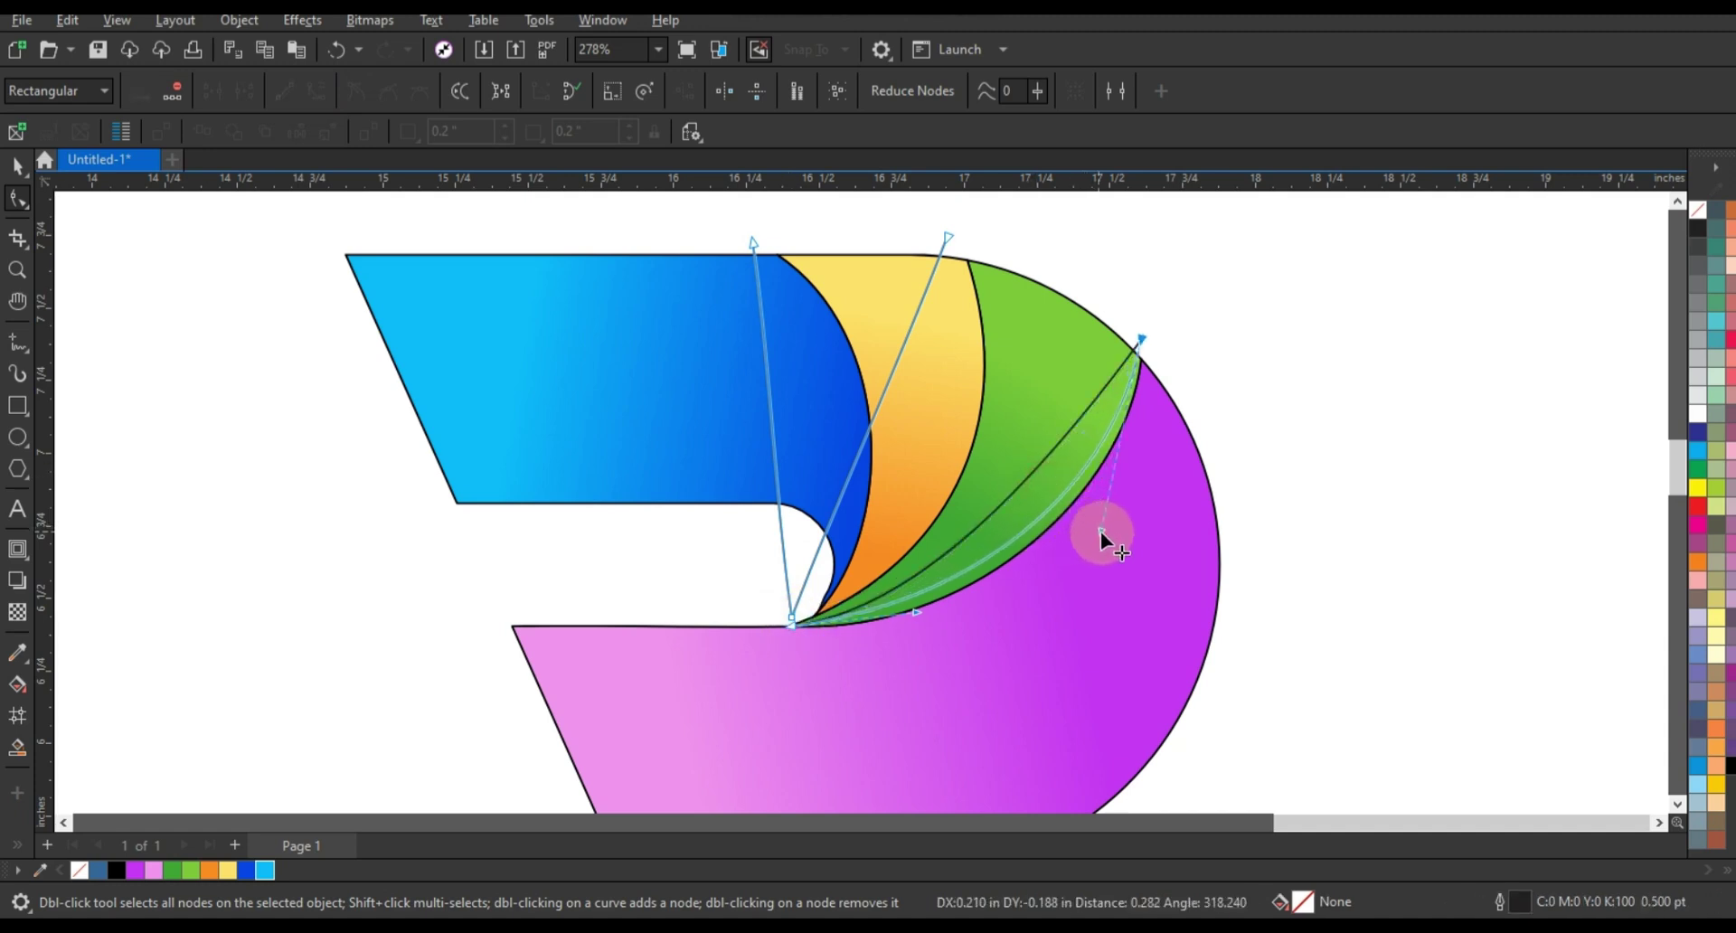
pyautogui.moveTo(1146, 340); pyautogui.dragTo(1142, 338)
pyautogui.moveTo(1102, 533); pyautogui.dragTo(1104, 539)
# - Bend the middle line to run just inside the yellow band, following its boundary with the green band
pyautogui.click(873, 403)
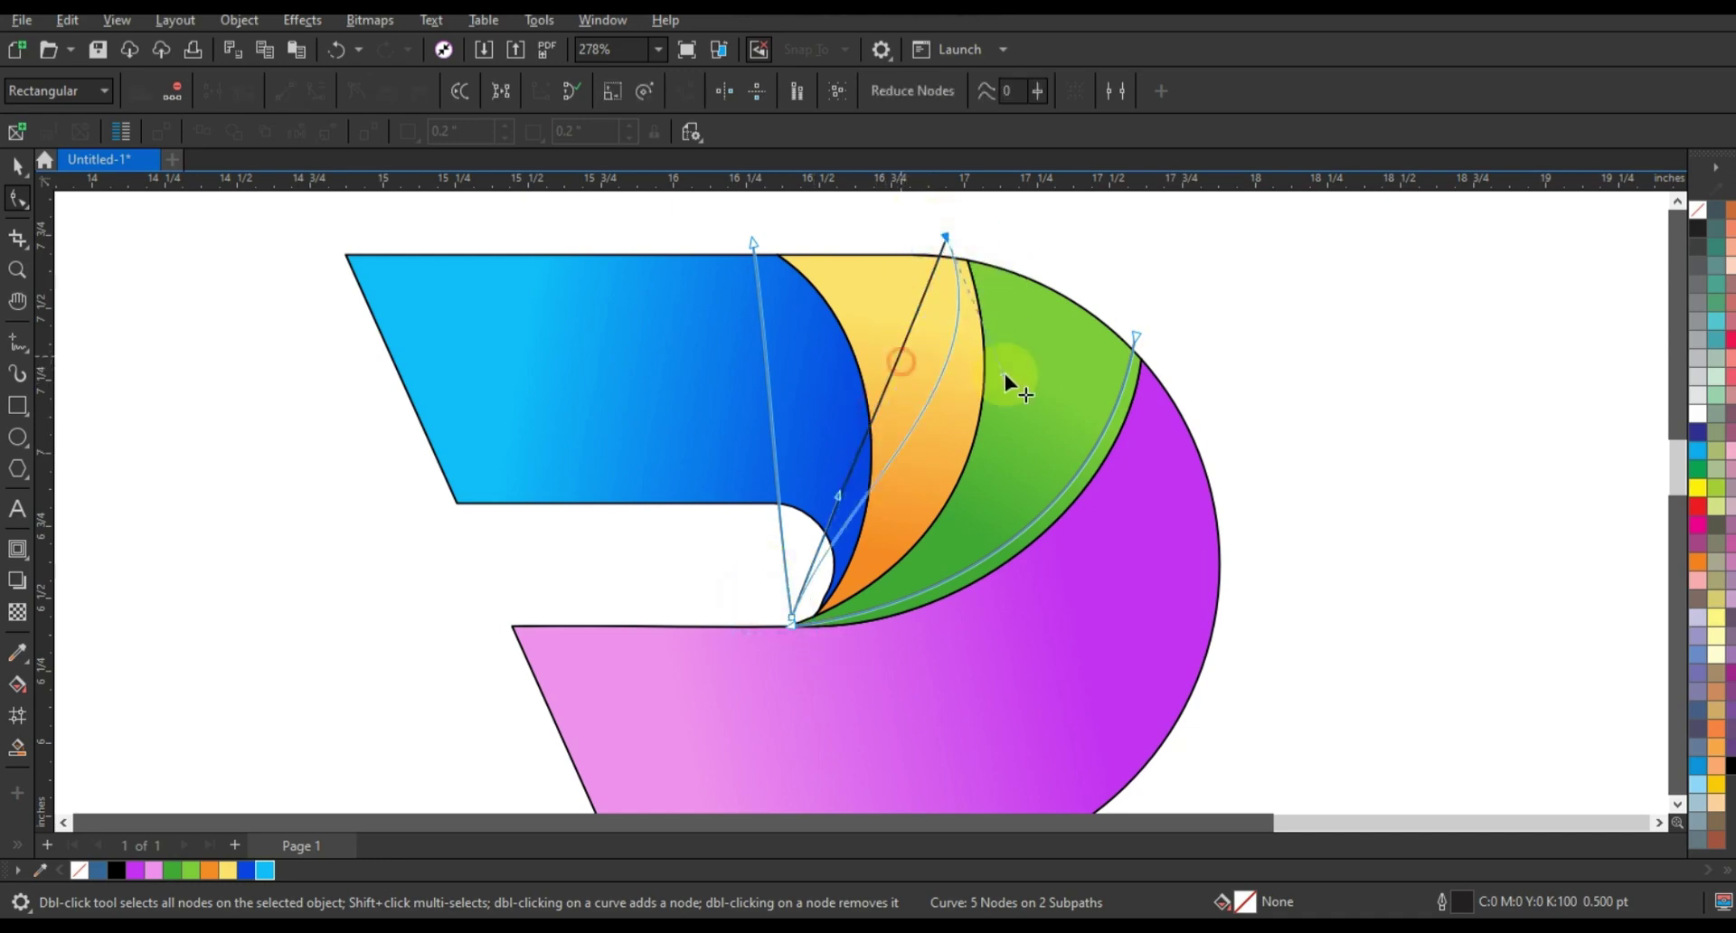
pyautogui.moveTo(839, 495); pyautogui.dragTo(884, 567)
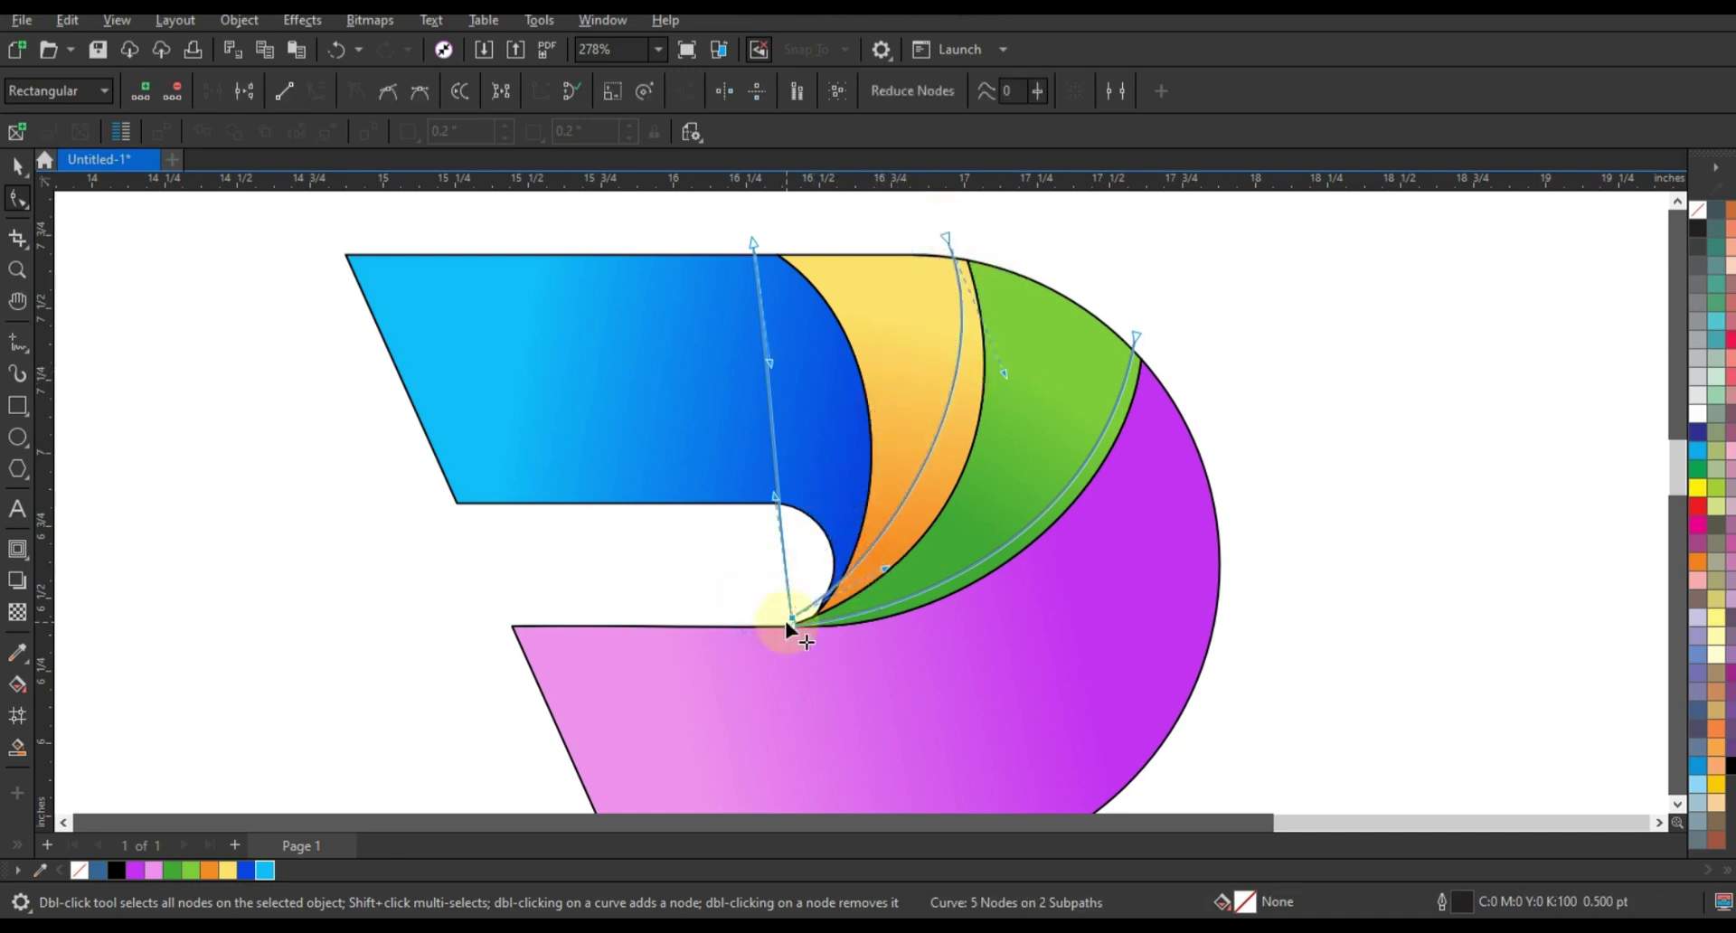
pyautogui.moveTo(794, 621); pyautogui.dragTo(932, 586)
pyautogui.moveTo(1006, 372); pyautogui.dragTo(1015, 378)
pyautogui.moveTo(945, 238); pyautogui.dragTo(939, 243)
pyautogui.moveTo(1017, 381); pyautogui.dragTo(1020, 387)
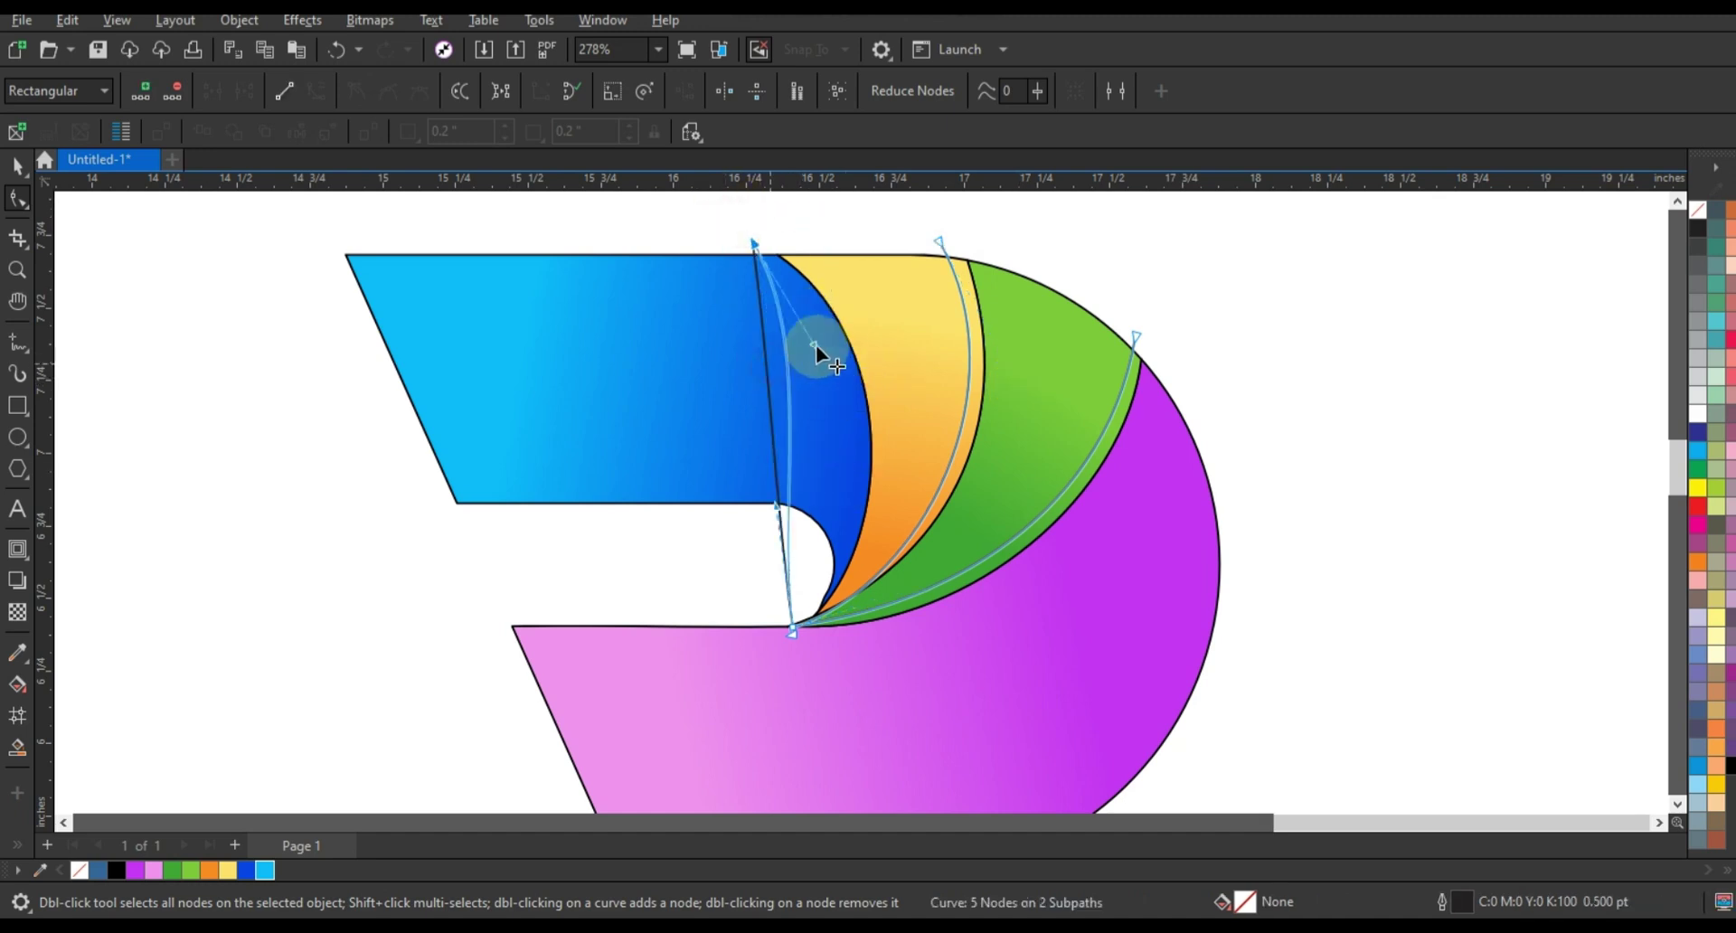
# - Bend the remaining line to run just inside the blue bar, following its curved boundary with the yellow band
pyautogui.moveTo(774, 505); pyautogui.dragTo(883, 527)
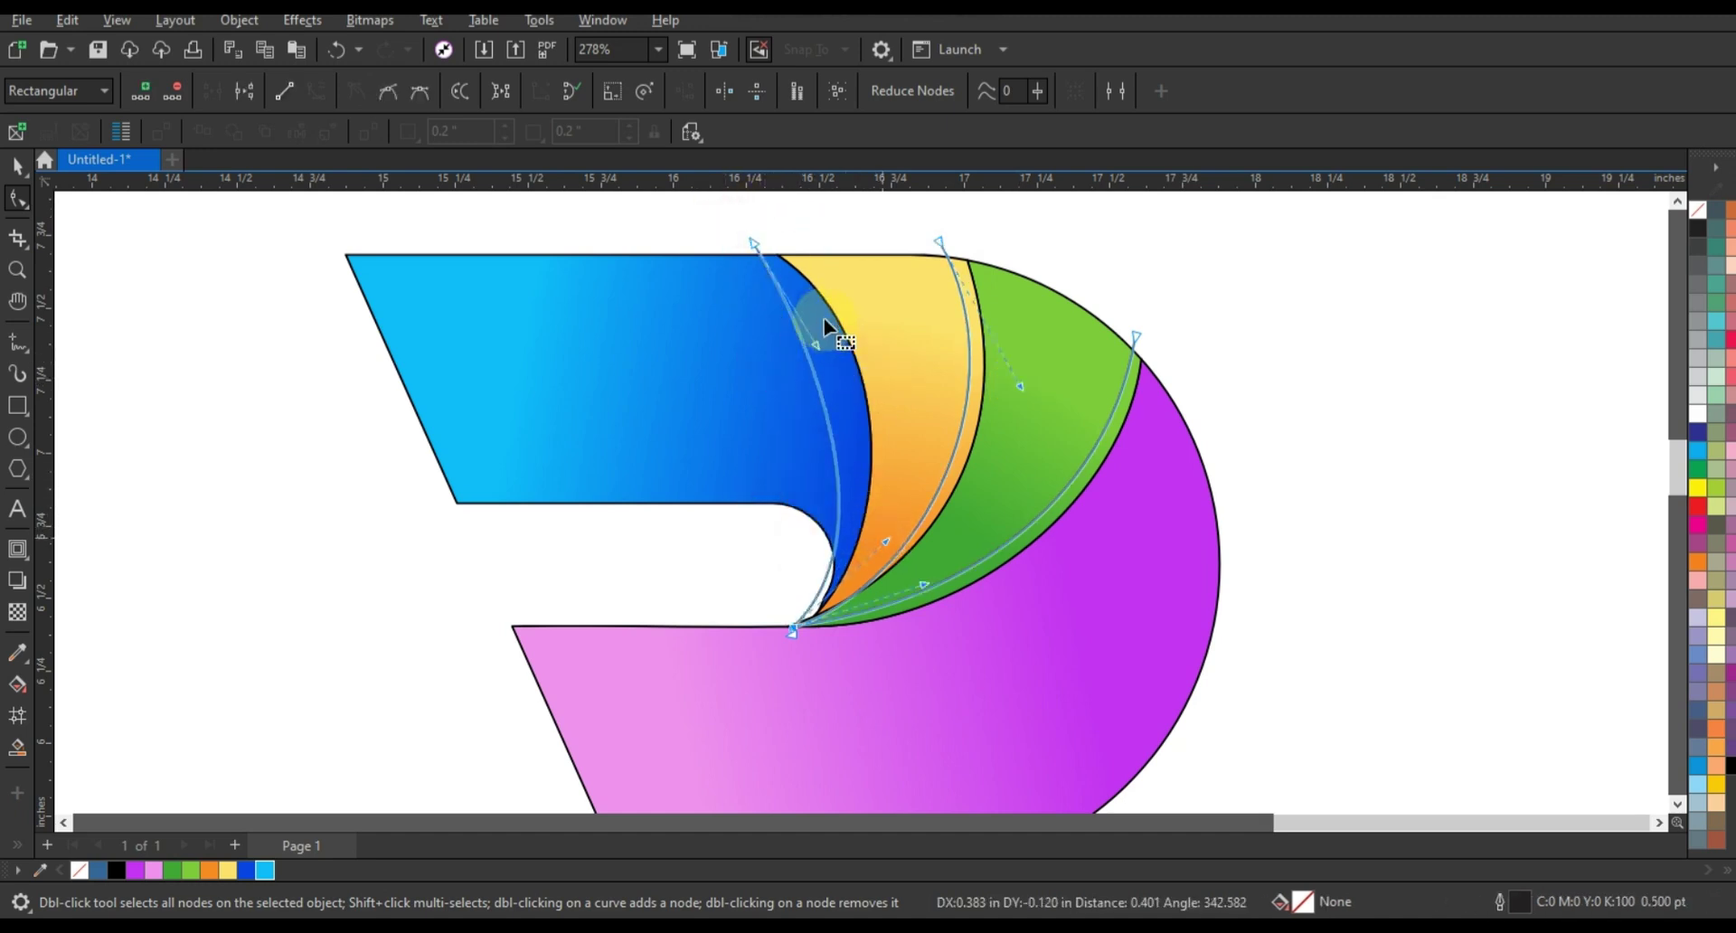
pyautogui.moveTo(816, 345); pyautogui.dragTo(877, 348)
pyautogui.moveTo(754, 243); pyautogui.dragTo(747, 249)
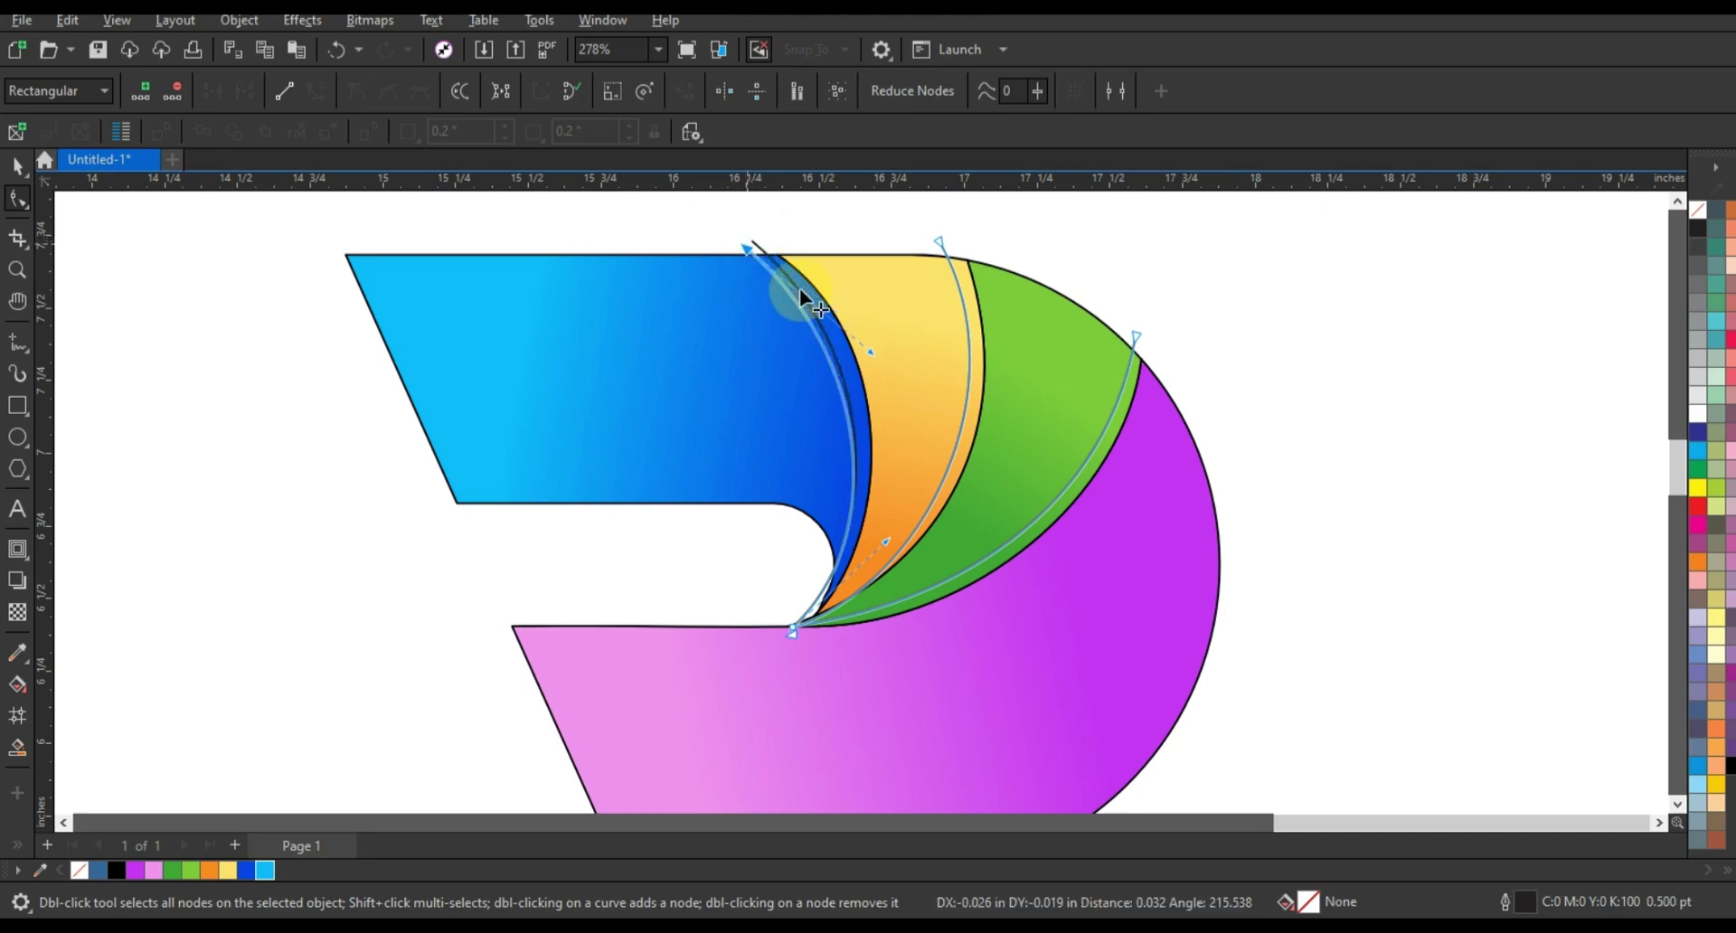
pyautogui.moveTo(871, 355); pyautogui.dragTo(880, 352)
pyautogui.moveTo(887, 541); pyautogui.dragTo(881, 582)
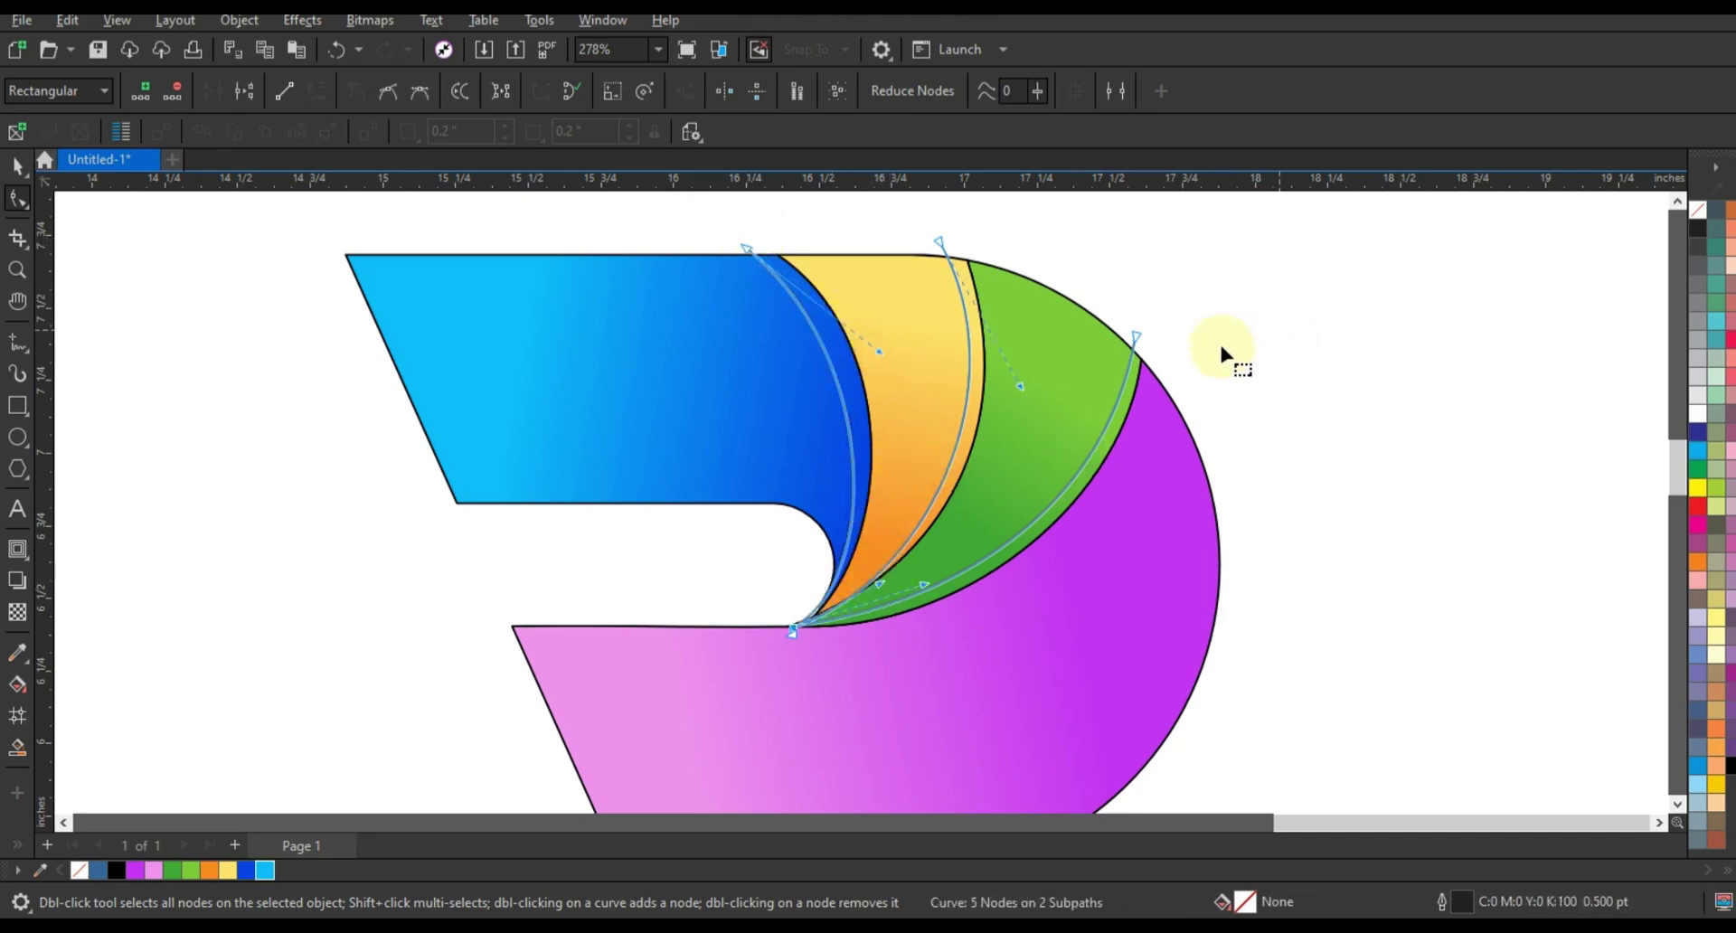
# - Smart-fill the three narrow strips between the new curves and the edges of the blue, yellow and green parts
pyautogui.click(17, 747)
pyautogui.click(794, 407)
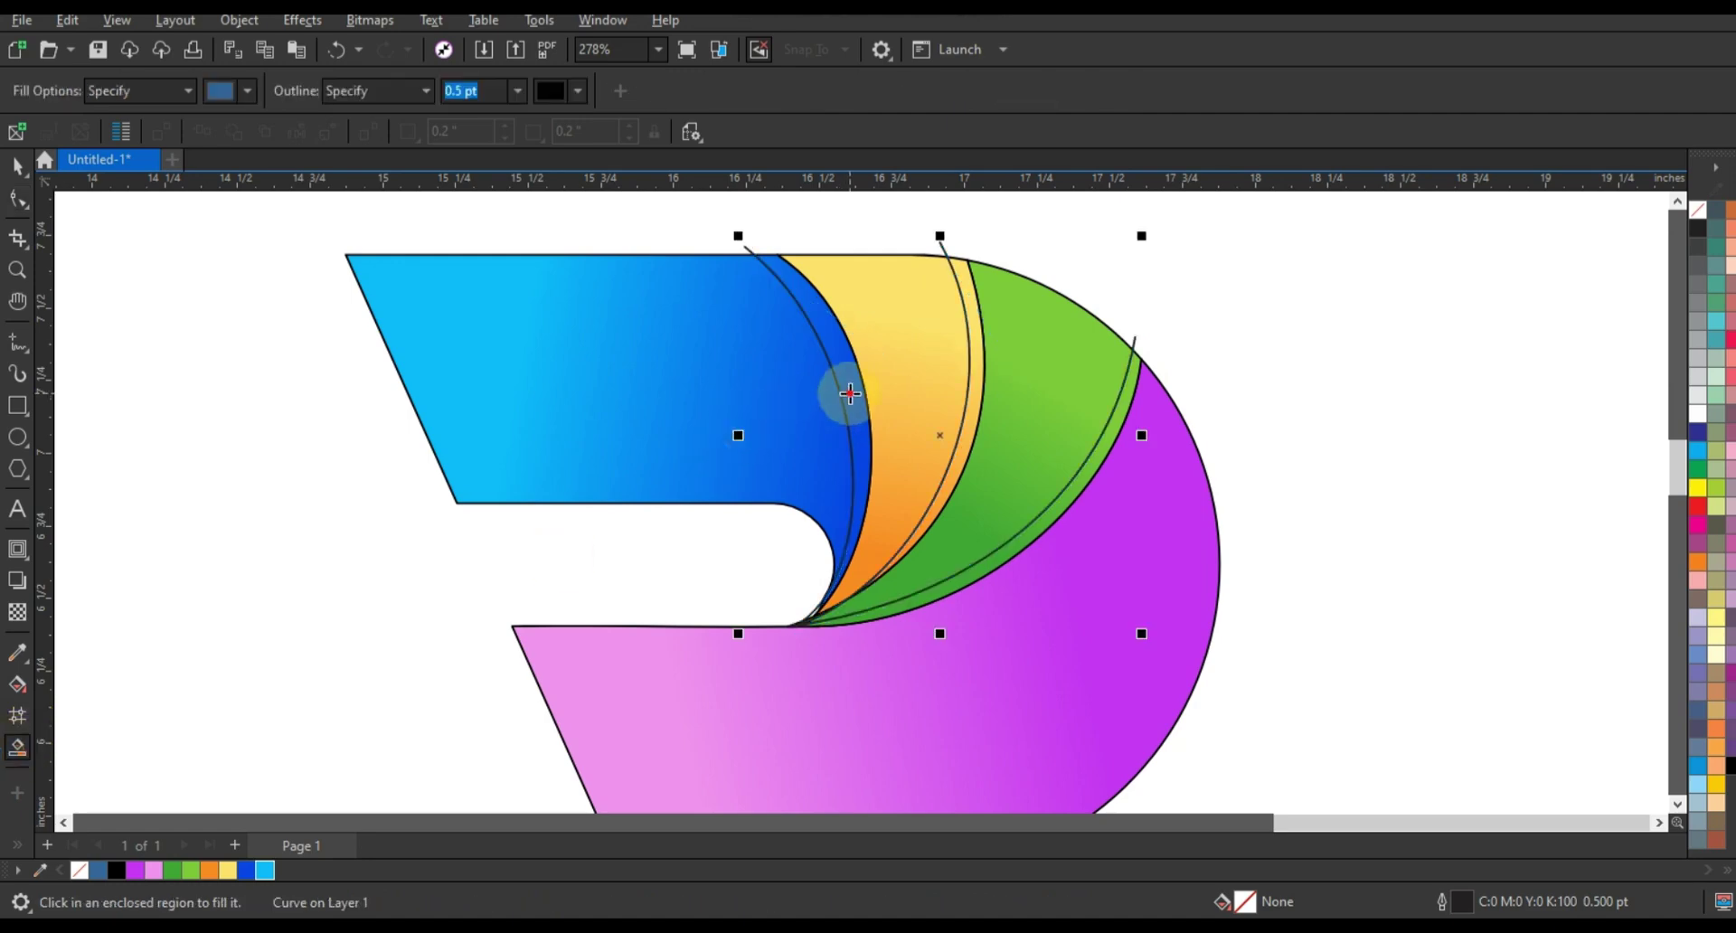
pyautogui.click(976, 396)
pyautogui.click(1083, 483)
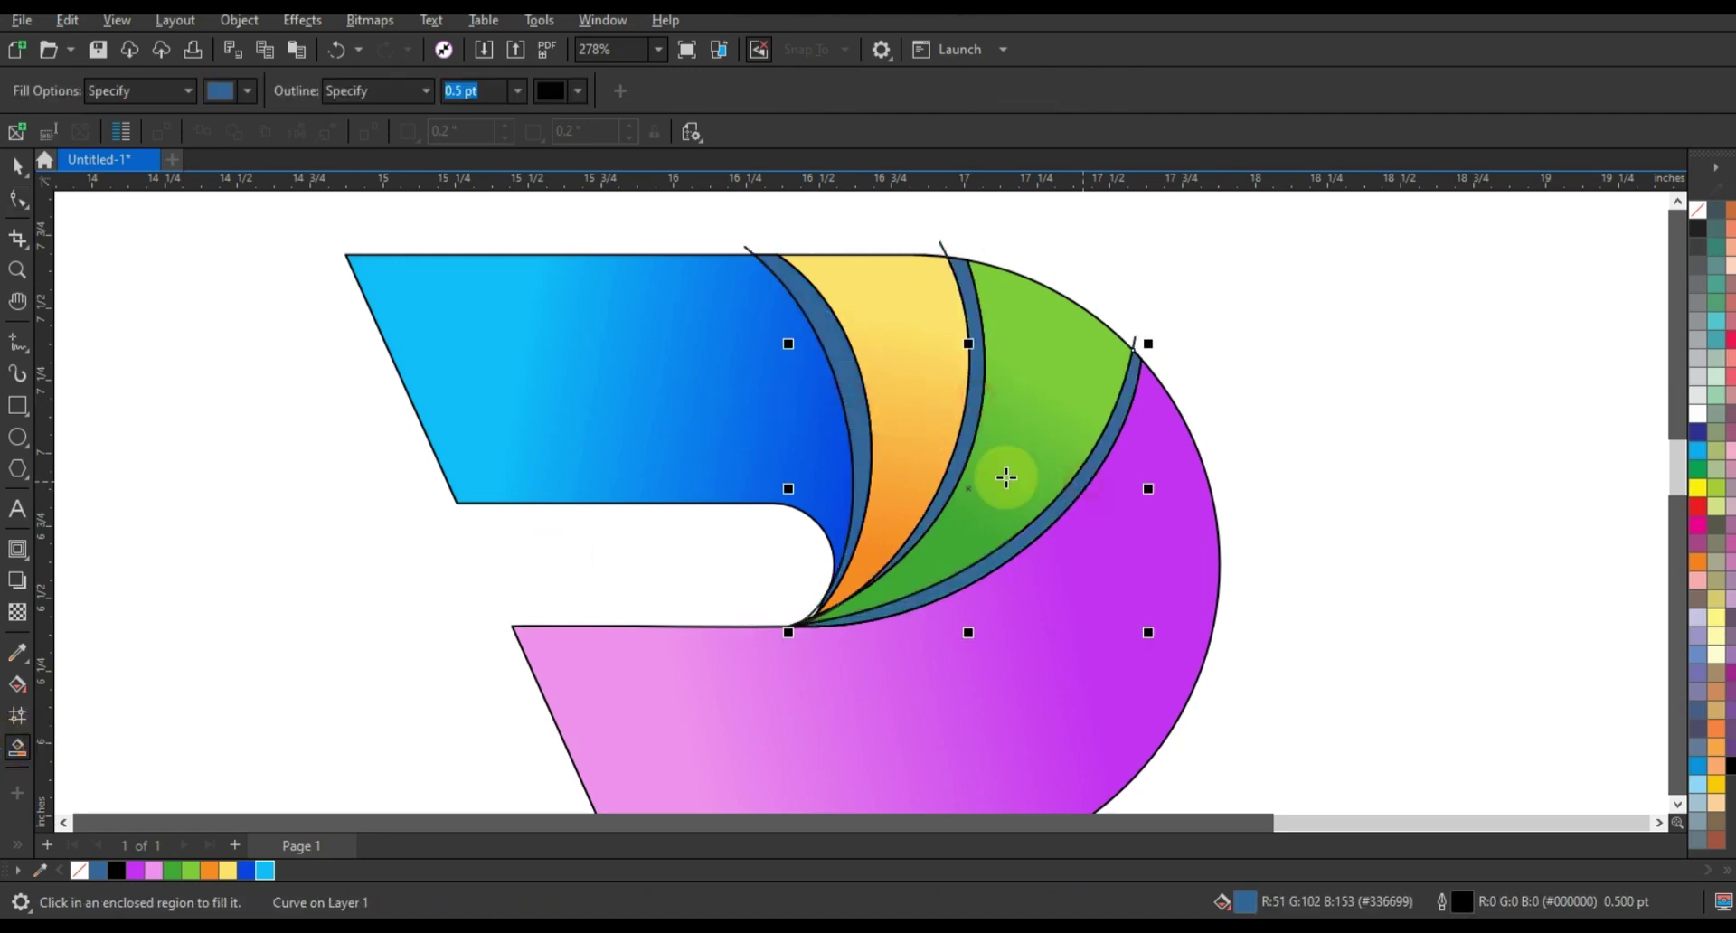
# - Color the three narrow strips black and set their uniform transparency to 83 to form shadows
pyautogui.press('space')
pyautogui.keyDown('shift'); pyautogui.click(776, 282); pyautogui.keyUp('shift')
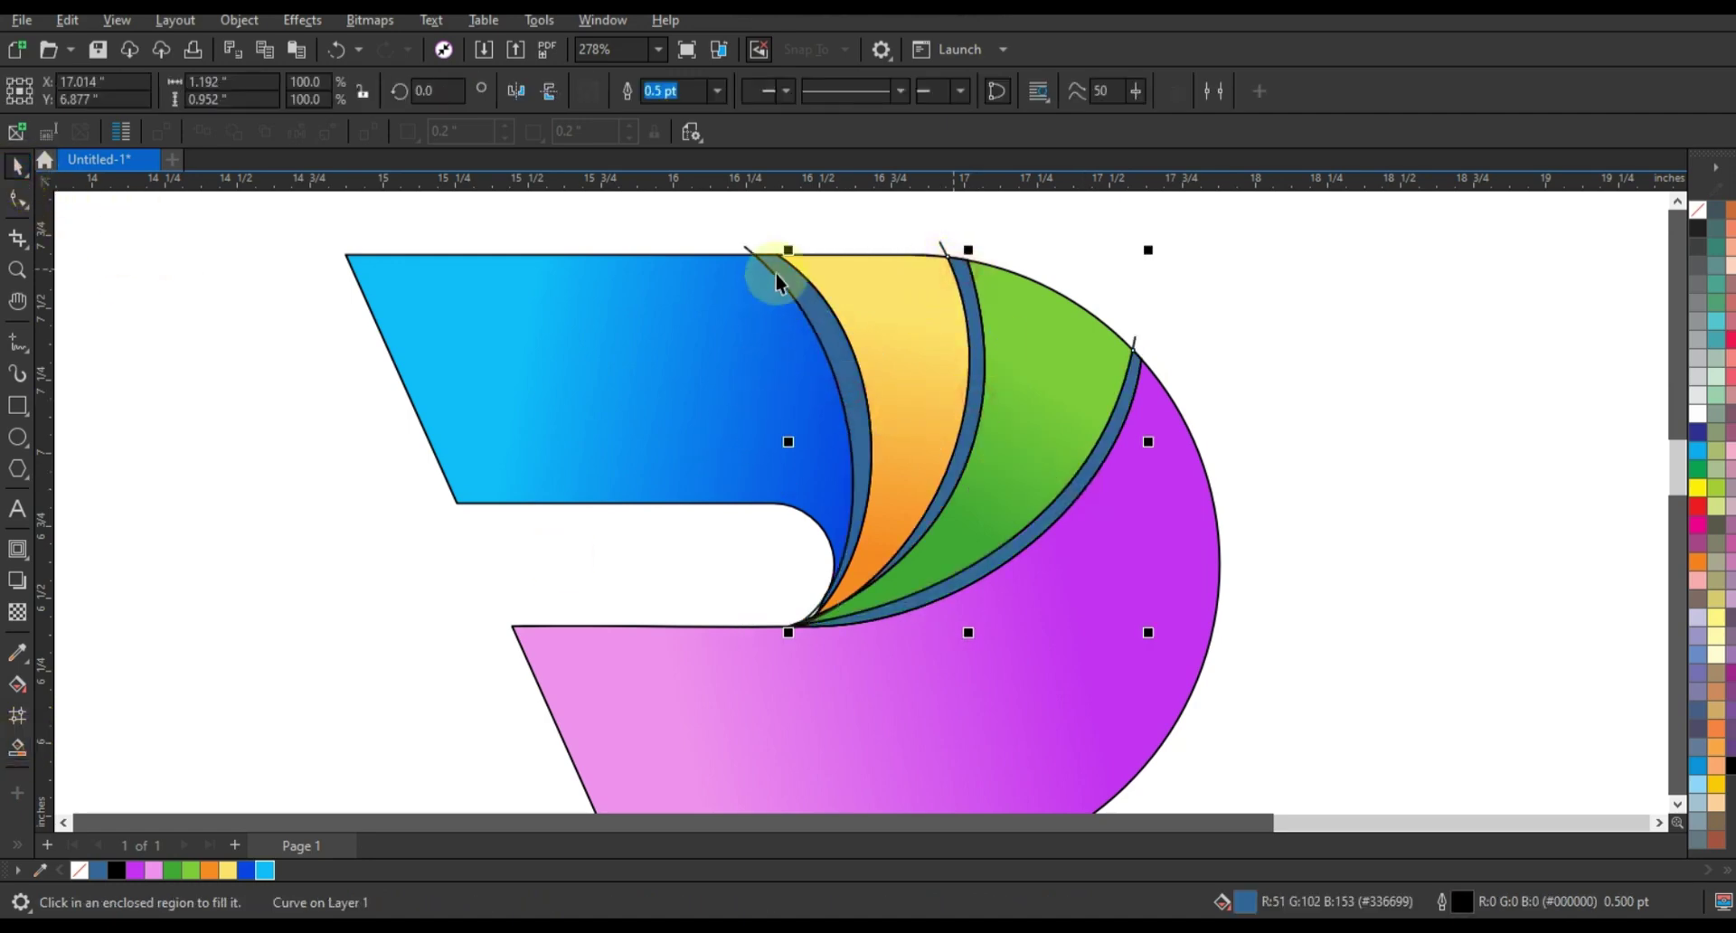
pyautogui.click(117, 870)
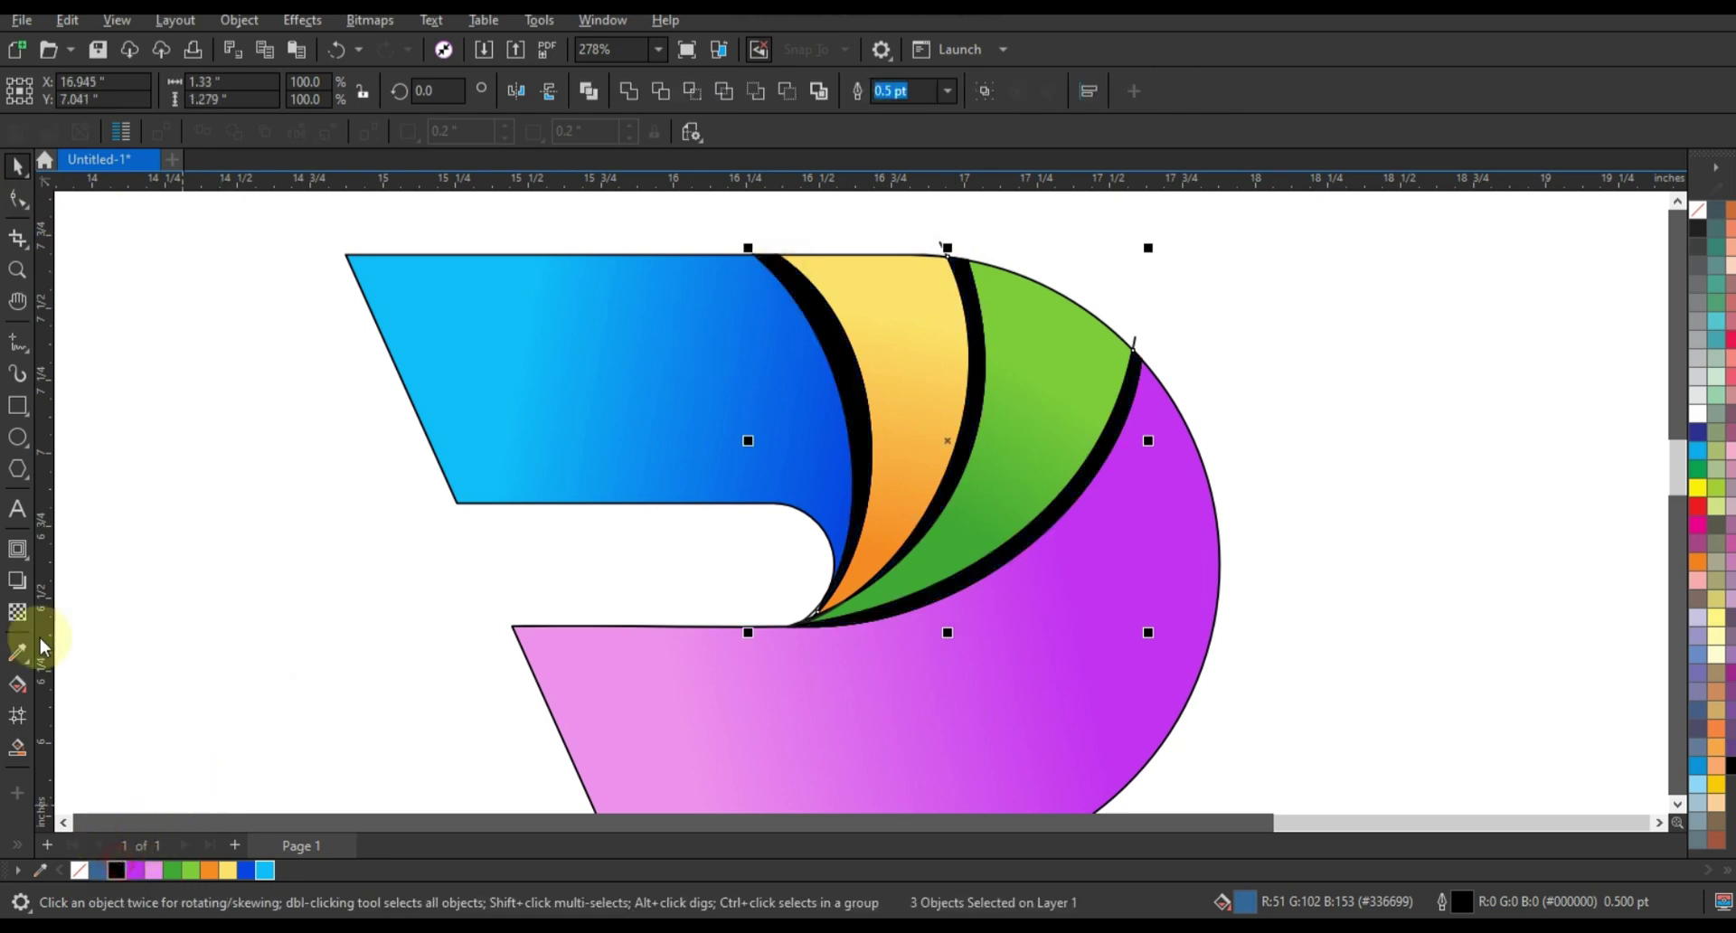
pyautogui.click(18, 612)
pyautogui.click(942, 648)
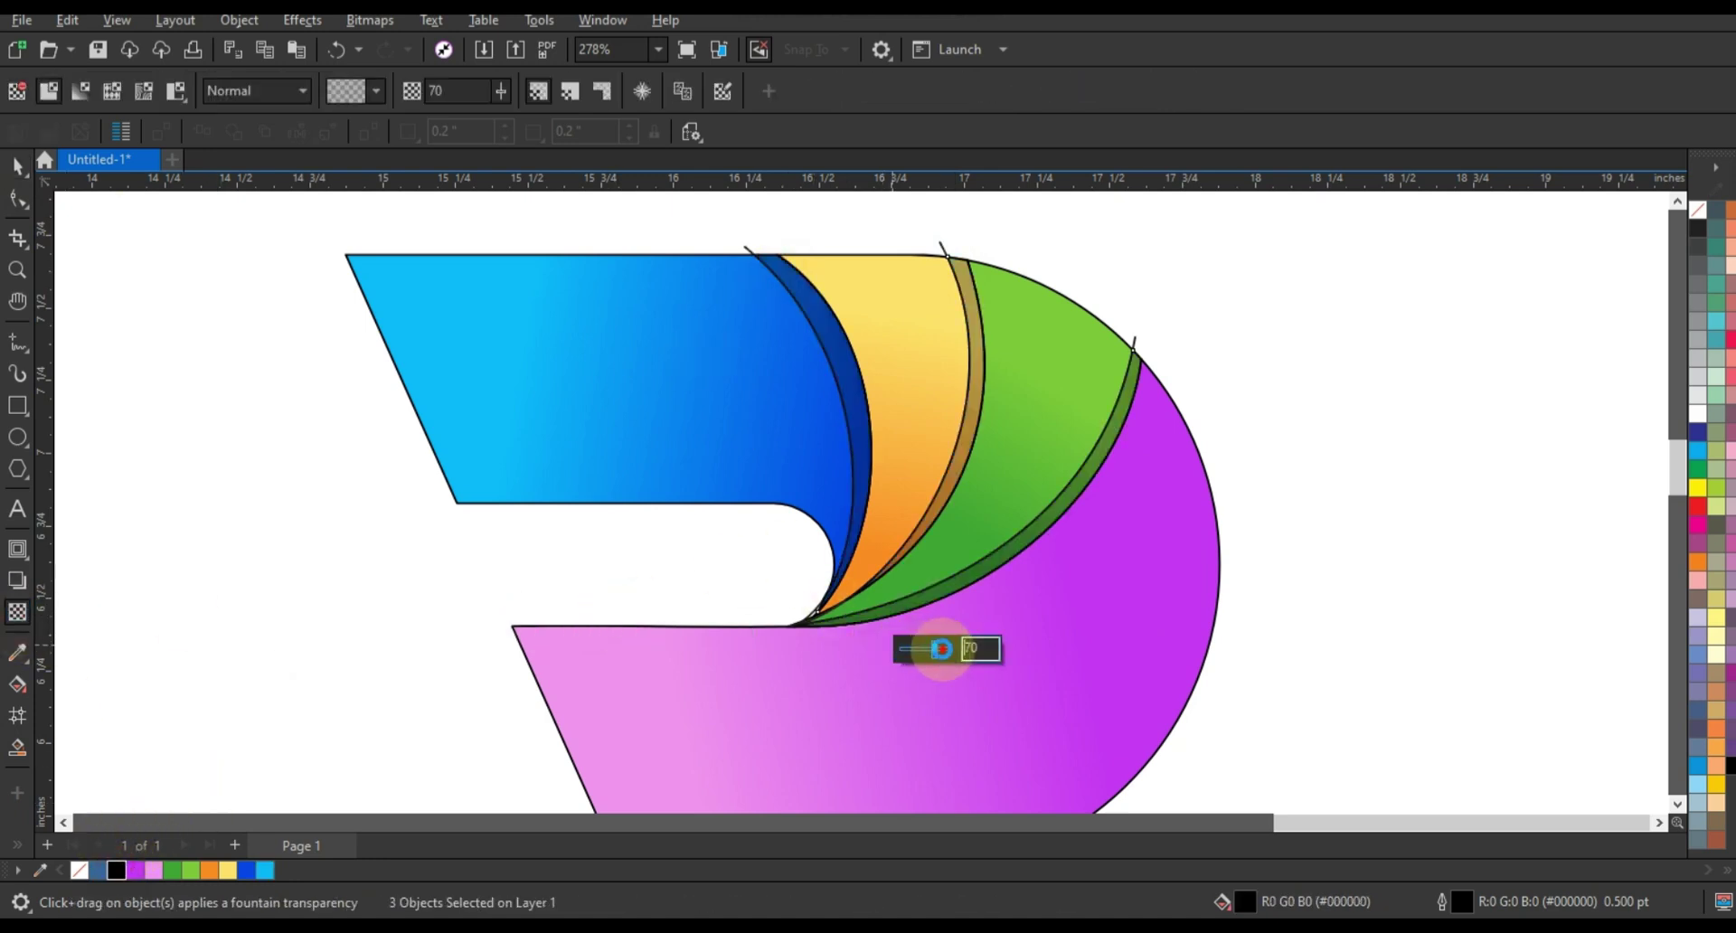
pyautogui.click(17, 166)
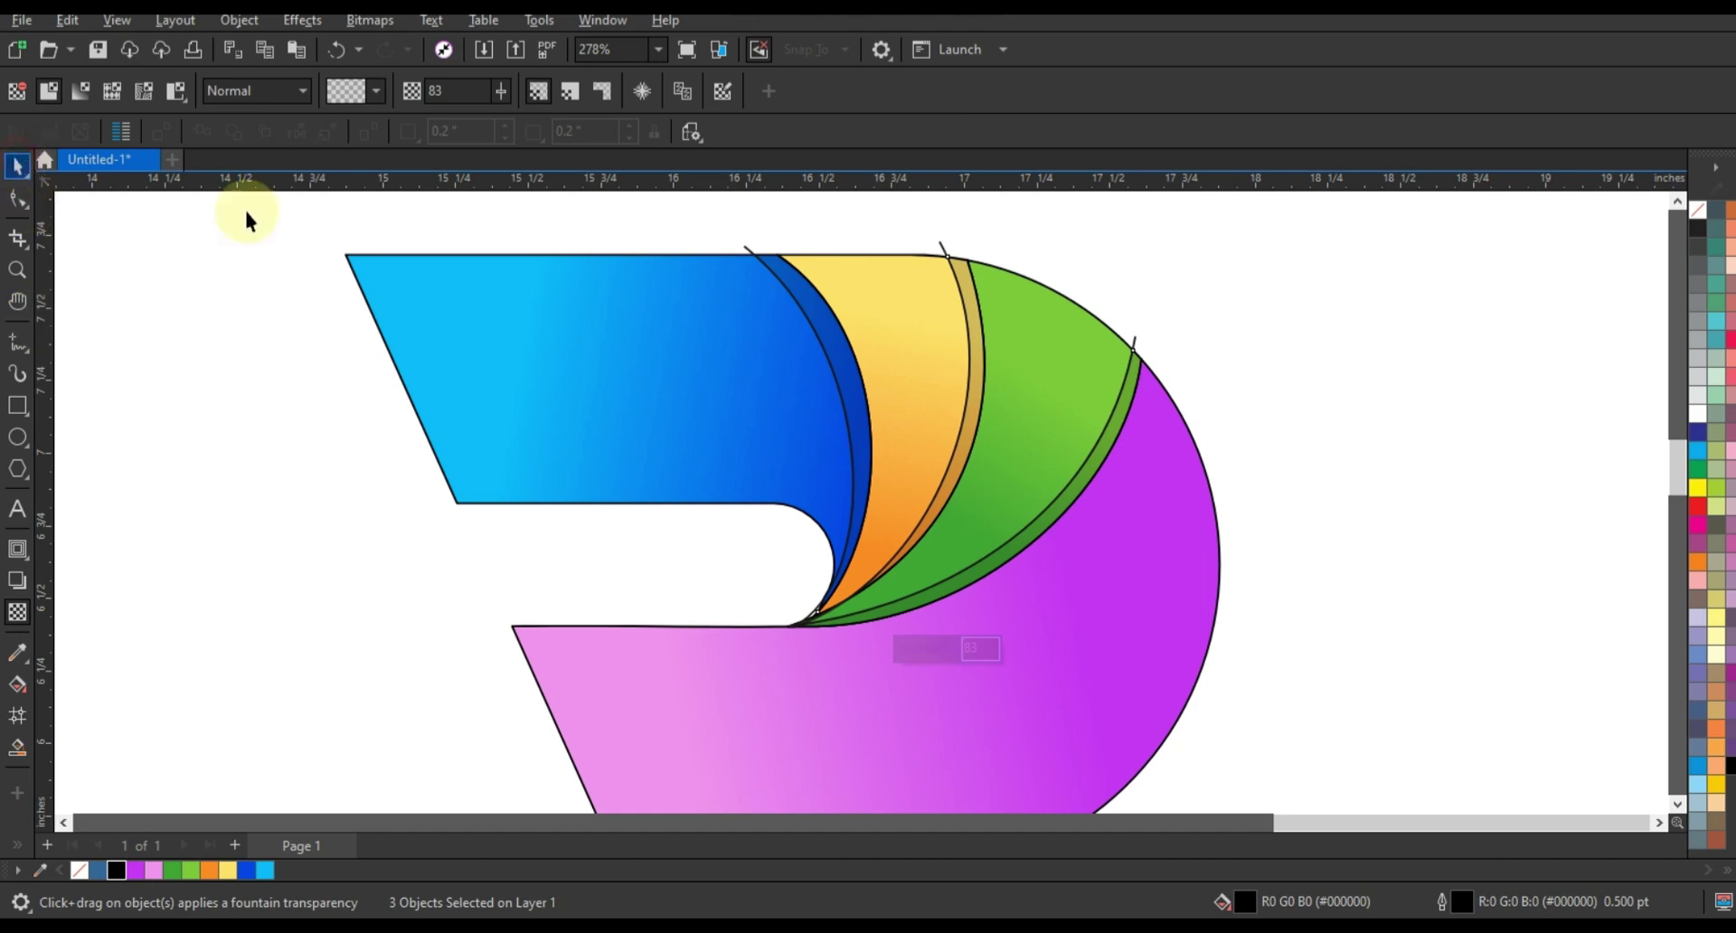
# - Remove the outlines from the three shadow strips and delete the combined guide curves
pyautogui.rightClick(1703, 211)
pyautogui.rightClick(1700, 208)
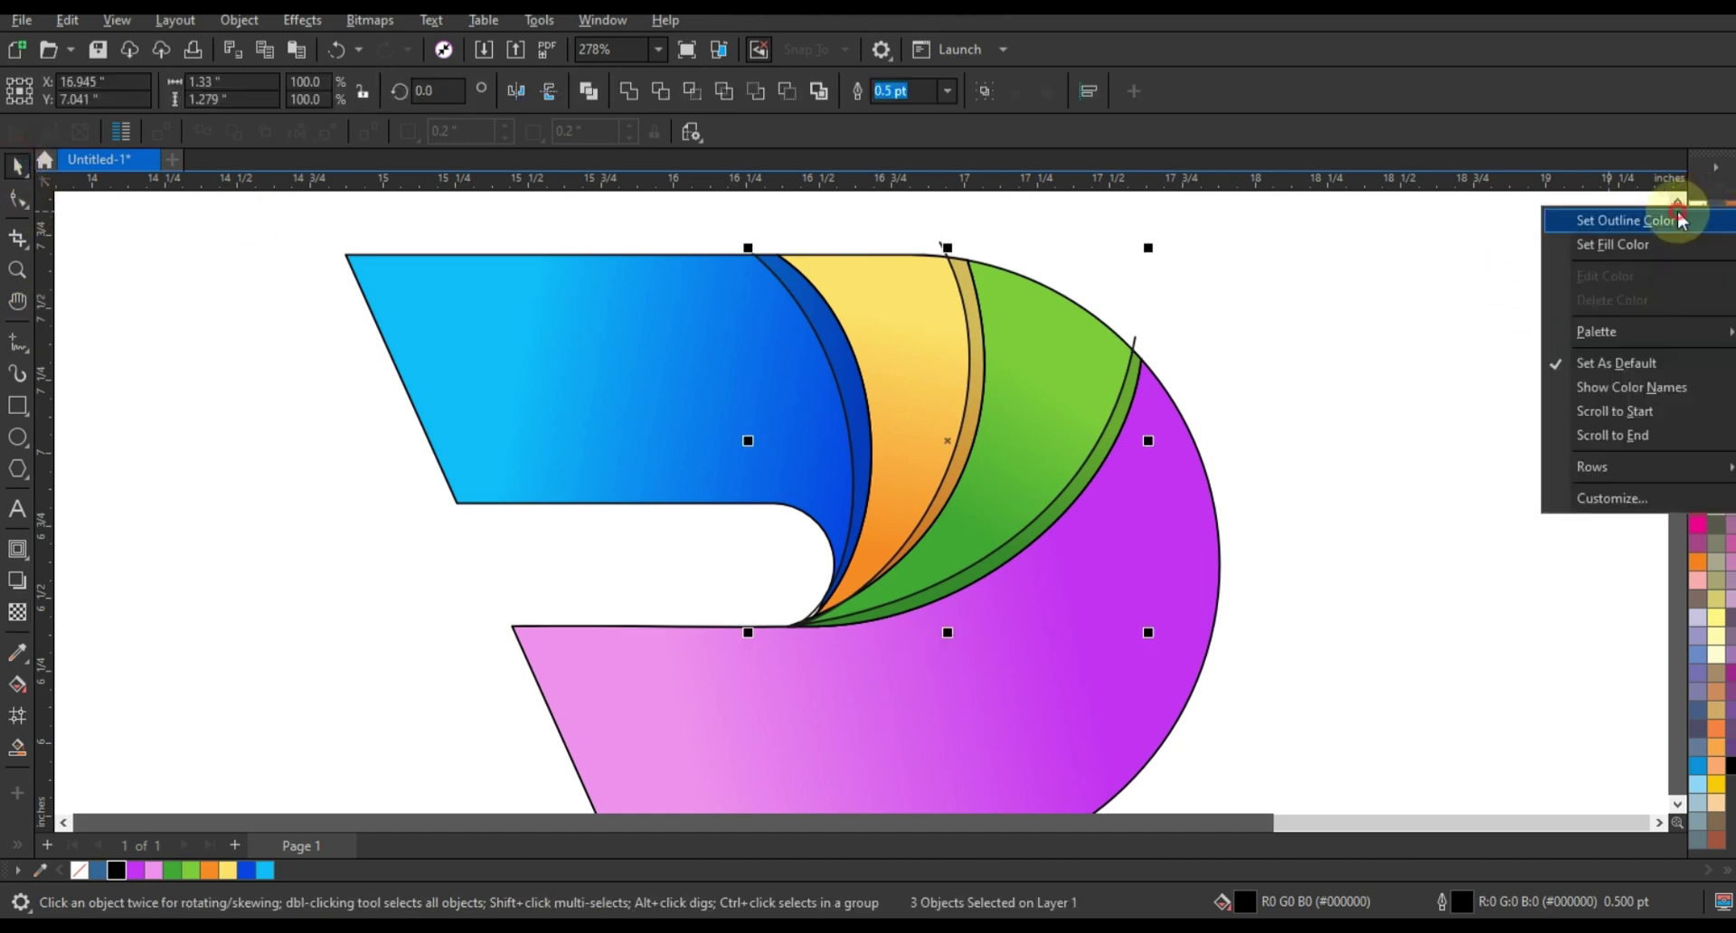
pyautogui.click(1678, 220)
pyautogui.click(1332, 212)
pyautogui.click(1134, 341)
pyautogui.press('Delete')
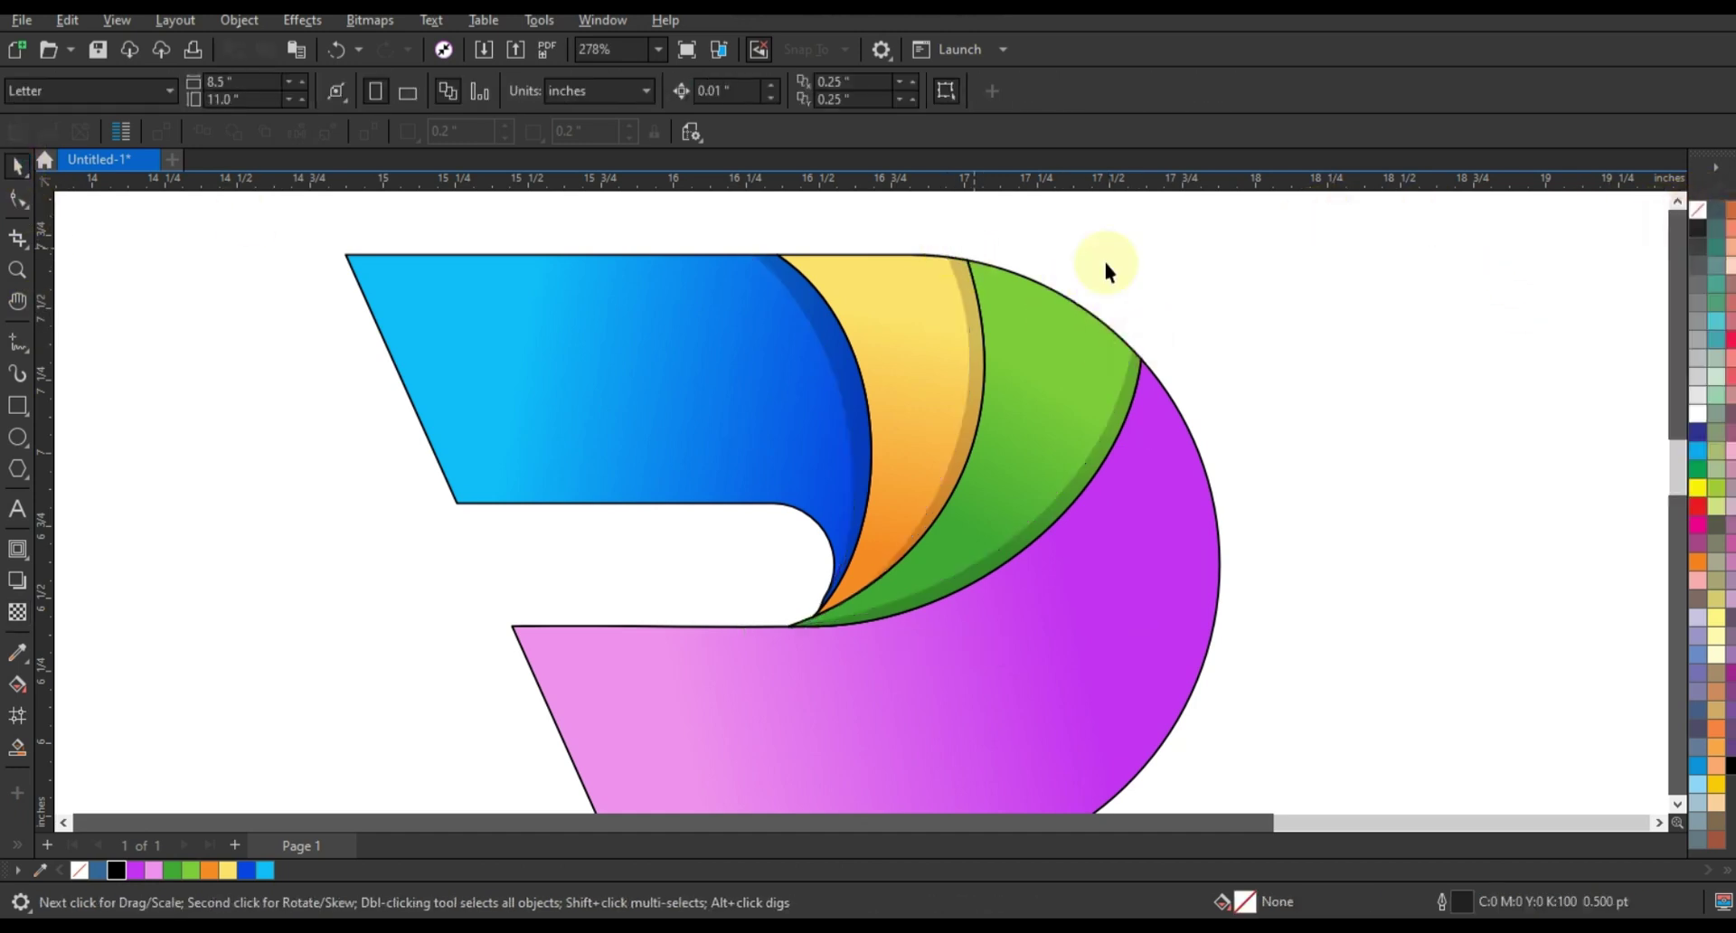
# - Select the green band and remove its outline
pyautogui.click(1055, 280)
pyautogui.rightClick(1699, 209)
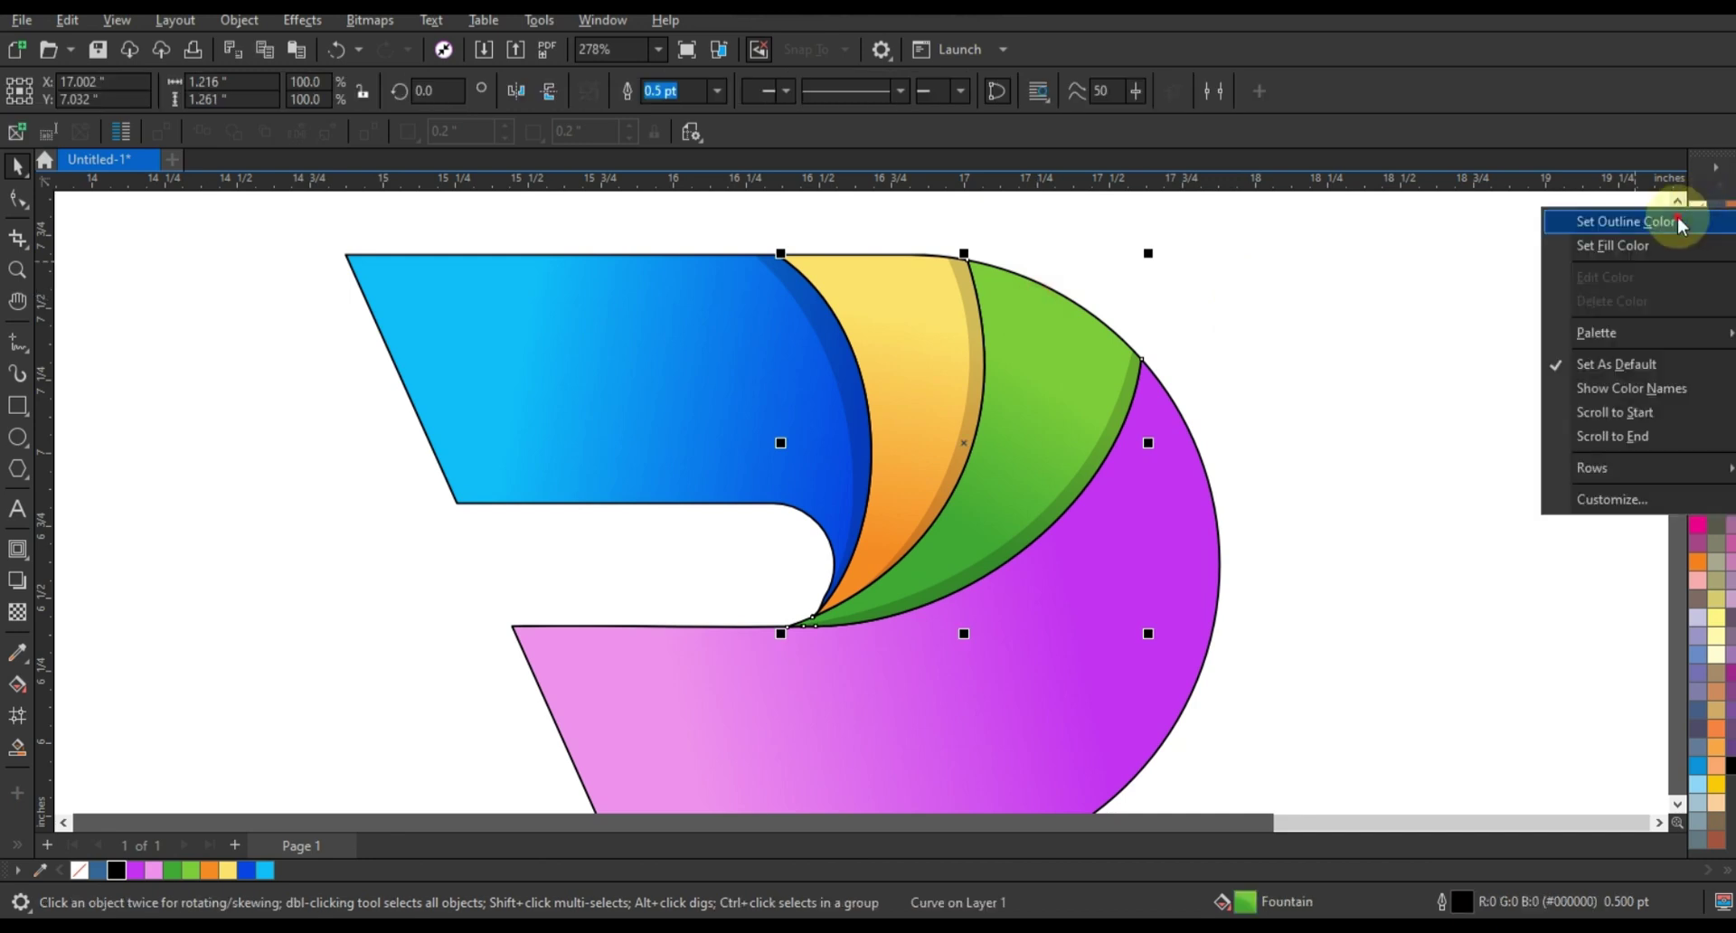
pyautogui.click(1680, 221)
pyautogui.click(1454, 255)
# - Select all the shapes of the upper part of the logo, excluding the leg, and remove their outlines
pyautogui.scroll(-2, 1089, 296)
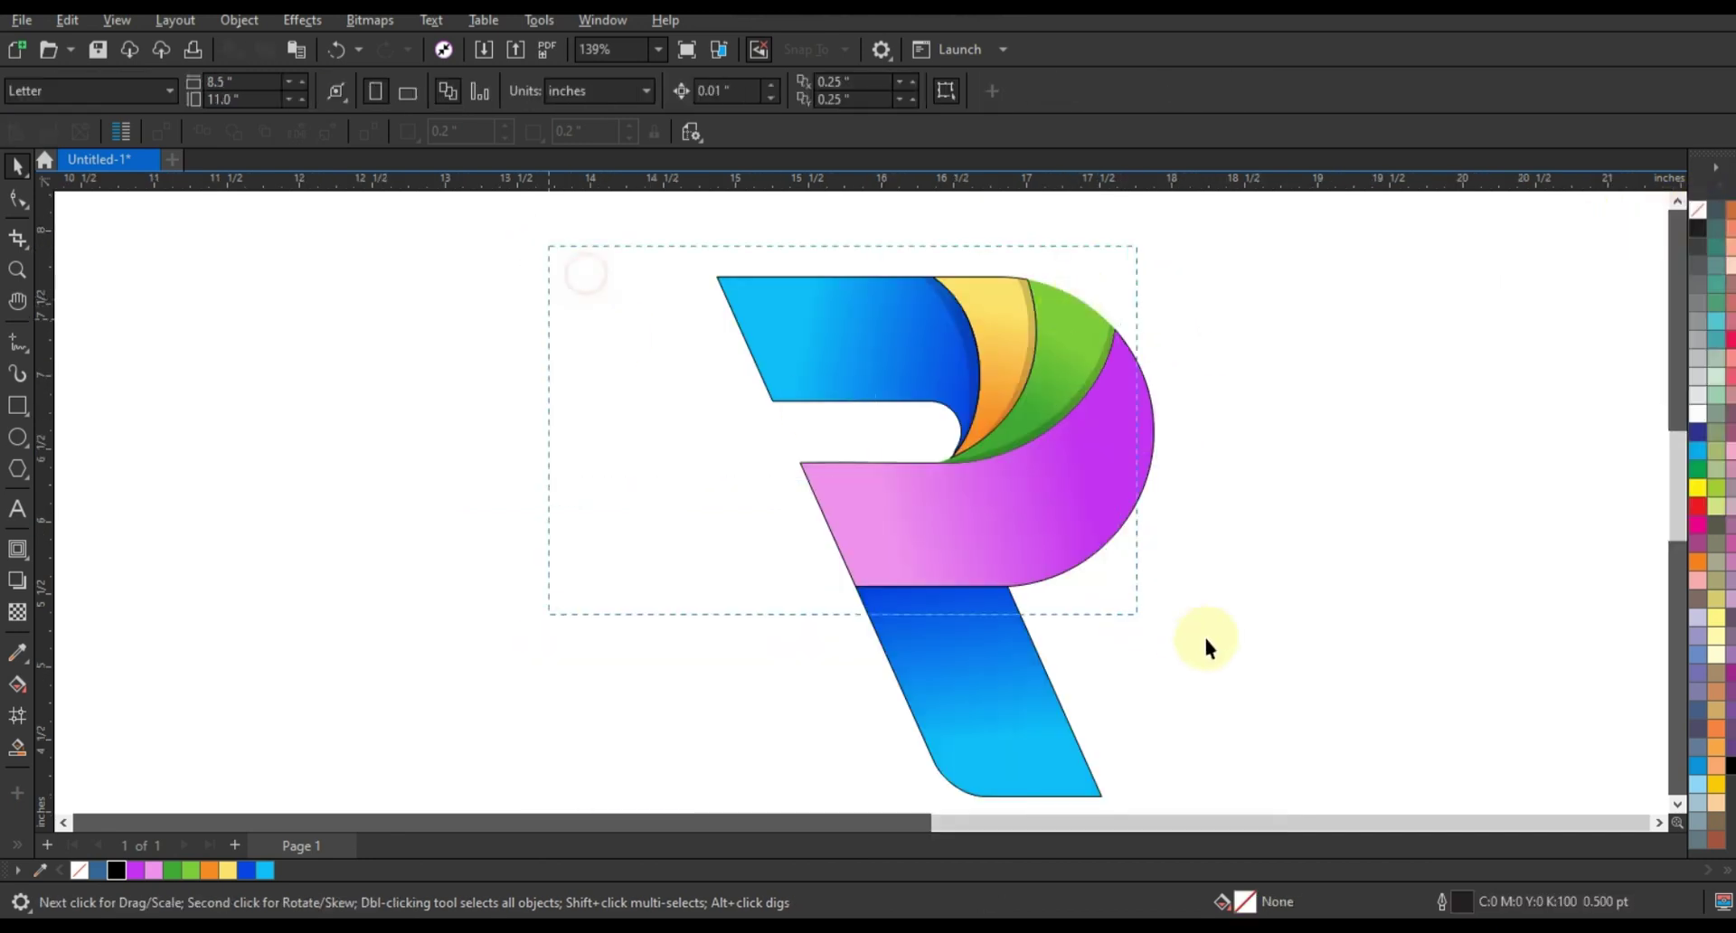
pyautogui.moveTo(1207, 643); pyautogui.dragTo(1206, 644)
pyautogui.rightClick(1699, 210)
pyautogui.click(1680, 228)
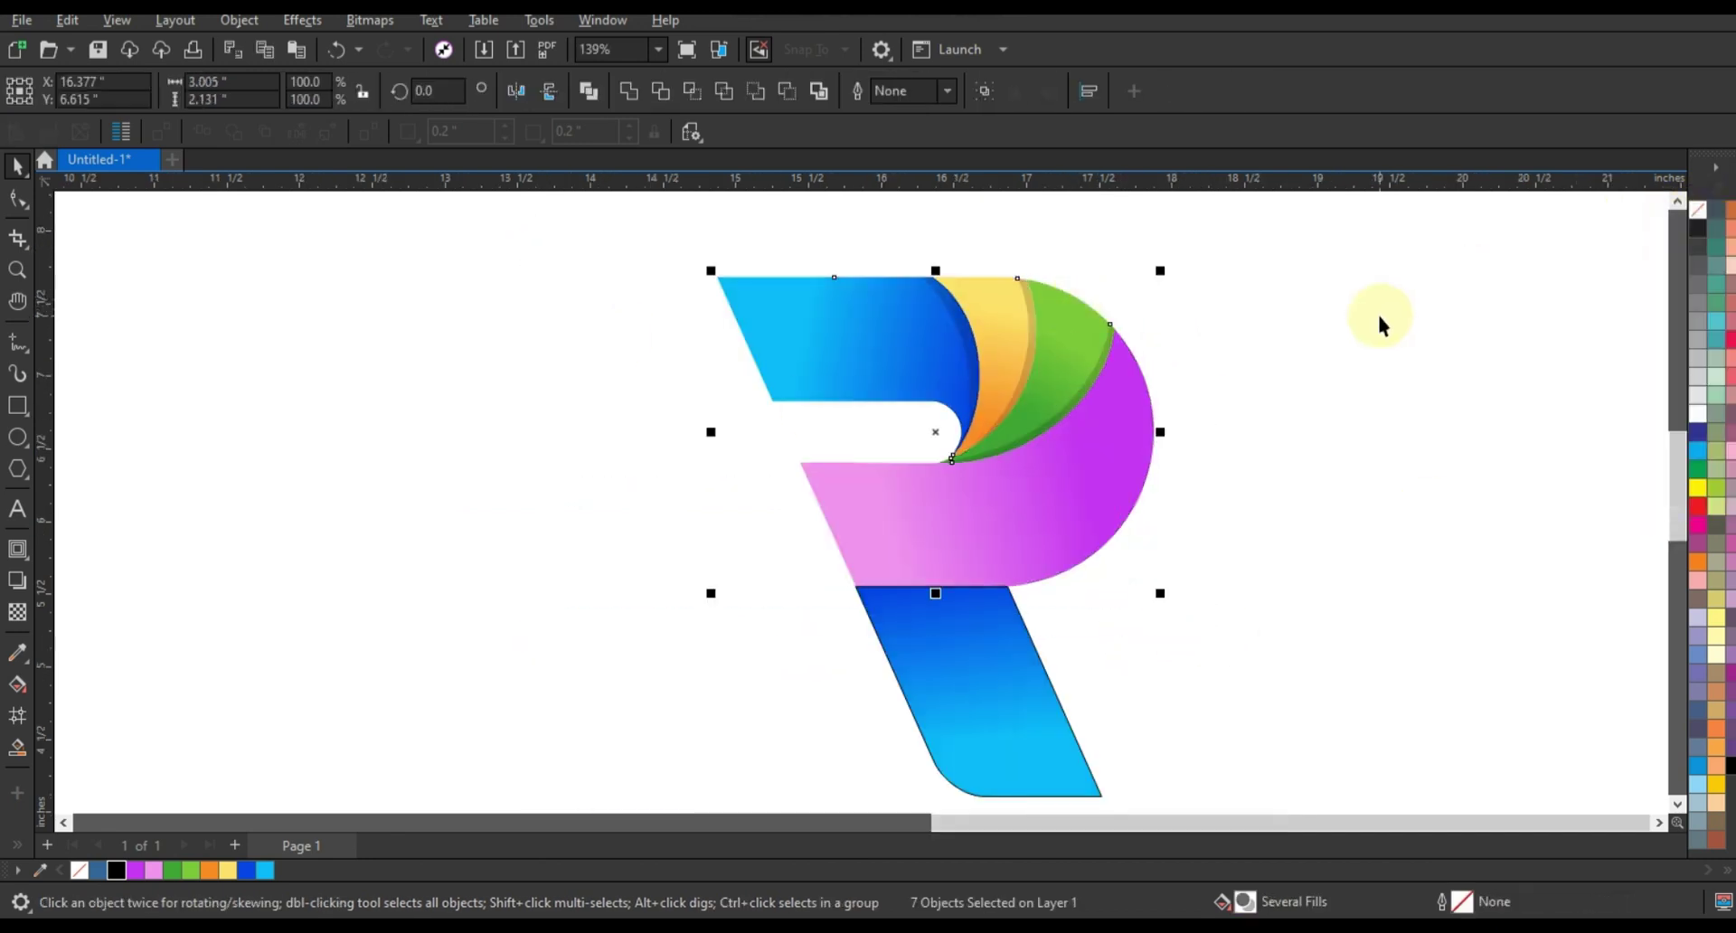
pyautogui.click(1380, 321)
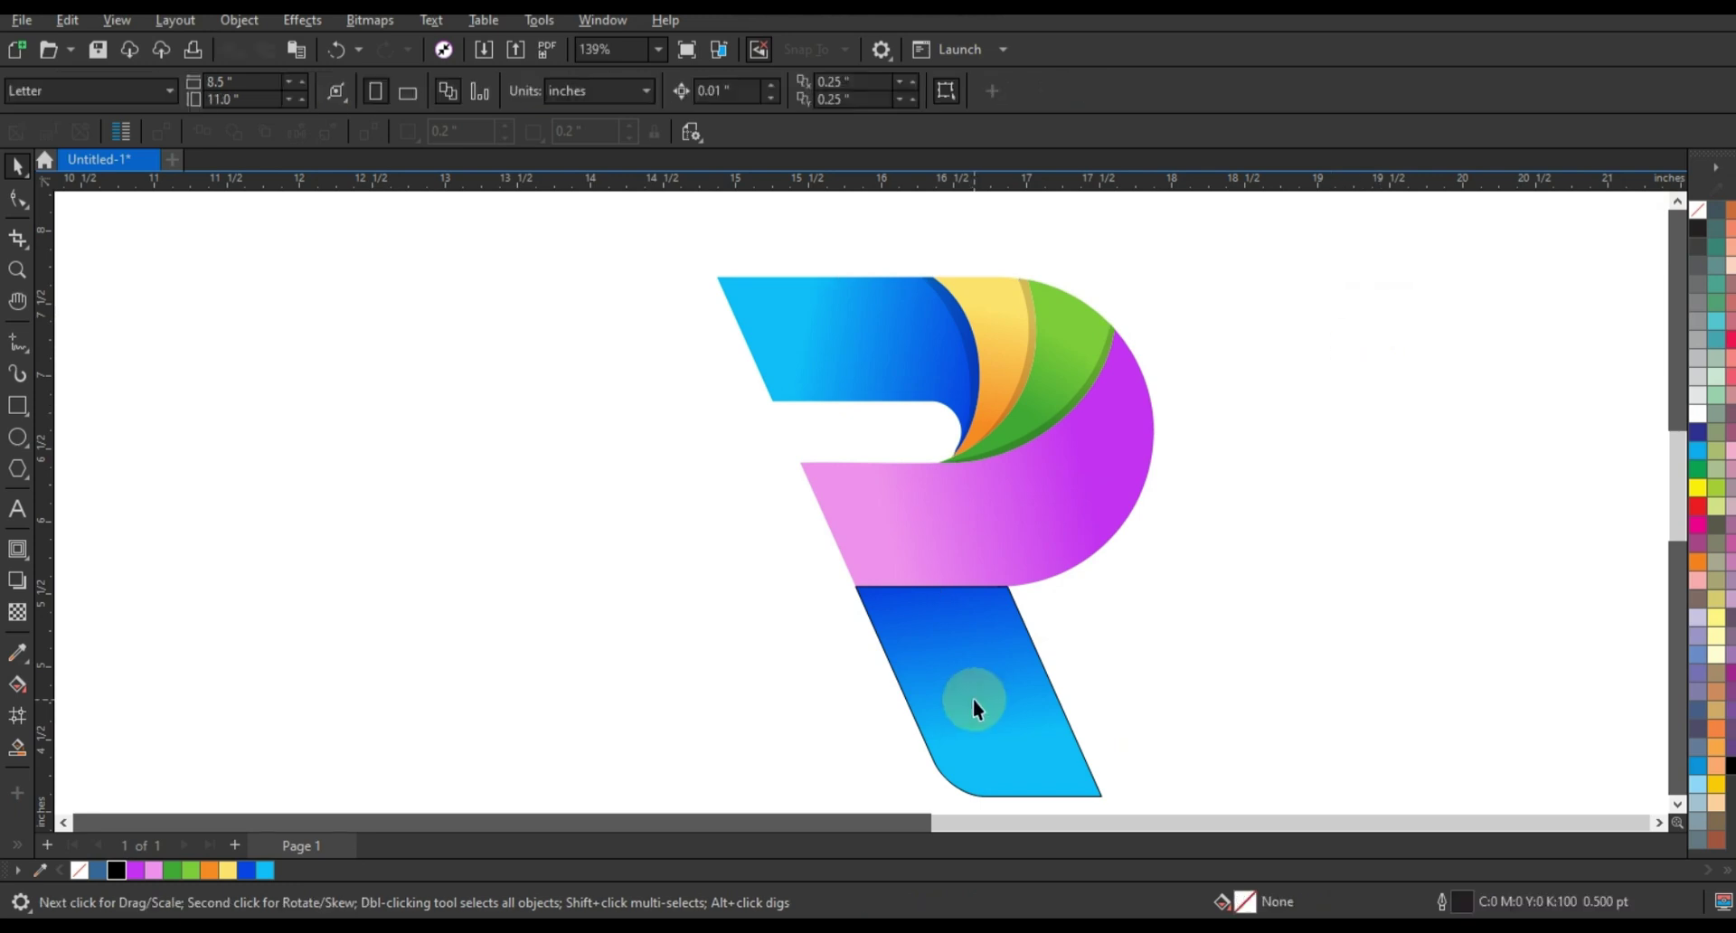
# - Draw a circle about 2.24 in across over the blue leg and flatten it into an ellipse about 1.6 in high
pyautogui.click(17, 437)
pyautogui.moveTo(1217, 538); pyautogui.dragTo(887, 809)
pyautogui.press('space')
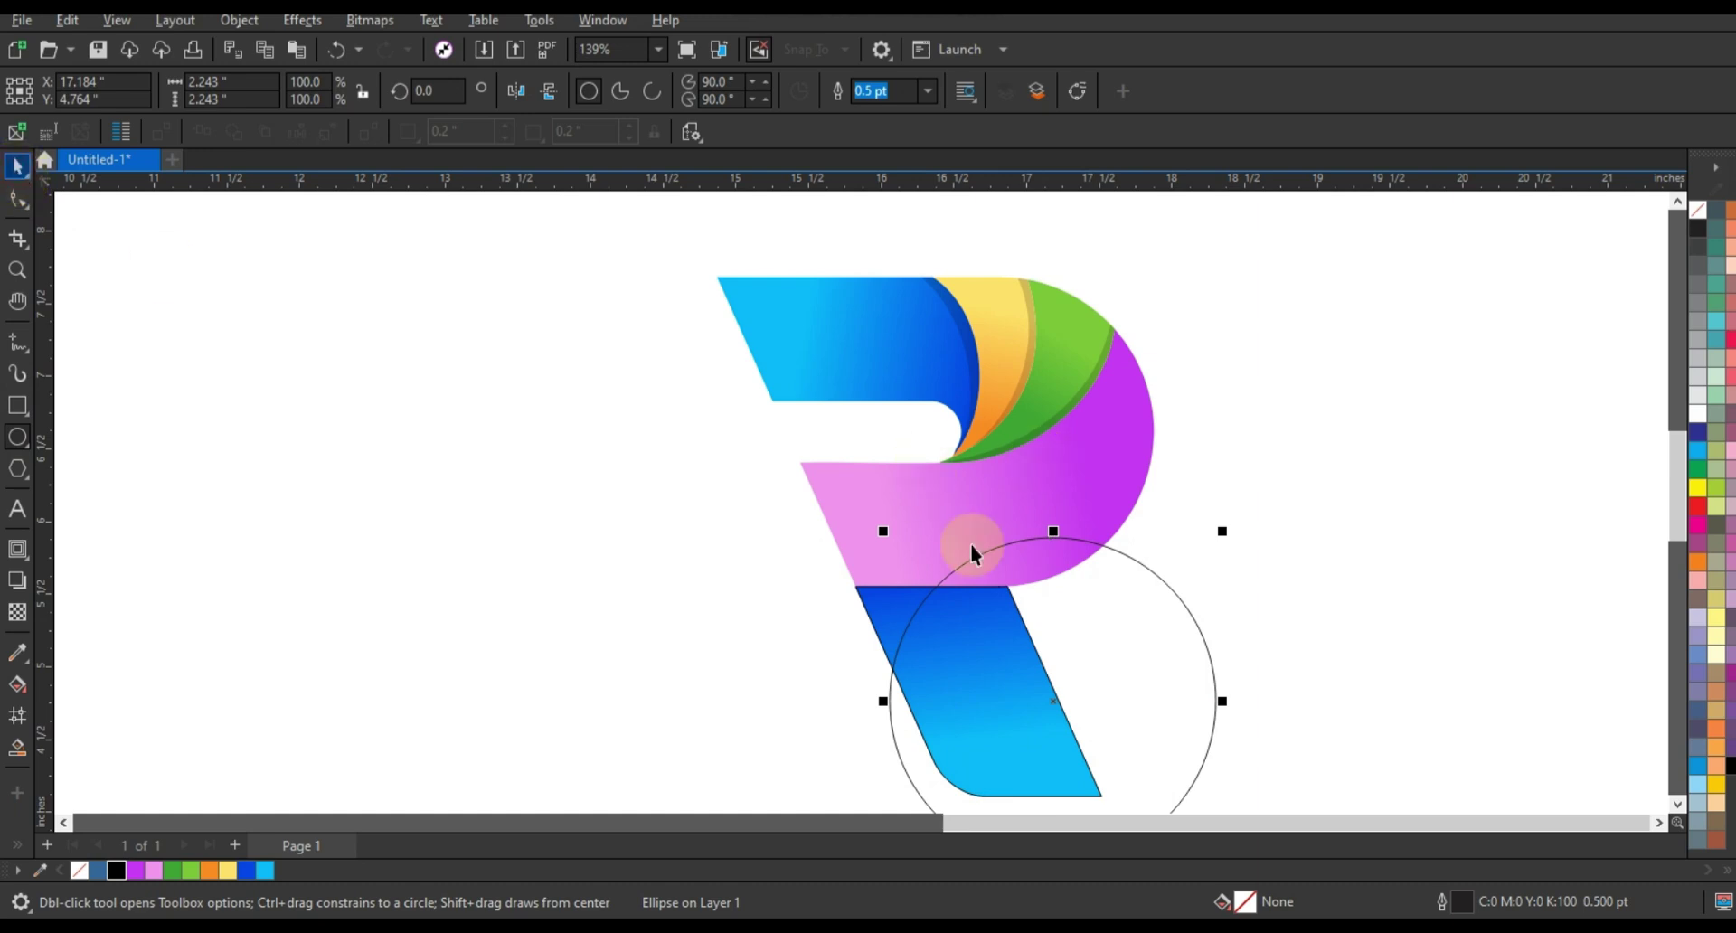
pyautogui.moveTo(1054, 532); pyautogui.dragTo(1054, 578)
# - Smart-fill the leg's upper-left corner outside the ellipse, color it black and set its uniform transparency to 81
pyautogui.click(17, 747)
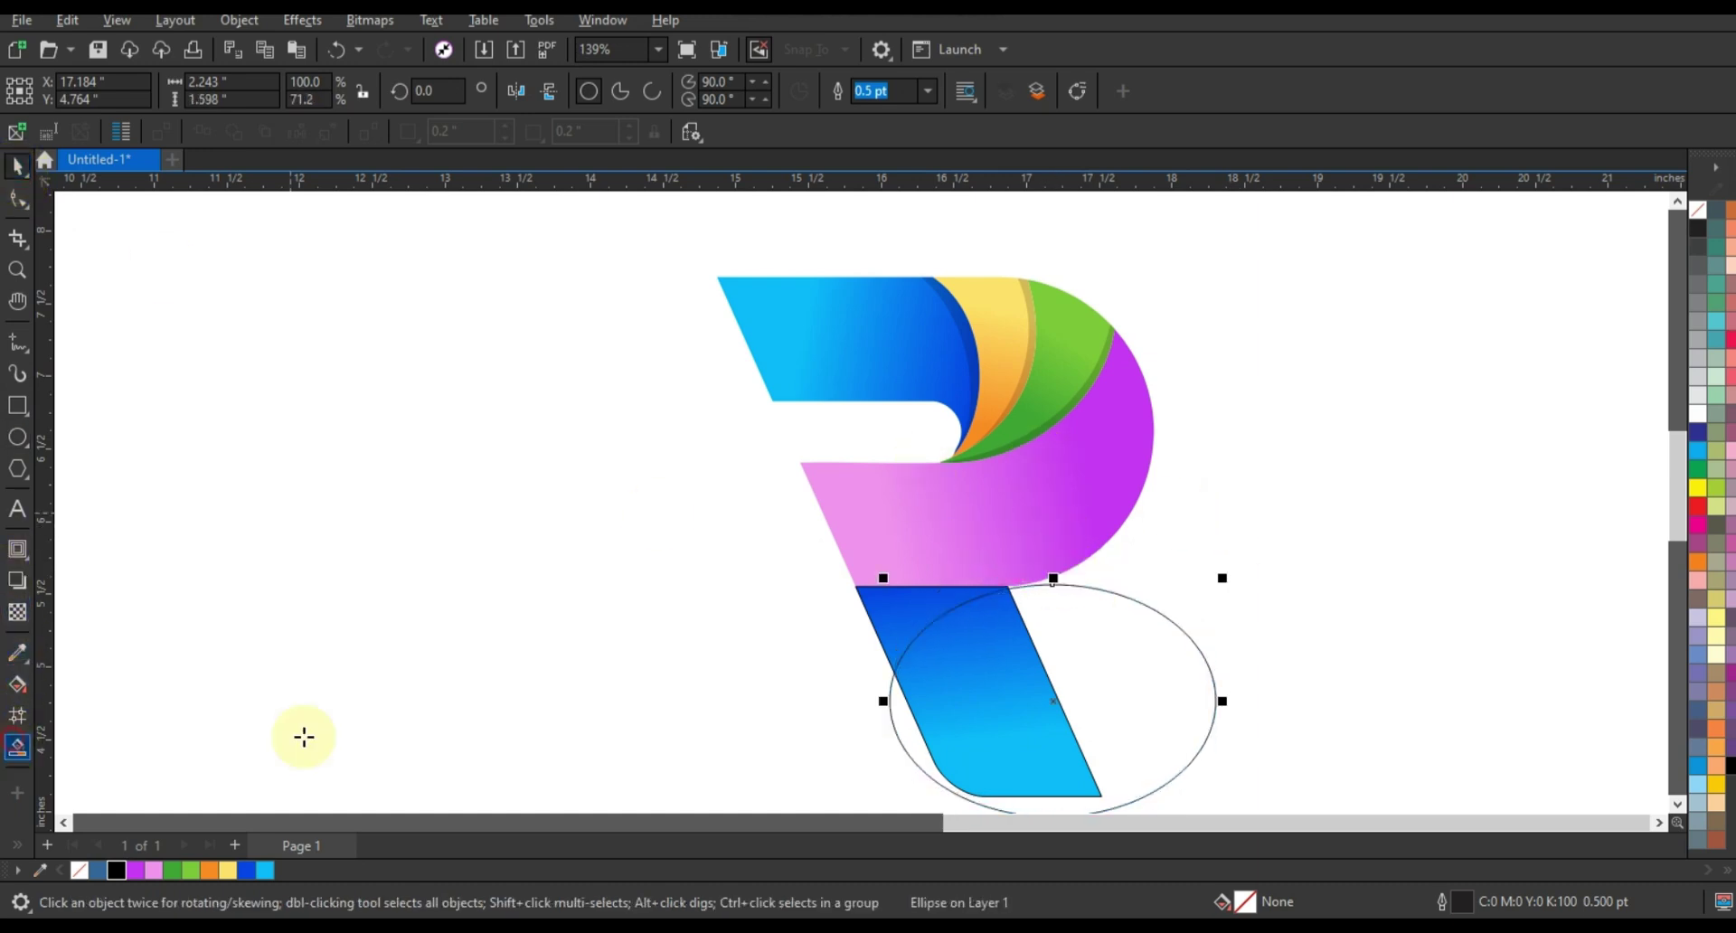
pyautogui.click(919, 609)
pyautogui.click(17, 167)
pyautogui.click(116, 870)
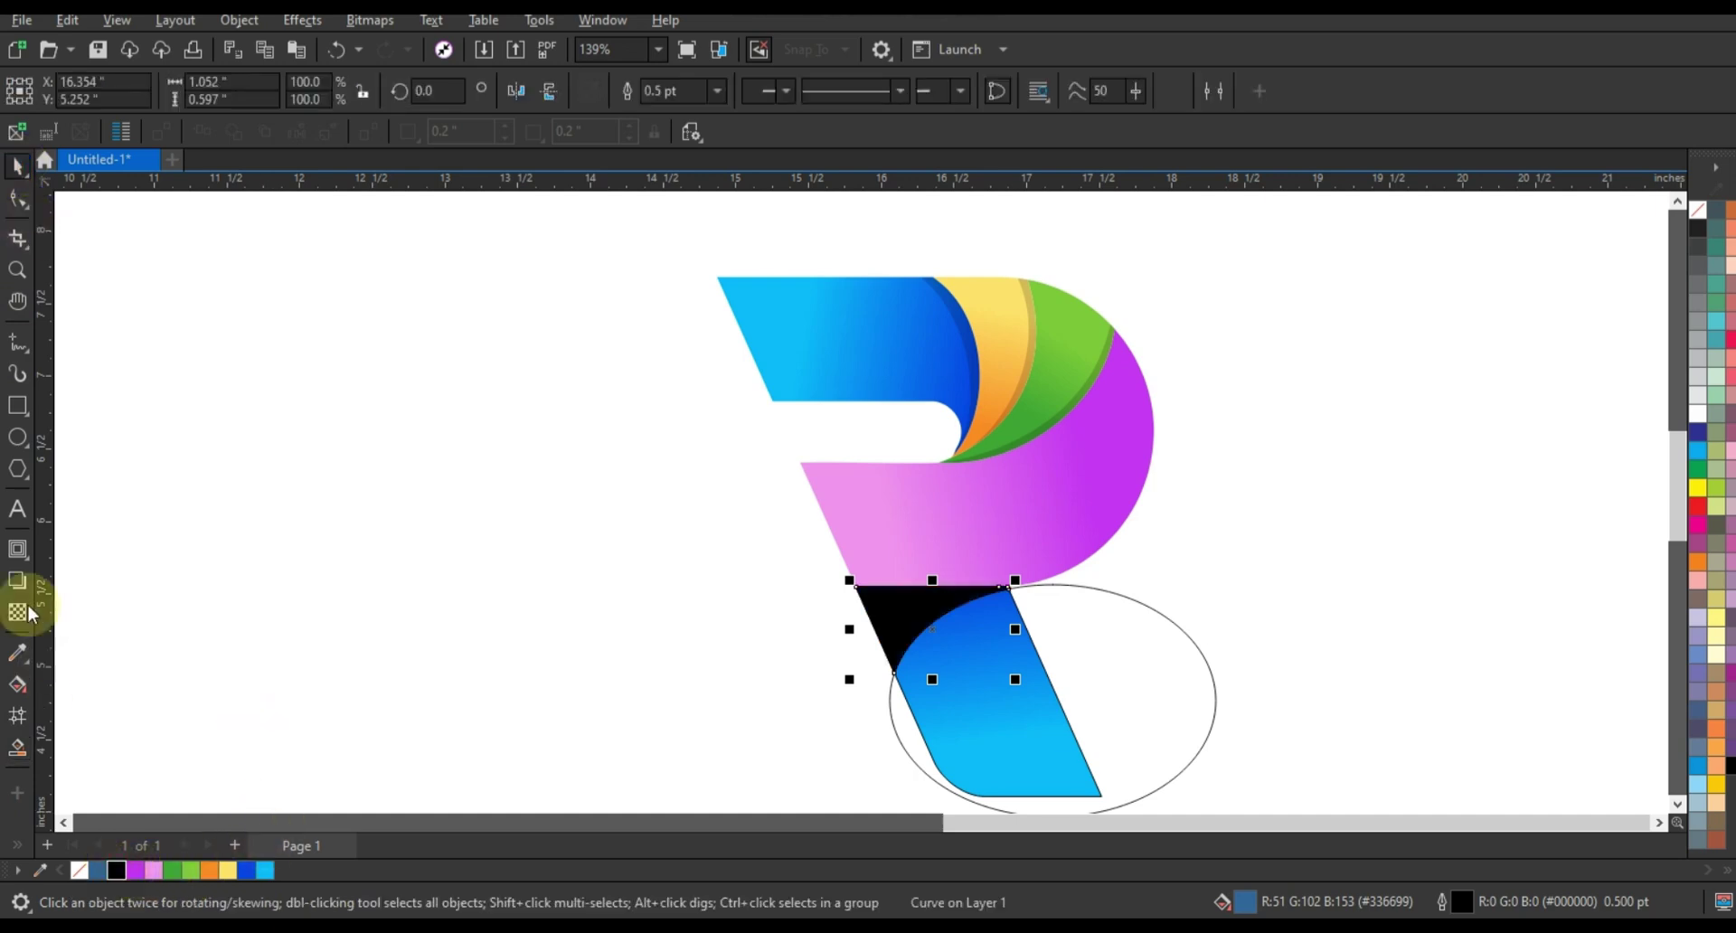
pyautogui.click(17, 612)
pyautogui.moveTo(910, 691); pyautogui.dragTo(928, 690)
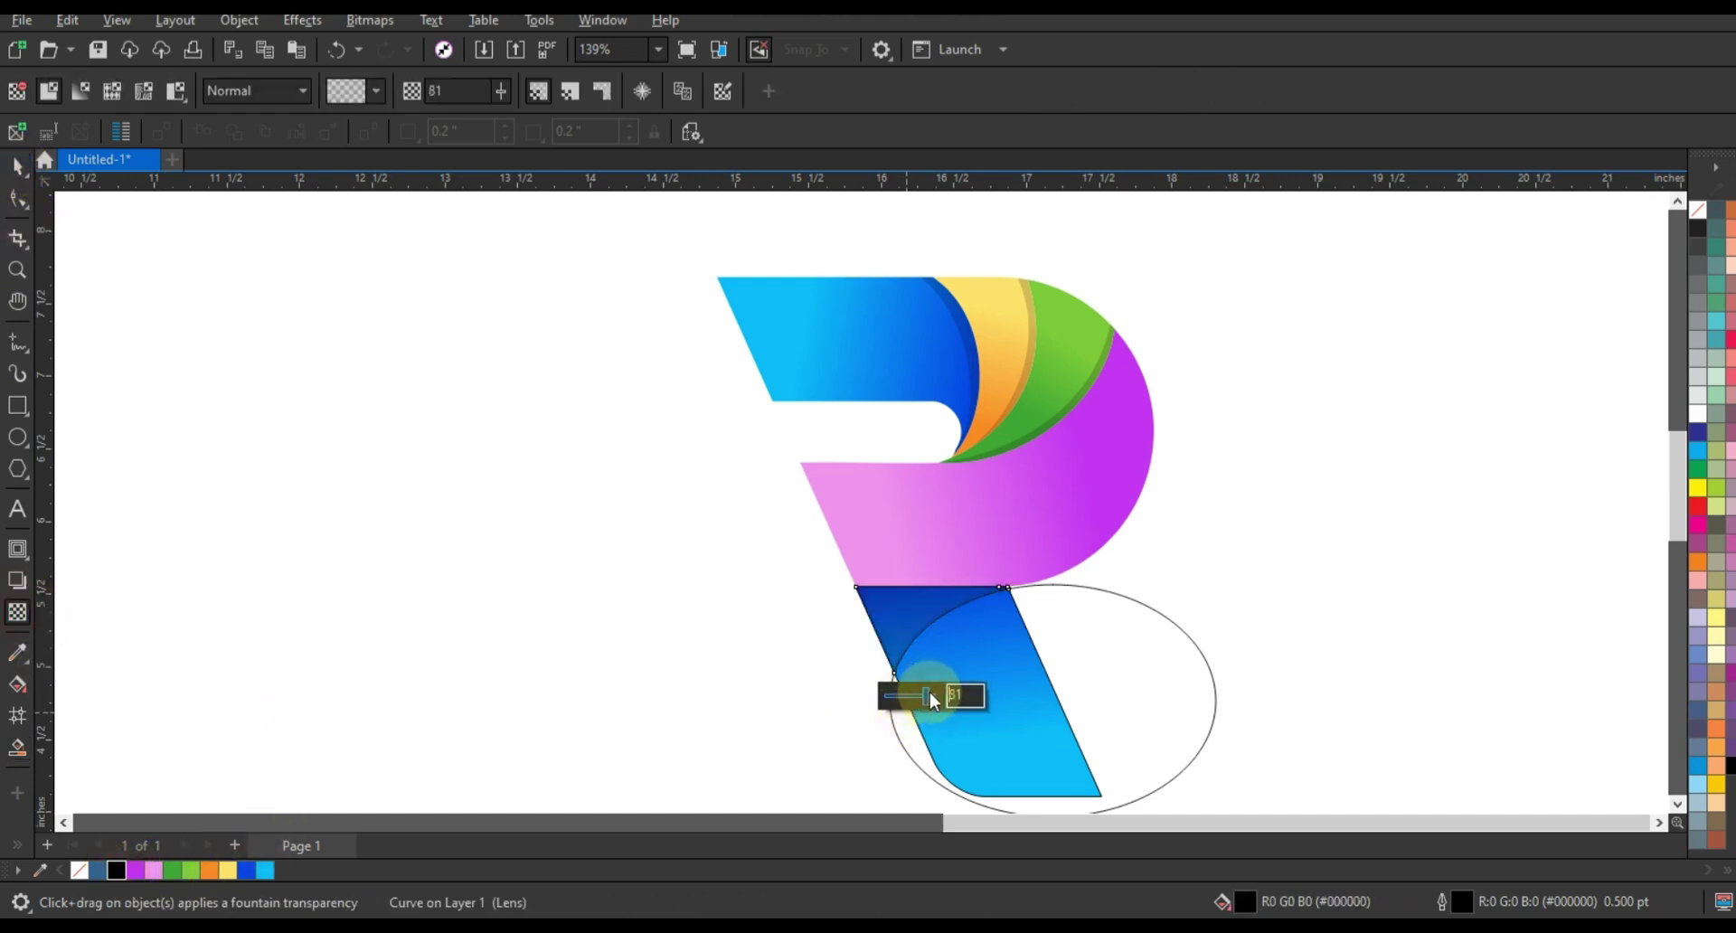
# - Delete the guide ellipse and remove the outline from the leg's corner shadow
pyautogui.press('space')
pyautogui.click(1170, 690)
pyautogui.press('Delete')
pyautogui.click(924, 615)
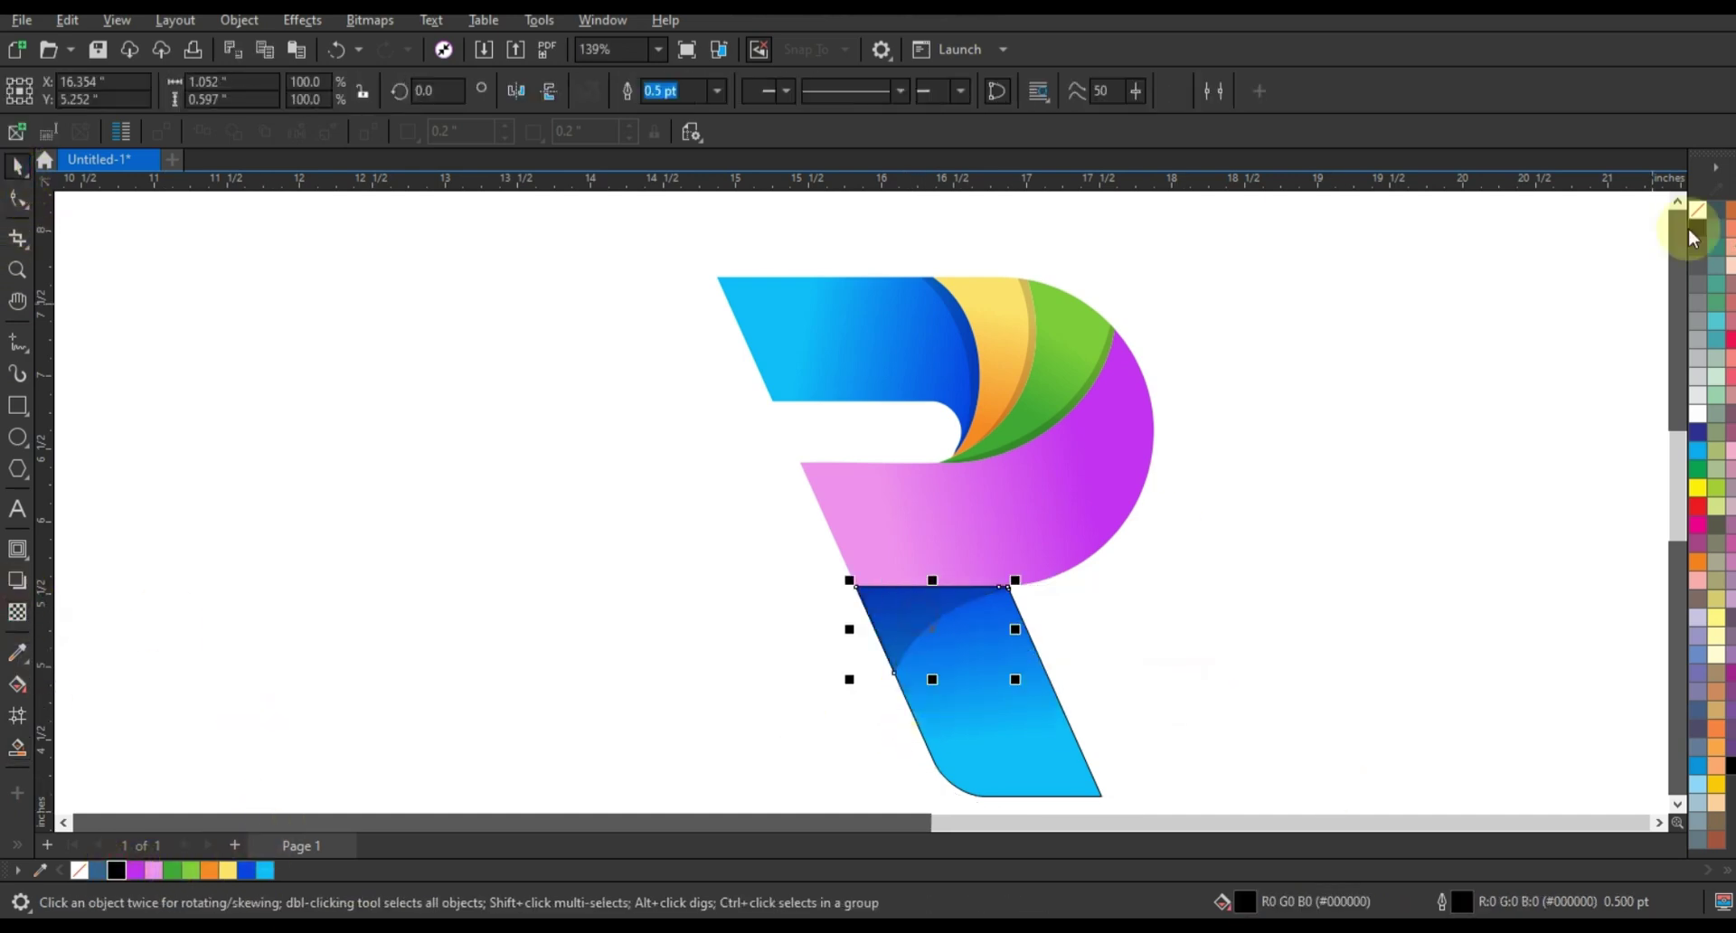
pyautogui.rightClick(1699, 212)
pyautogui.click(1624, 227)
pyautogui.click(1389, 425)
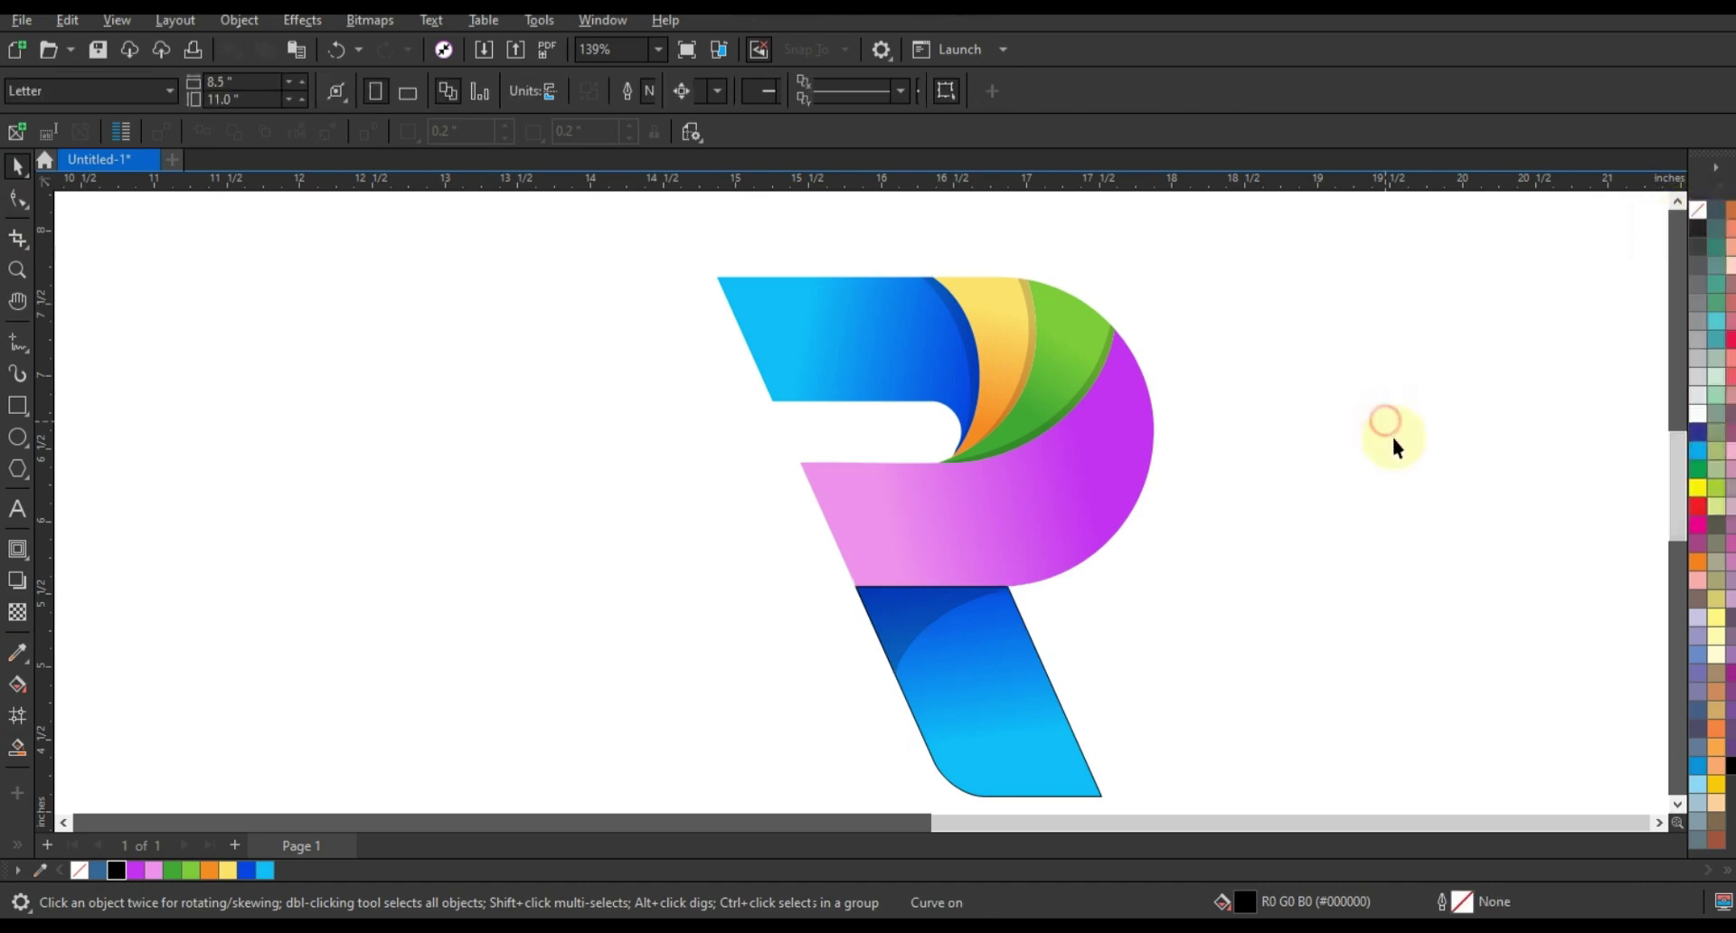
# - Remove the outline from the blue gradient leg
pyautogui.scroll(-2, 826, 306)
pyautogui.click(854, 555)
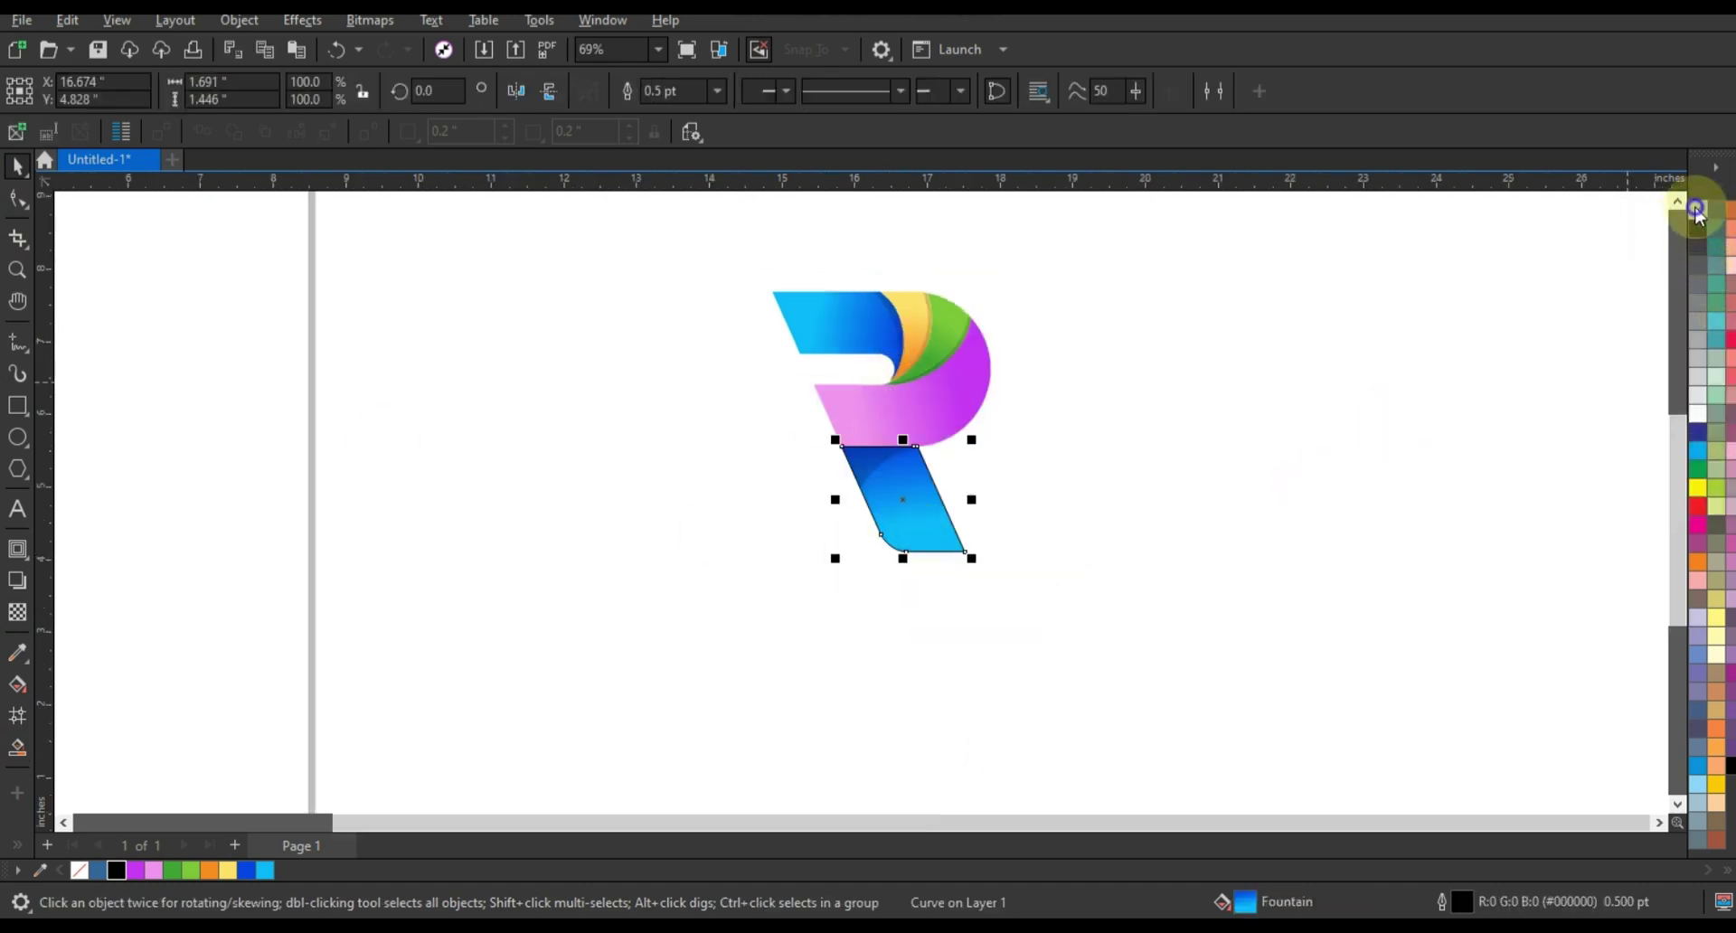
pyautogui.rightClick(1697, 210)
pyautogui.click(1277, 375)
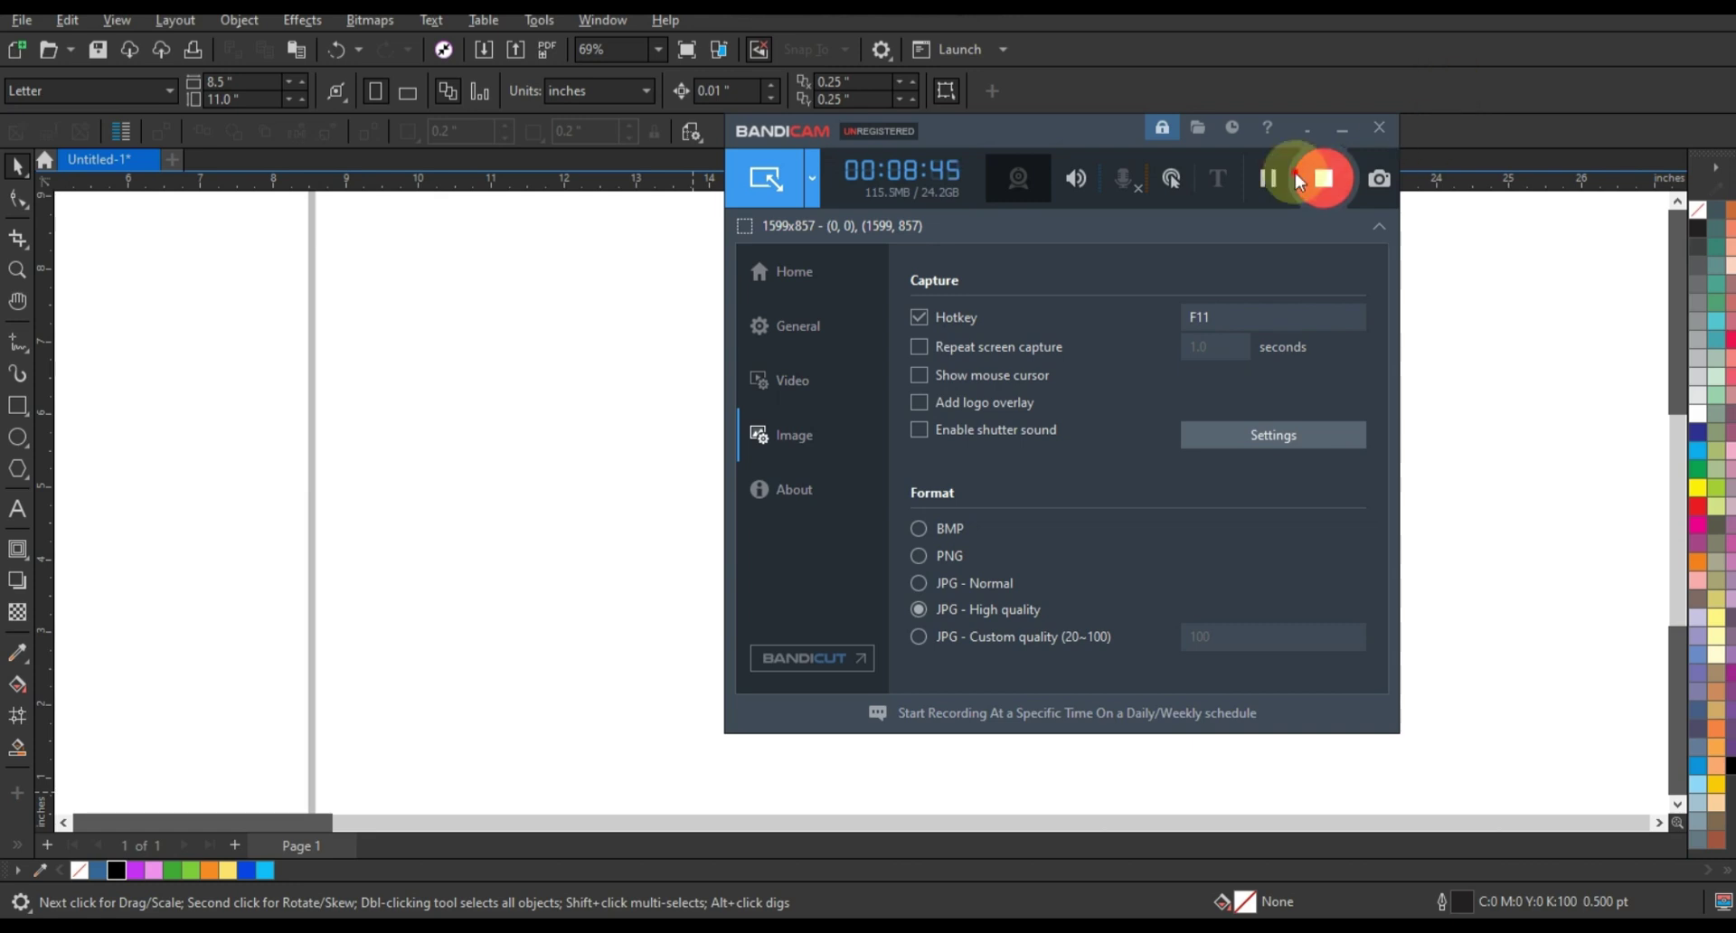
pyautogui.click(1267, 177)
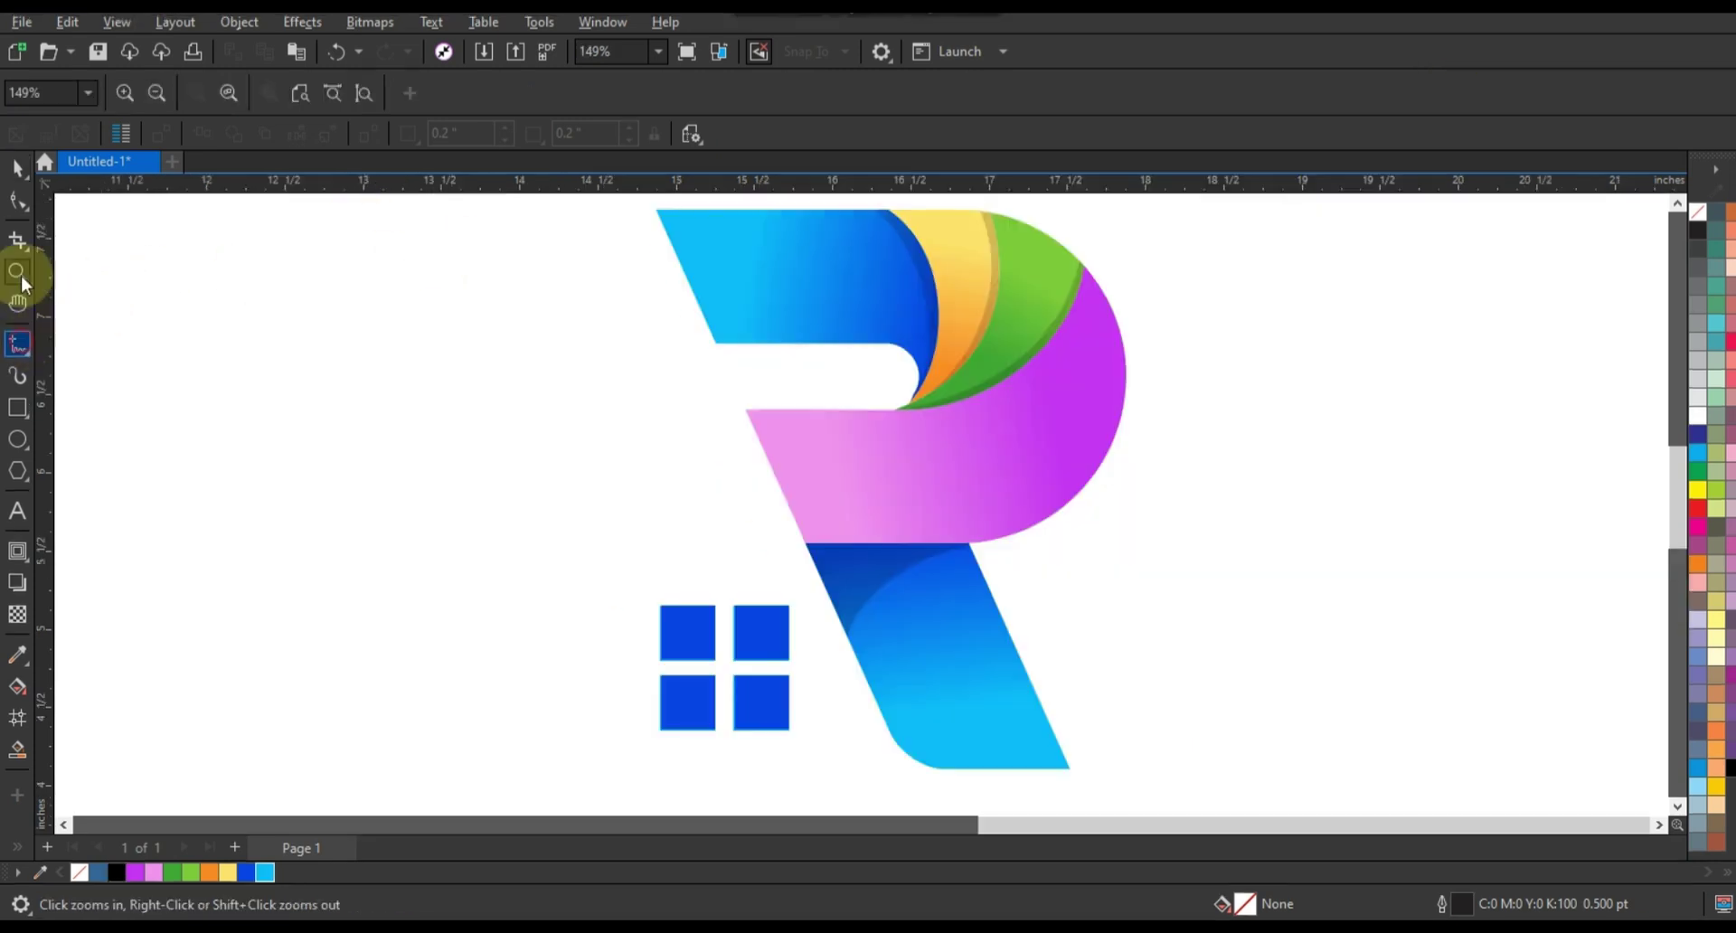
# - Place a copy of the pink-purple band slightly up and to the left of the original
pyautogui.click(17, 167)
pyautogui.click(806, 473)
pyautogui.moveTo(944, 460); pyautogui.dragTo(935, 441)
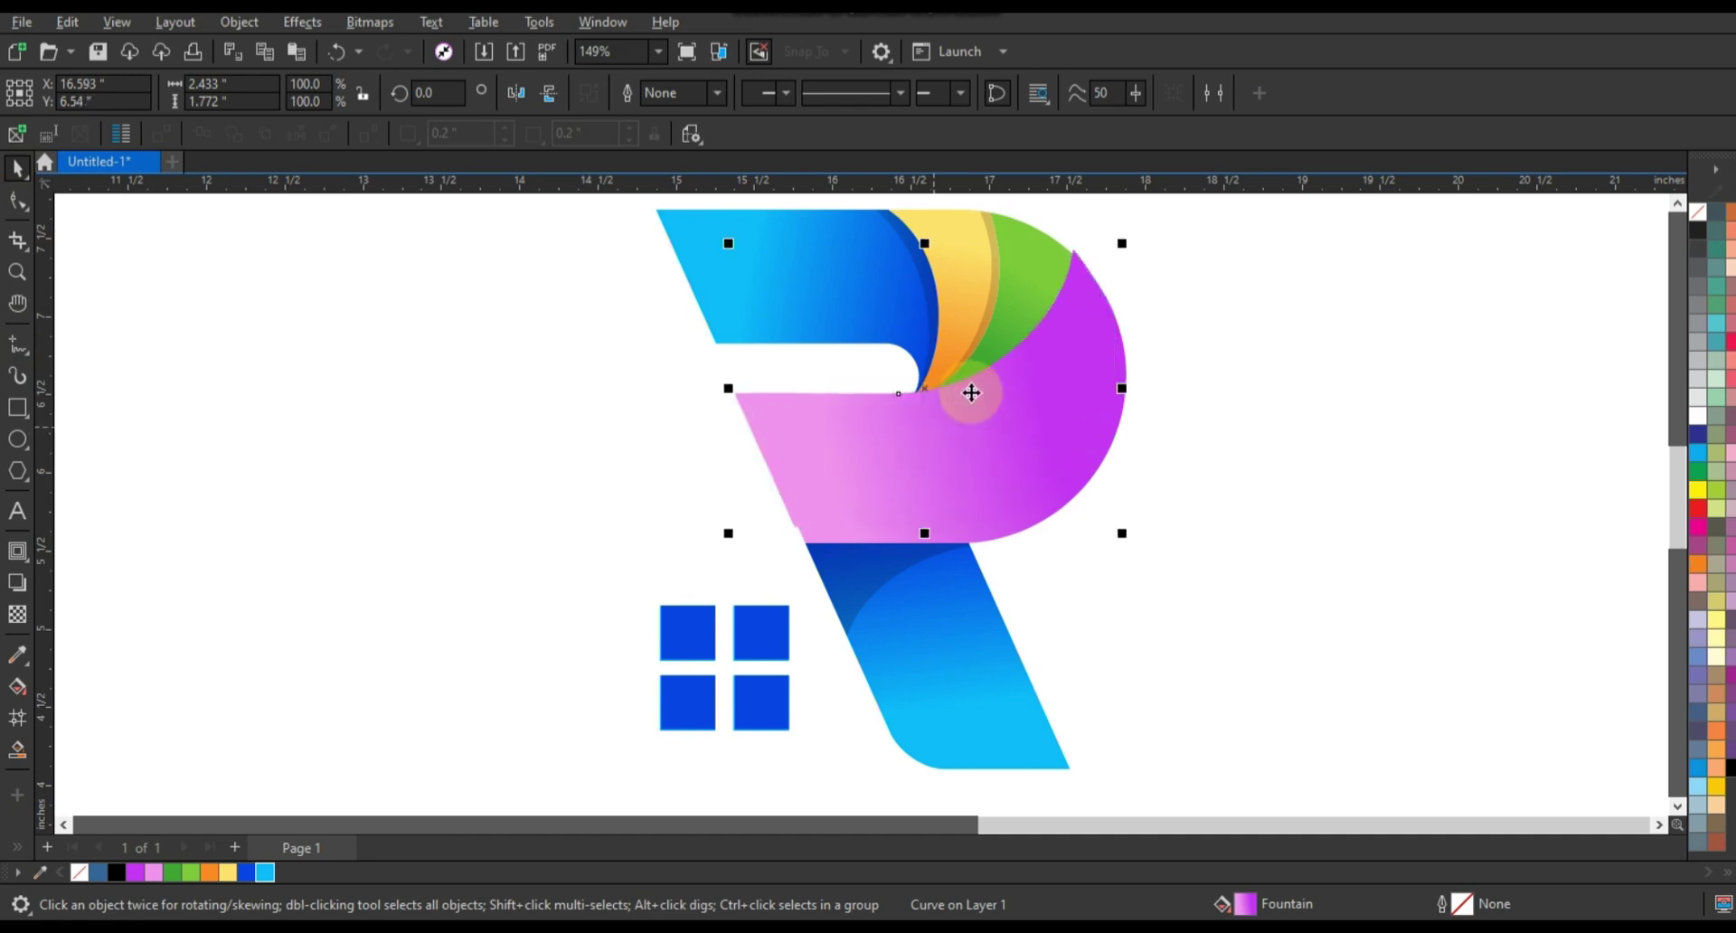
# - Smart-fill the thin strip left uncovered along the band's outer lower edge and delete the shifted copy
pyautogui.click(17, 748)
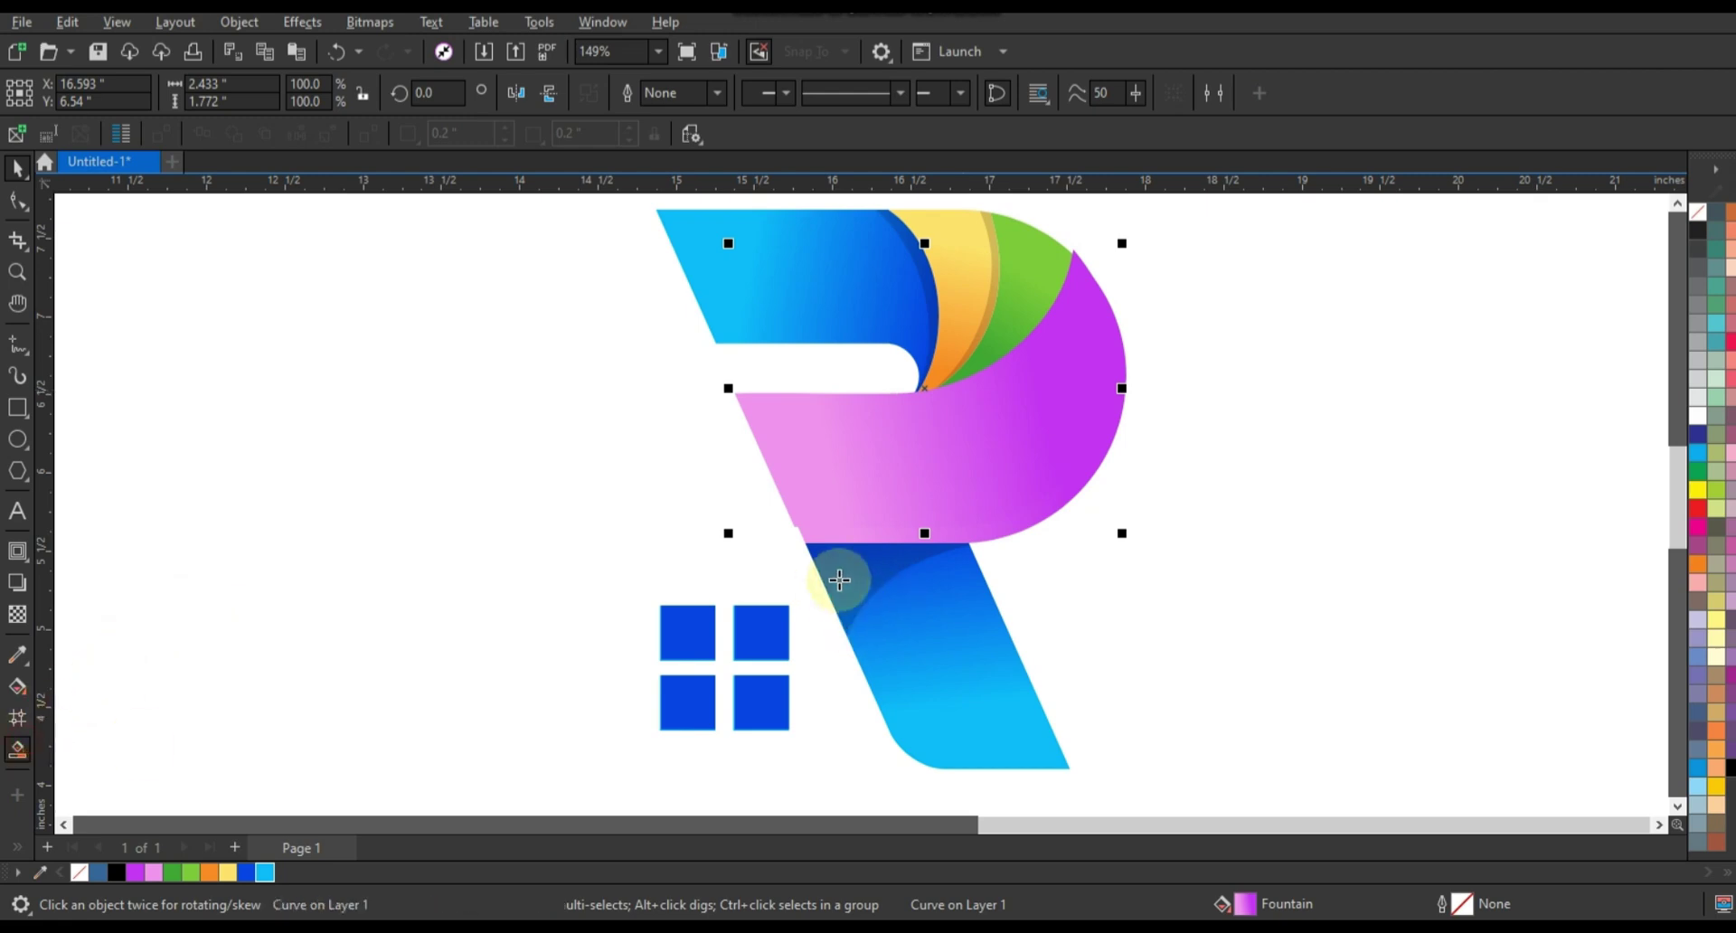
pyautogui.click(892, 538)
pyautogui.click(17, 169)
pyautogui.click(807, 460)
pyautogui.press('Delete')
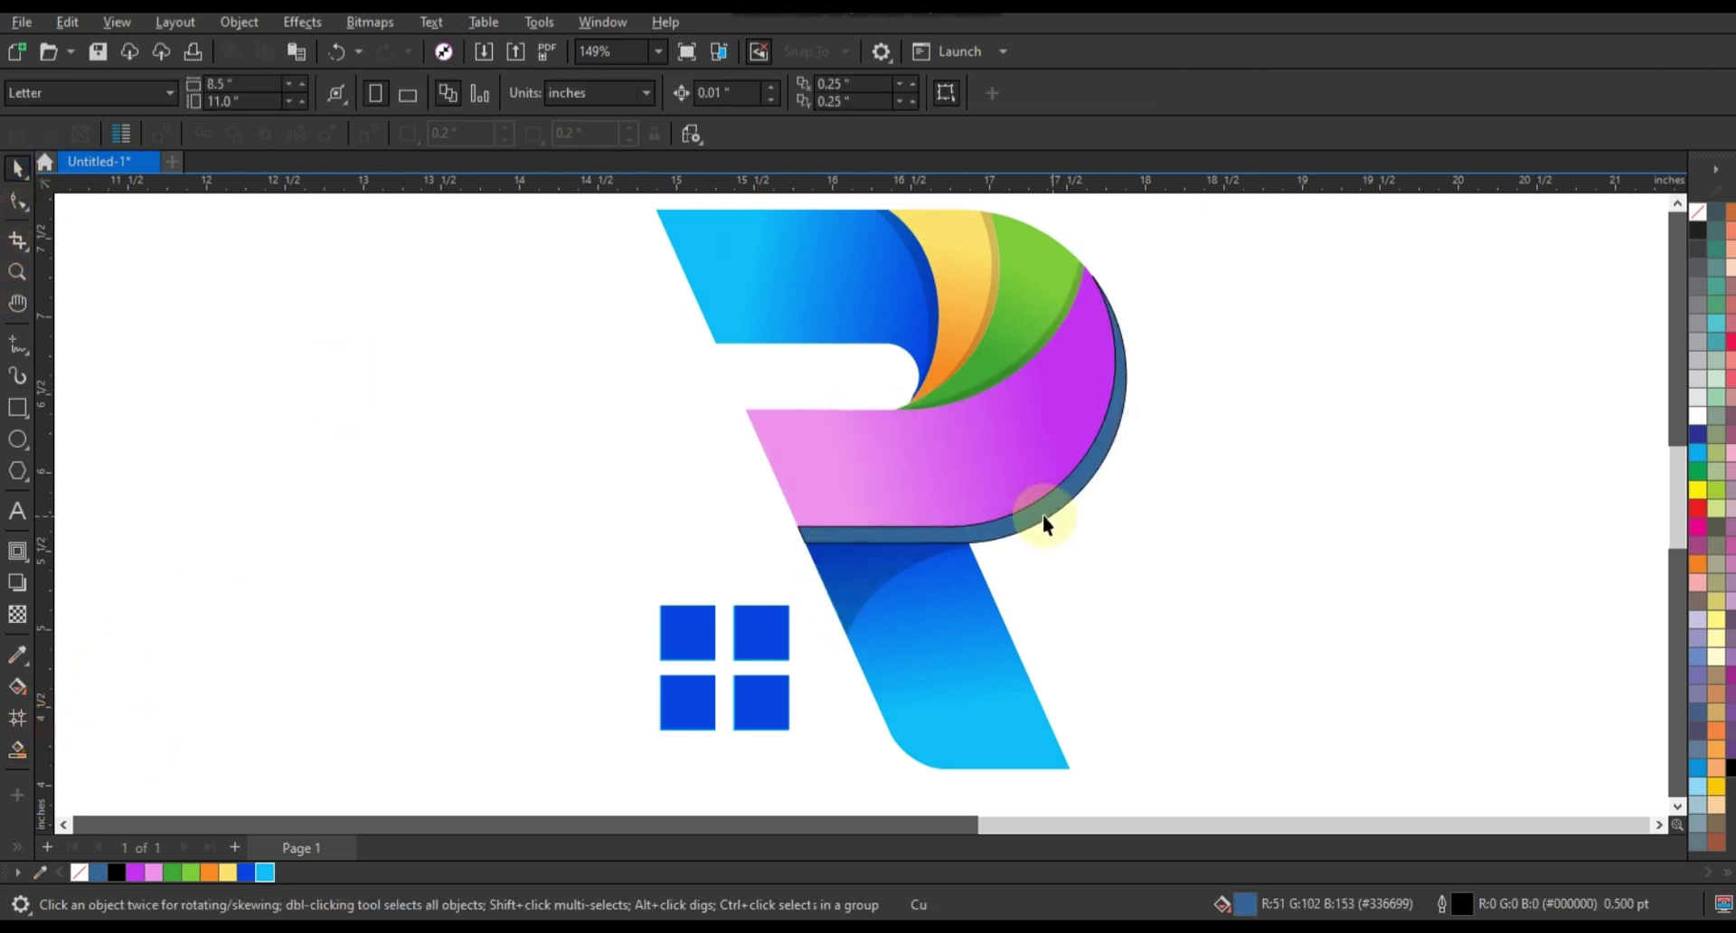
# - Color the new edge strip purple and remove its outline
pyautogui.click(1042, 511)
pyautogui.click(135, 873)
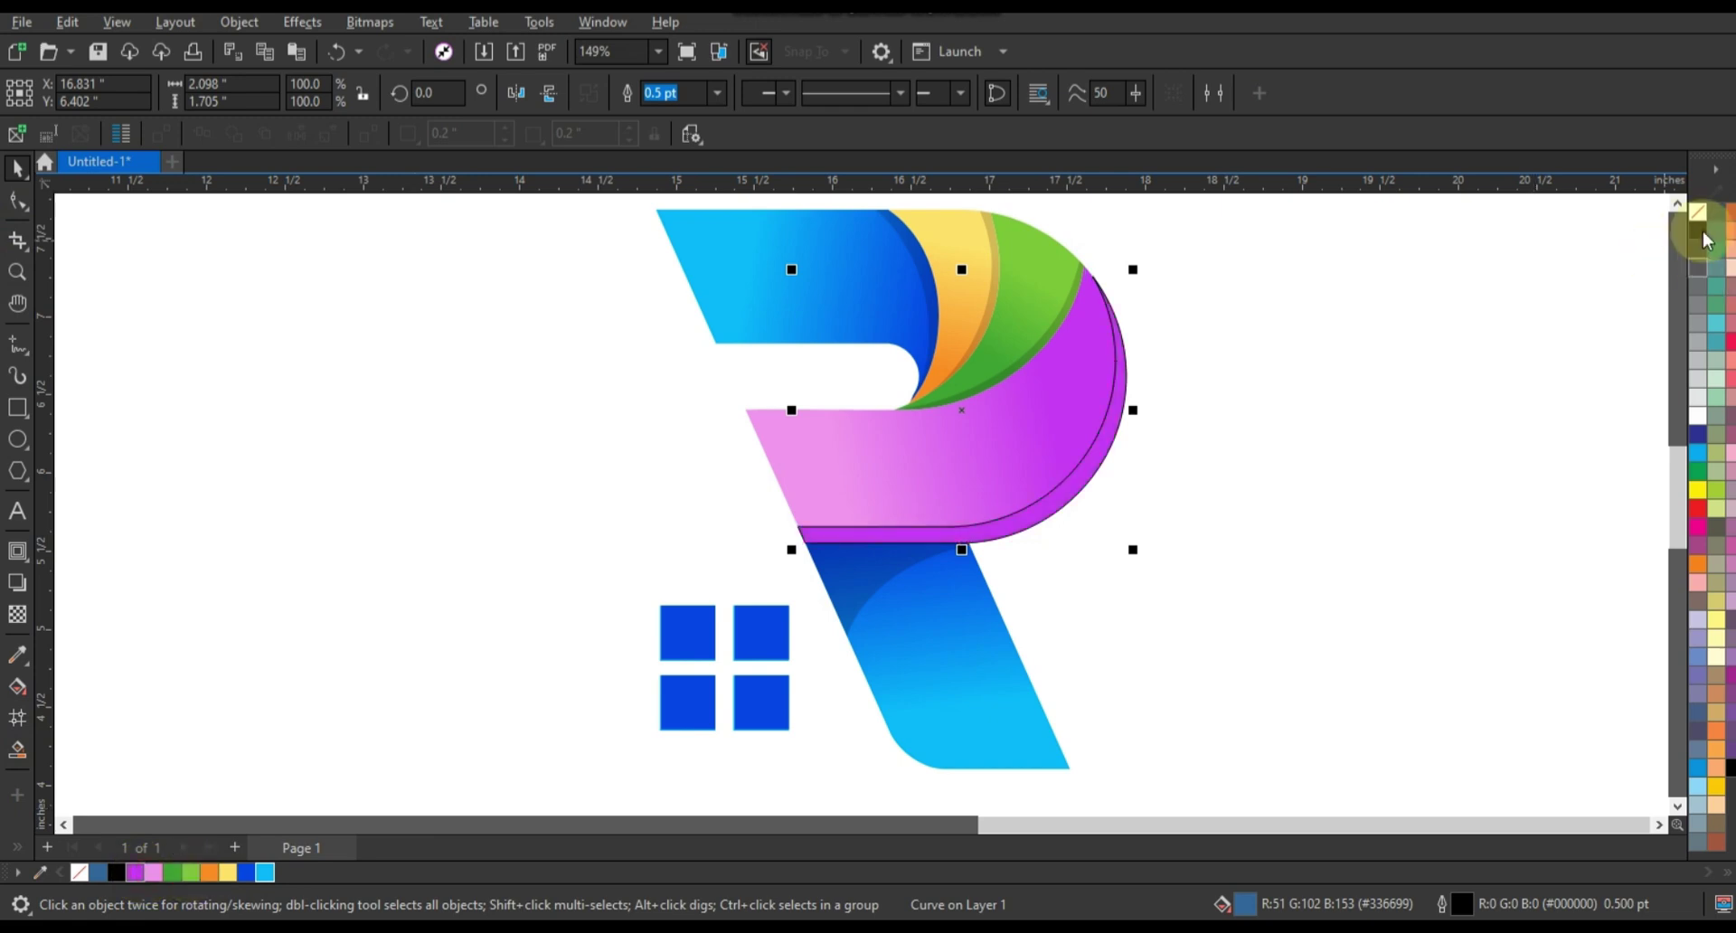
pyautogui.rightClick(1697, 213)
pyautogui.click(1668, 235)
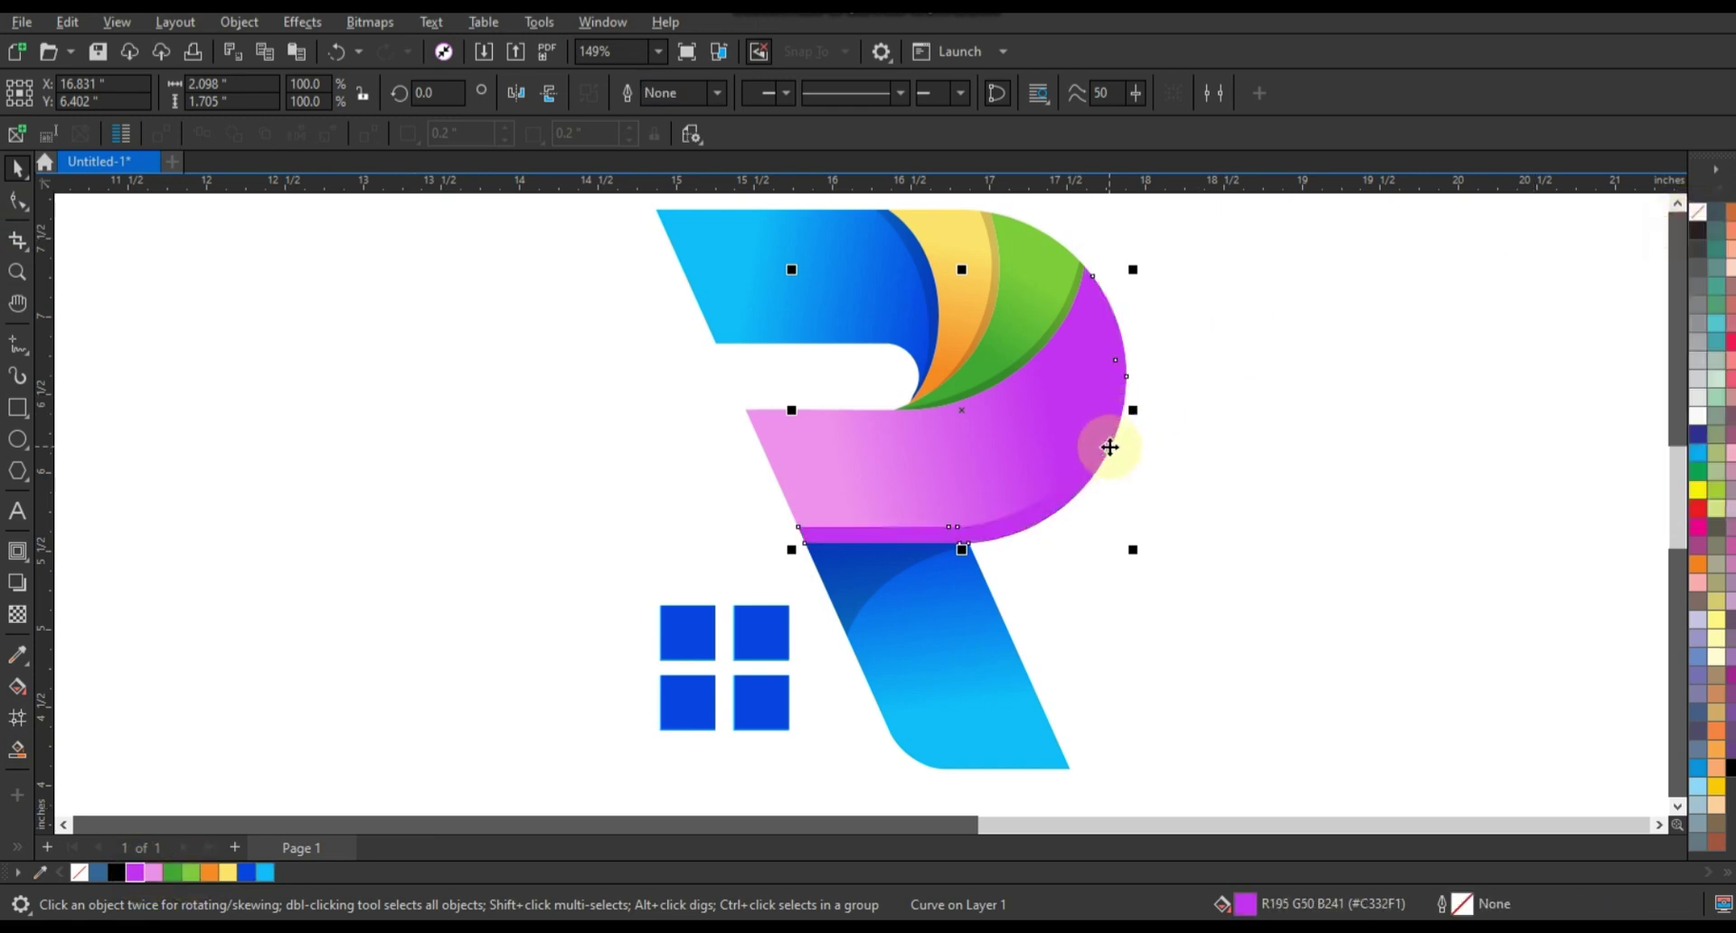
# - Give the edge strip a diagonal fountain fill from purple at the upper right to light pink at the lower left
pyautogui.press('g')
pyautogui.moveTo(819, 567); pyautogui.dragTo(1170, 355)
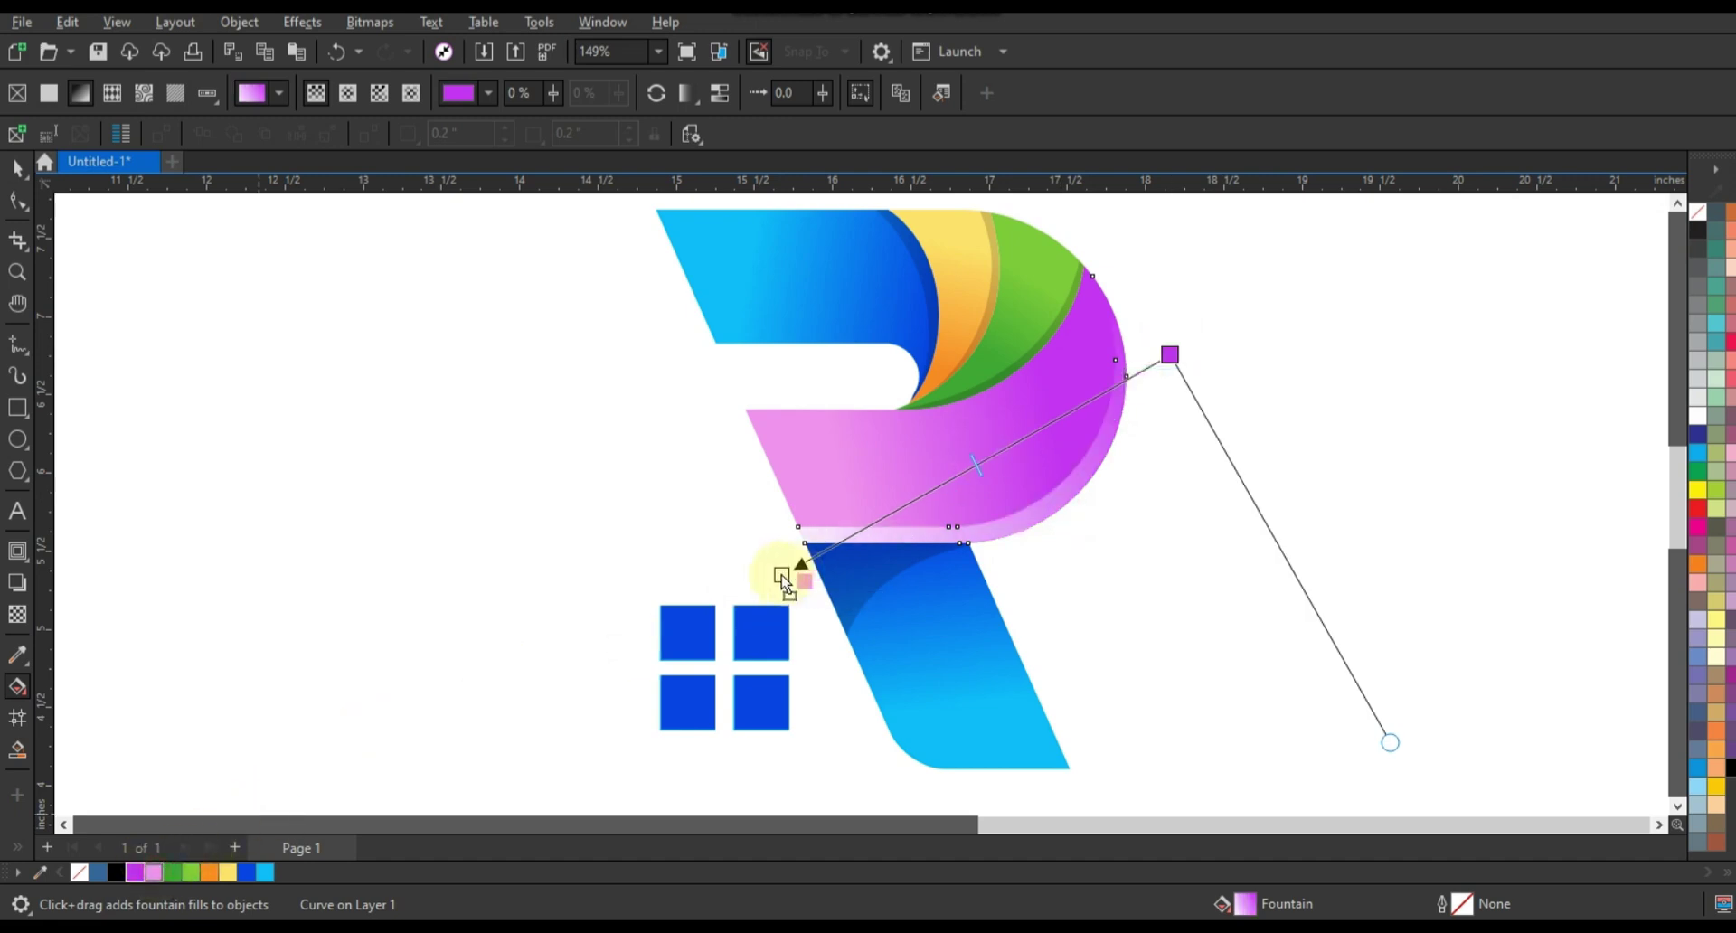
pyautogui.moveTo(782, 575); pyautogui.dragTo(920, 576)
pyautogui.click(983, 547)
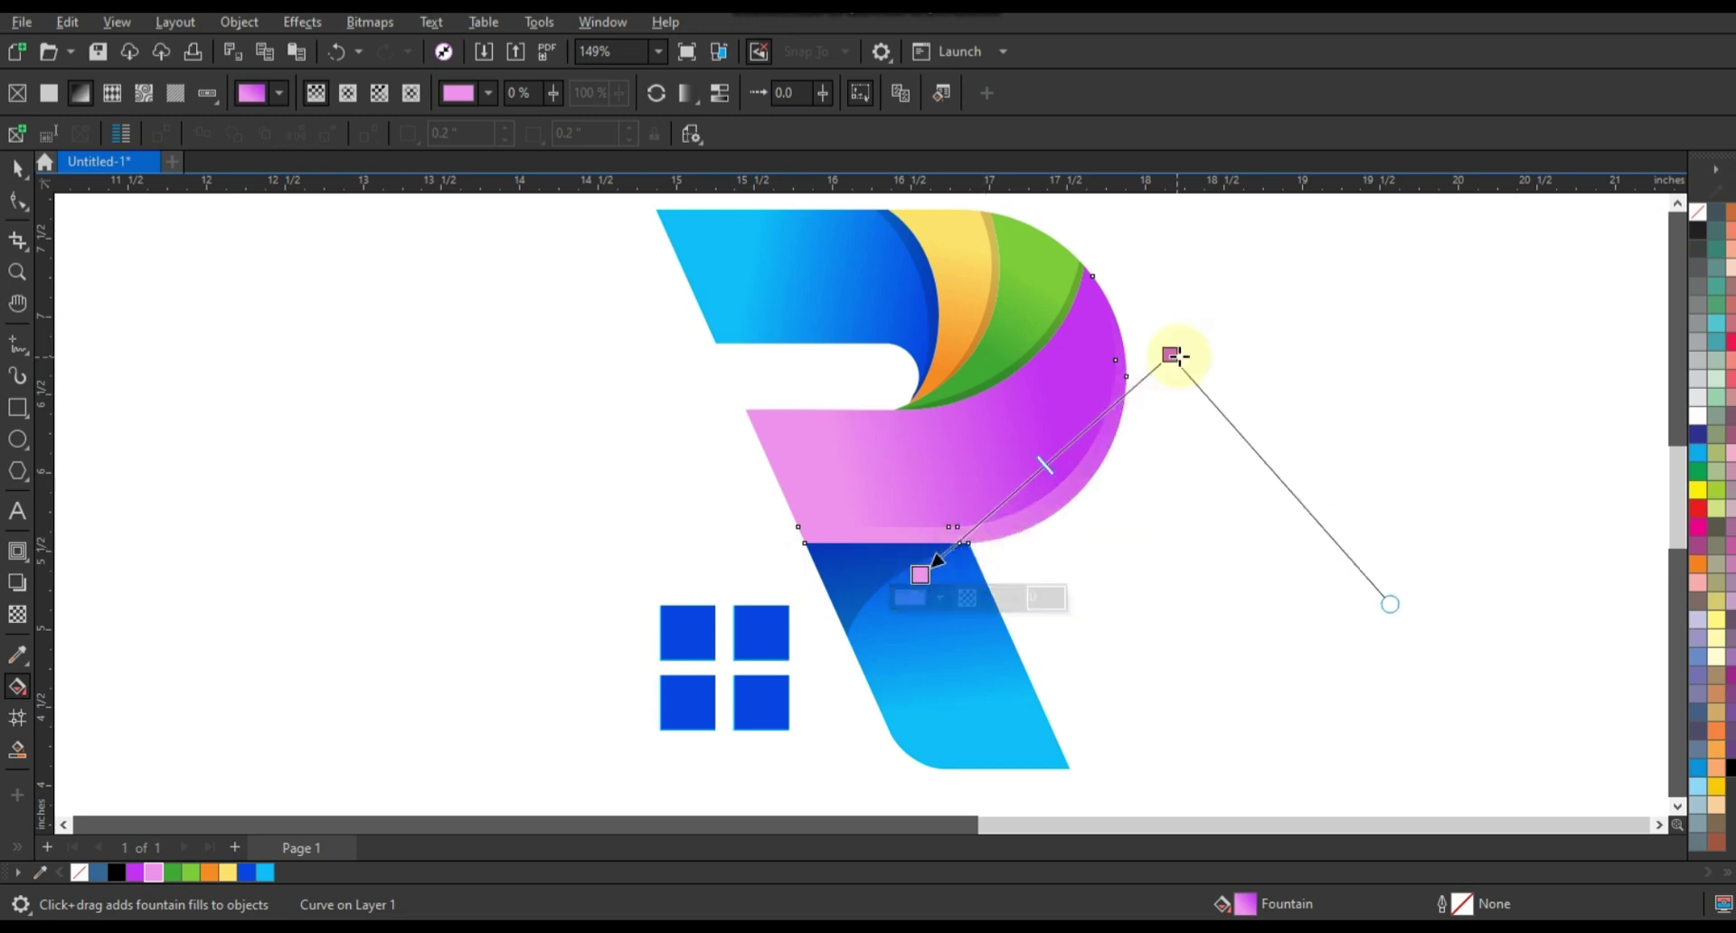
pyautogui.click(1171, 355)
pyautogui.click(17, 168)
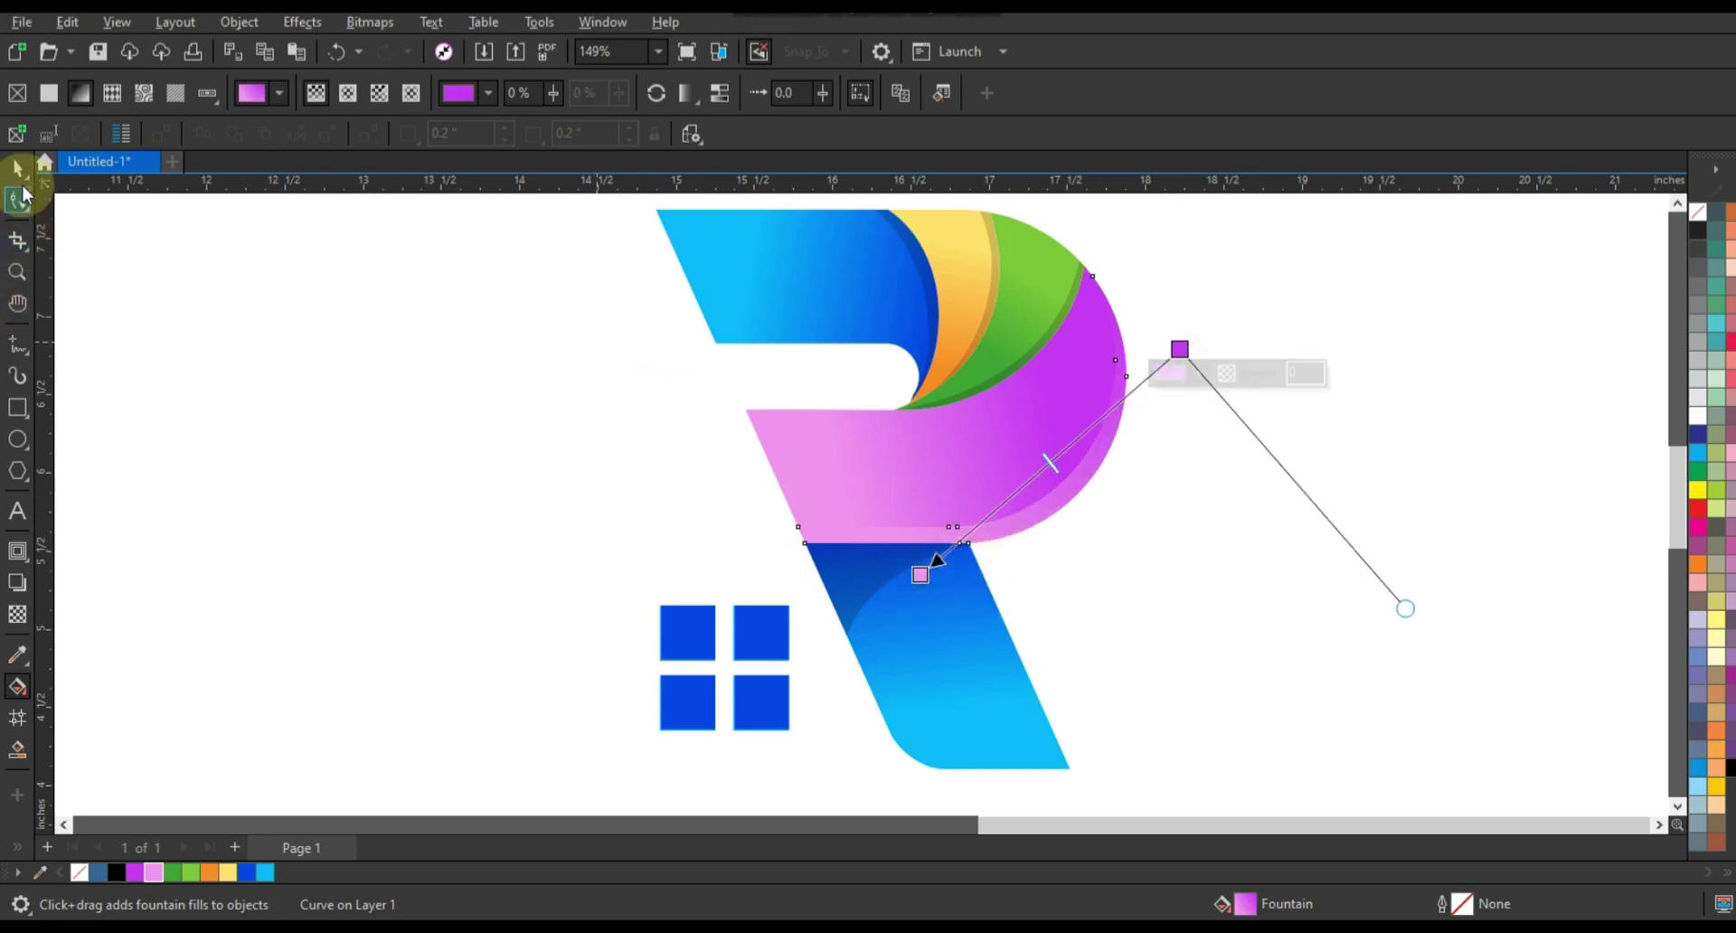
pyautogui.click(1507, 483)
pyautogui.scroll(-2, 904, 530)
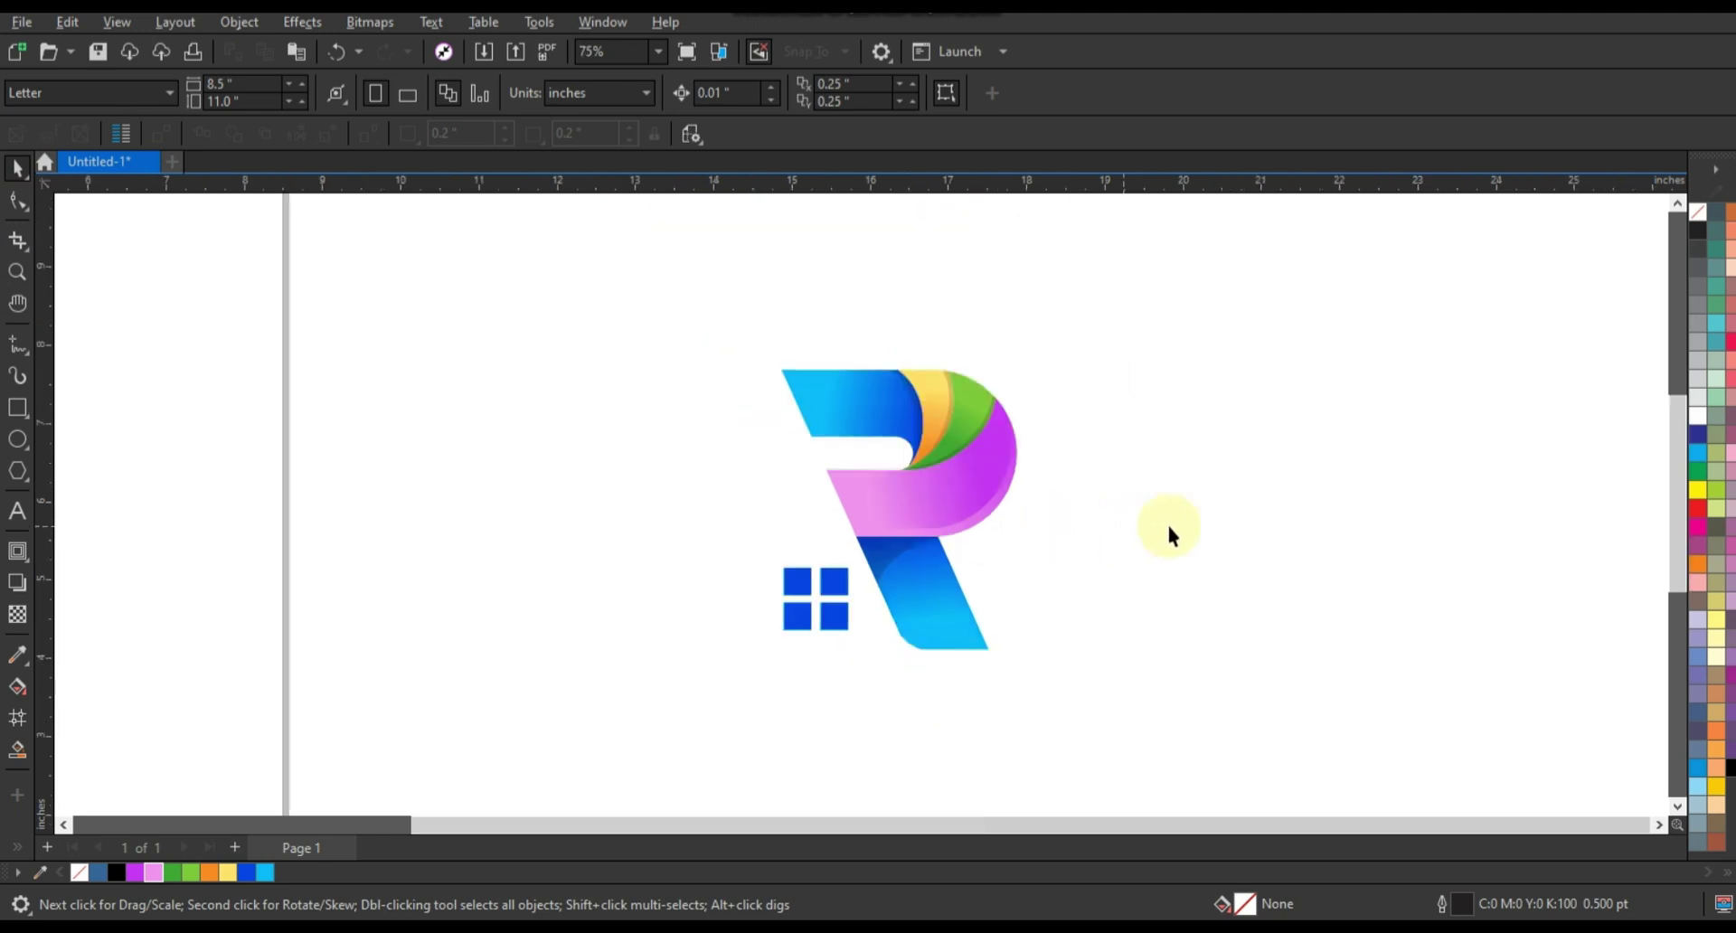
pyautogui.click(17, 271)
pyautogui.moveTo(659, 317); pyautogui.dragTo(1313, 670)
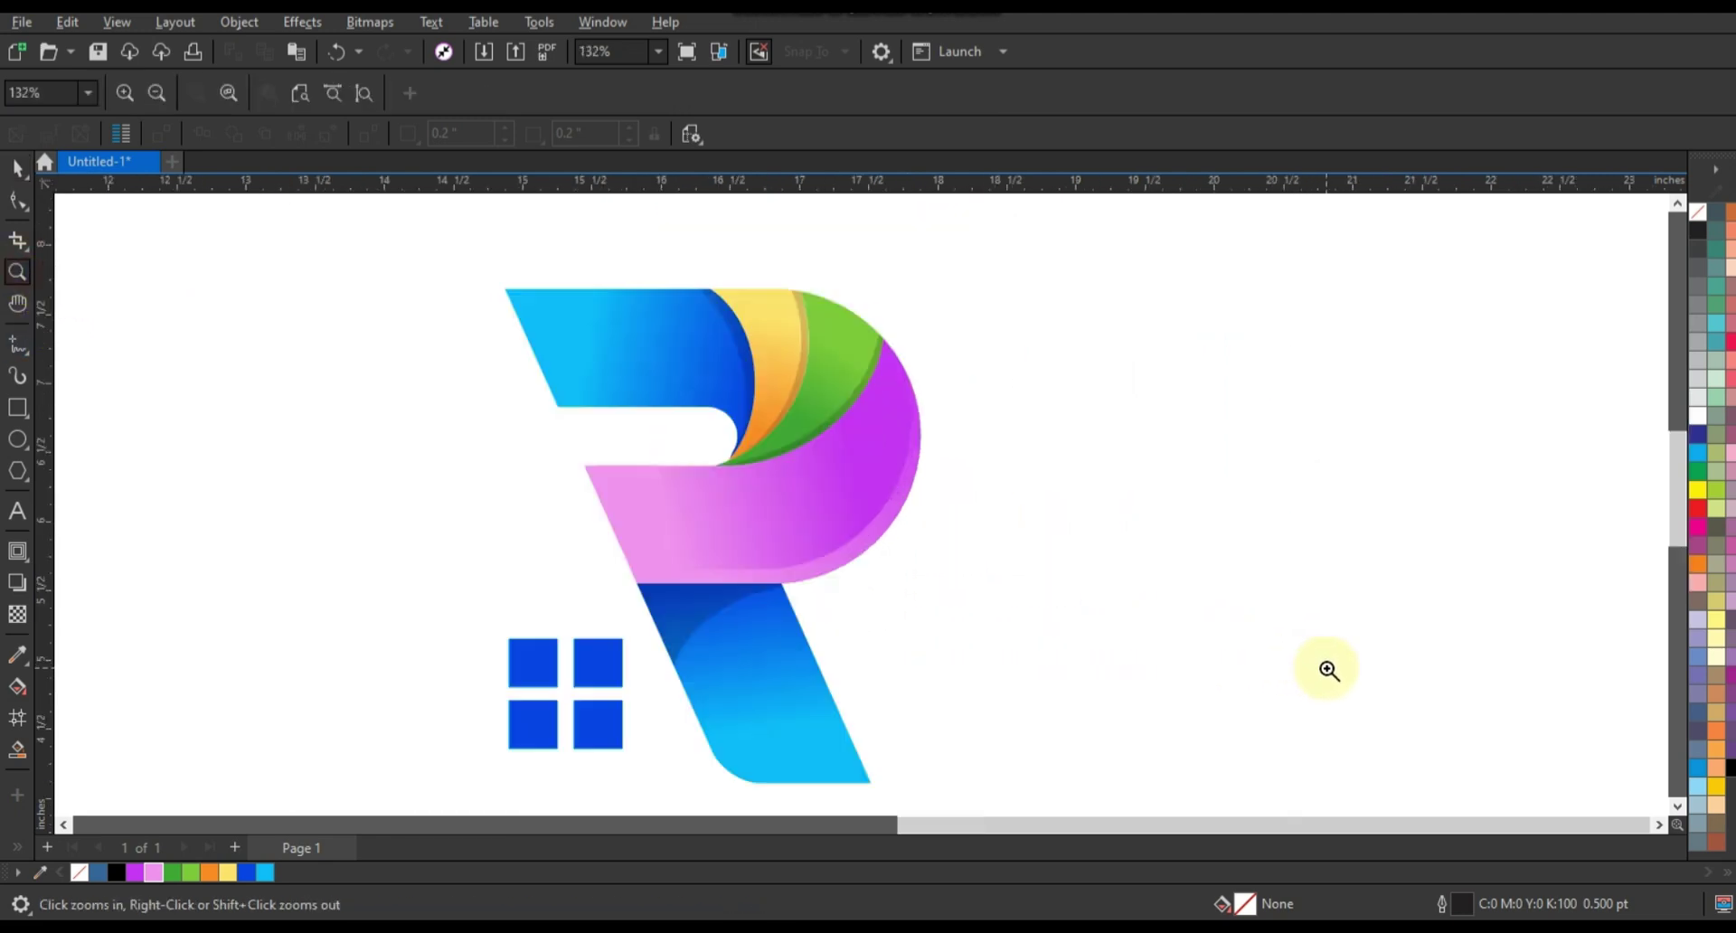